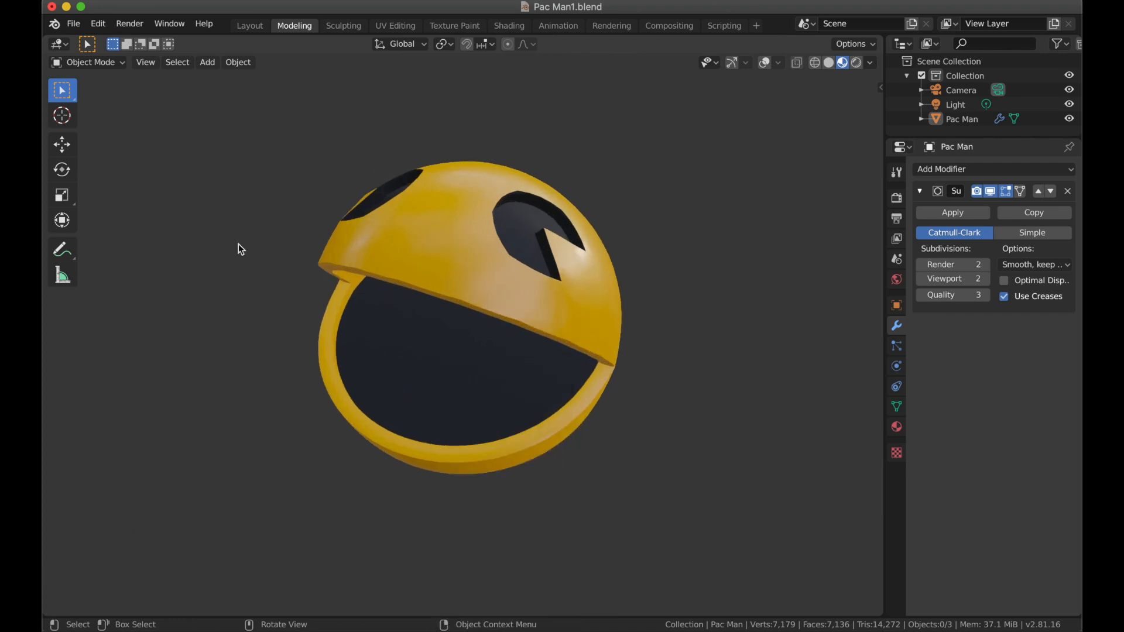
Show the viewport overlays and the navigation gizmos around the Pac Man model.
scroll(746, 290, "down", 2)
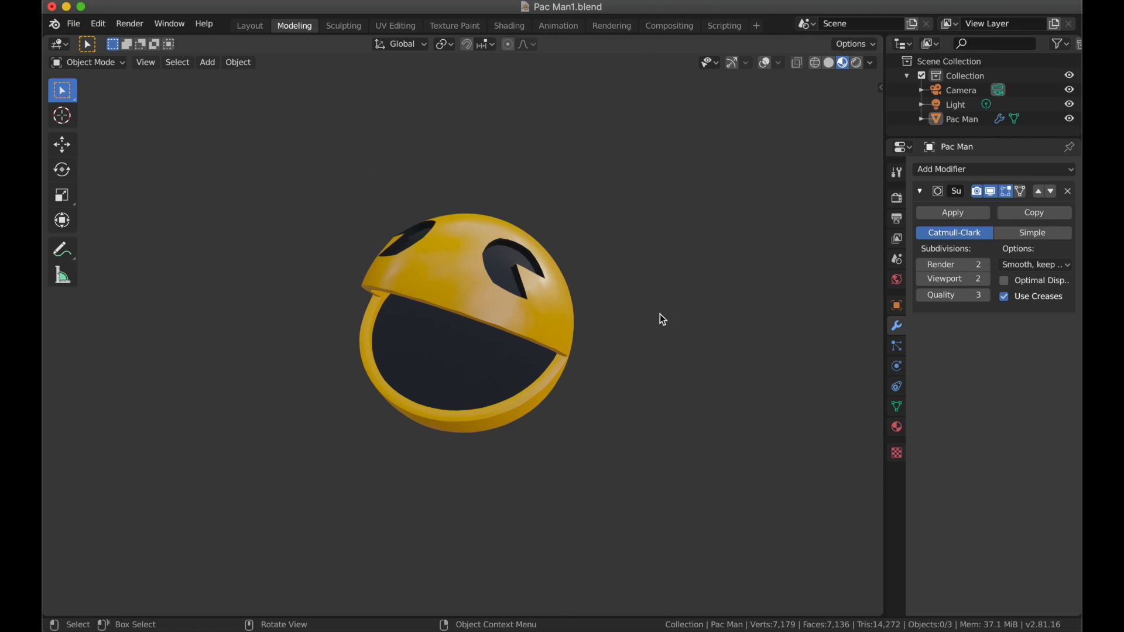
left_click(763, 63)
left_click(732, 63)
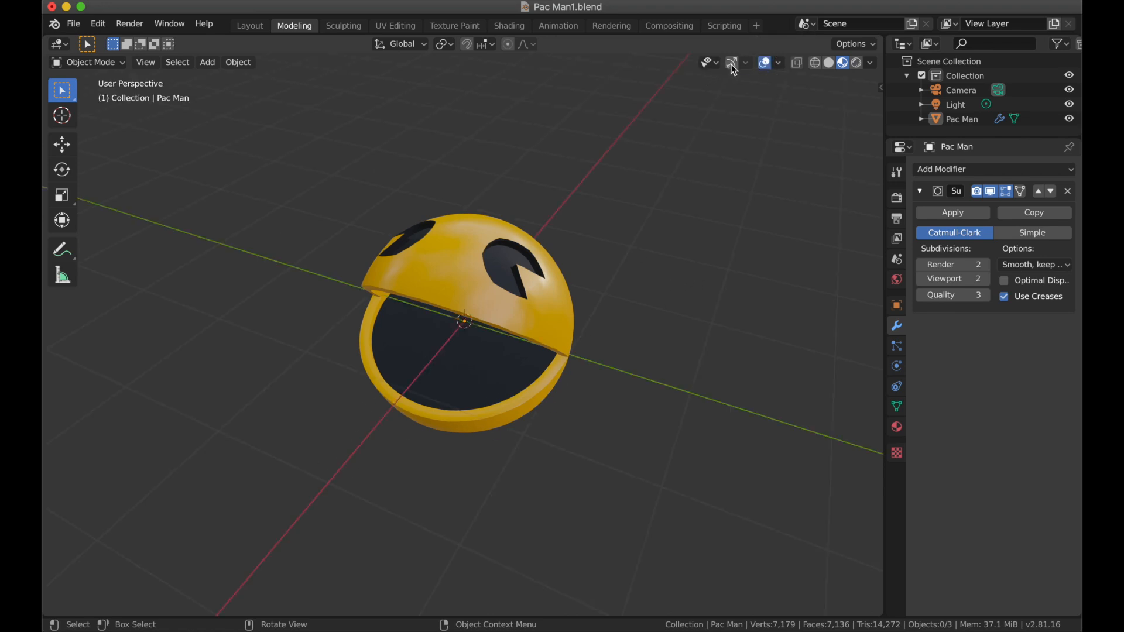
Select the Pac Man model and switch it to Edit Mode.
middle_click_drag(648, 275, 623, 261)
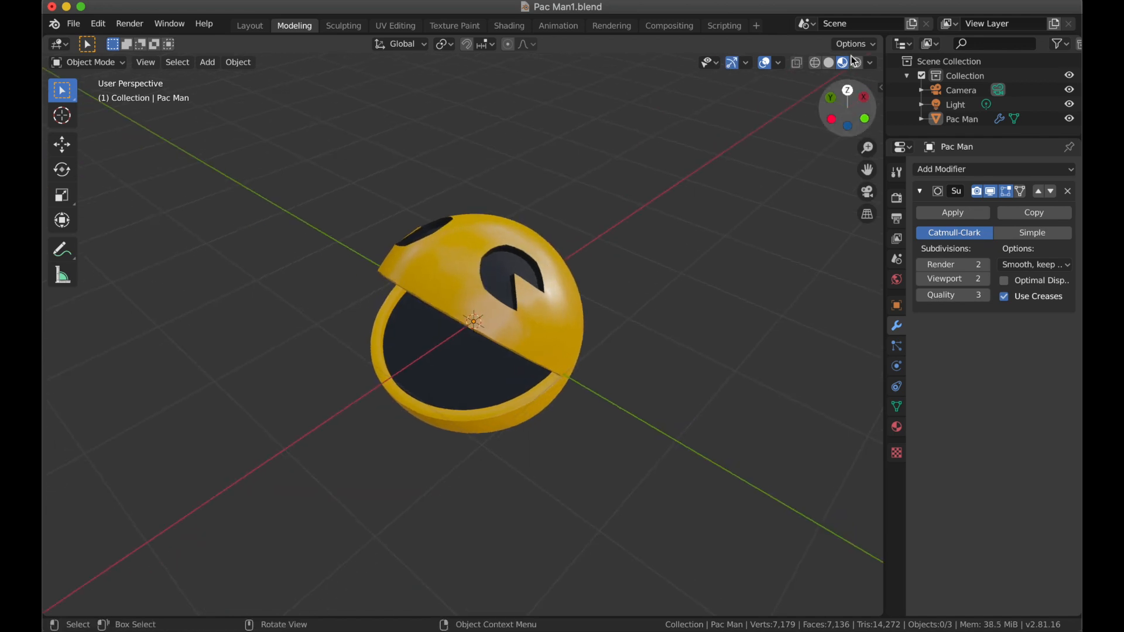
scroll(558, 297, "down", 3)
middle_click_drag(561, 300, 640, 332)
scroll(586, 337, "up", 2)
left_click(524, 310)
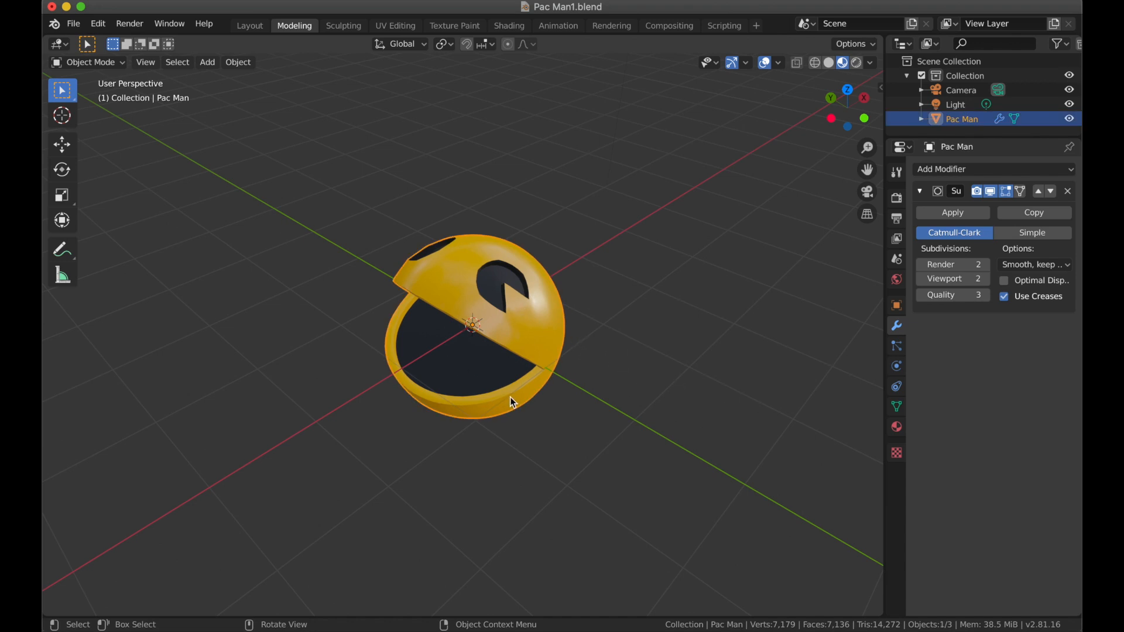
key("Tab")
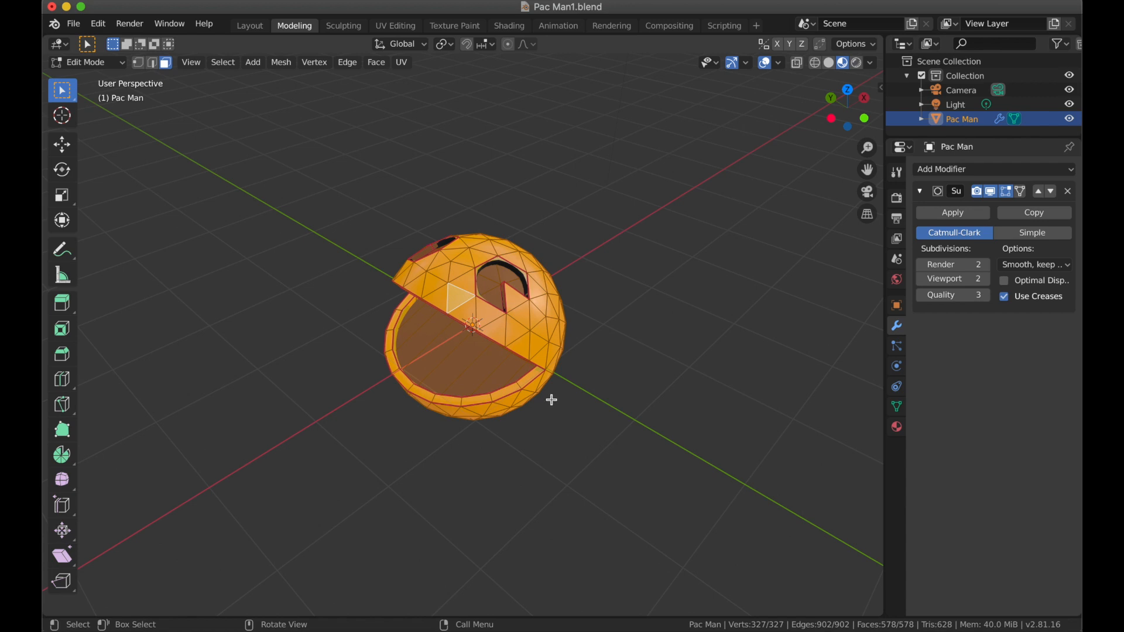
Move the entire Pac Man mesh up 1 m along the global Z axis and return to Object Mode.
key("n")
left_click(747, 81)
key("n")
key("a")
key("g")
key("z")
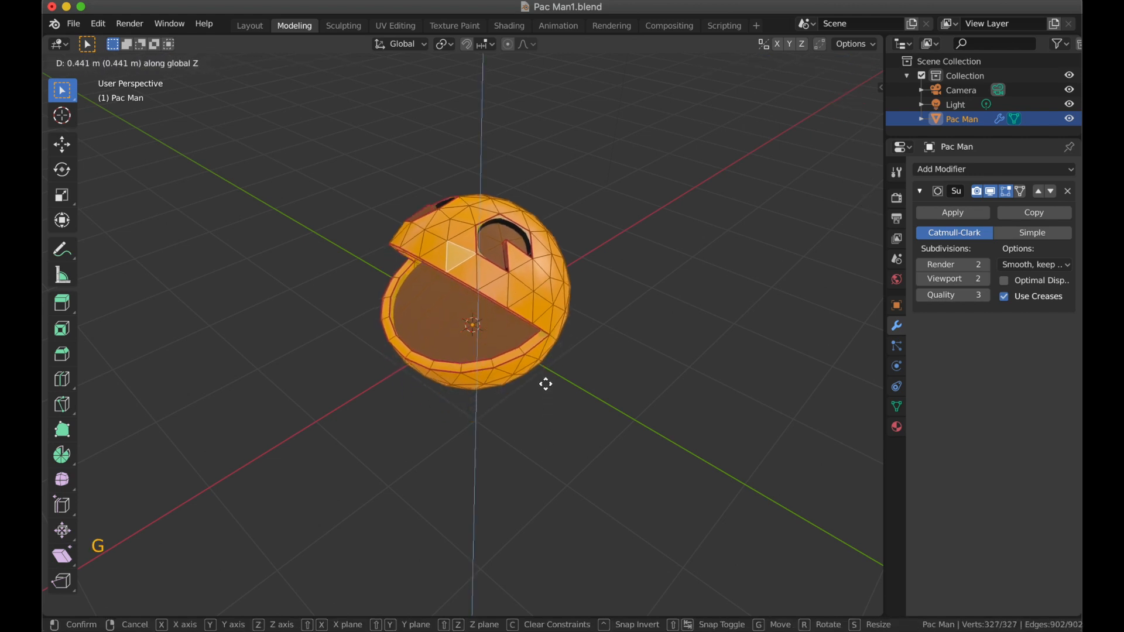
key("1")
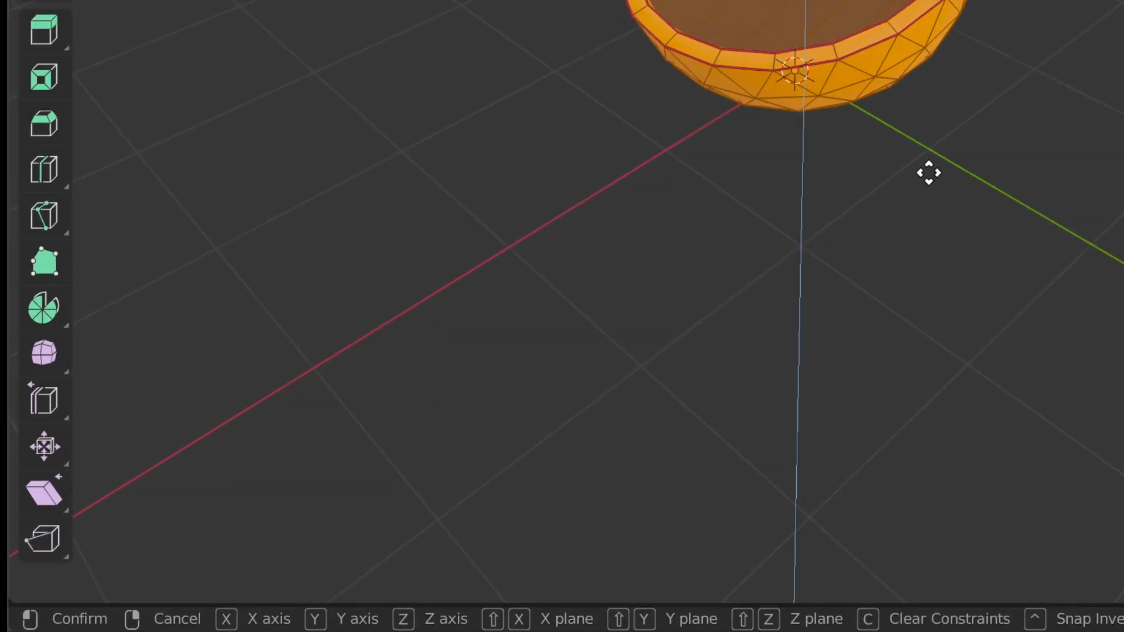
key("Return")
middle_click_drag(997, 20, 878, 162)
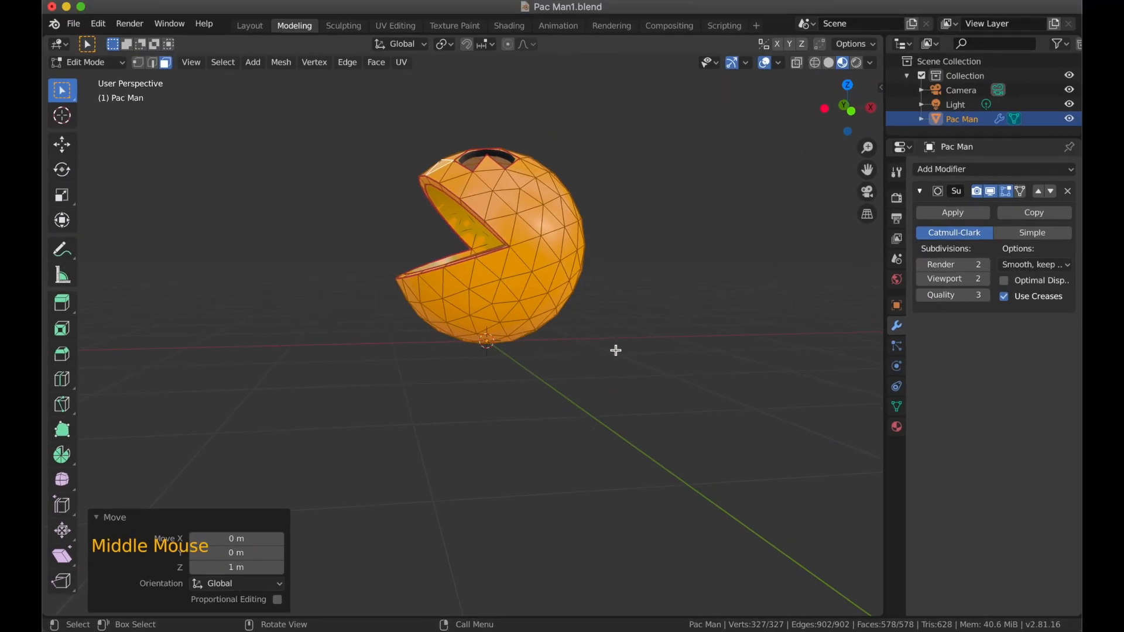
key("Tab")
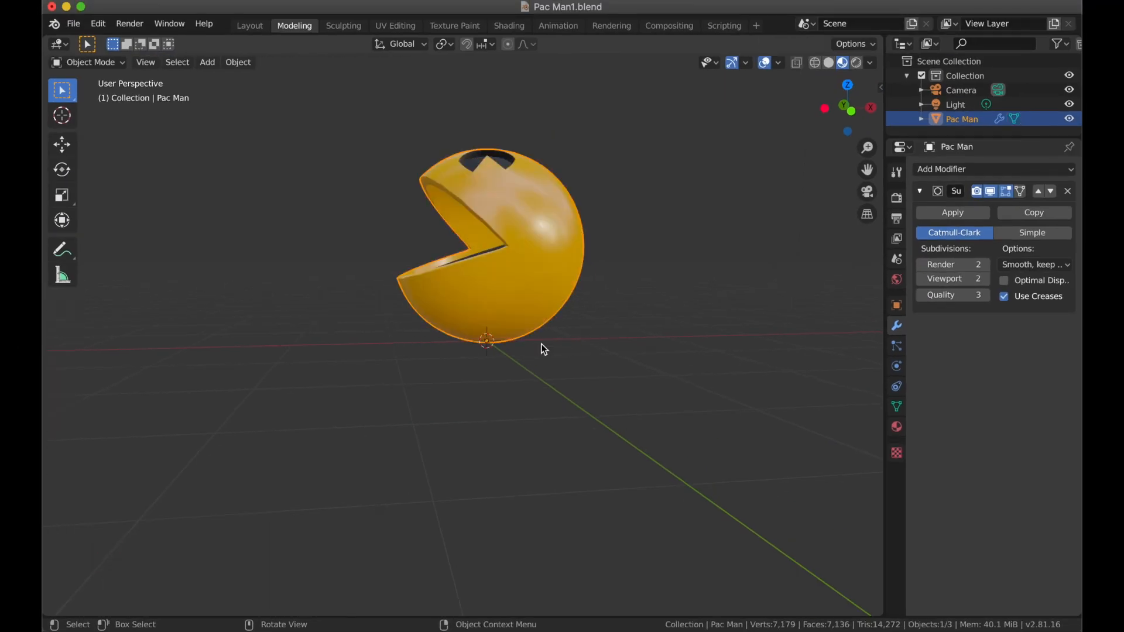
Add a mesh plane at the world origin beneath Pac Man.
middle_click_drag(541, 345, 492, 373)
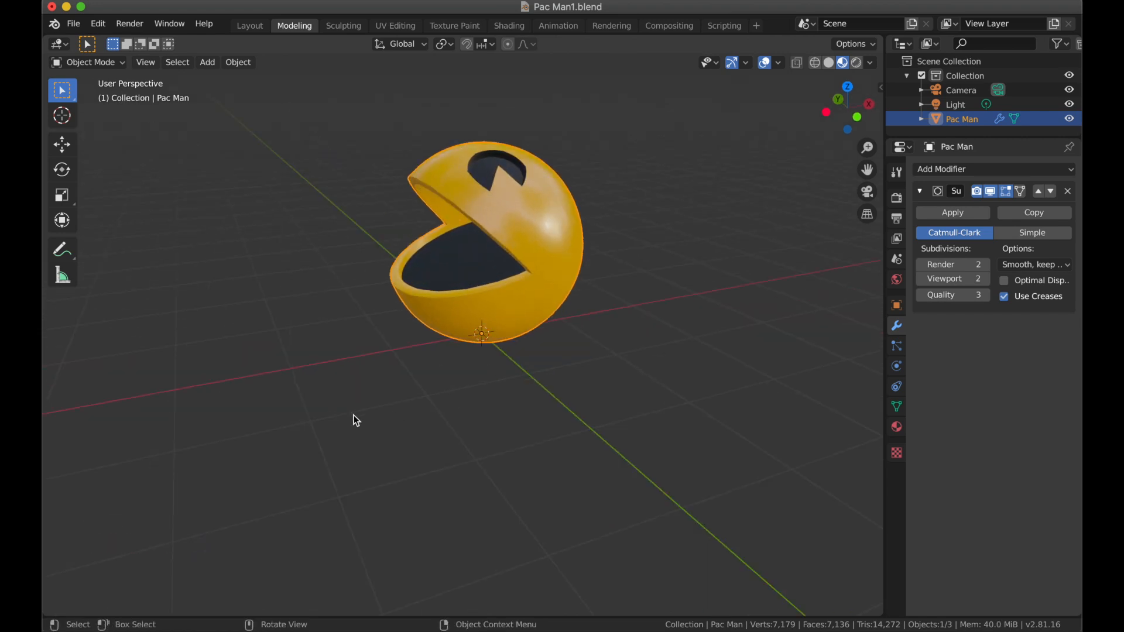
key("shift+a")
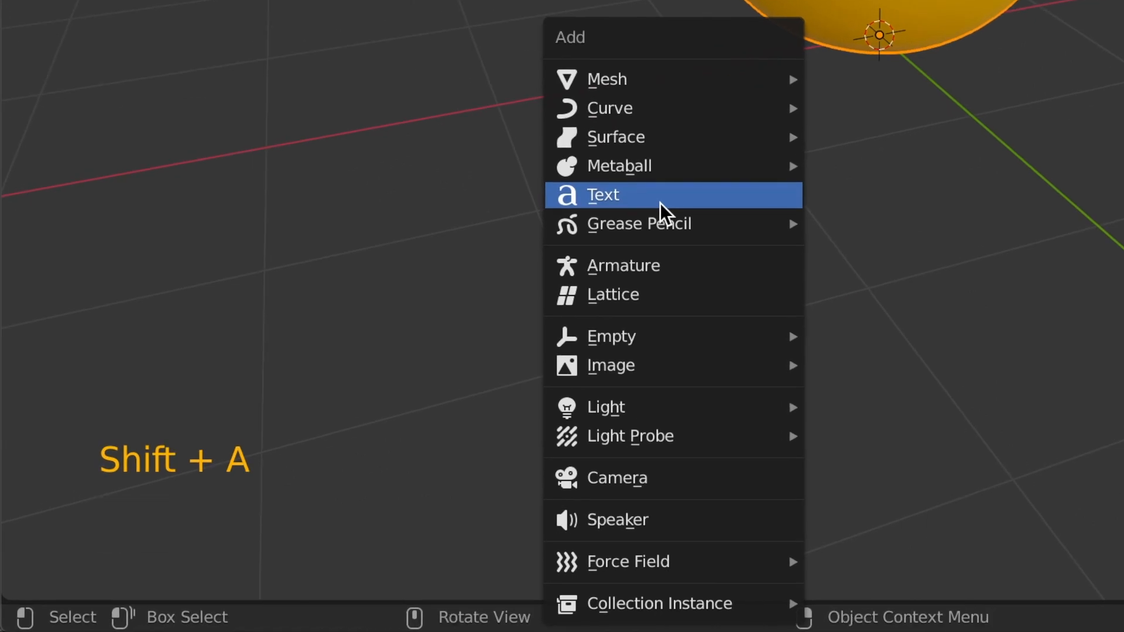
mouse_move(646, 87)
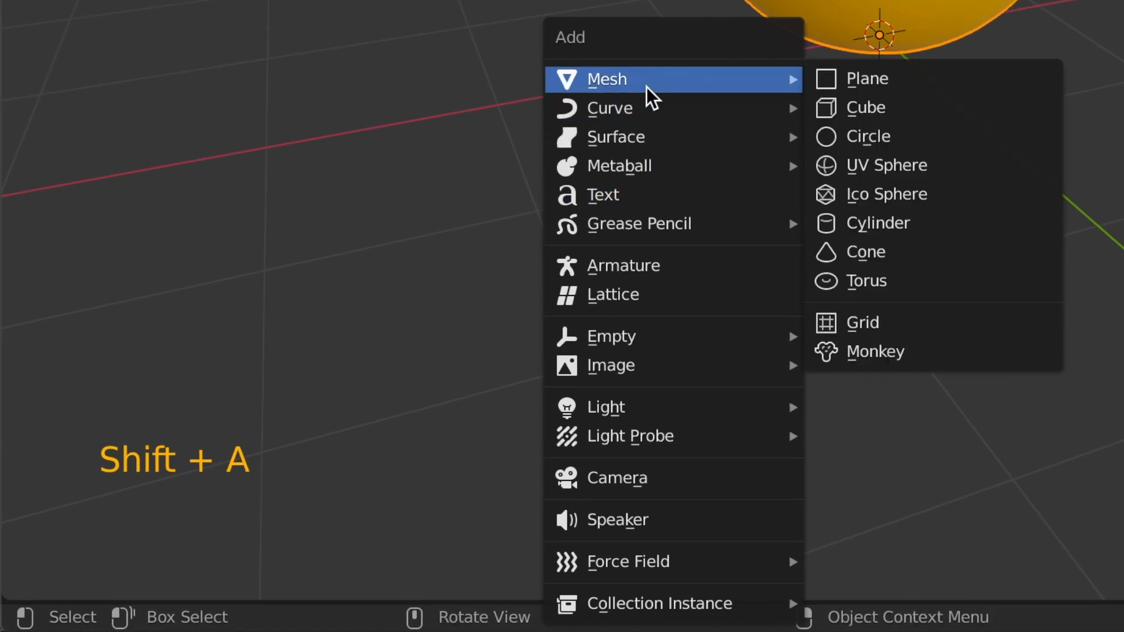
left_click(897, 83)
Scale the plane up by a factor of about 23.87 and again by about 3.22 to form a large floor.
scroll(510, 432, "down", 6)
middle_click_drag(535, 454, 494, 432)
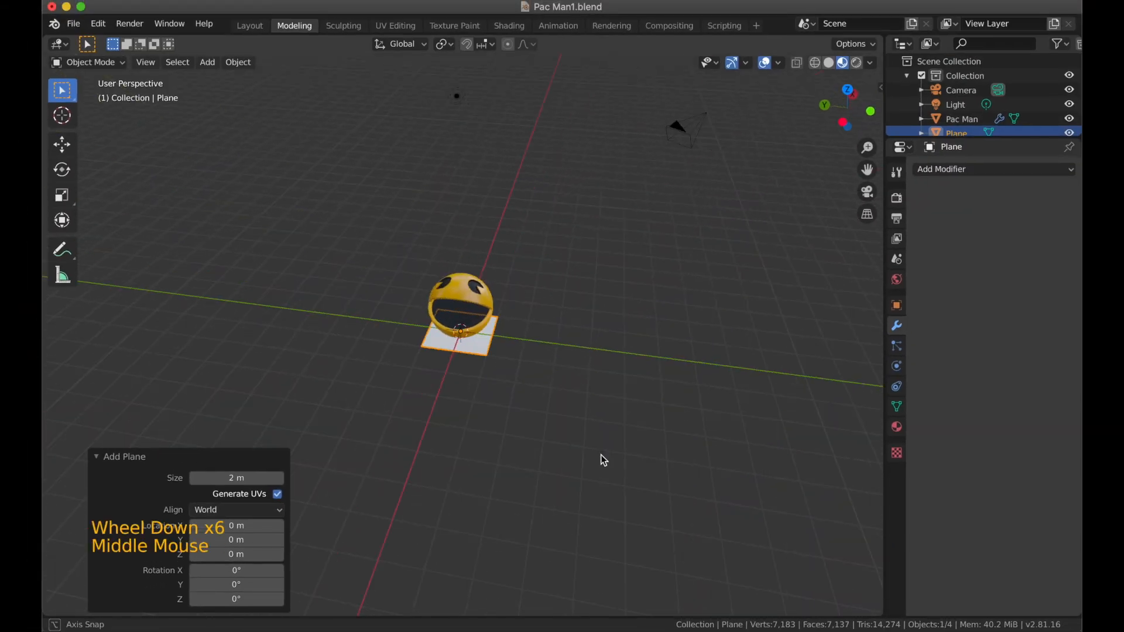
scroll(718, 256, "down", 2)
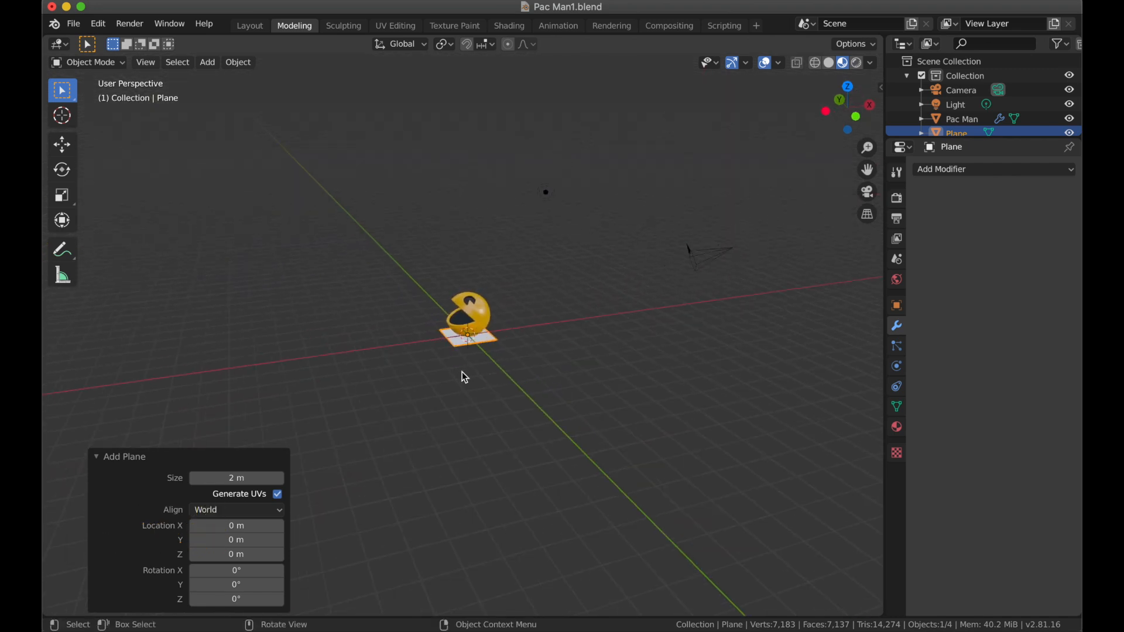
key("s")
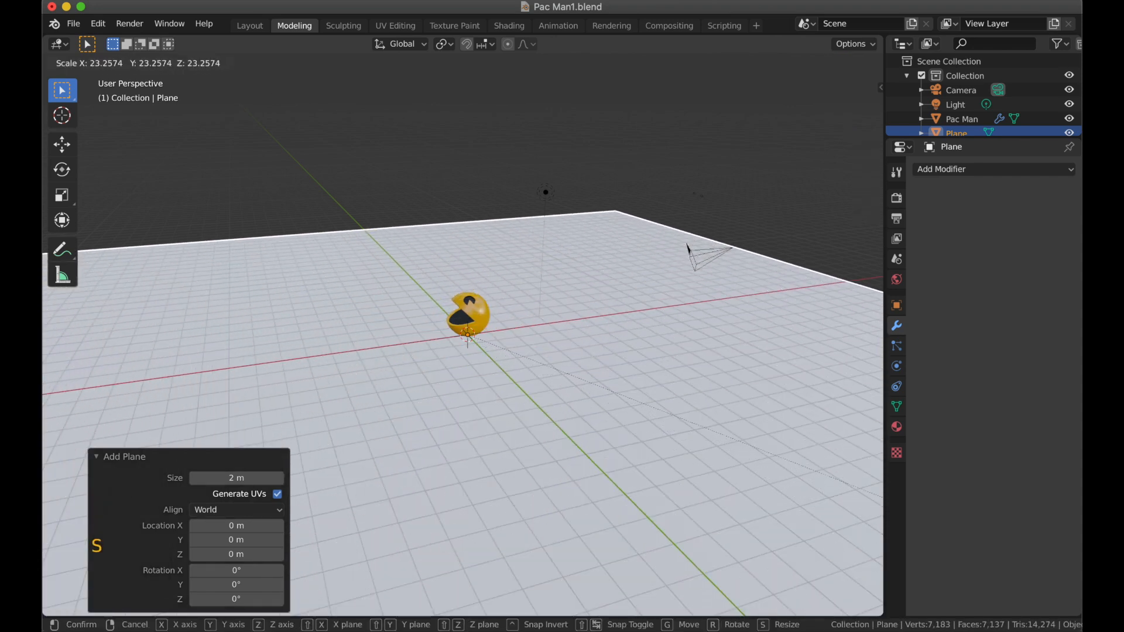
left_click(708, 197)
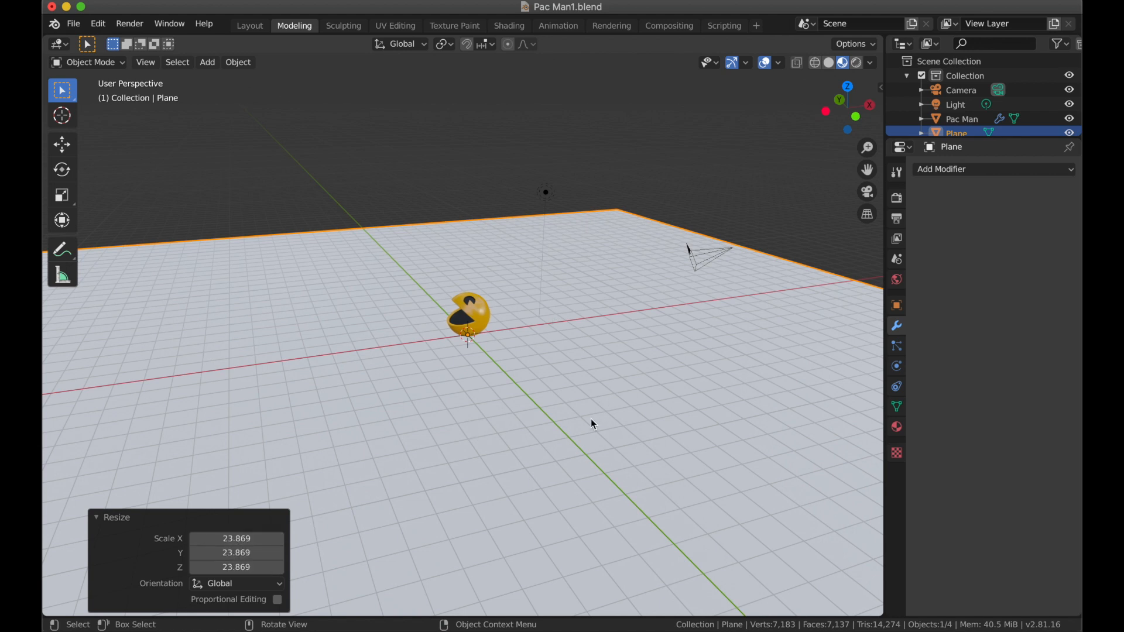
key("s")
key("Return")
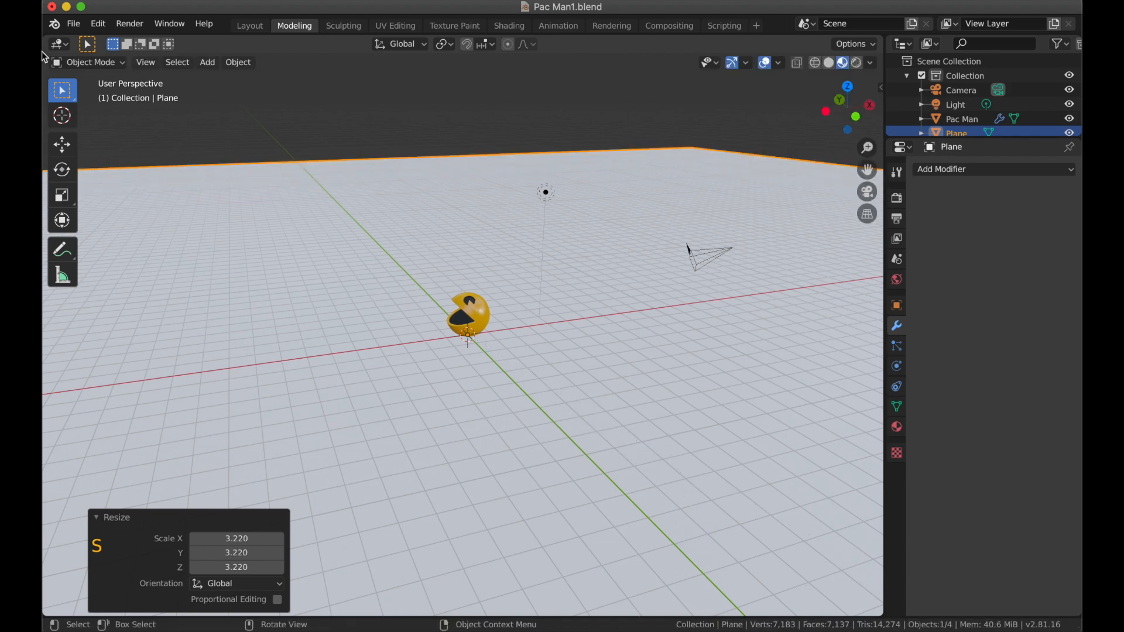
Create a new material for the plane and name it Floor.
scroll(375, 364, "down", 9)
middle_click_drag(375, 363, 420, 381)
scroll(415, 267, "up", 12)
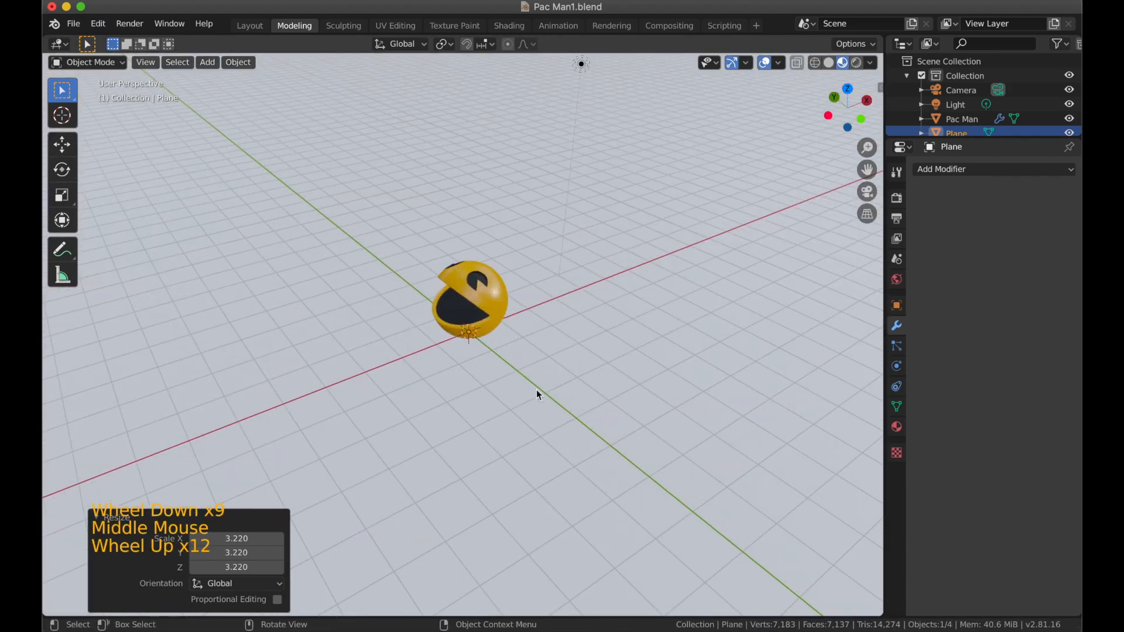
scroll(572, 334, "up", 1)
middle_click_drag(607, 408, 527, 279)
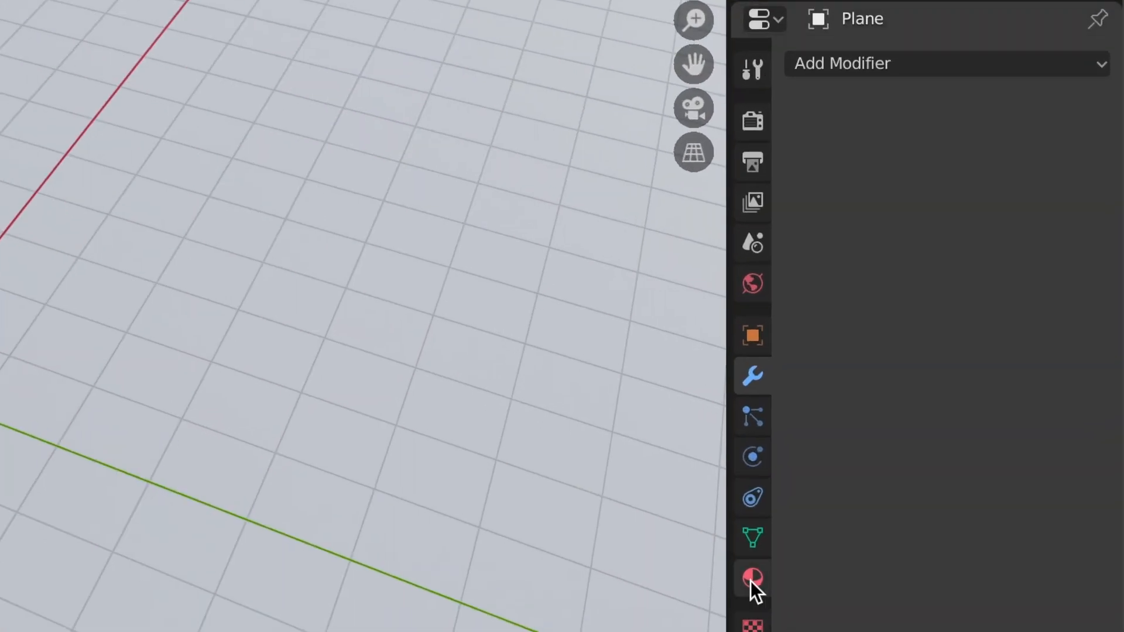
left_click(897, 427)
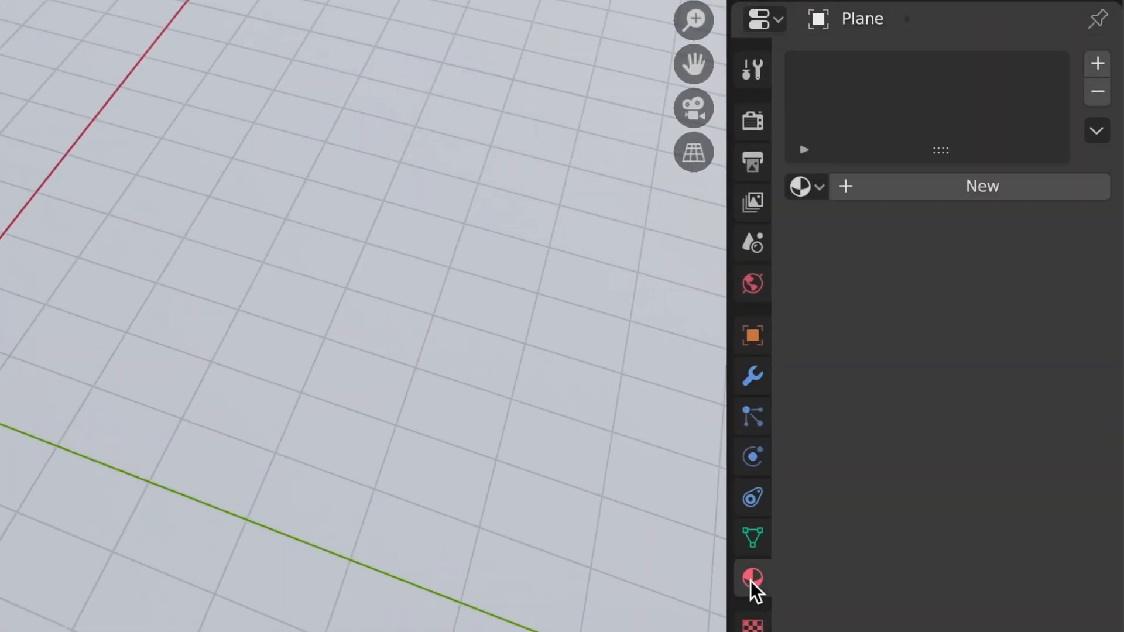
left_click(884, 203)
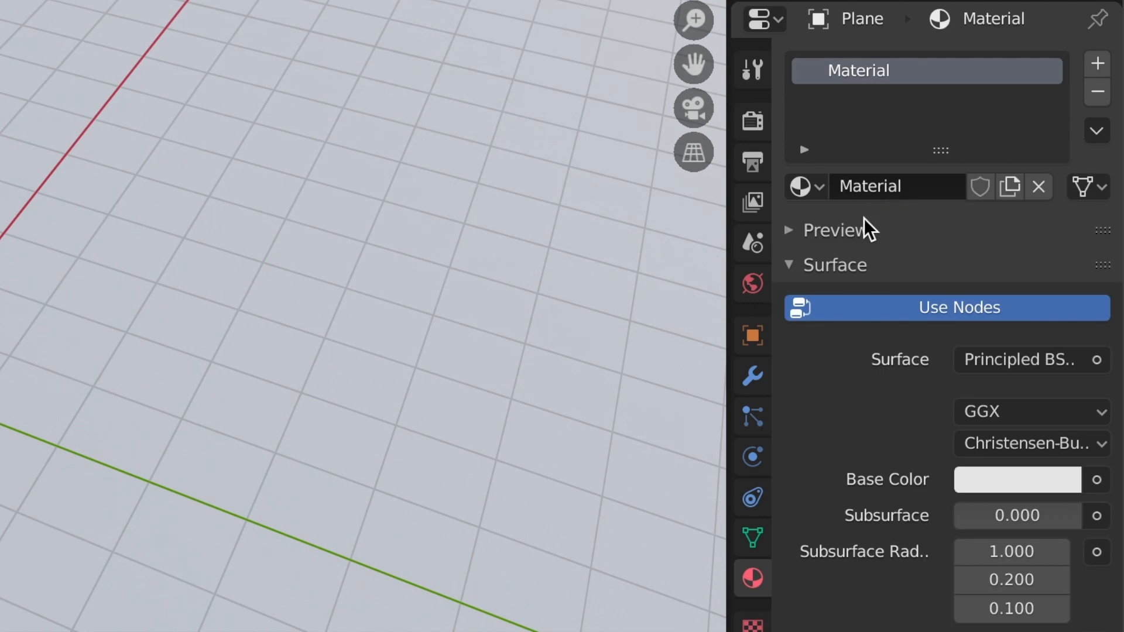
double_click(891, 196)
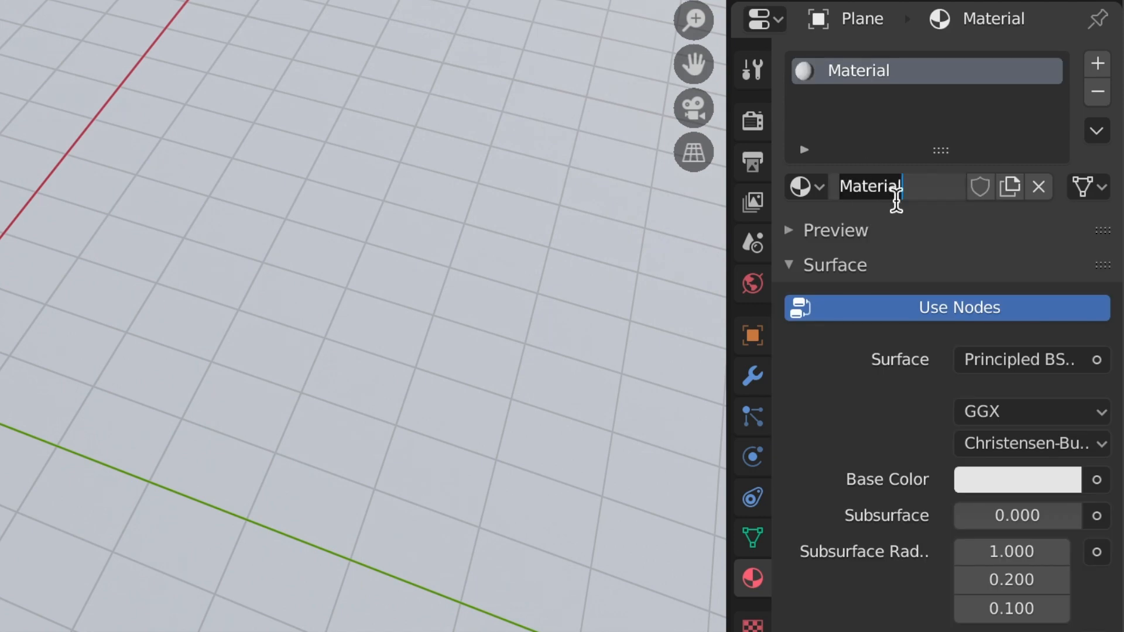
type("Floor")
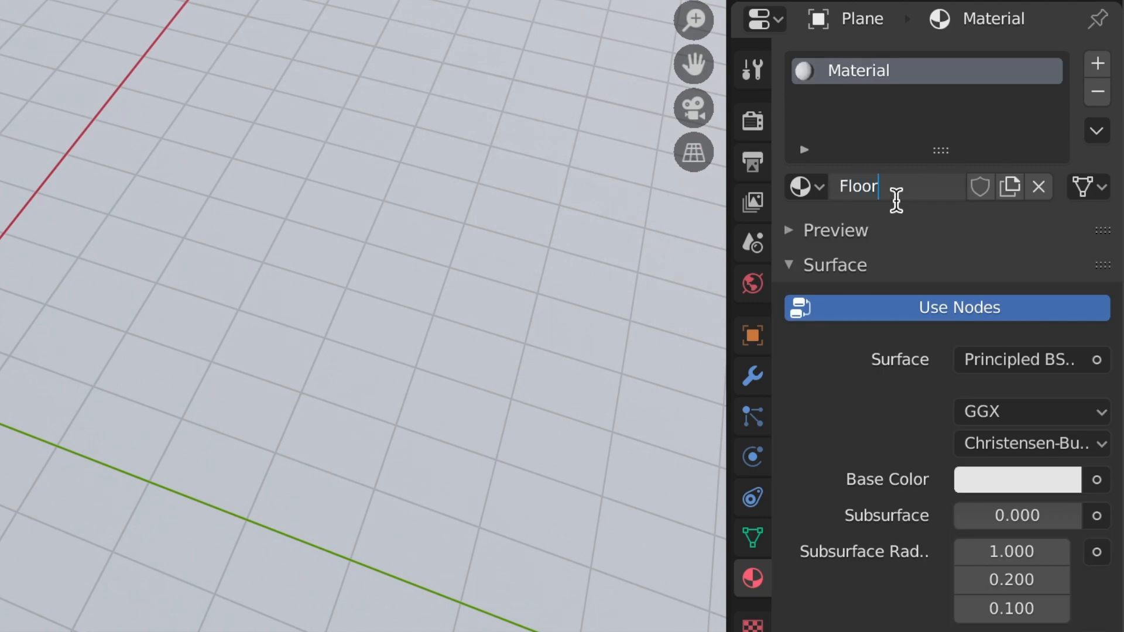
key("Return")
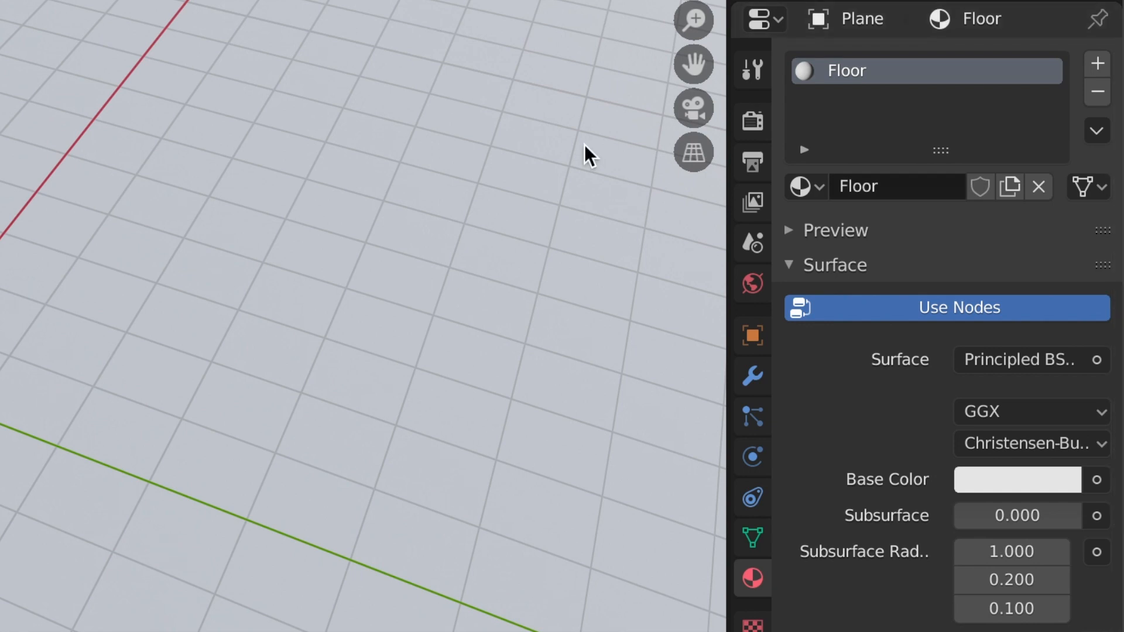
Set the Floor material's base color to a very dark navy blue.
left_click(1019, 488)
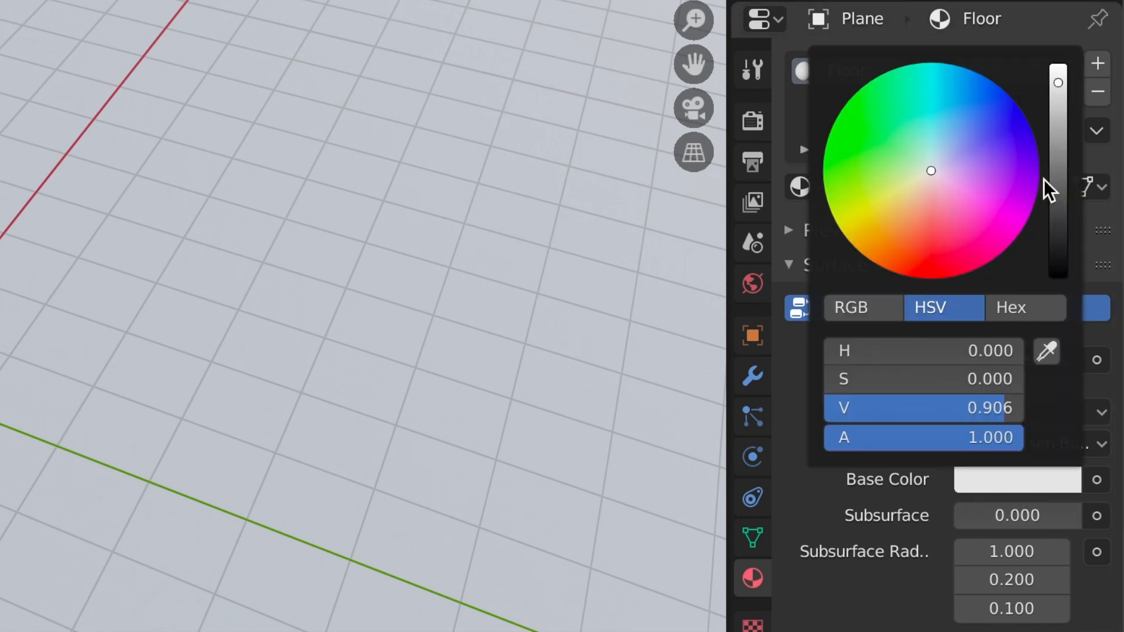
left_click_drag(931, 170, 943, 150)
left_click_drag(1070, 149, 1067, 164)
left_click_drag(961, 126, 958, 131)
left_click_drag(1067, 165, 1060, 252)
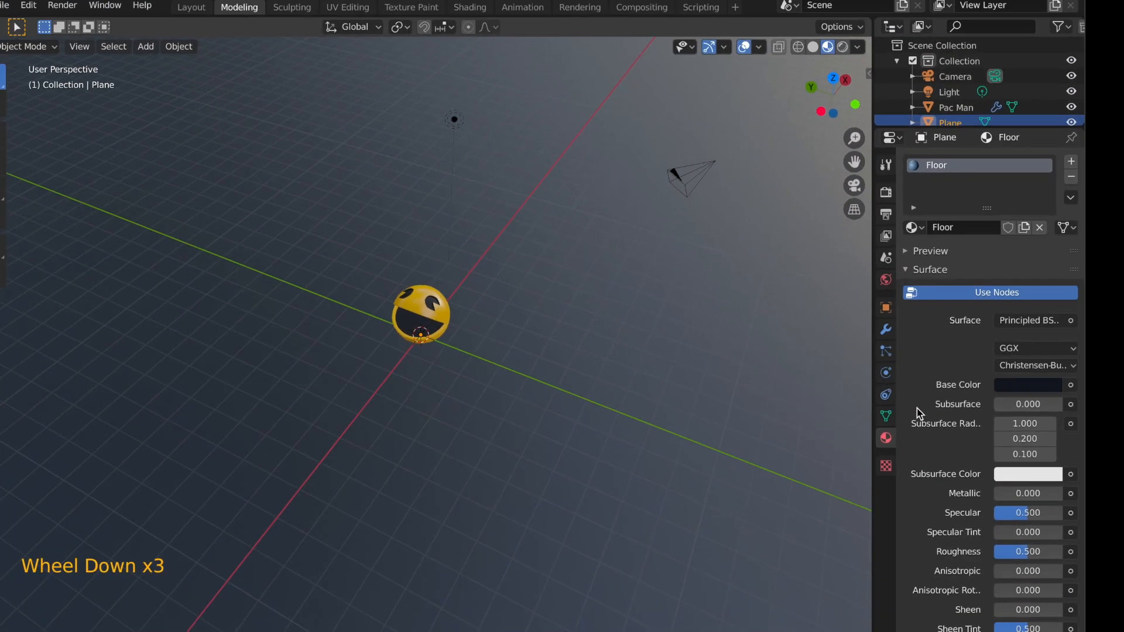
Examine Pac Man on the dark floor from different angles, with the viewport overlays temporarily hidden.
scroll(981, 439, "down", 2)
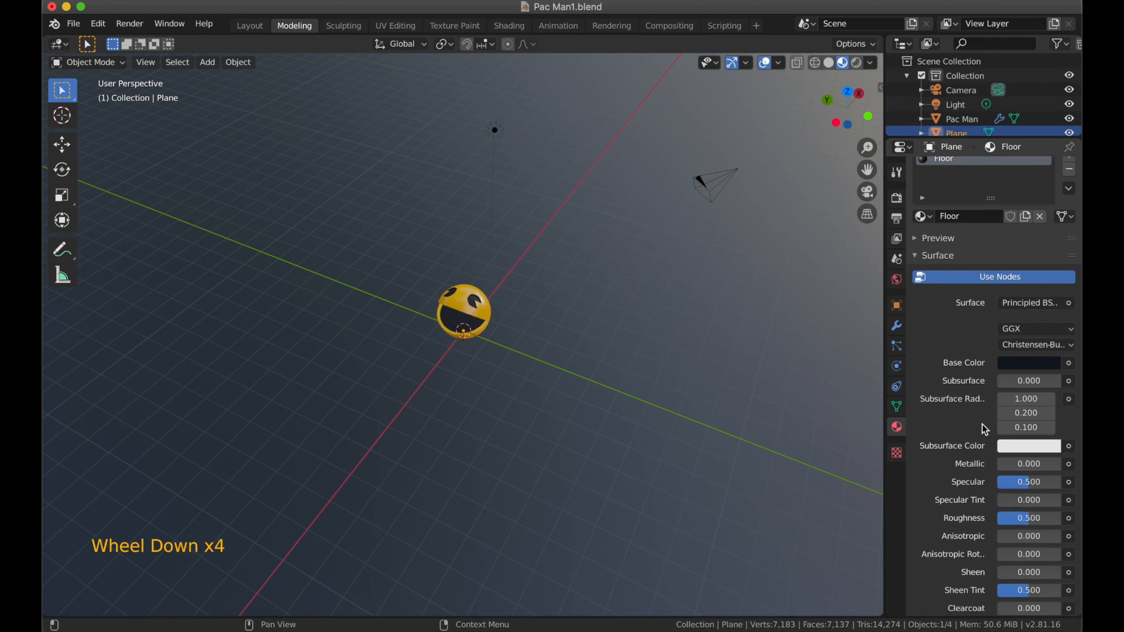
scroll(983, 424, "down", 2)
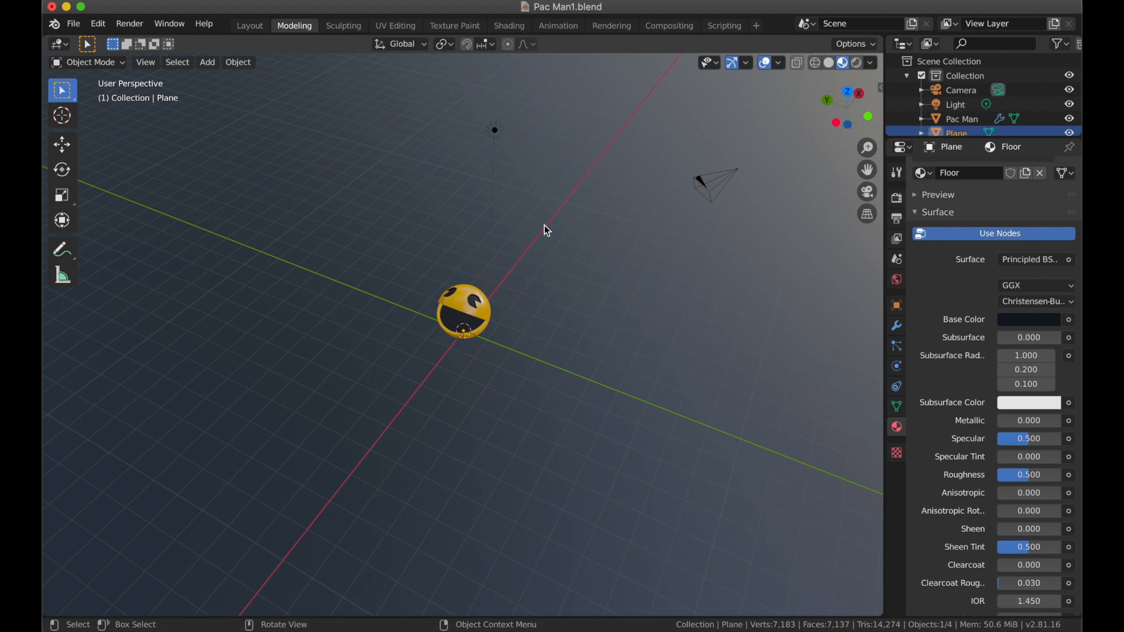
scroll(580, 431, "up", 2)
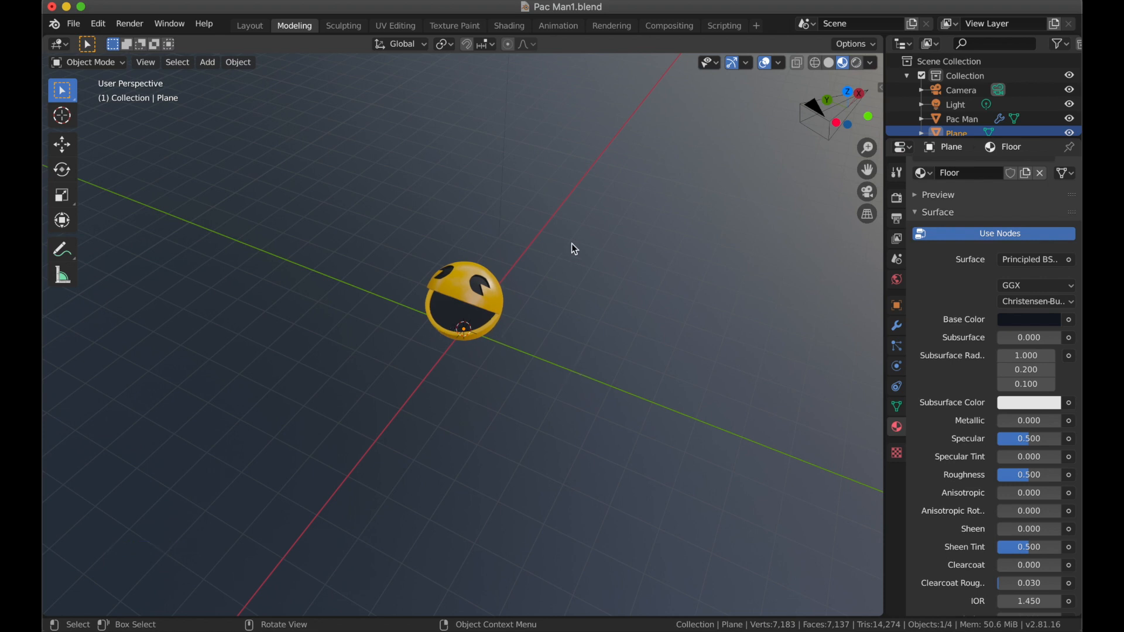
middle_click_drag(562, 338, 533, 381)
mouse_move(601, 384)
middle_mouse_down()
mouse_move(640, 381)
mouse_move(602, 378)
middle_mouse_up()
scroll(598, 369, "up", 1)
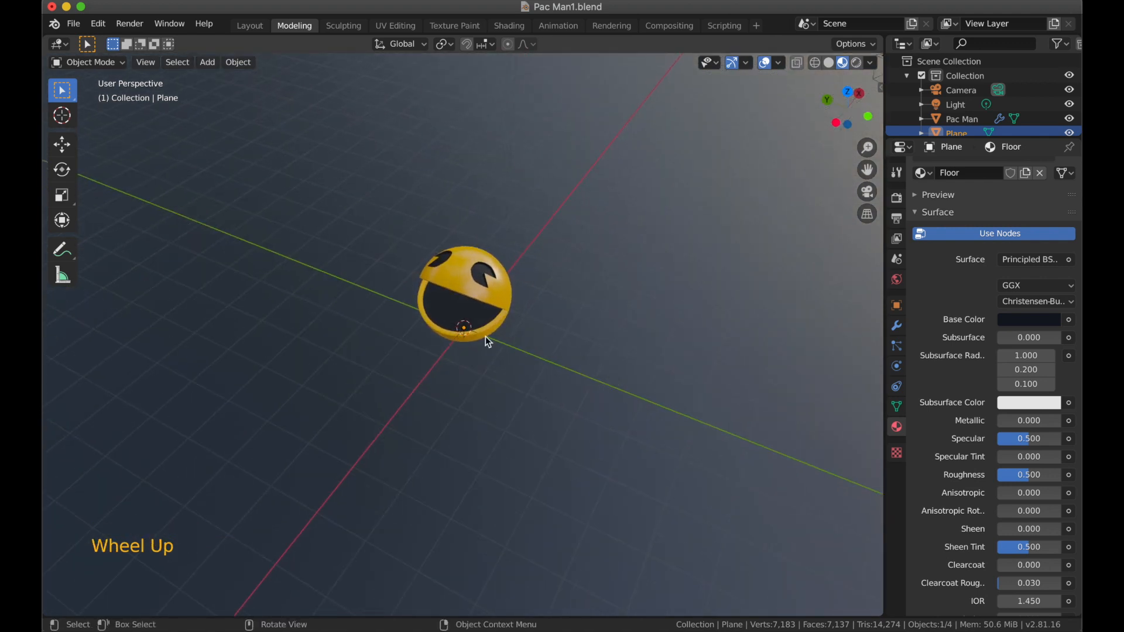
left_click(769, 65)
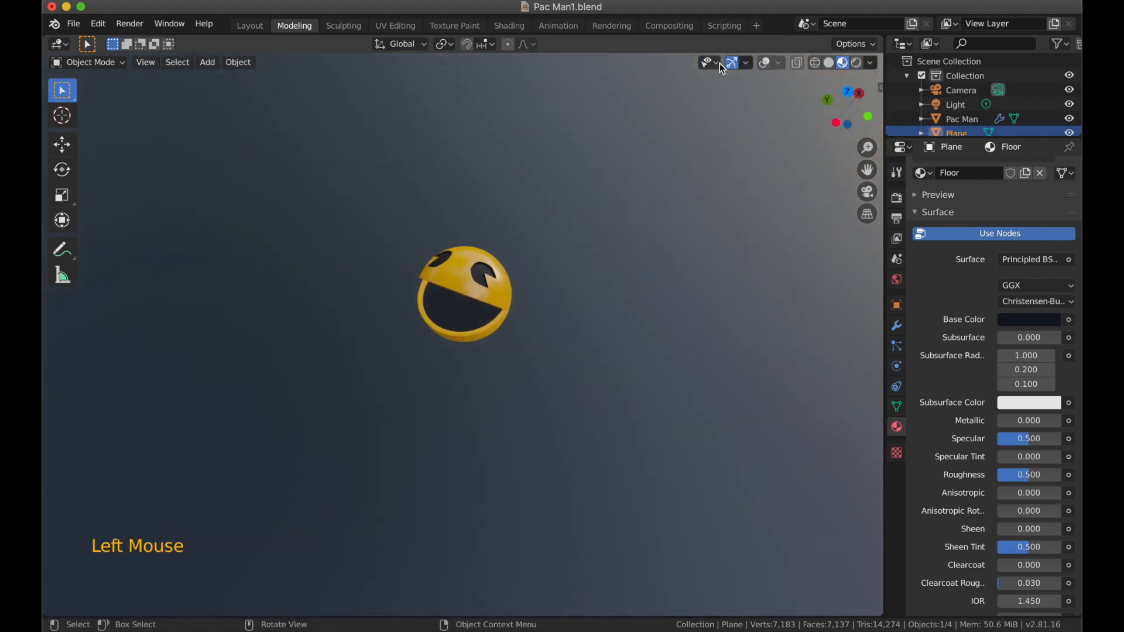
middle_click_drag(540, 392, 502, 361)
left_click(763, 65)
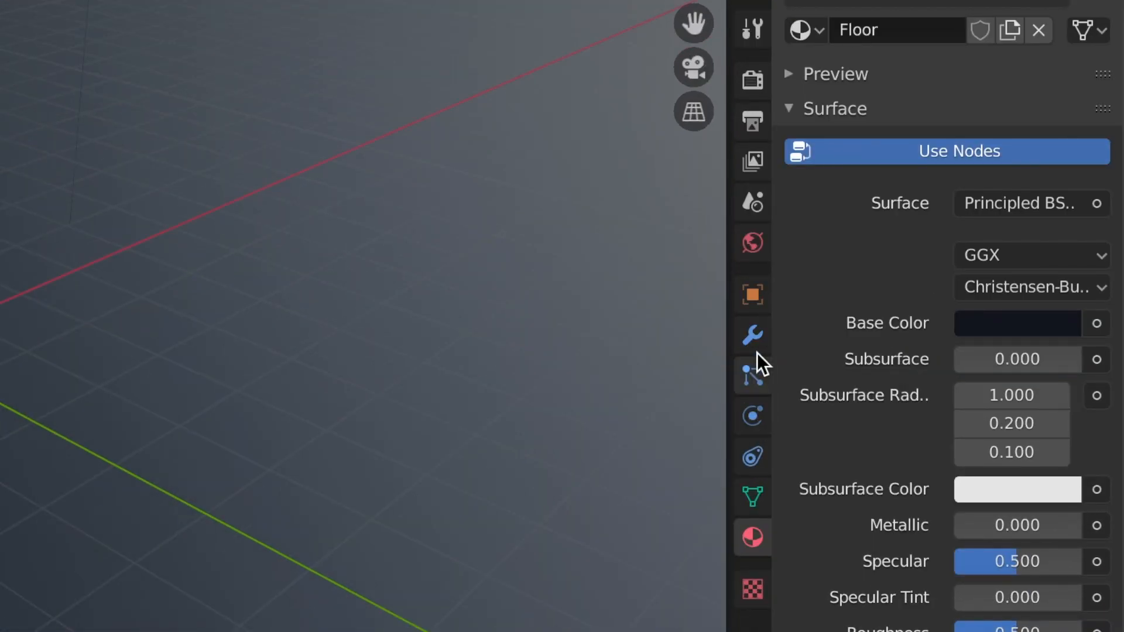
Add a Wireframe modifier to the floor plane and check its effect across the full plane.
left_click(754, 346)
left_click(875, 21)
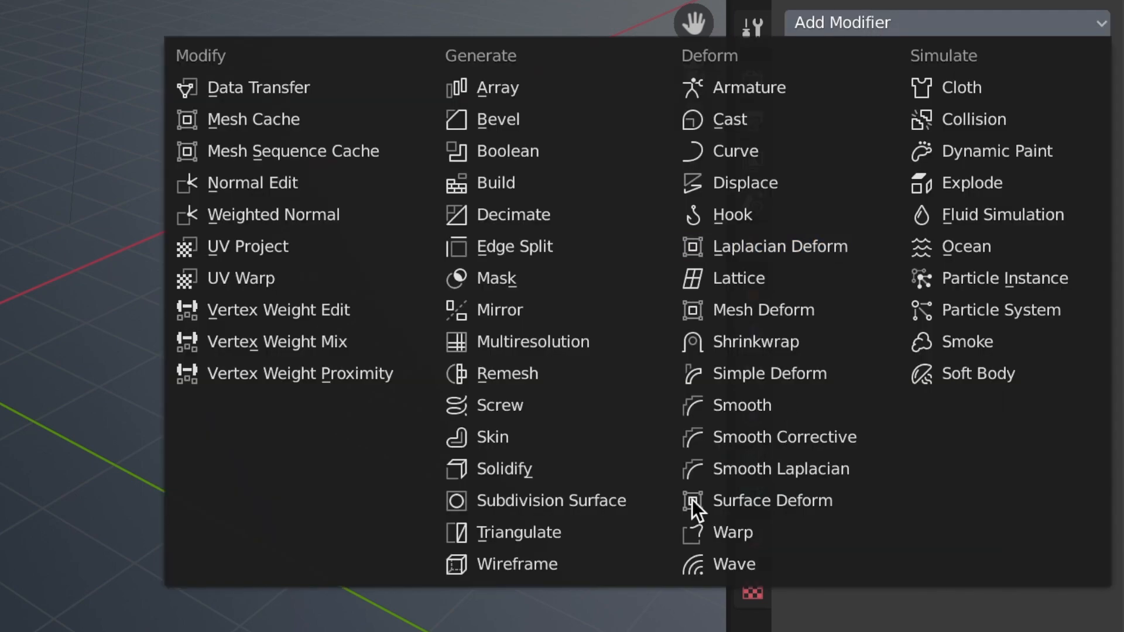
left_click(565, 562)
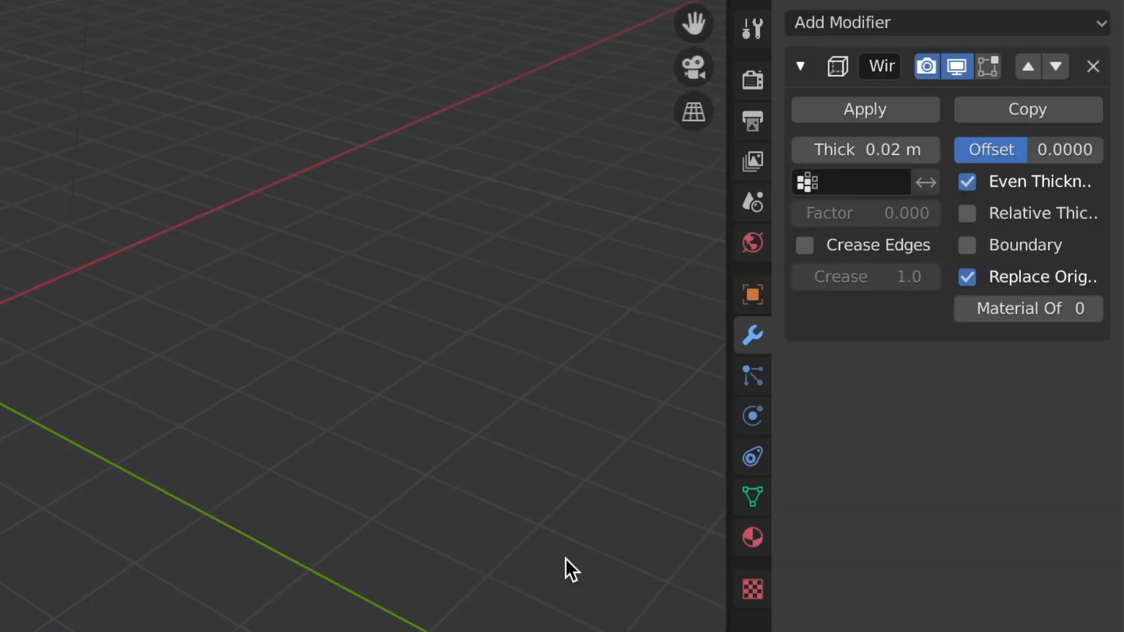
scroll(566, 559, "down", 2)
scroll(575, 289, "down", 13)
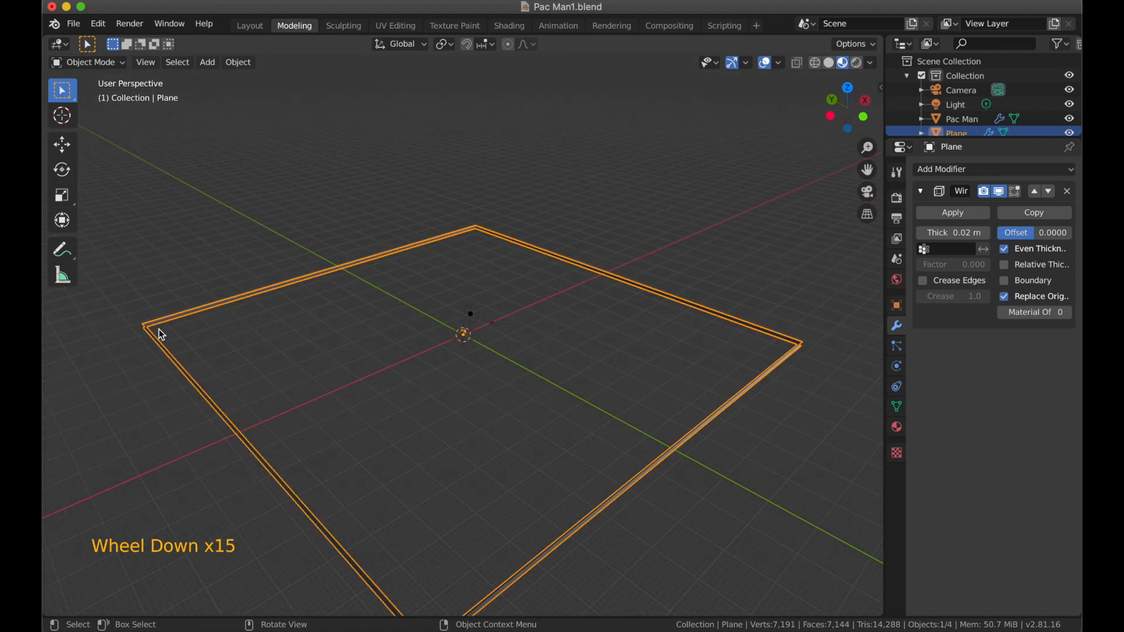
Widen the properties area and turn off Replace Original in the plane's Wireframe modifier.
scroll(547, 361, "up", 7)
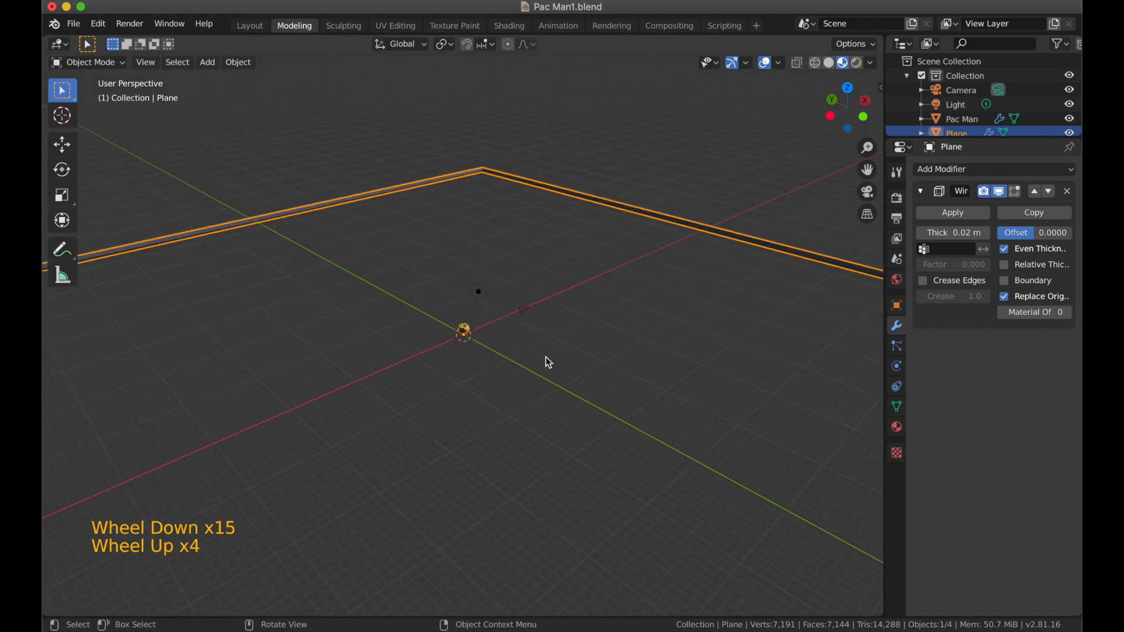
scroll(510, 365, "up", 8)
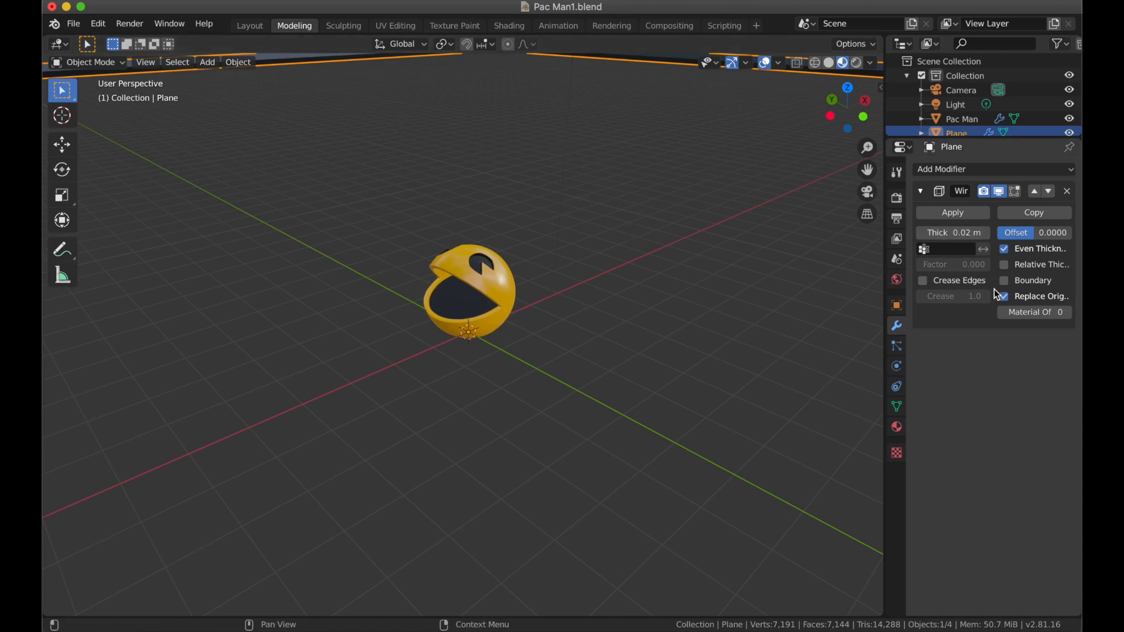
left_click(803, 322)
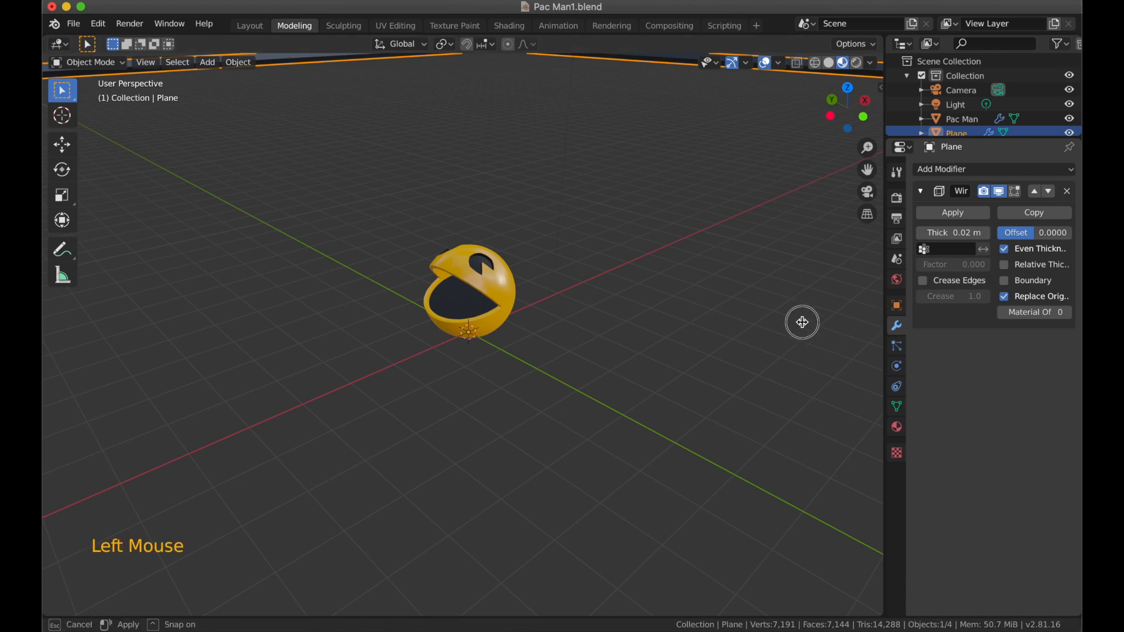
left_click(879, 326)
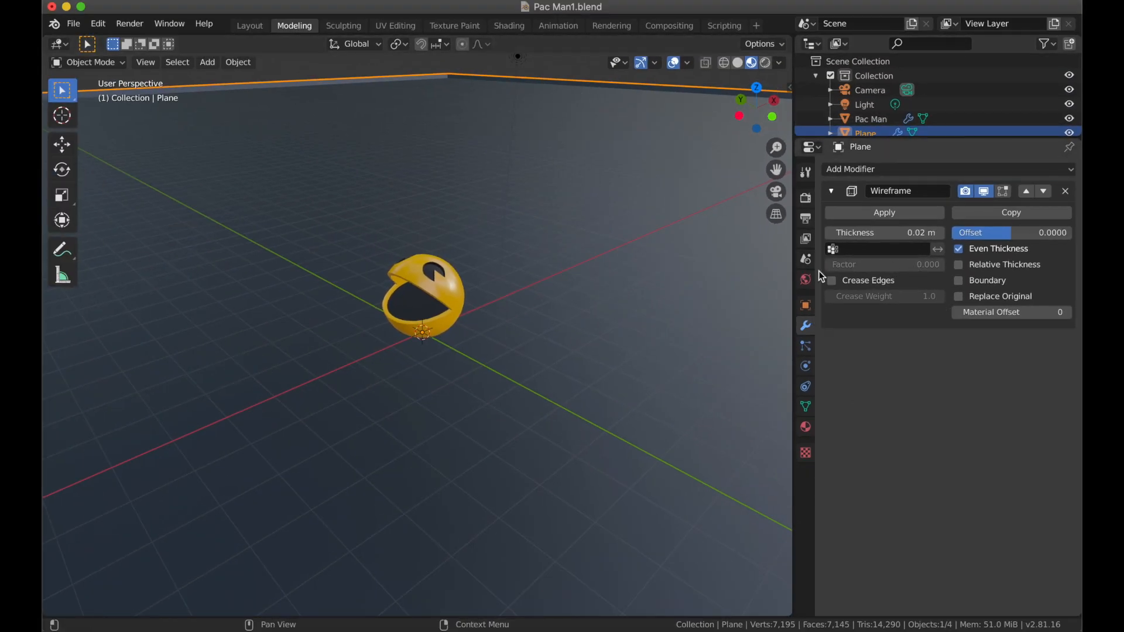
scroll(483, 336, "down", 1)
scroll(484, 336, "down", 1)
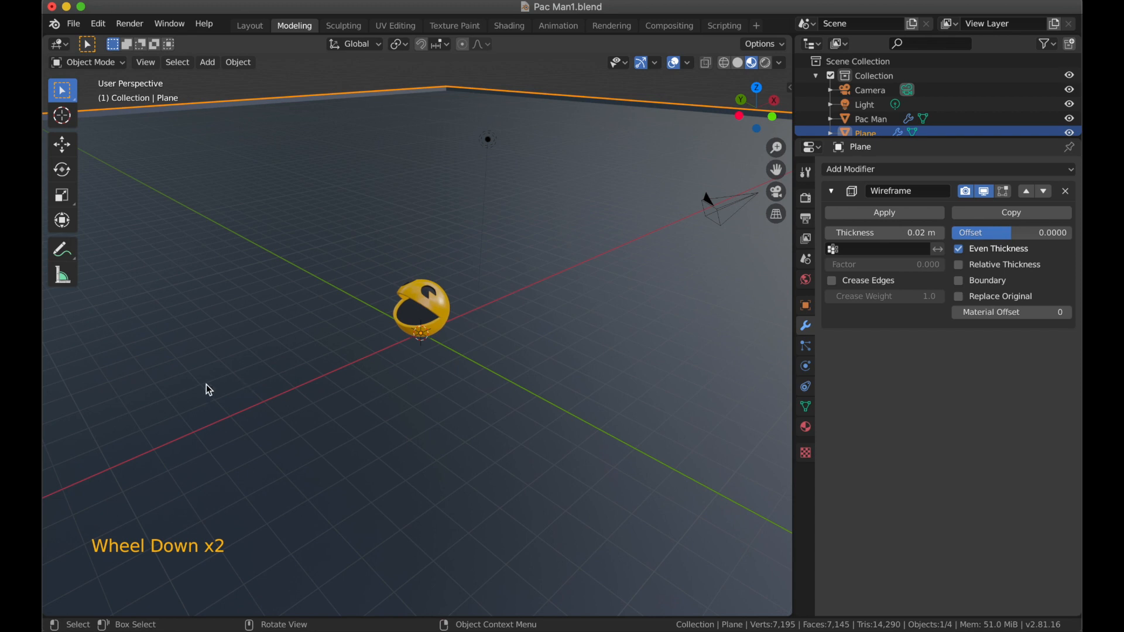
scroll(351, 371, "up", 1)
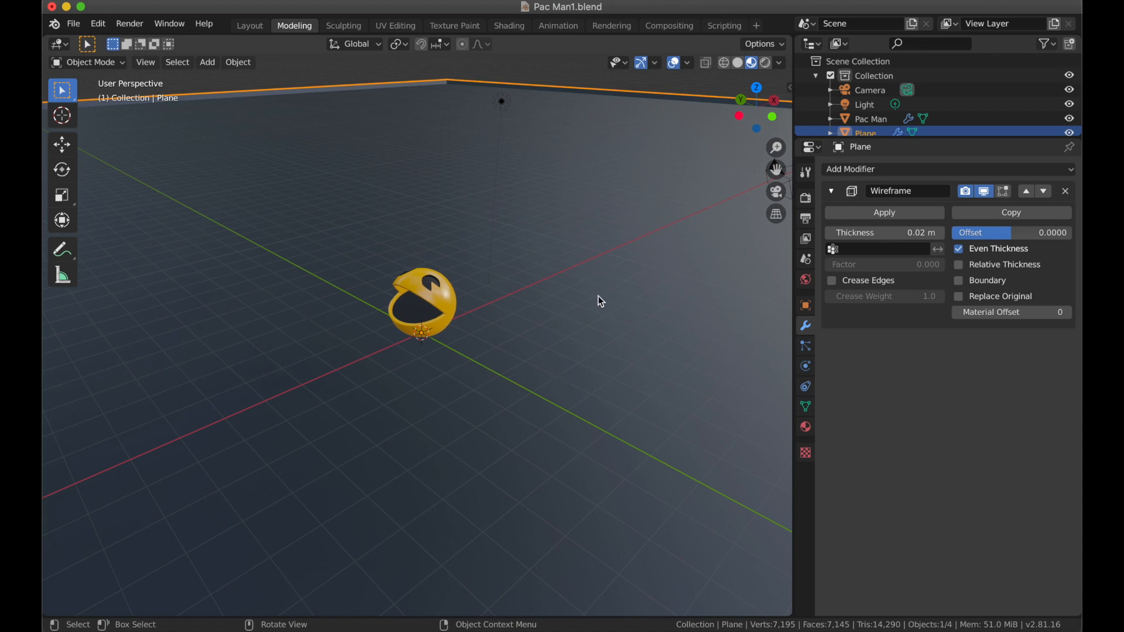
Subdivide the floor plane's mesh in Edit Mode with 10 cuts.
key("Tab")
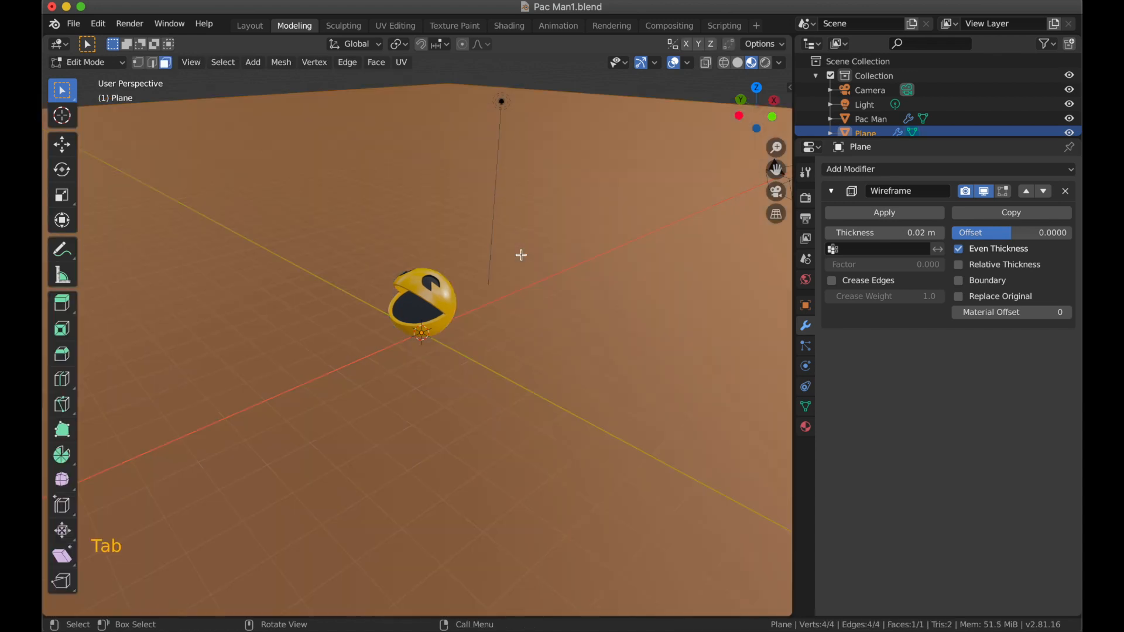
middle_click_drag(486, 407, 475, 426)
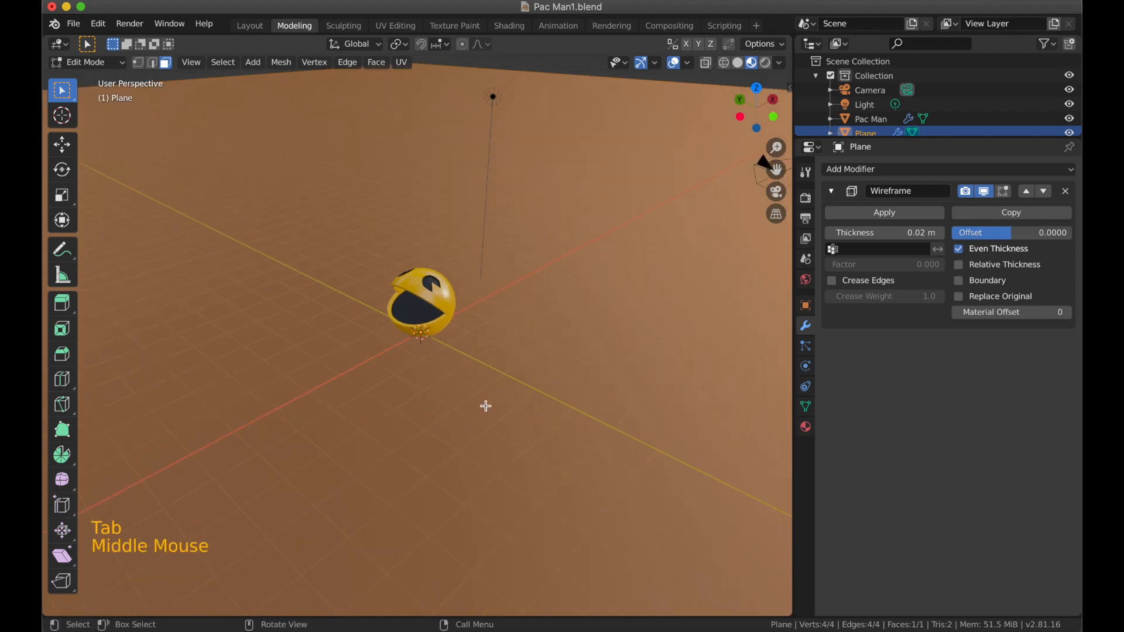
key("F3")
type("s")
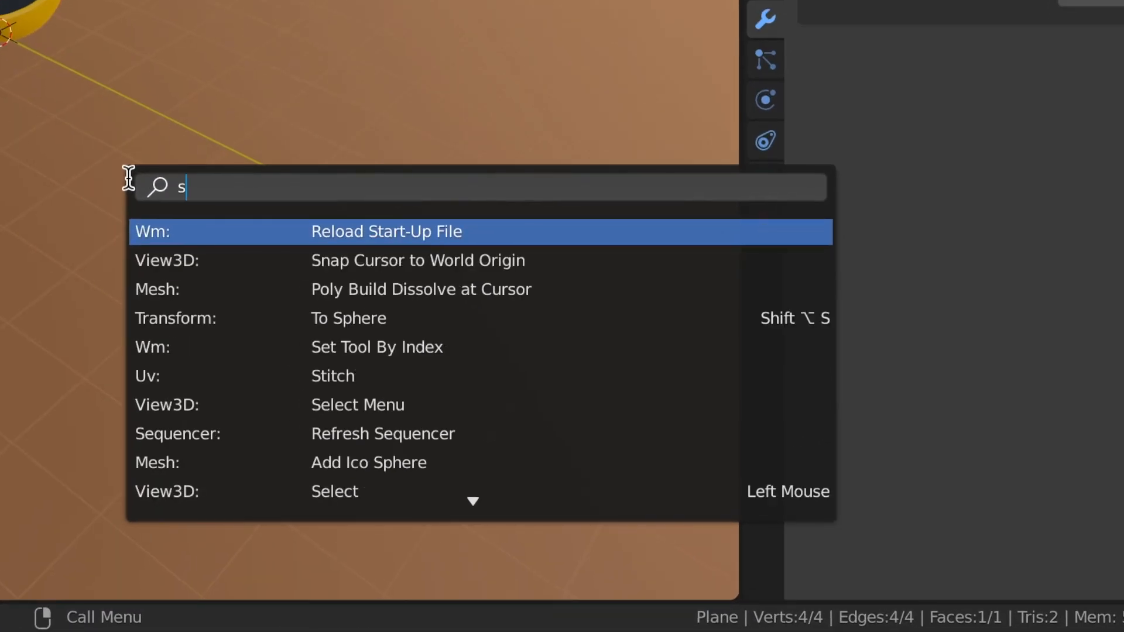
type("ub")
key("Down")
key("Down")
key("Down")
key("Down")
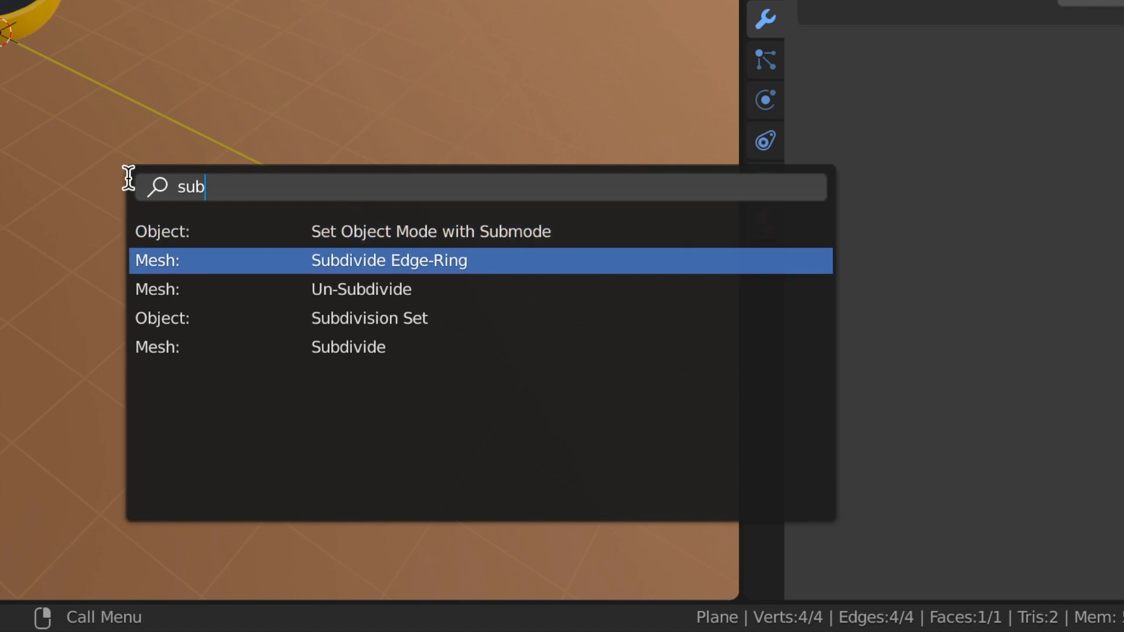
key("Return")
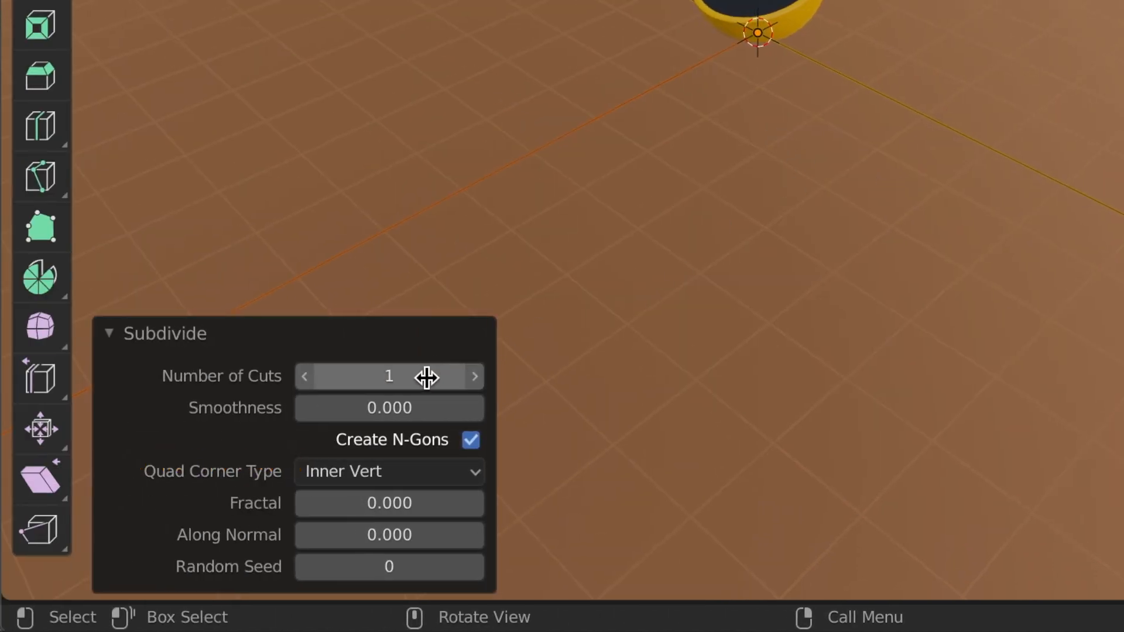
left_click_drag(426, 378, 479, 378)
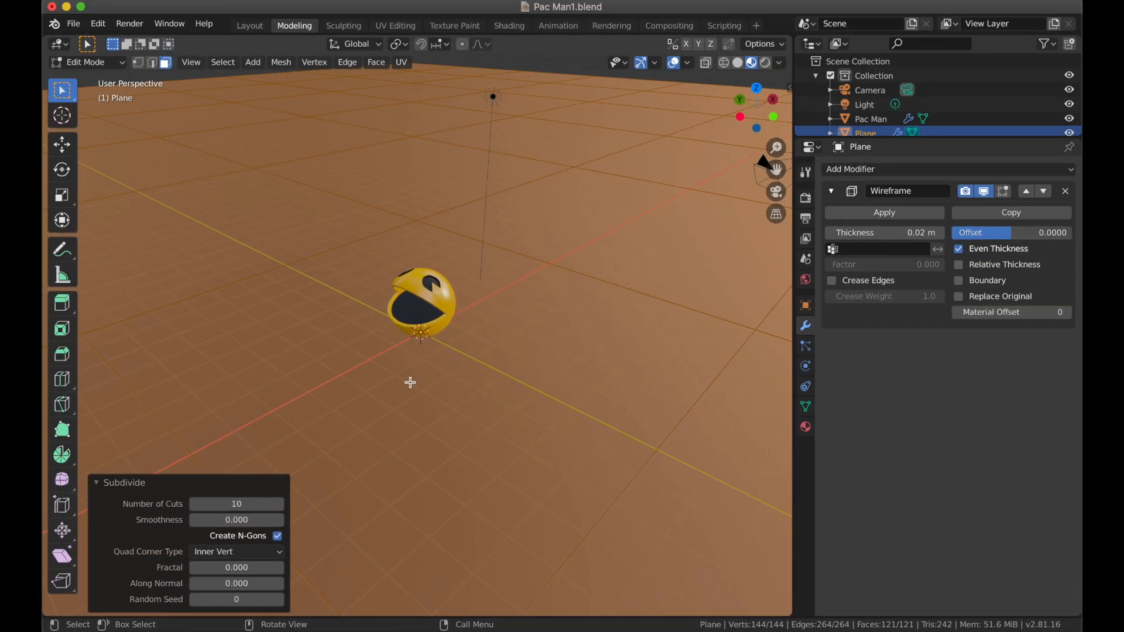
Examine the size of the wireframe grid cells around Pac Man in Object Mode, from far and near.
left_click(458, 396)
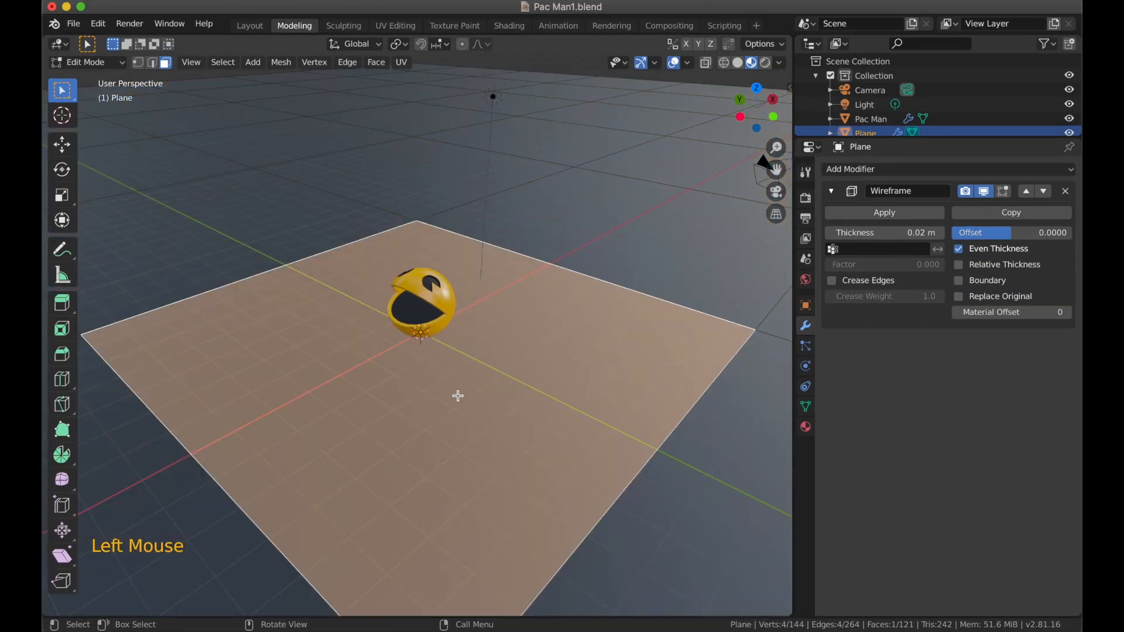
scroll(422, 391, "down", 2)
scroll(644, 240, "up", 2)
key("Tab")
scroll(643, 243, "down", 5)
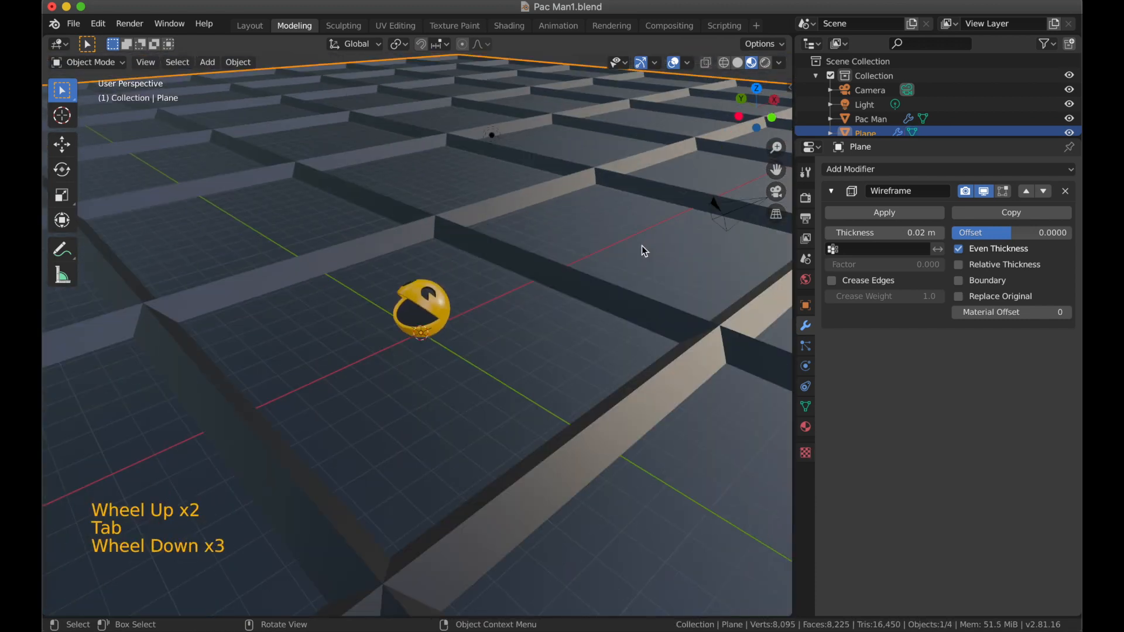
middle_click_drag(564, 288, 575, 280)
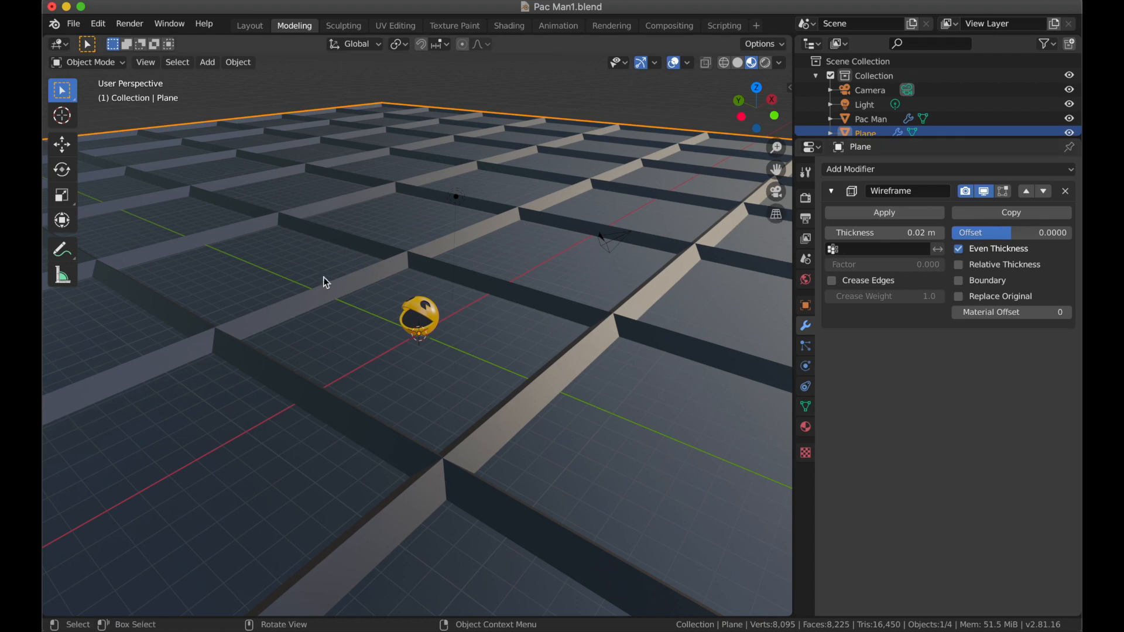
scroll(517, 319, "up", 6)
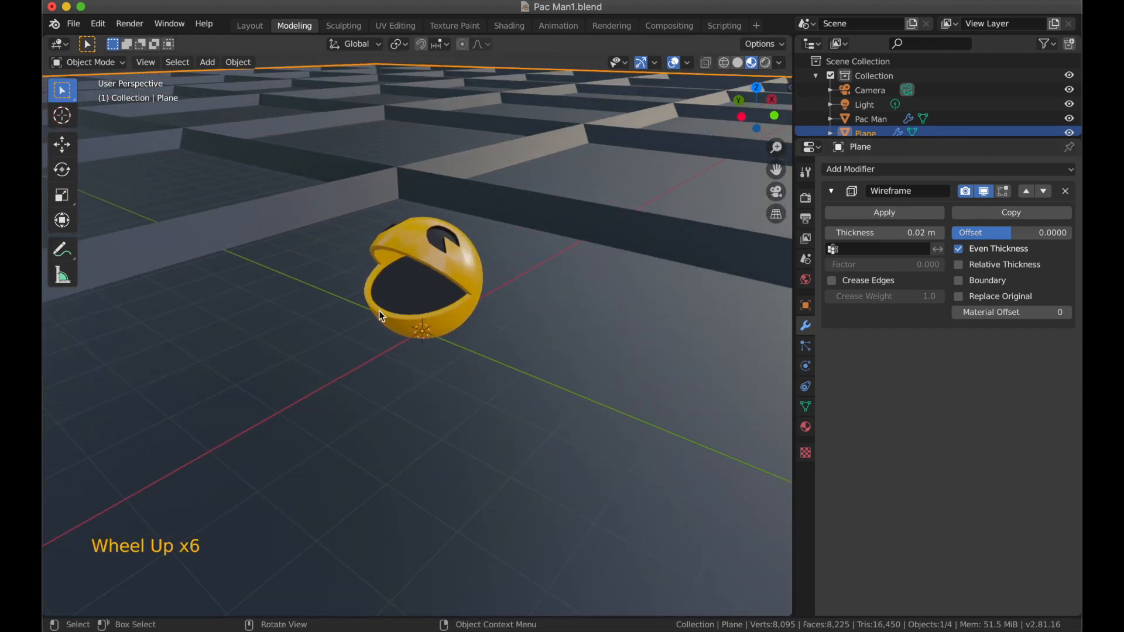
scroll(396, 315, "down", 2)
Select the plane's entire mesh in Edit Mode and subdivide it again with 5 cuts.
key("Tab")
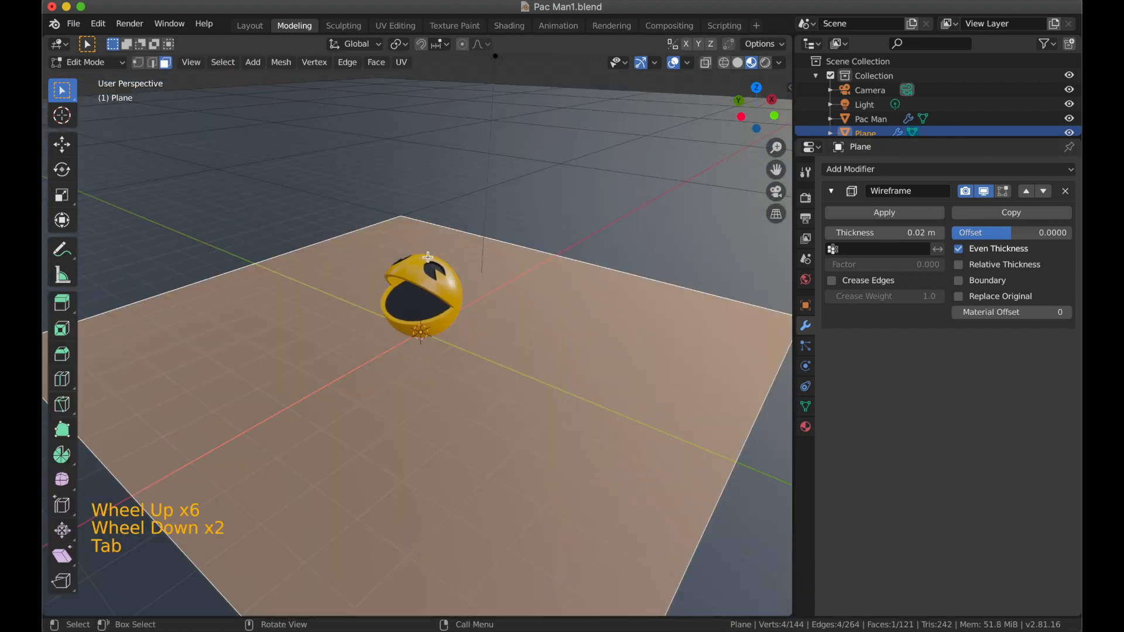
left_click(374, 411)
left_click(374, 411)
left_click(374, 411)
scroll(372, 316, "down", 4)
key("a")
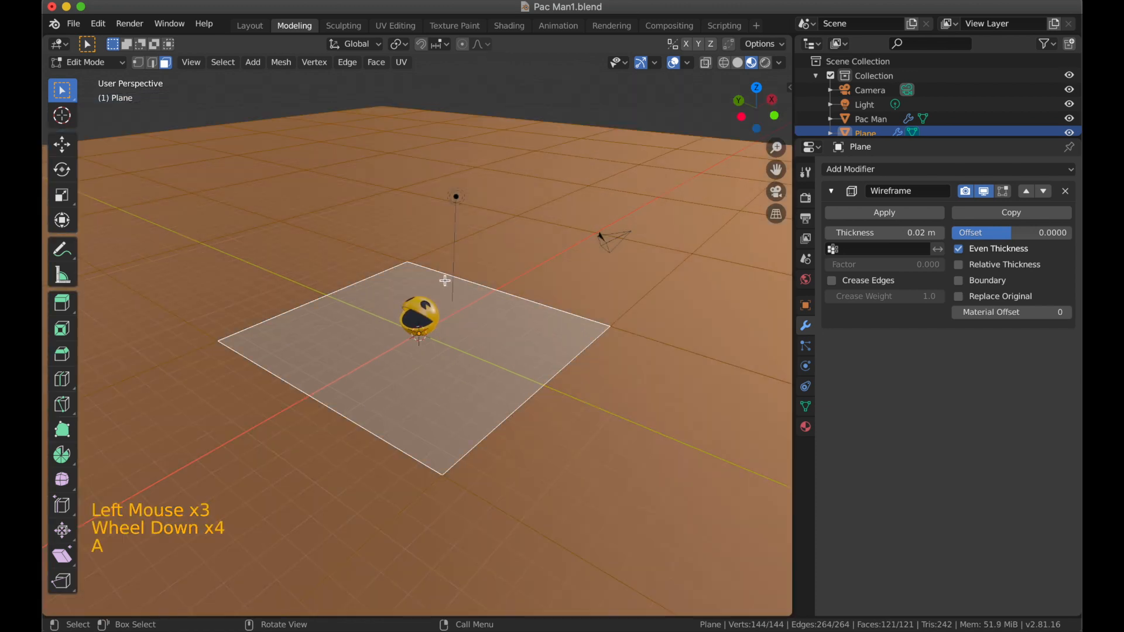
key("F3")
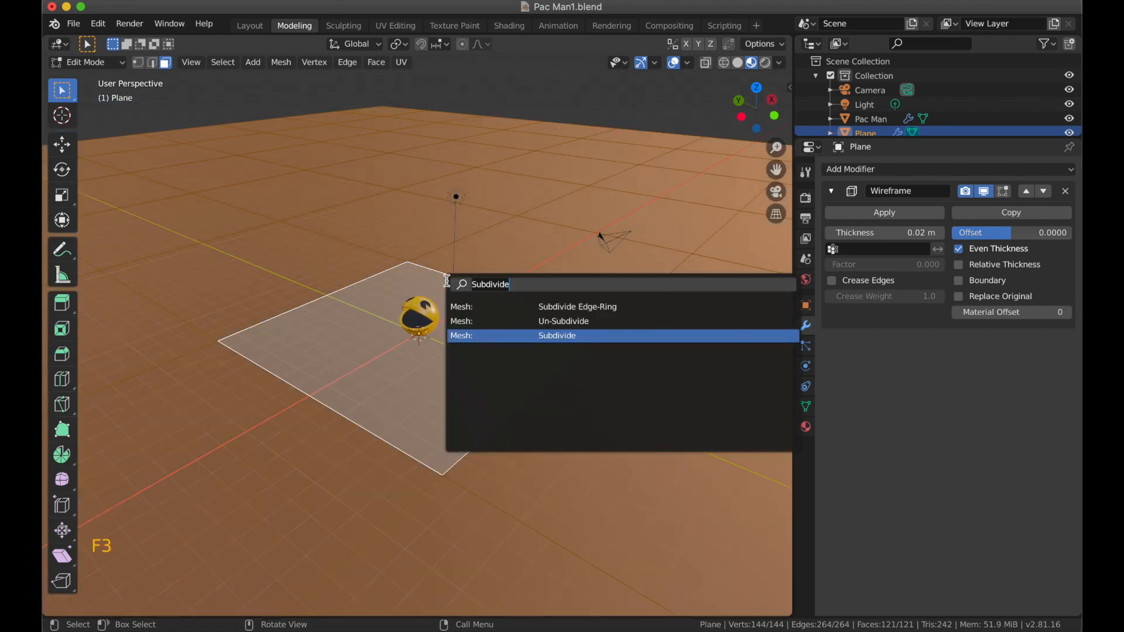
key("Return")
left_click_drag(273, 499, 304, 499)
Compare the grid cells with Pac Man's size and set the second subdivision to 6 cuts.
scroll(479, 346, "up", 7)
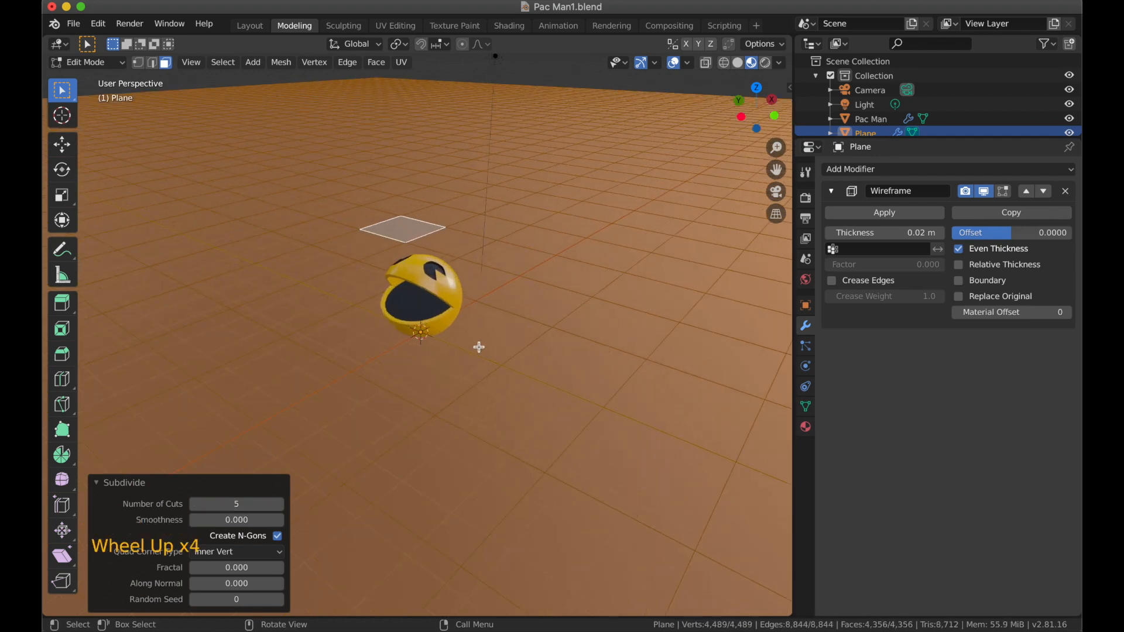
middle_click_drag(457, 381, 428, 406)
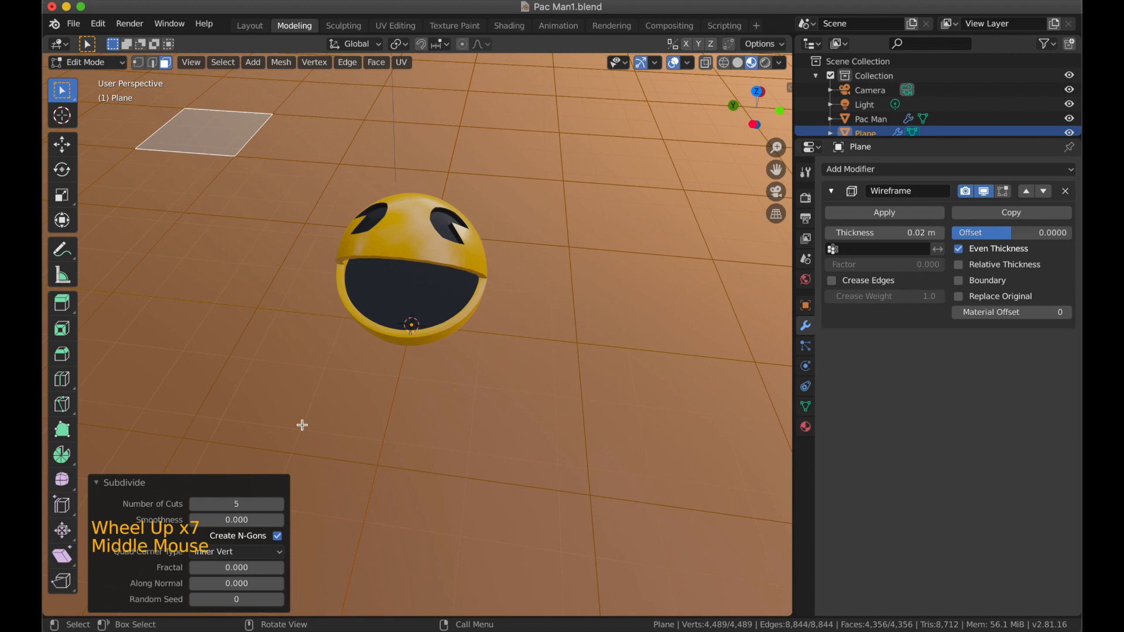
left_click(281, 504)
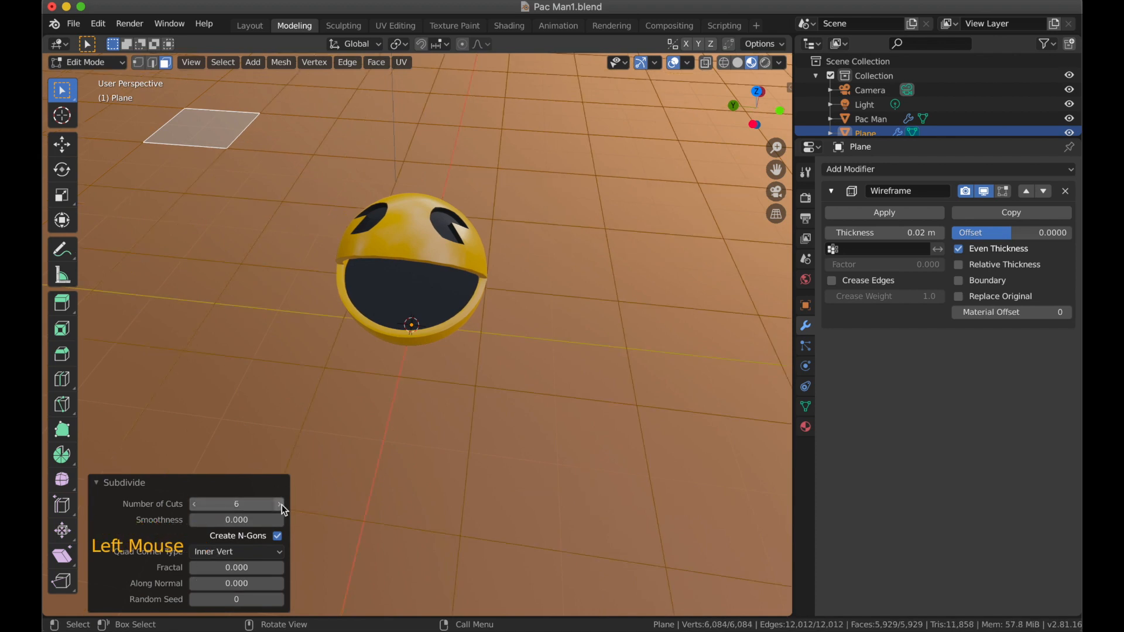
left_click(194, 505)
left_click(279, 504)
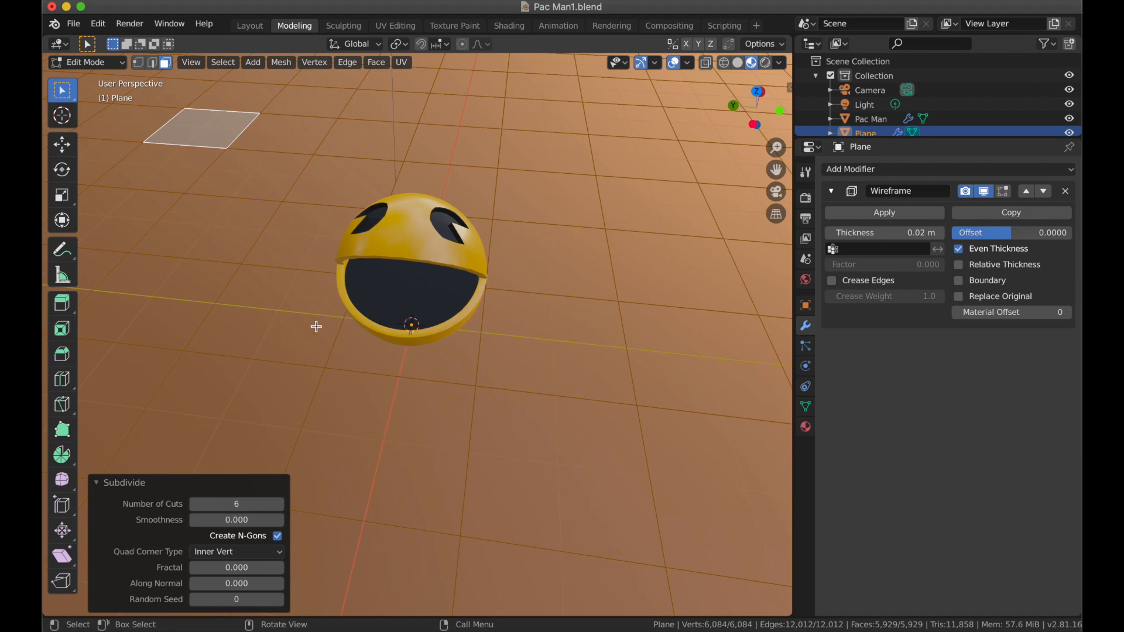
Return to Object Mode and set the Wireframe modifier's thickness to 0.002 m.
key("Tab")
scroll(318, 327, "down", 5)
middle_click_drag(361, 361, 420, 317)
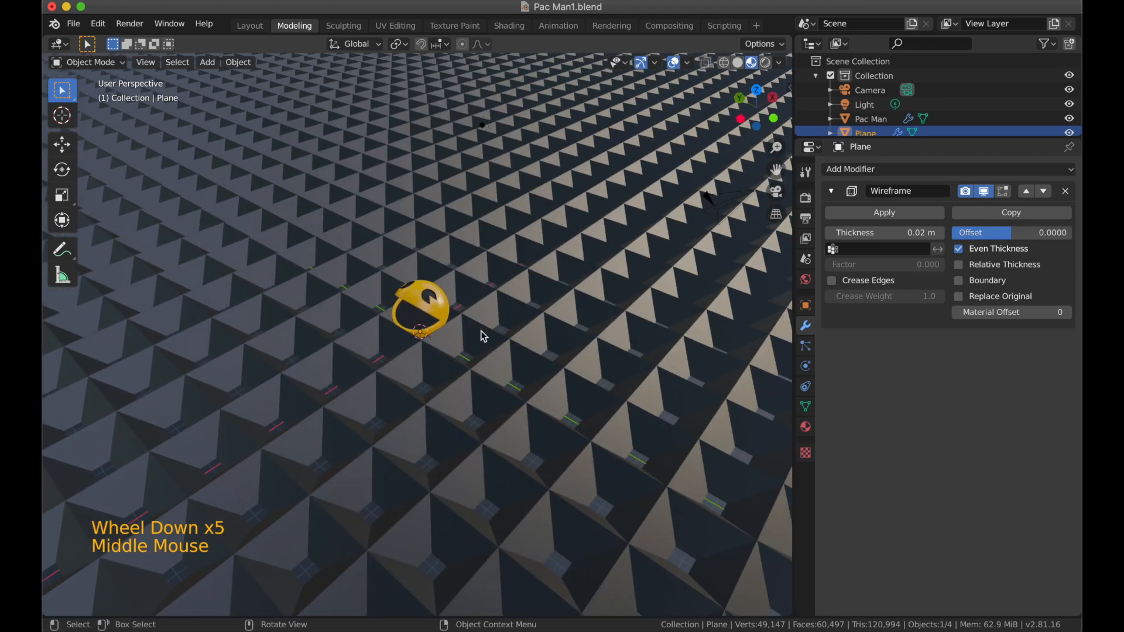
scroll(491, 363, "up", 4)
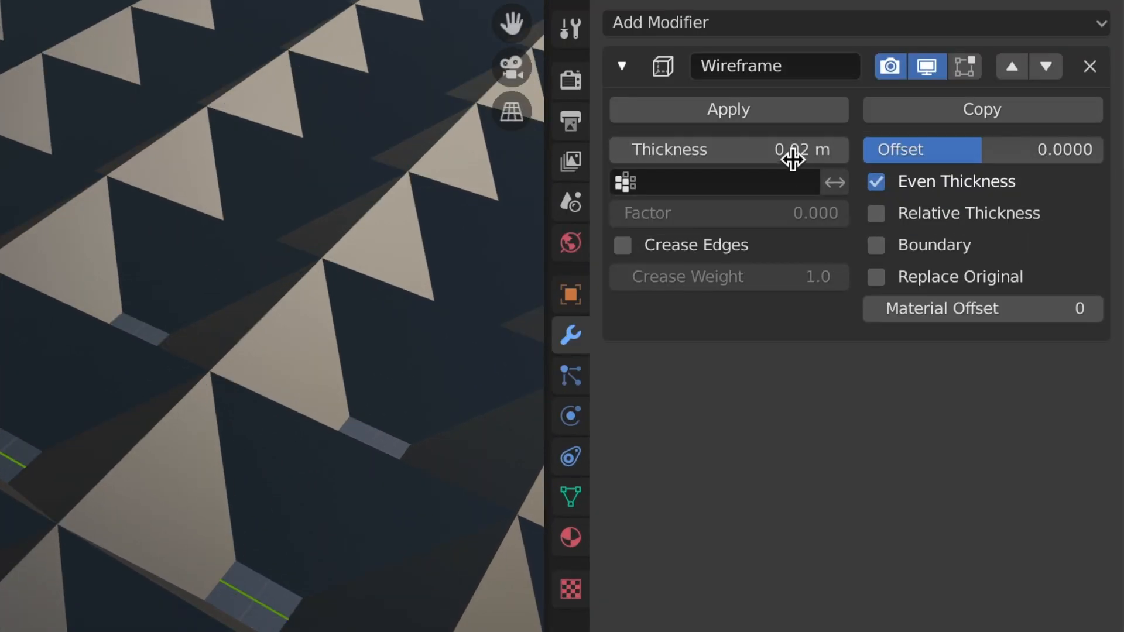
left_click(798, 151)
left_click(638, 146)
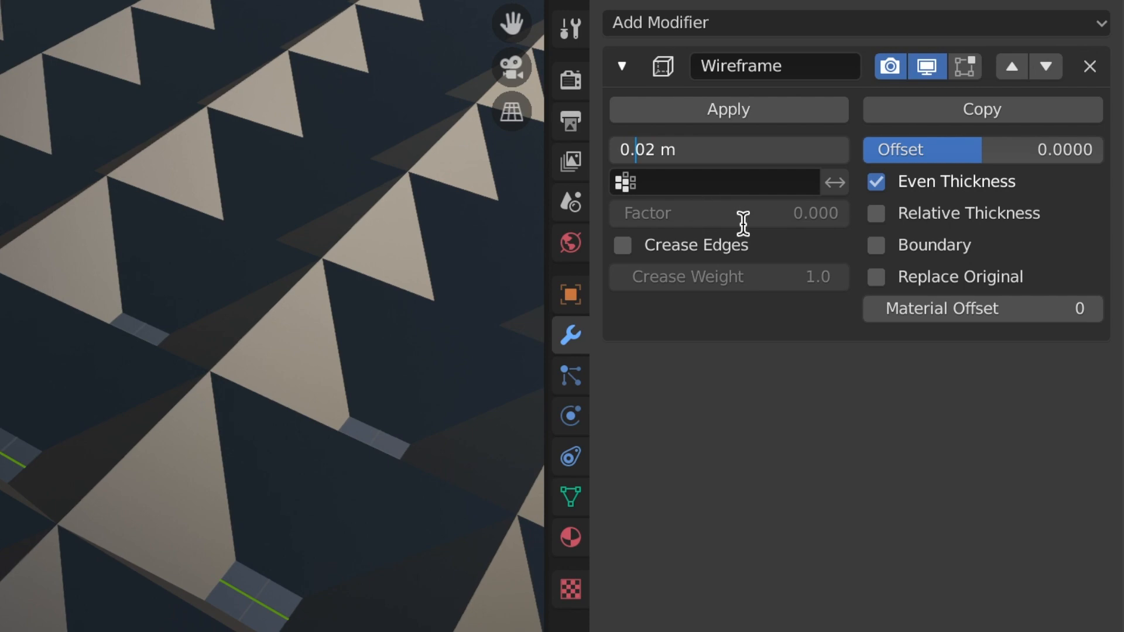
type("0")
key("Return")
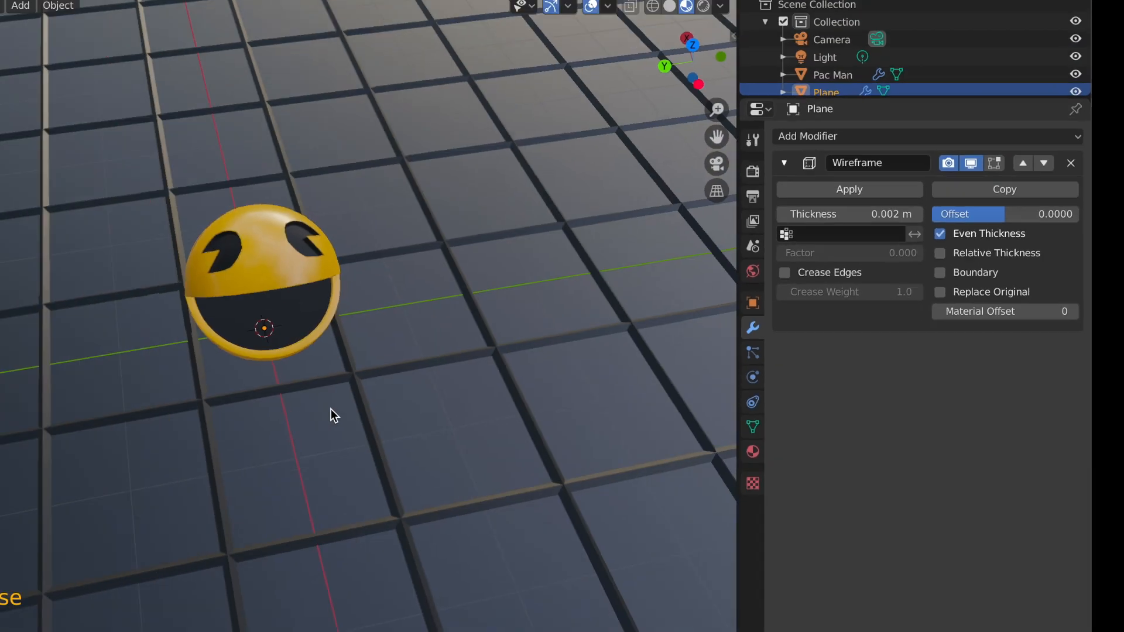
Set the Wireframe modifier's thickness to 0.0005 m for much thinner grid lines.
middle_click_drag(331, 409, 346, 350)
left_click(871, 234)
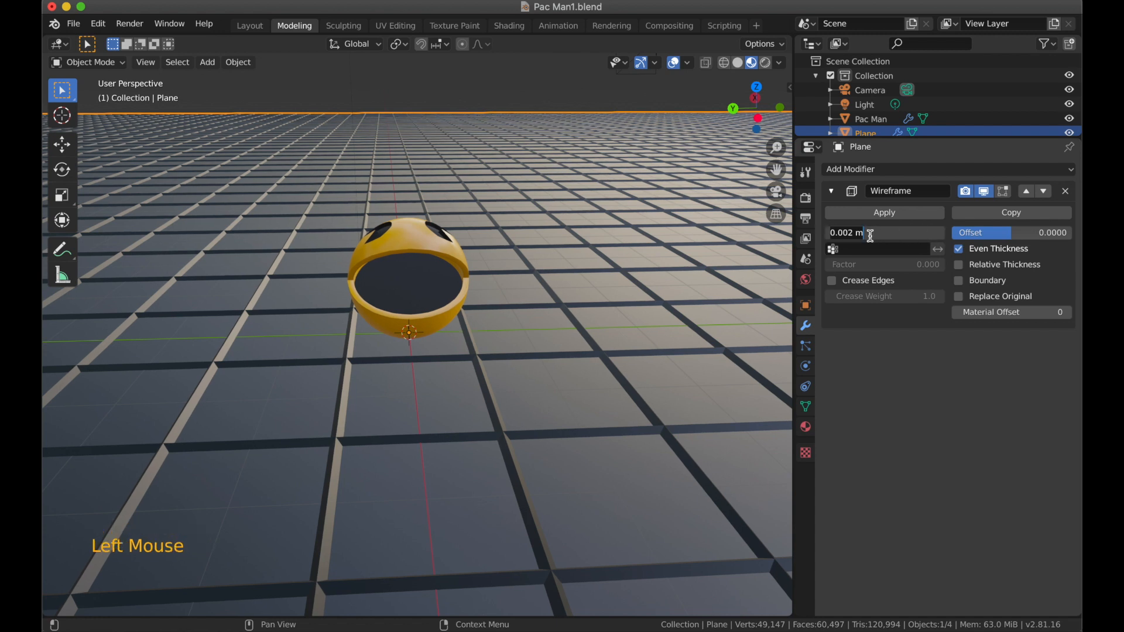
type("0")
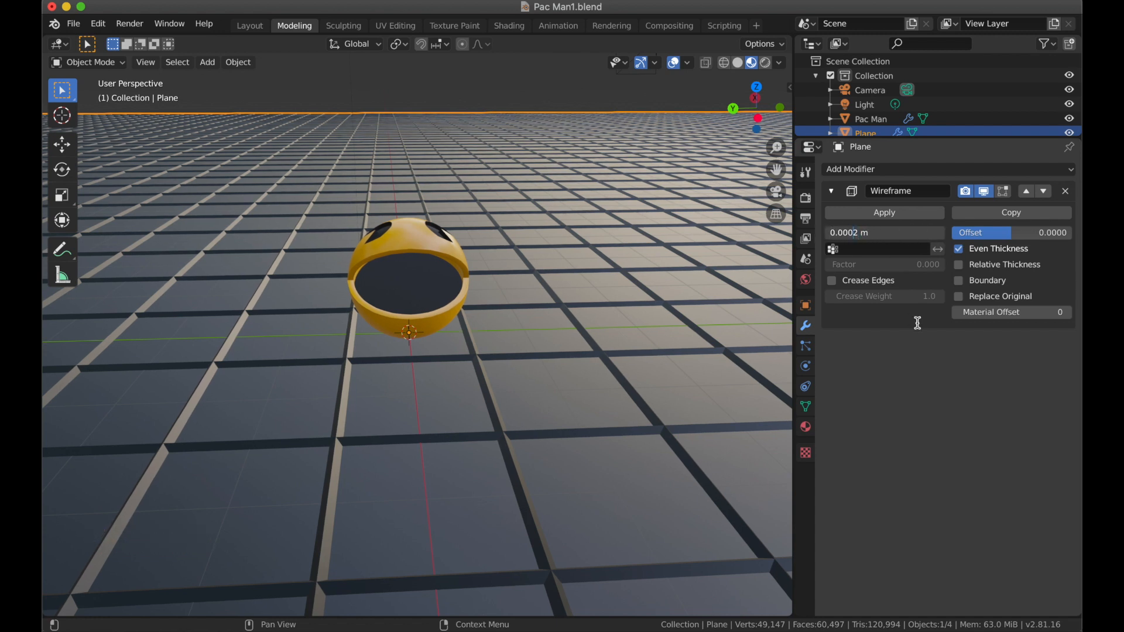
type("5")
key("Return")
Hide the viewport overlays and check the thin grid lines around Pac Man.
middle_click_drag(596, 391, 759, 87)
left_click(677, 62)
mouse_move(595, 303)
middle_mouse_down()
mouse_move(618, 278)
mouse_move(614, 293)
middle_mouse_up()
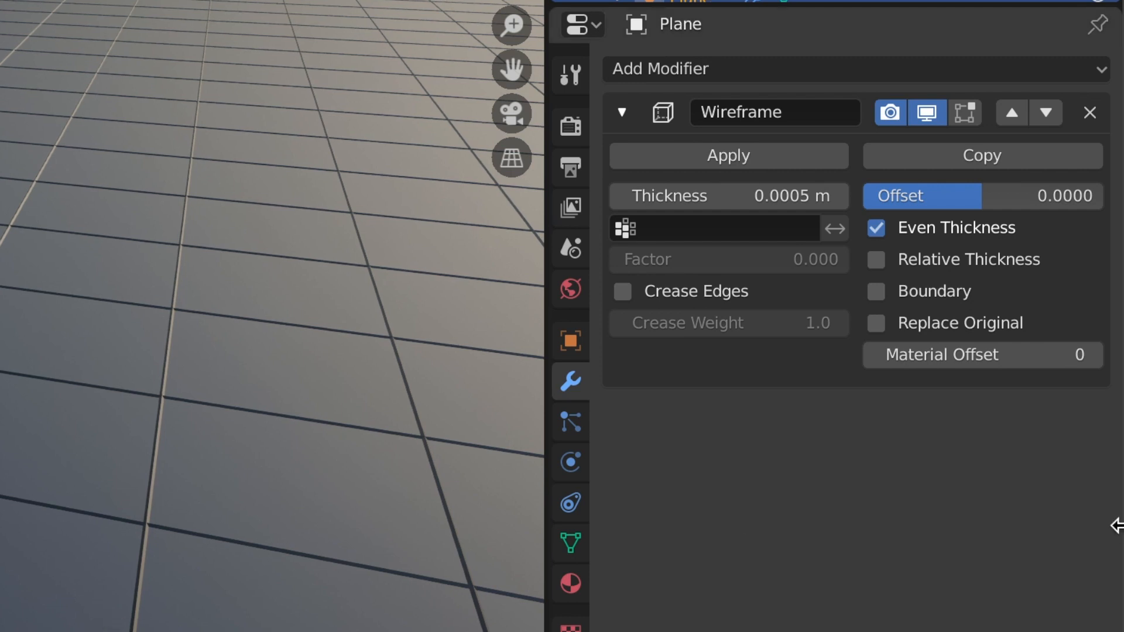
Set the Wireframe modifier's Material Offset to 1 and add a second material slot to the plane.
left_click(1097, 357)
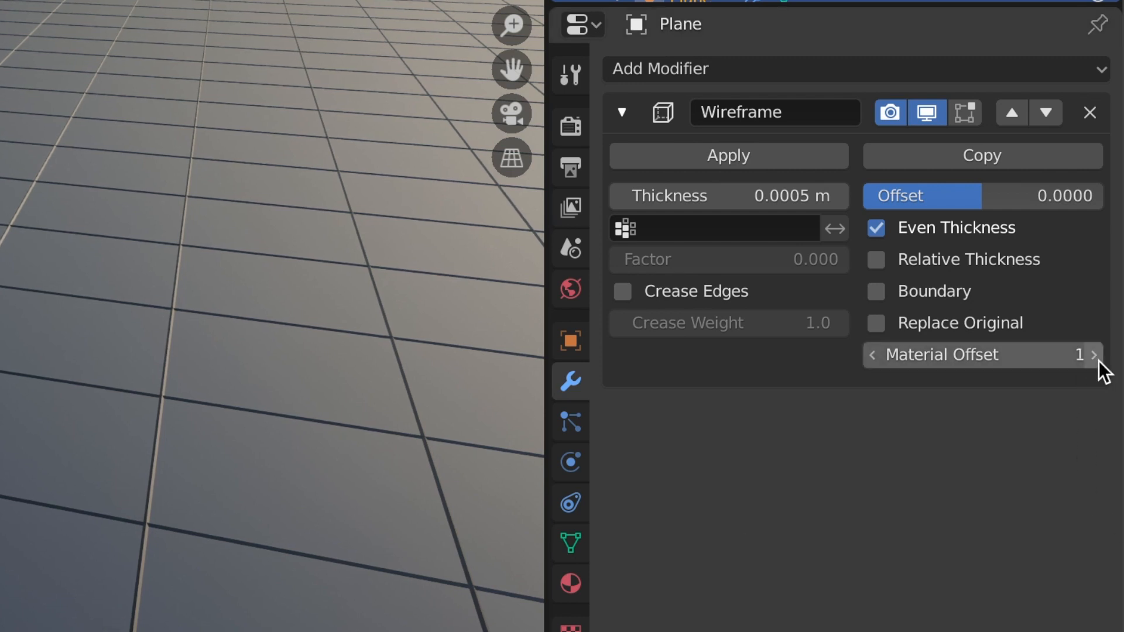
left_click(571, 585)
scroll(667, 579, "up", 4)
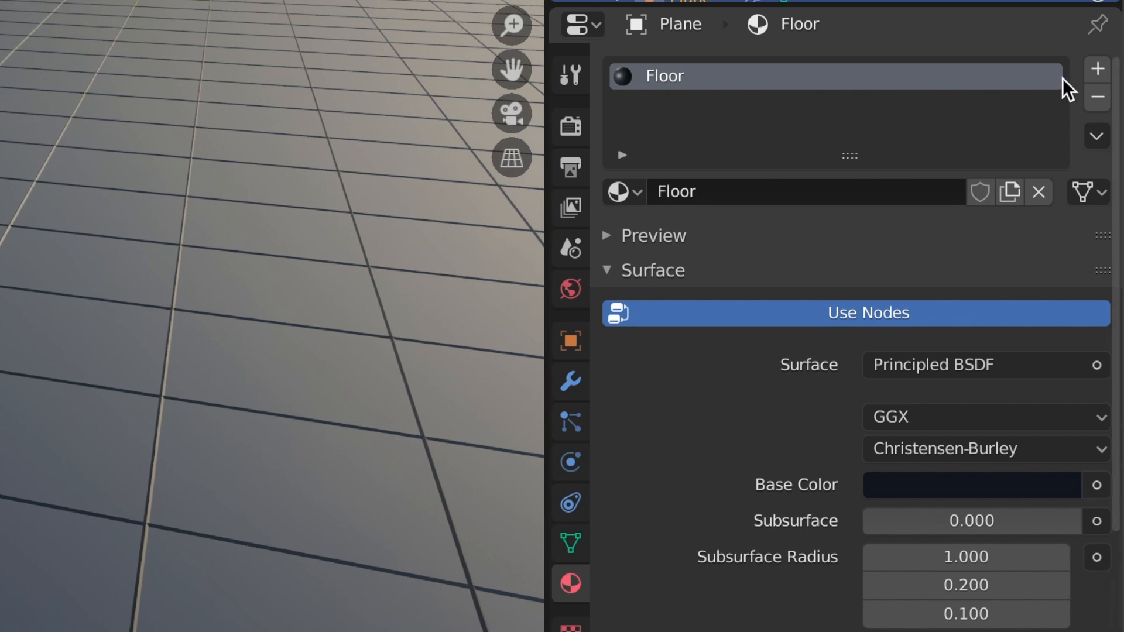
left_click(1098, 69)
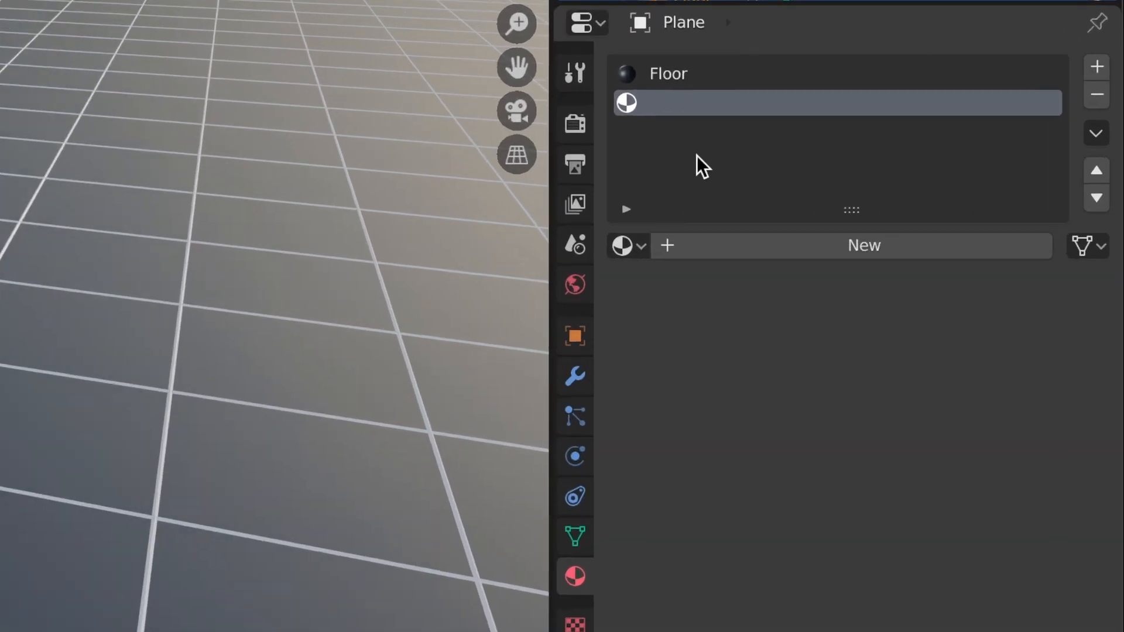
Create a new material in the plane's second slot and name it Floor Highlight.
left_click(755, 255)
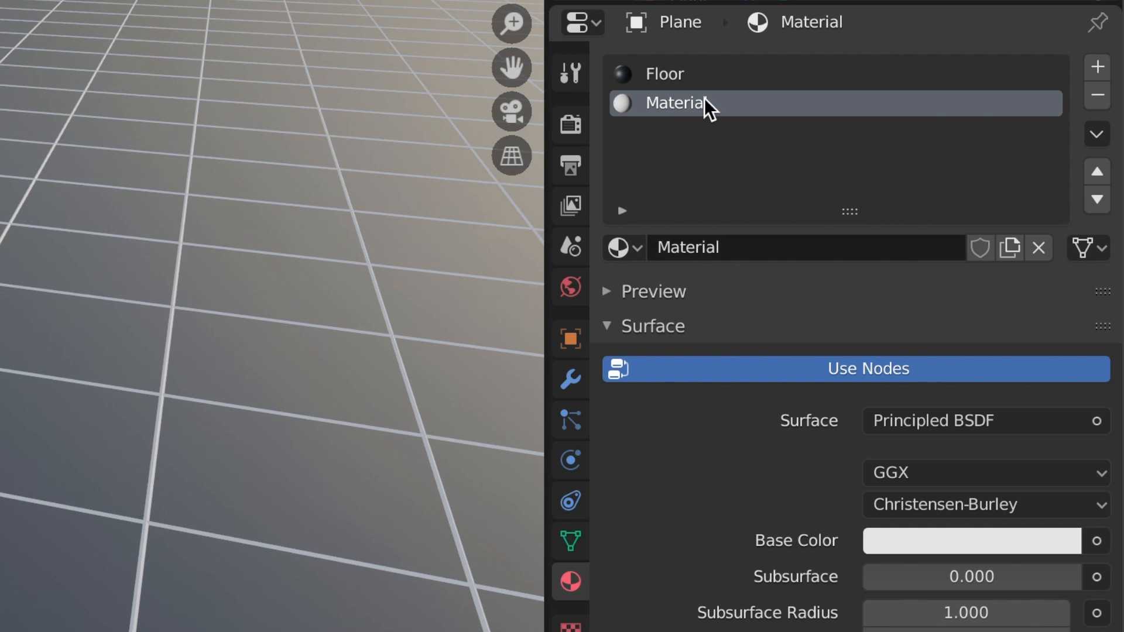
left_click(742, 249)
type("Flo")
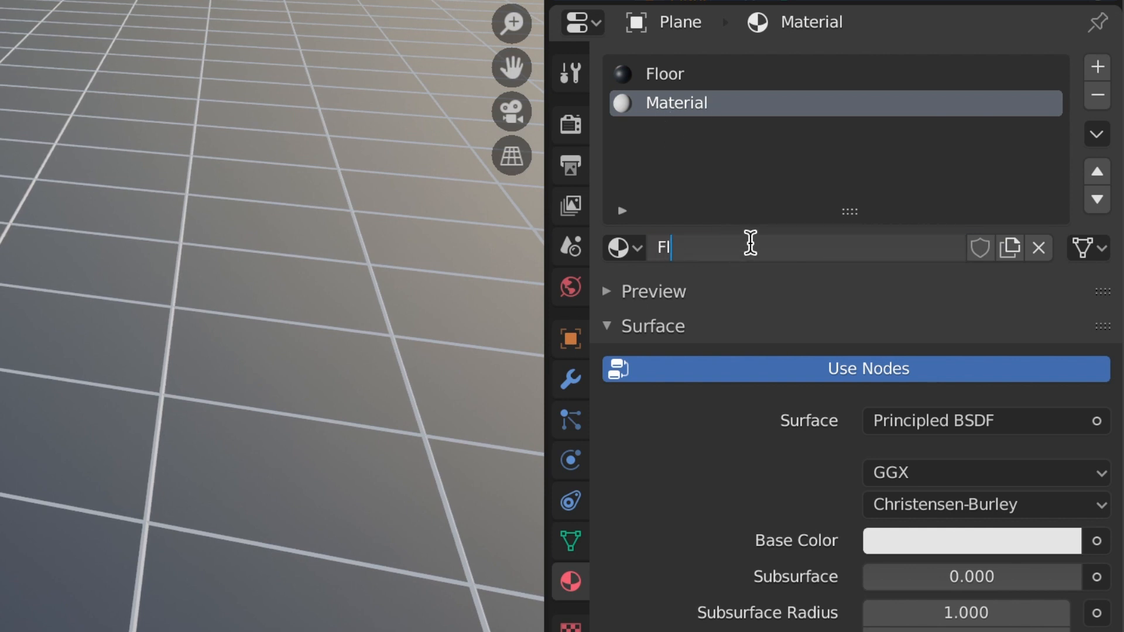
type("or Highlight")
key("Return")
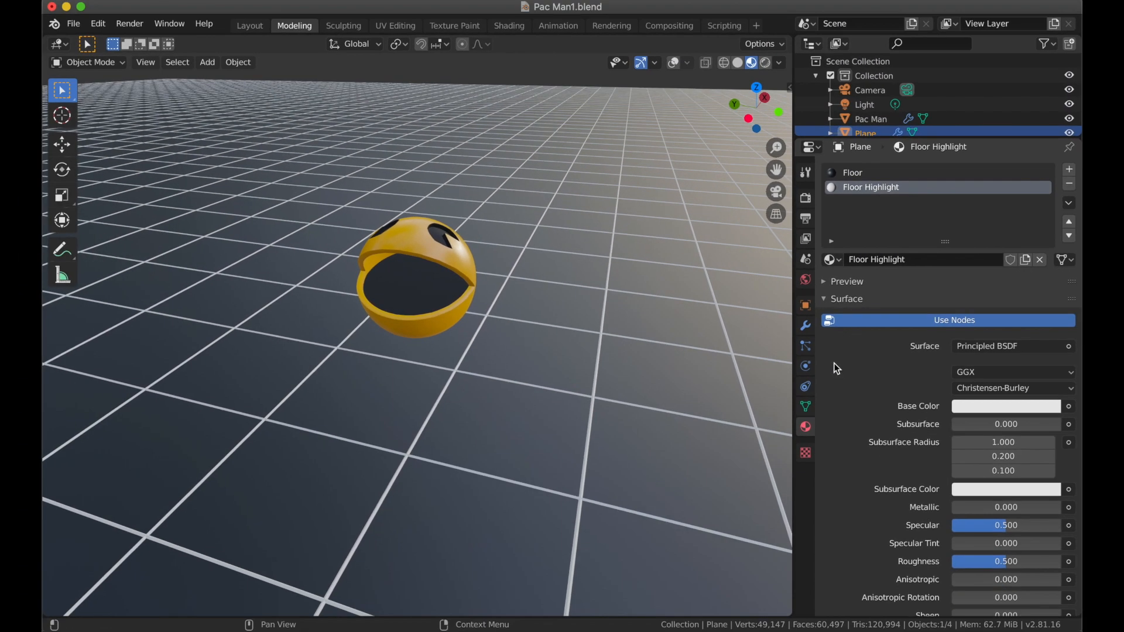
Set the Floor Highlight base color to a saturated orange with hue 0.066, saturation 1 and value 0.906.
mouse_move(523, 344)
middle_mouse_down()
mouse_move(490, 360)
mouse_move(499, 370)
mouse_move(572, 324)
mouse_move(527, 337)
middle_mouse_up()
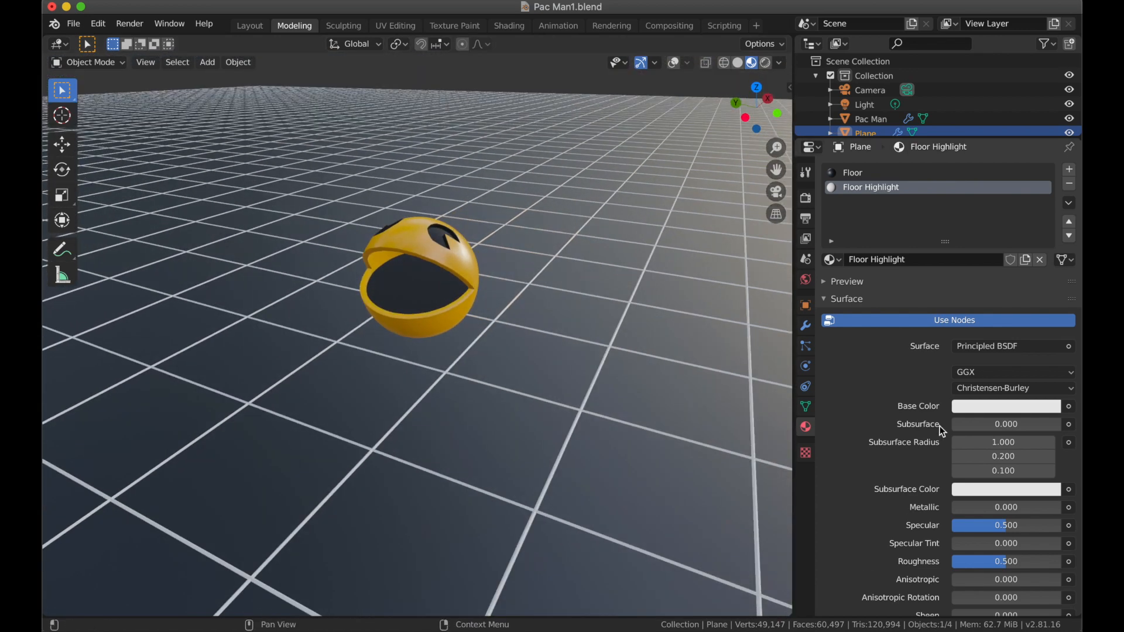
left_click(976, 413)
mouse_move(943, 273)
left_mouse_down()
mouse_move(932, 247)
mouse_move(942, 285)
mouse_move(967, 302)
left_mouse_up()
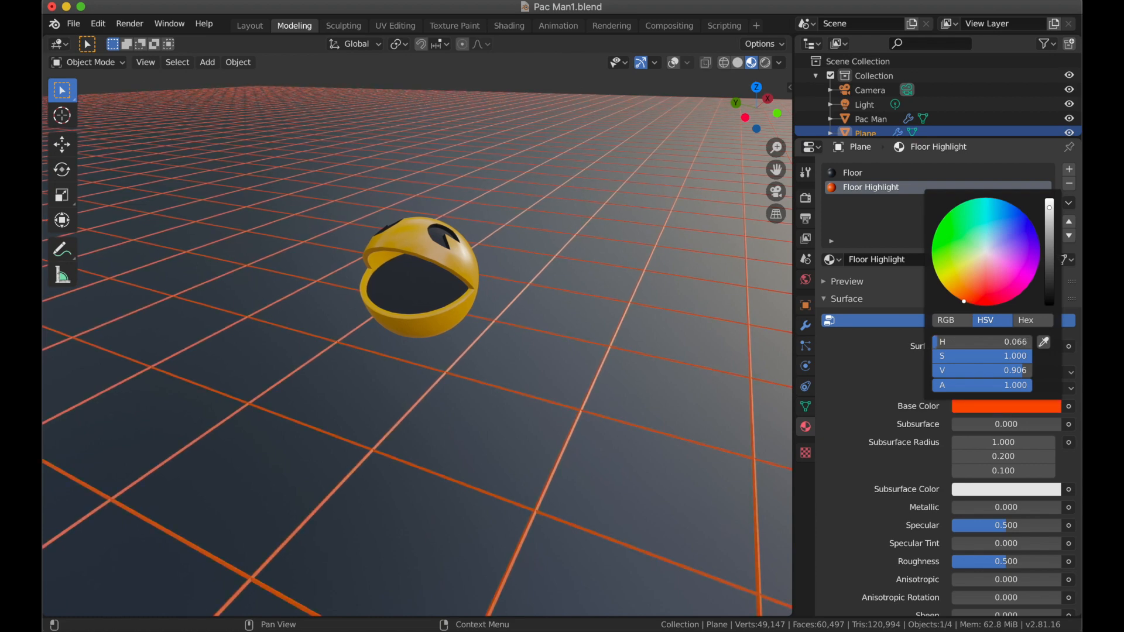
Examine the orange grid lines around Pac Man from several angles and distances.
scroll(602, 322, "down", 2)
mouse_move(556, 395)
middle_mouse_down()
mouse_move(604, 423)
mouse_move(557, 404)
middle_mouse_up()
scroll(457, 351, "up", 2)
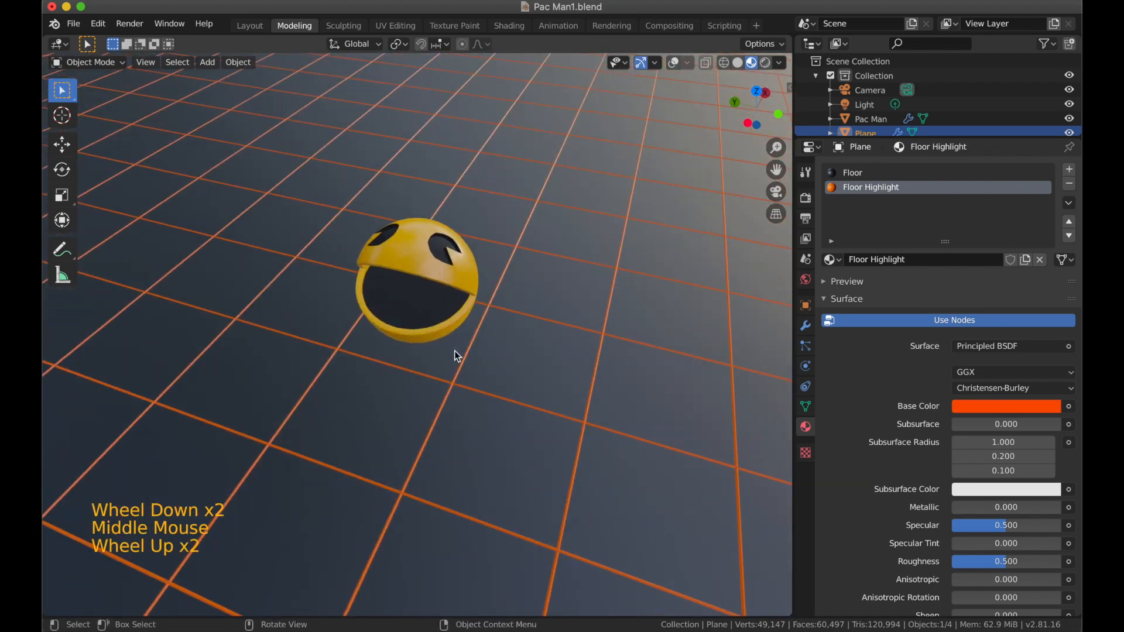
scroll(511, 352, "up", 1)
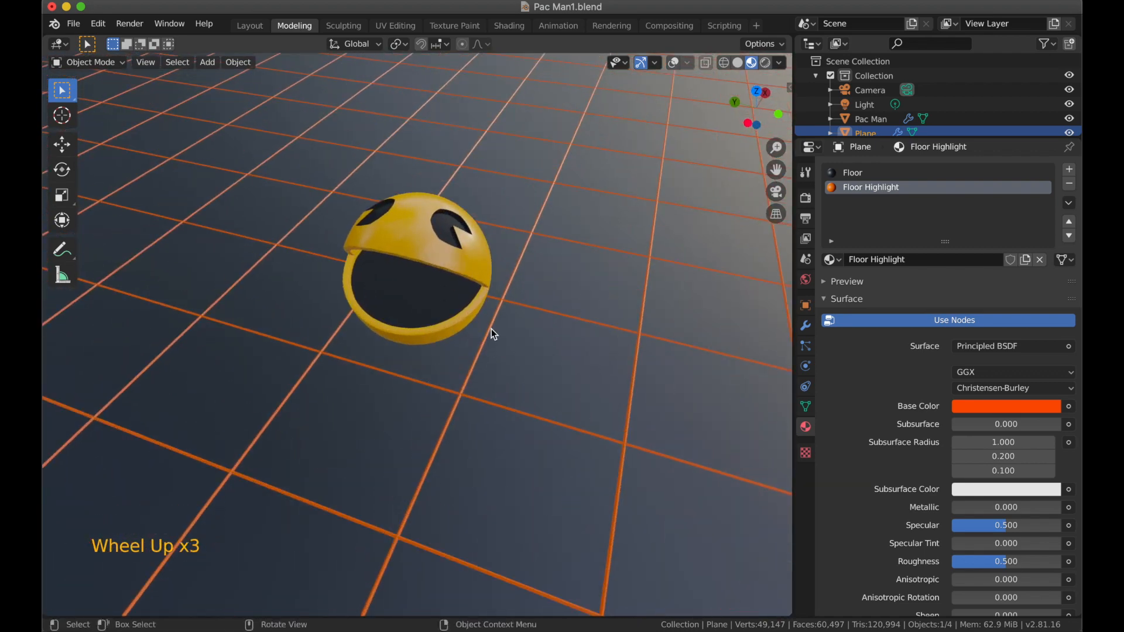
scroll(492, 329, "down", 3)
middle_click_drag(525, 346, 515, 321)
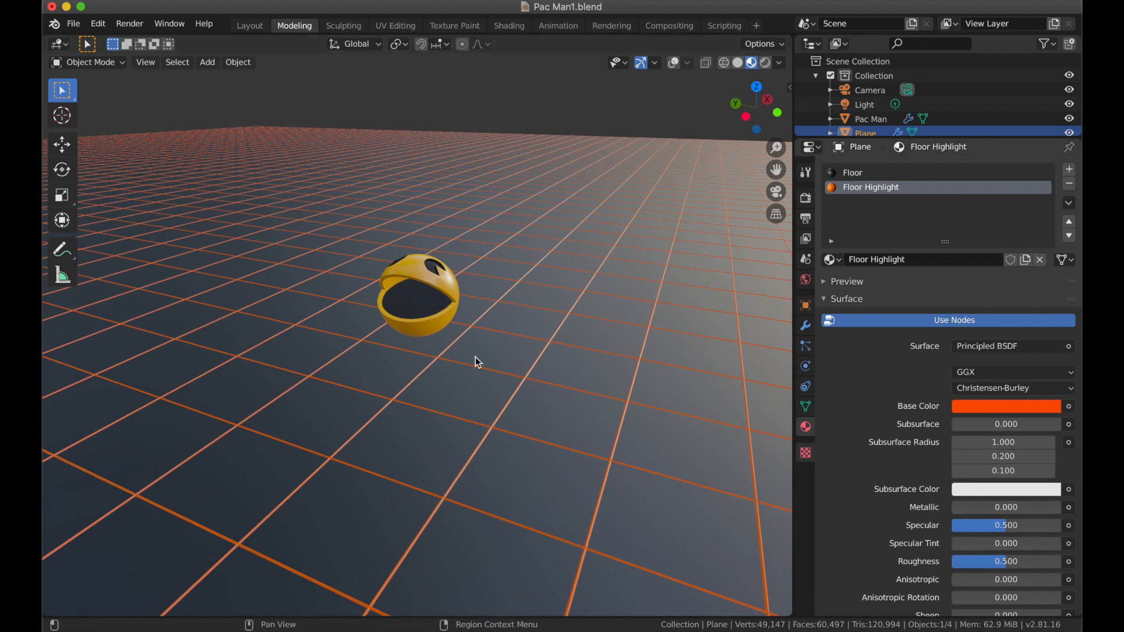
scroll(479, 393, "up", 3)
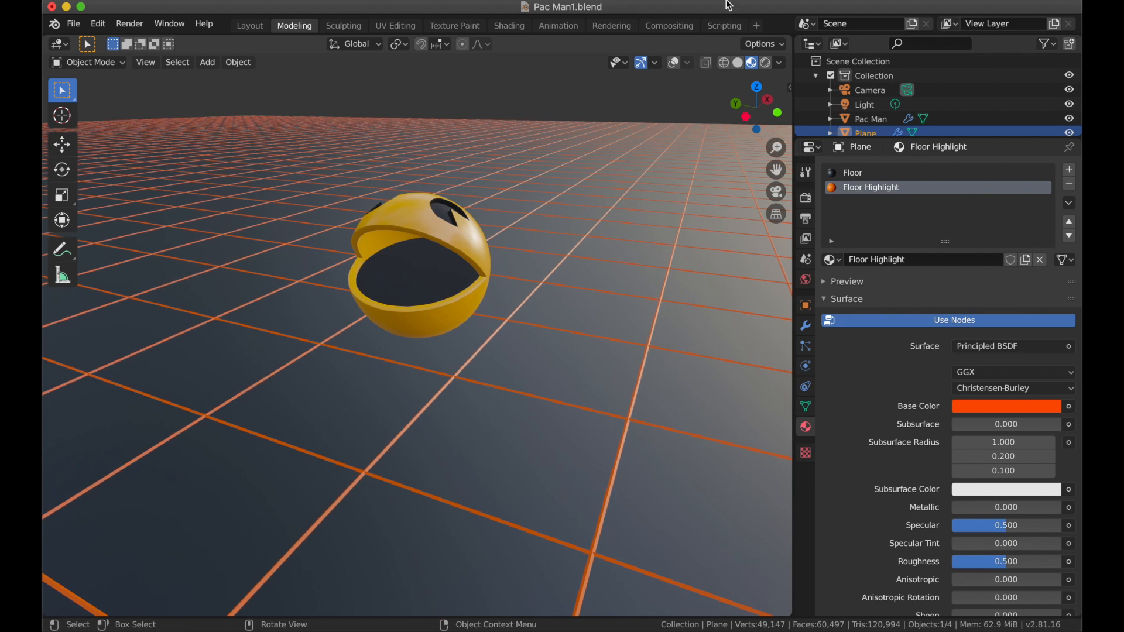
middle_click_drag(642, 113, 637, 130)
Show the viewport overlays again and rename the plane object to Ground.
left_click(674, 64)
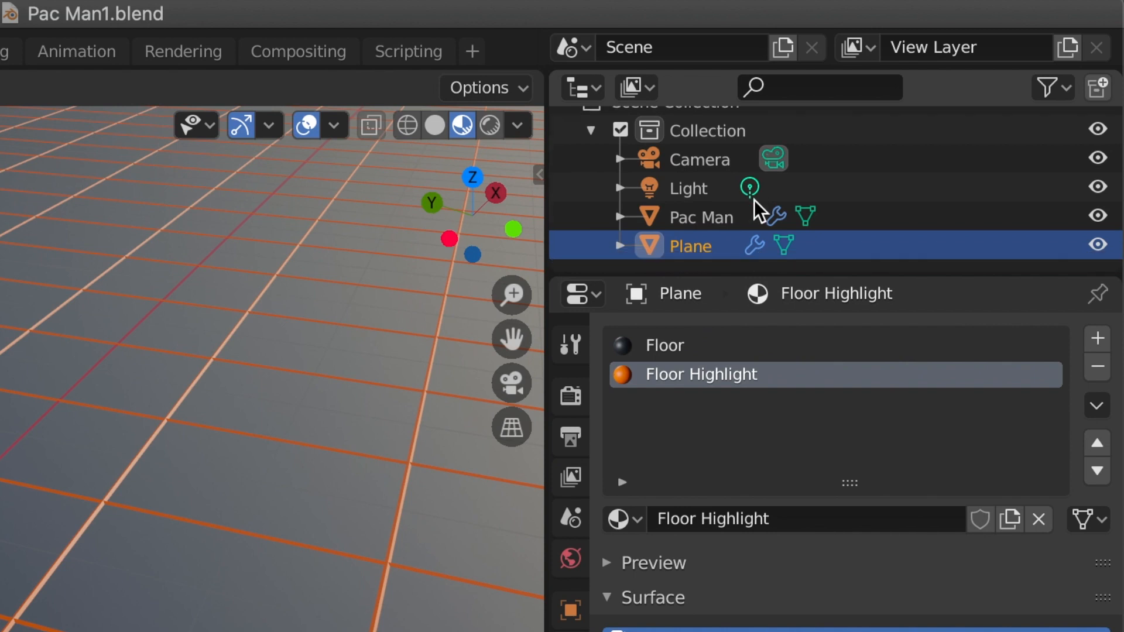
double_click(692, 244)
type("G")
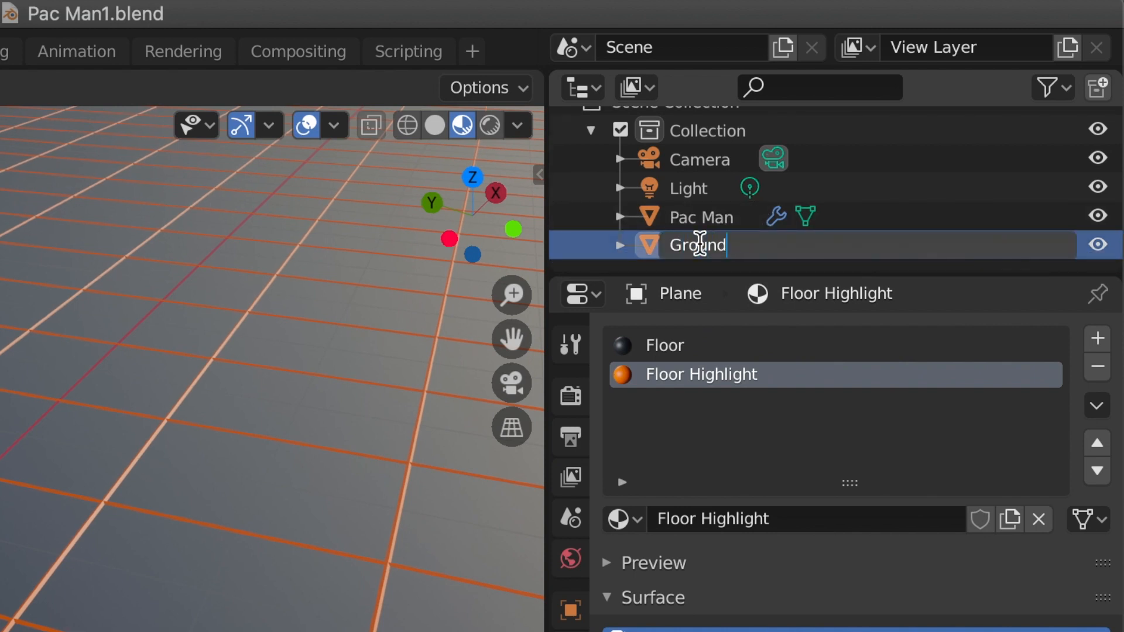
type("round")
key("Return")
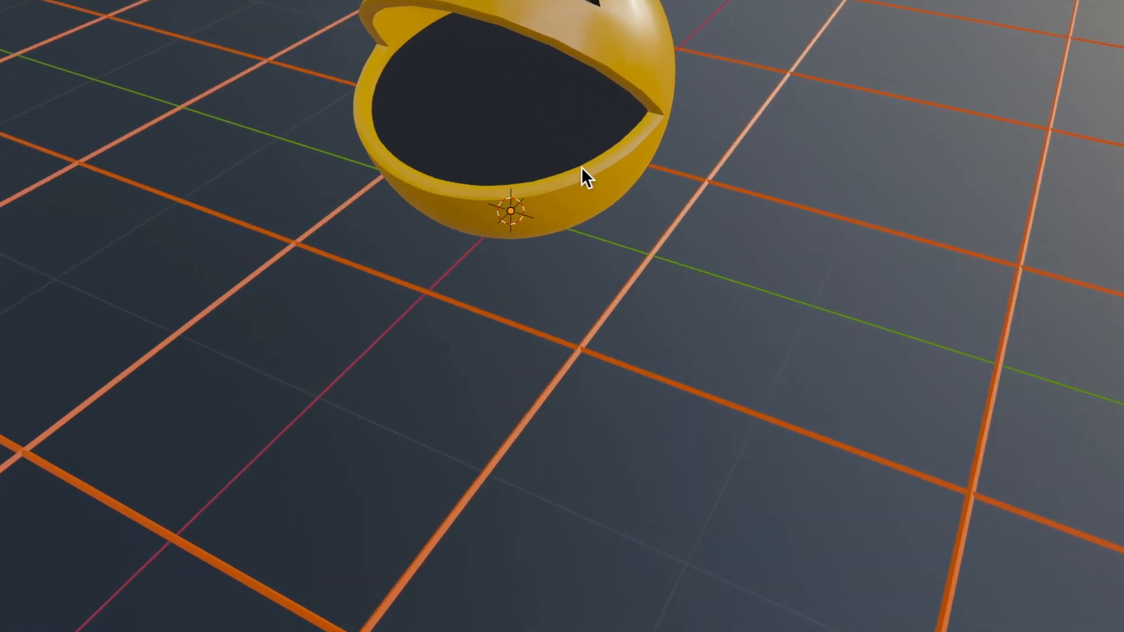
Add a cube mesh at the world origin with a size of 2.5 m.
key("shift+a")
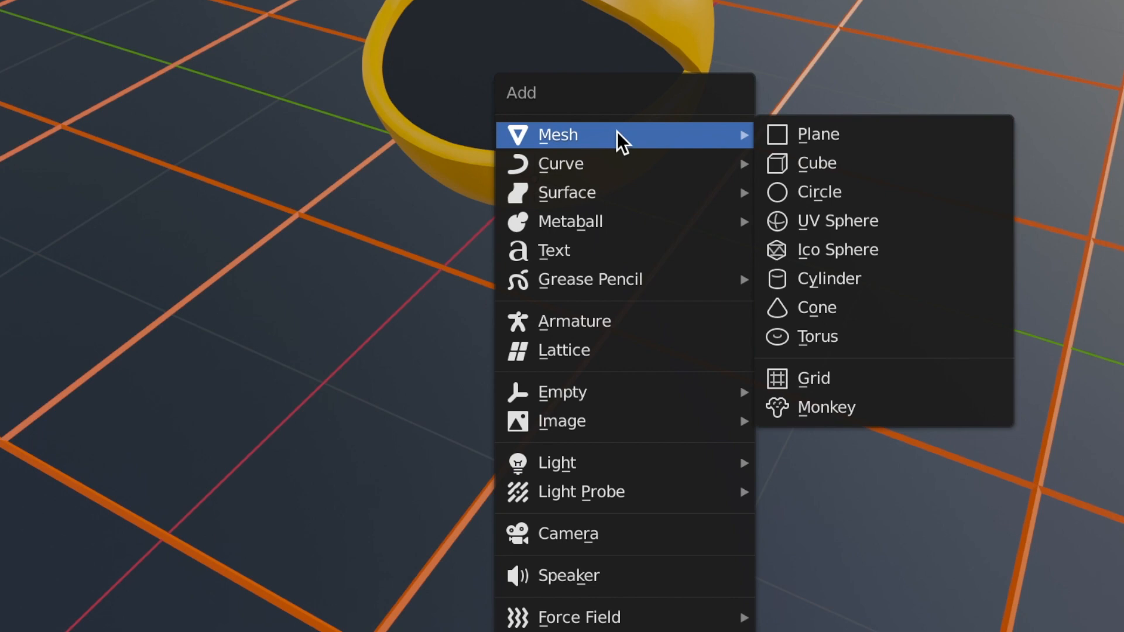
left_click(820, 160)
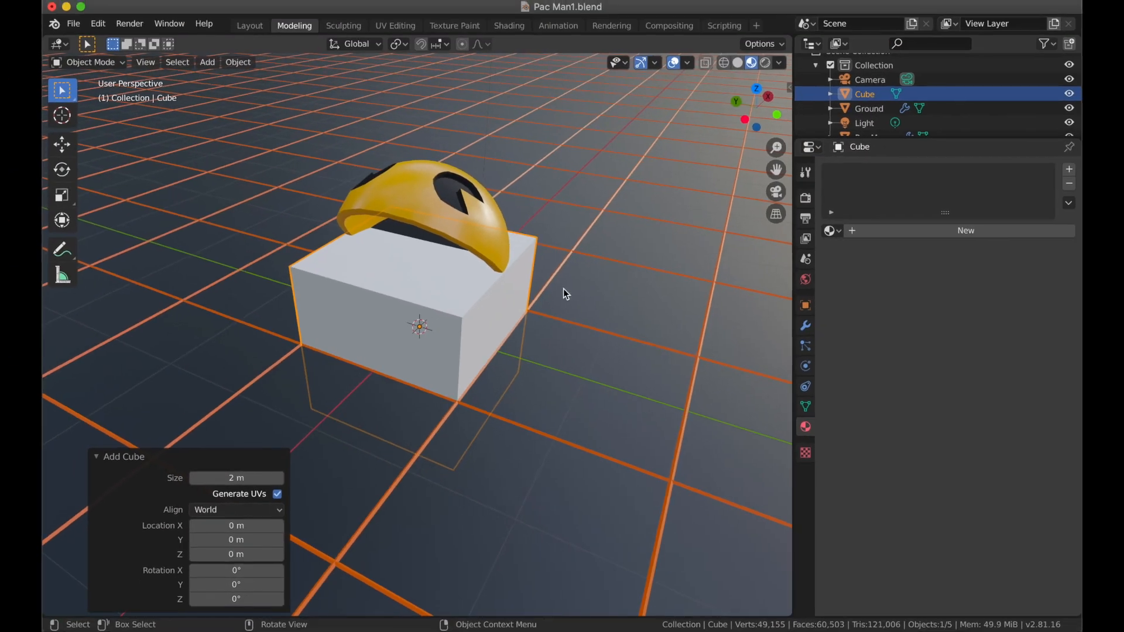
middle_click_drag(871, 190, 937, 162)
middle_click_drag(623, 324, 580, 349)
left_click(237, 479)
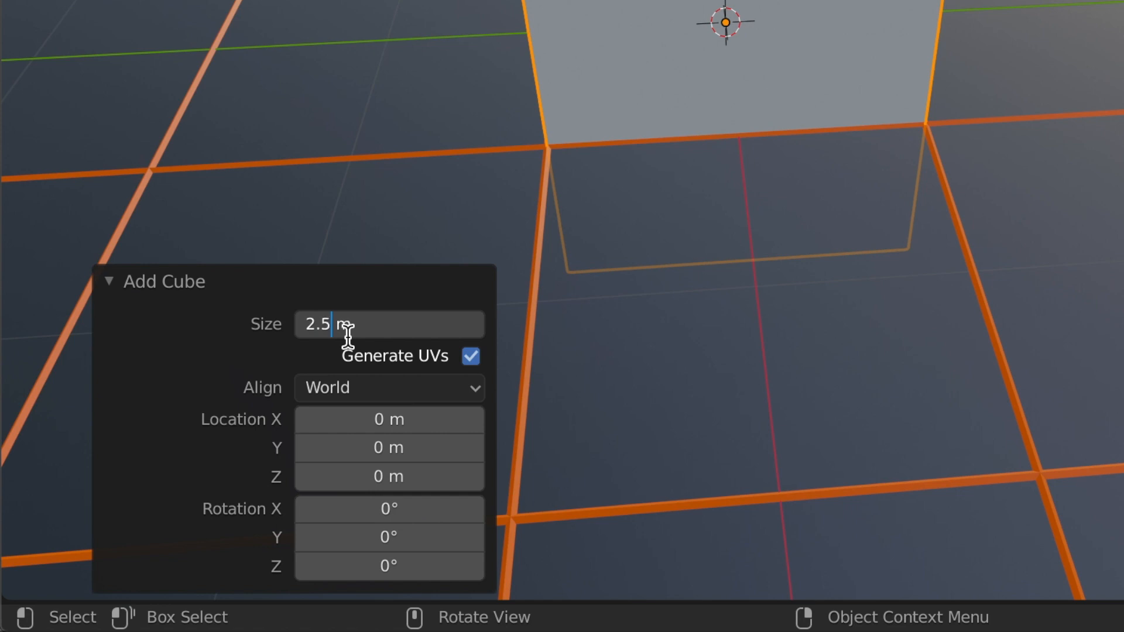
key("Return")
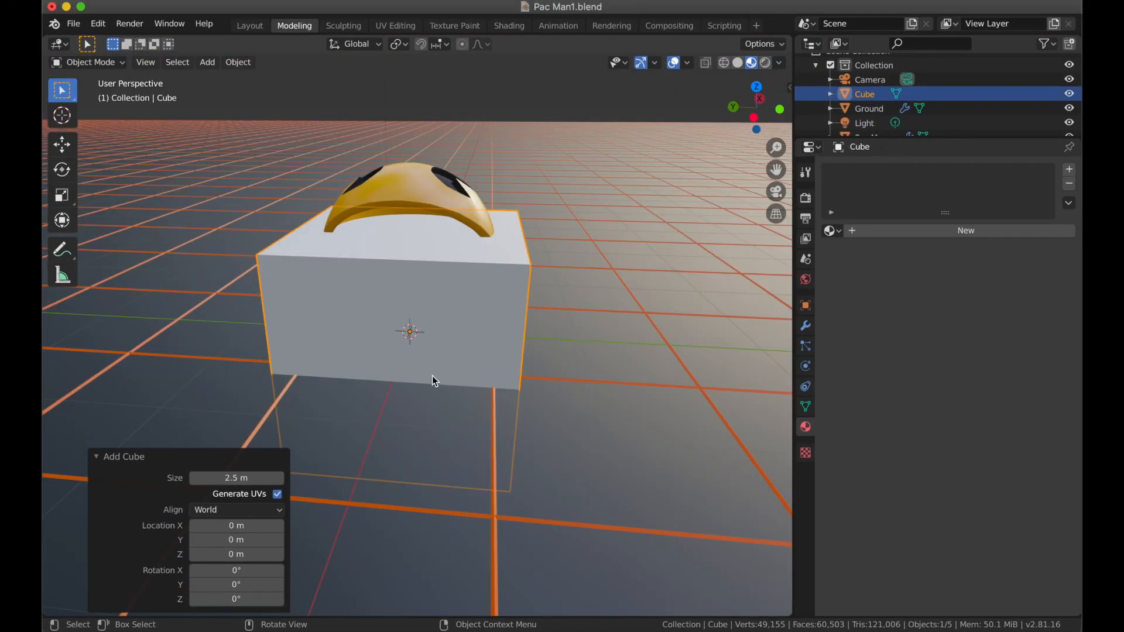
In Edit Mode, move all of the cube's geometry up 1.25 m along the Z axis.
key("Tab")
key("g")
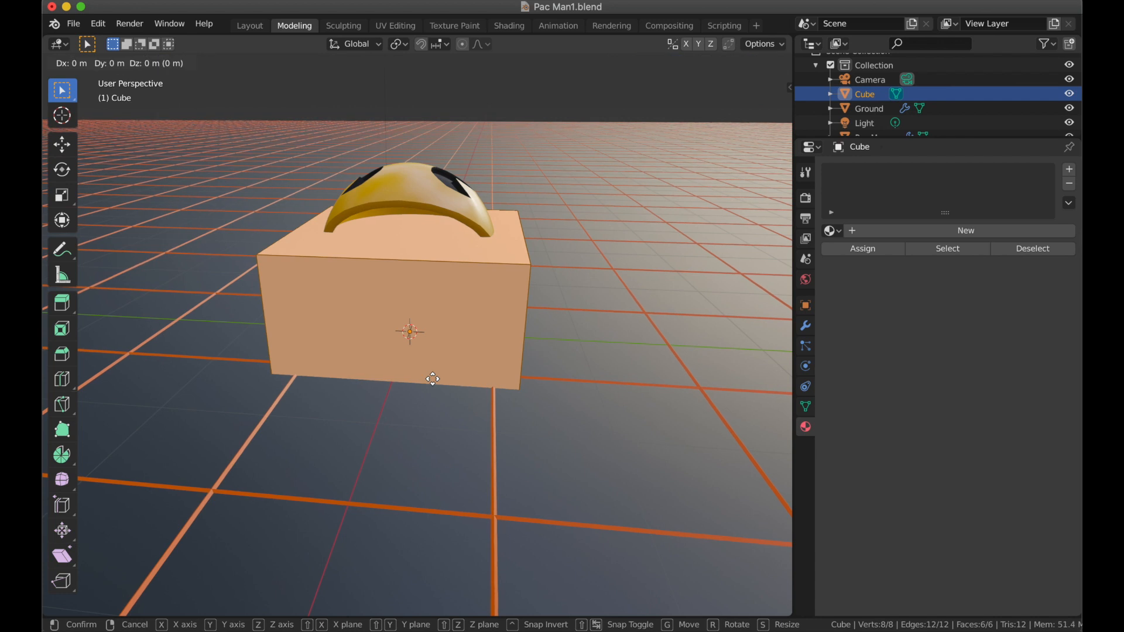
key("z")
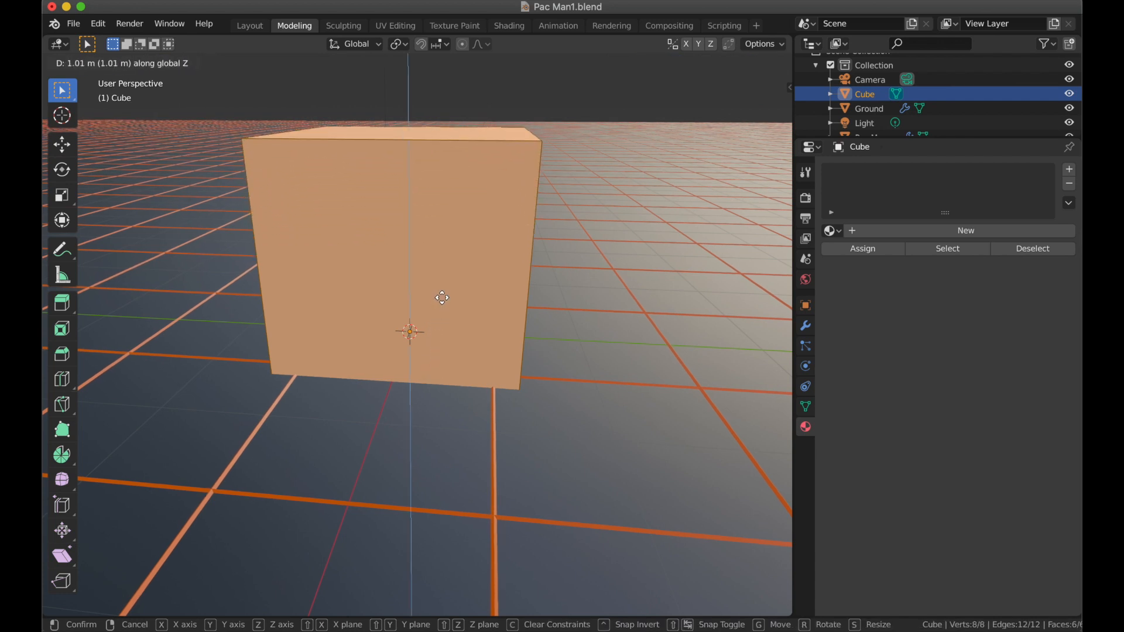
type("1")
type(".25")
key("Return")
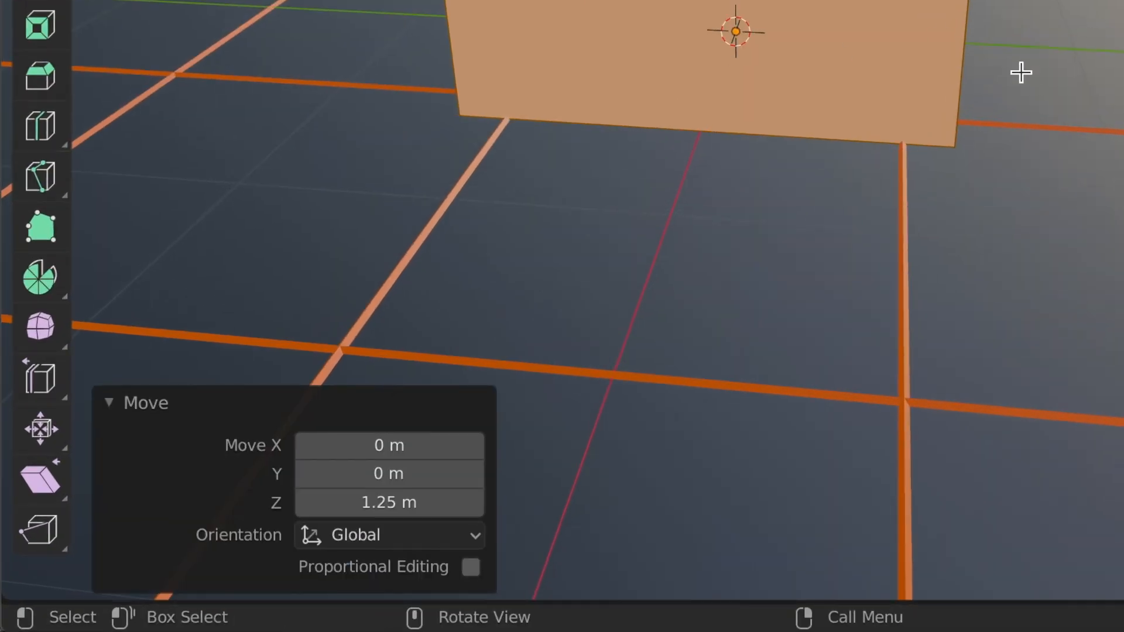
Bevel all of the cube's edges with one segment and a width of about 0.12 m.
middle_click_drag(621, 355, 590, 366)
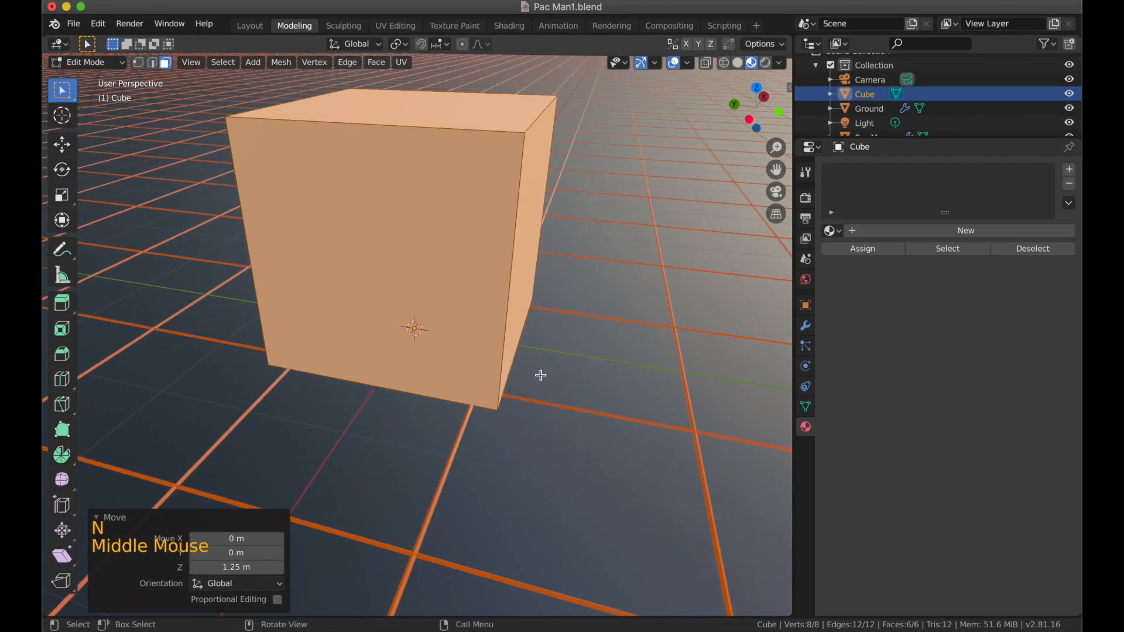
scroll(541, 375, "up", 1)
scroll(526, 371, "down", 3)
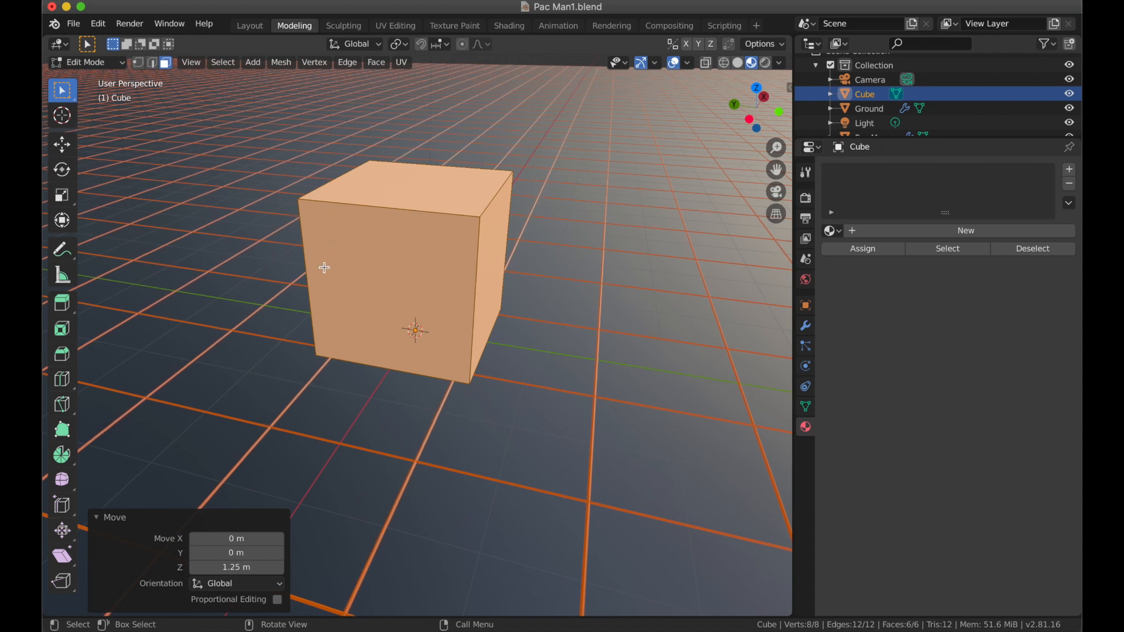
key("super+b")
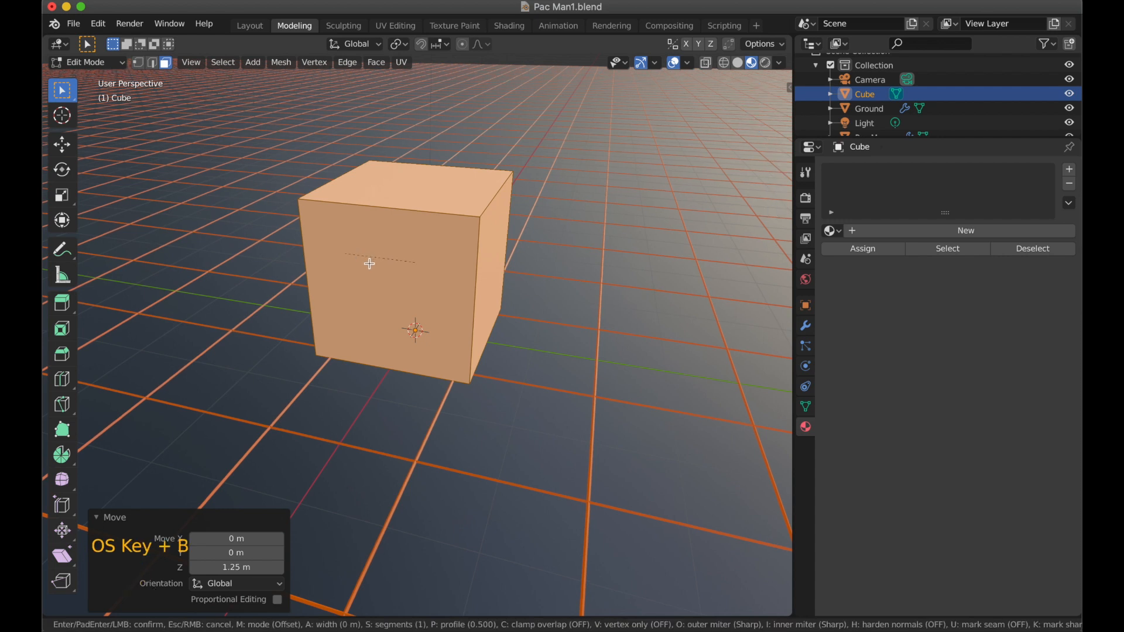
left_click(339, 280)
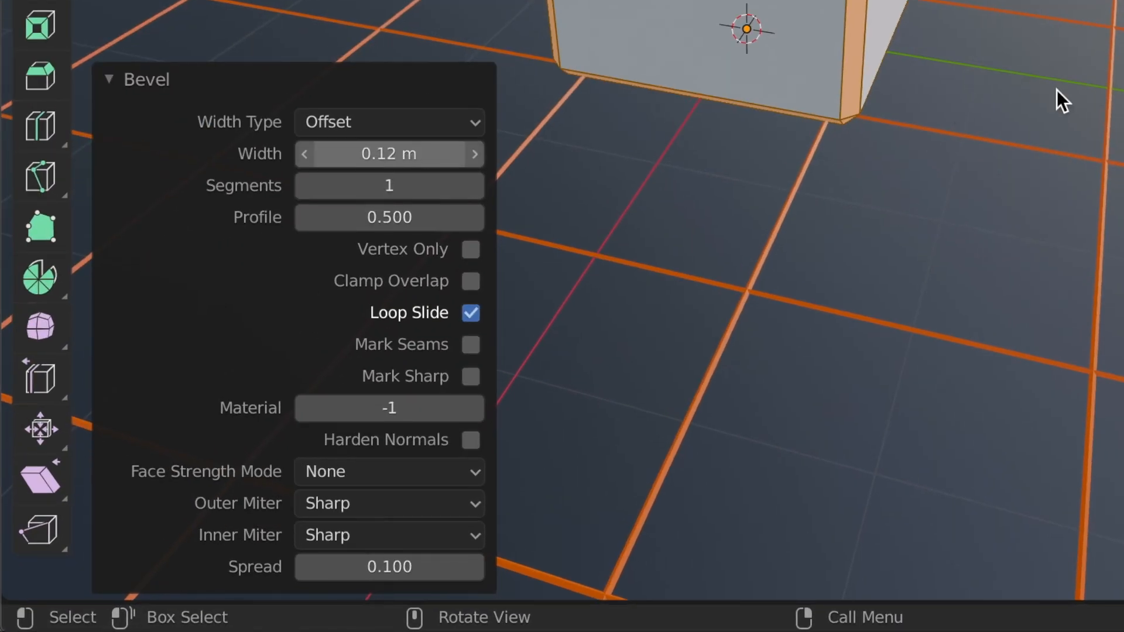
middle_click_drag(1063, 102, 617, 71)
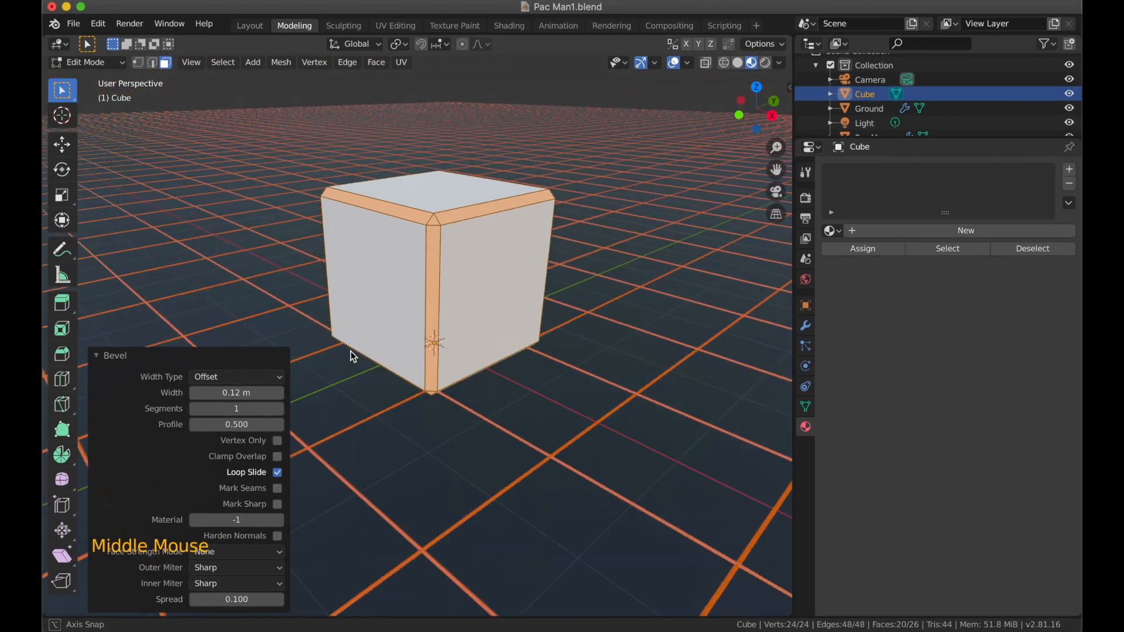
middle_click_drag(354, 356, 364, 266)
mouse_move(583, 241)
middle_mouse_down()
mouse_move(479, 269)
mouse_move(598, 254)
middle_mouse_up()
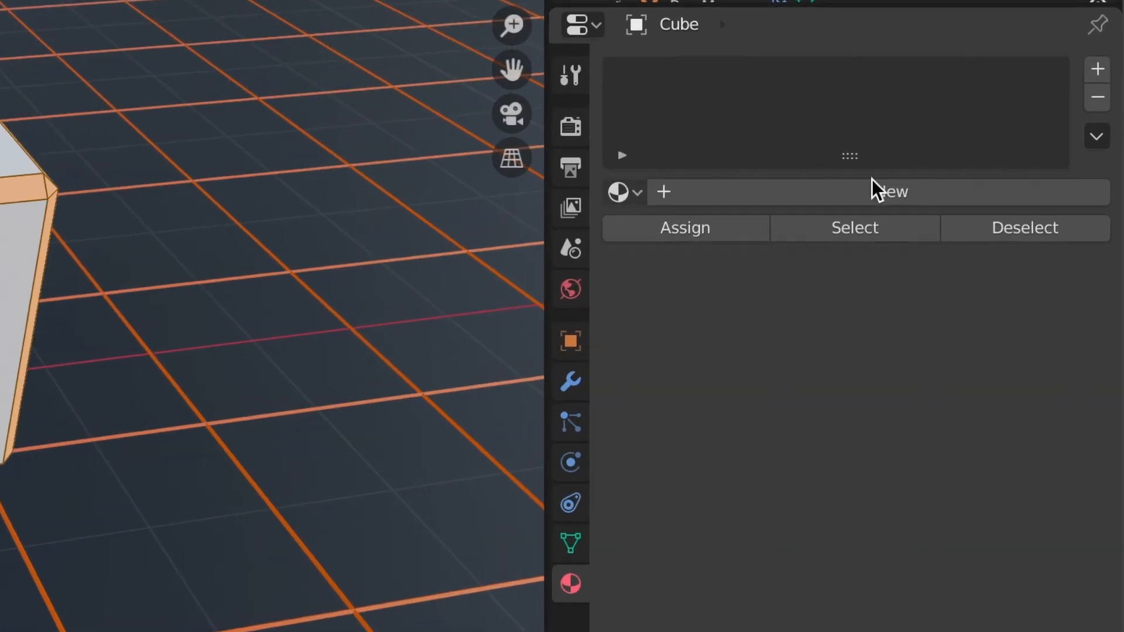
Create a new material for the cube and name it Wall.
left_click(867, 199)
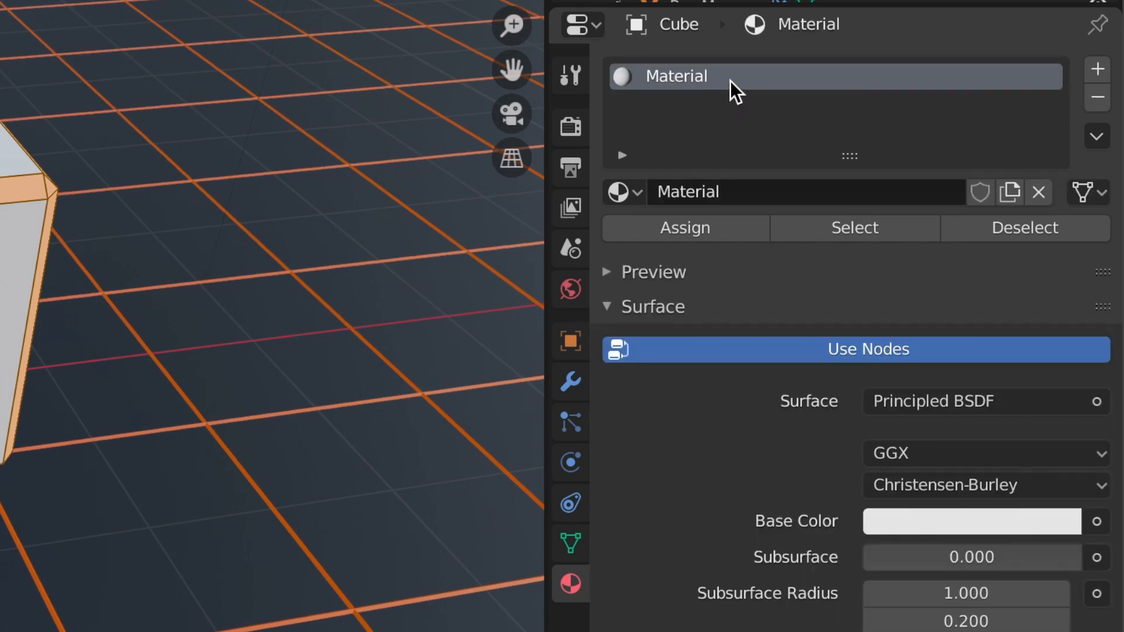
double_click(713, 76)
type("Cube")
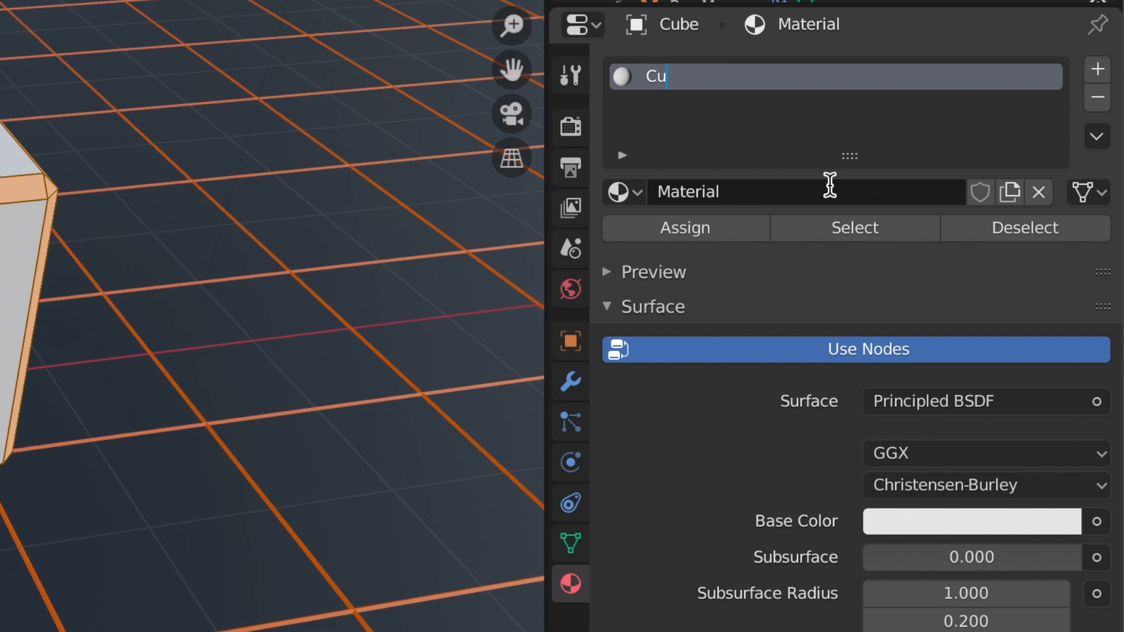
key("BackSpace")
key("BackSpace")
key("BackSpace")
type("Wall")
key("Return")
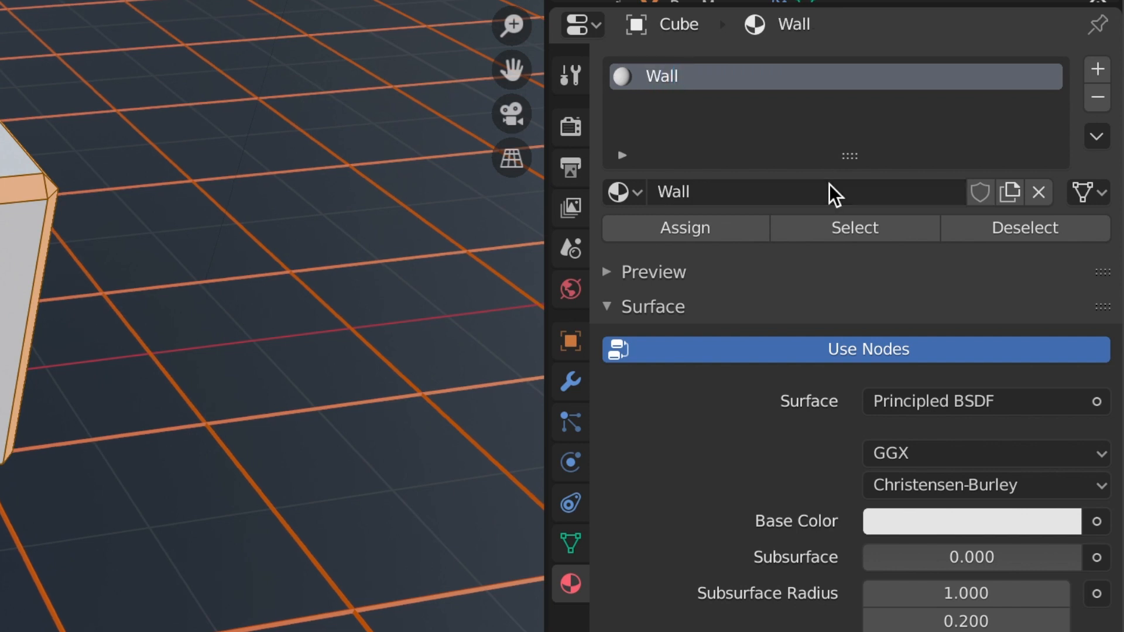
Add a second material slot to the cube with a new material named Wall Edges.
left_click(1095, 76)
left_click(778, 262)
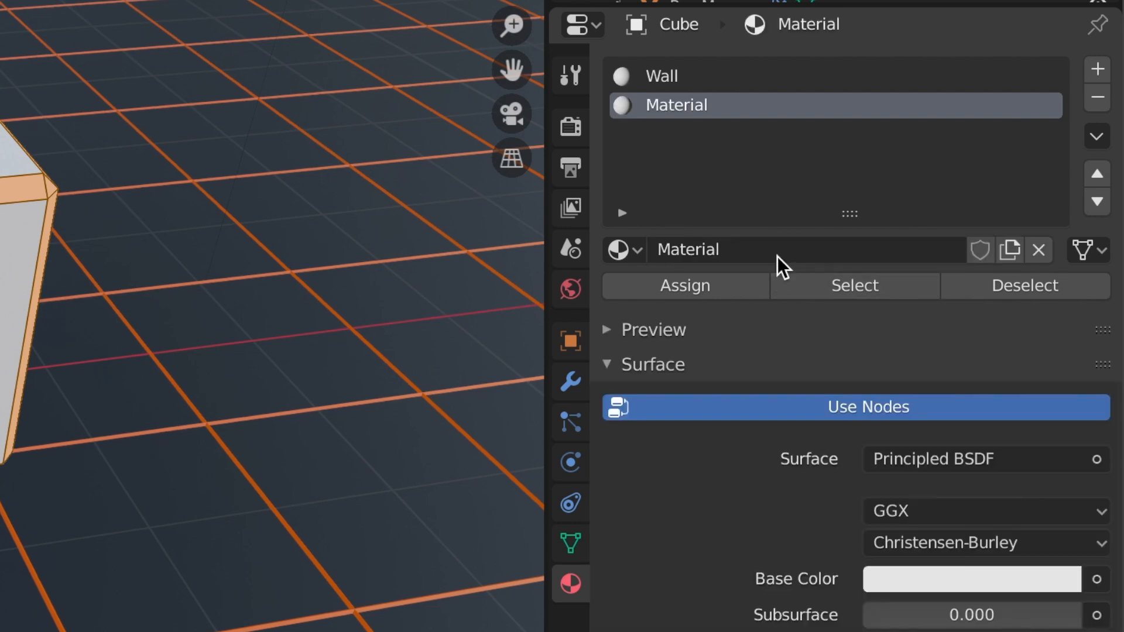
left_click(756, 261)
type("E")
key("BackSpace")
type("Wall Edg")
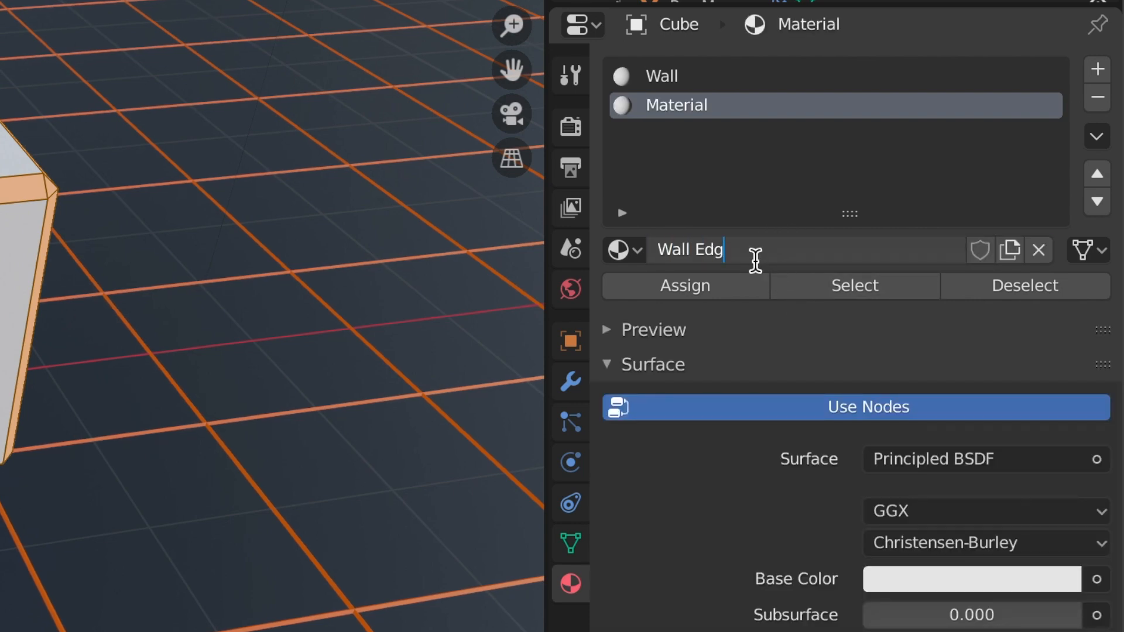
type("es")
key("Return")
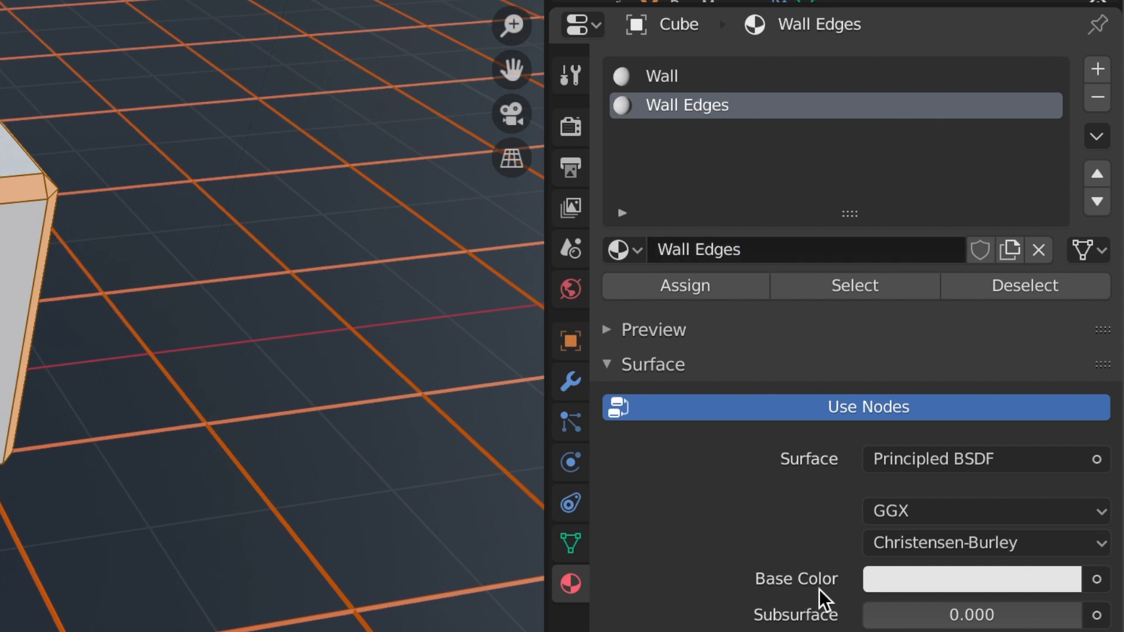
Set the Wall Edges base color to a bright pinkish red and assign the material to the selected bevel faces.
left_click(894, 585)
left_click(936, 590)
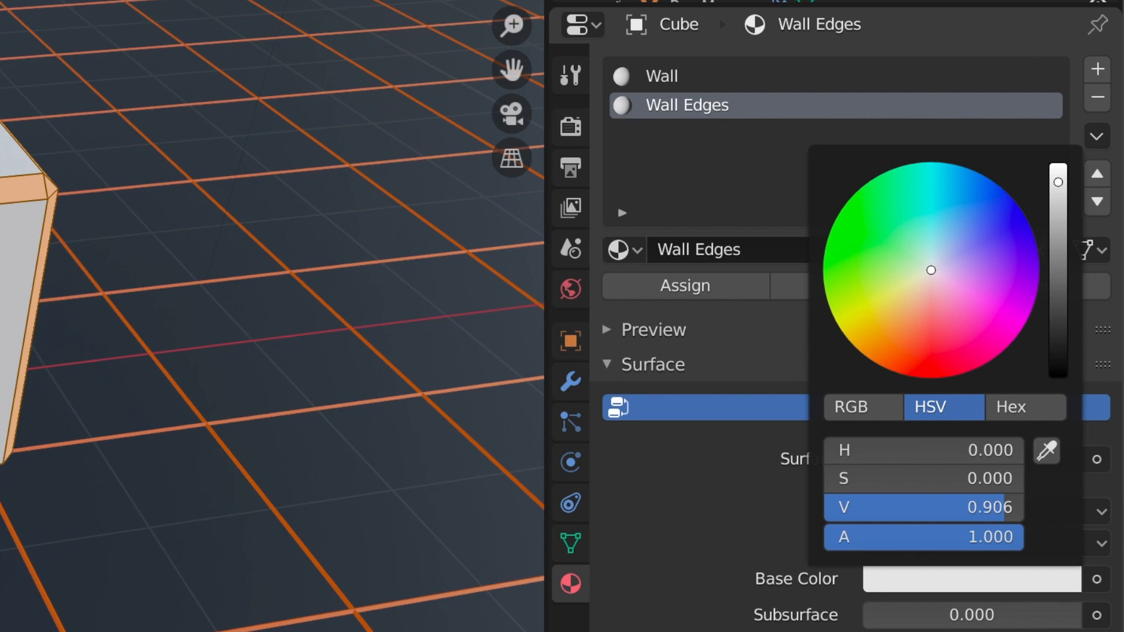
left_click_drag(972, 357, 963, 374)
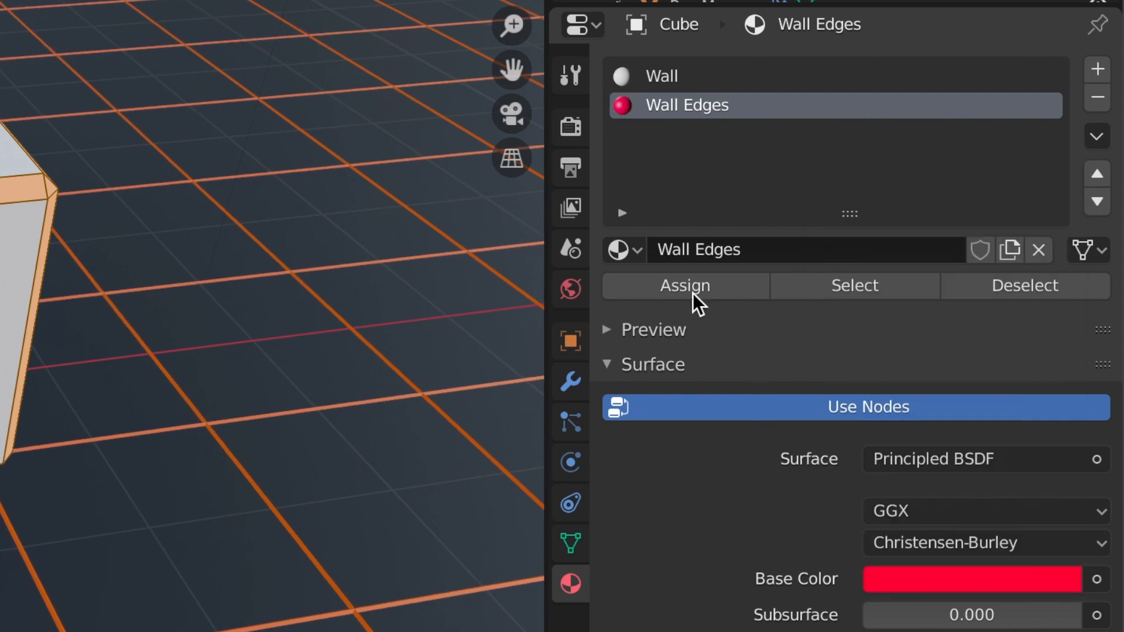
left_click(694, 293)
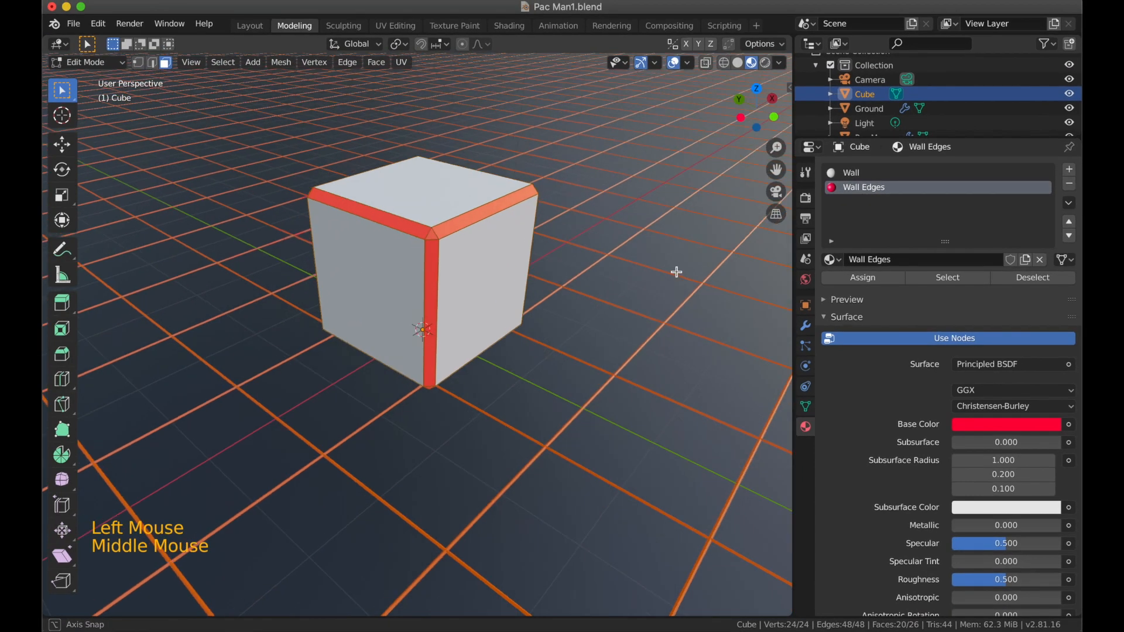
middle_click_drag(677, 272, 627, 279)
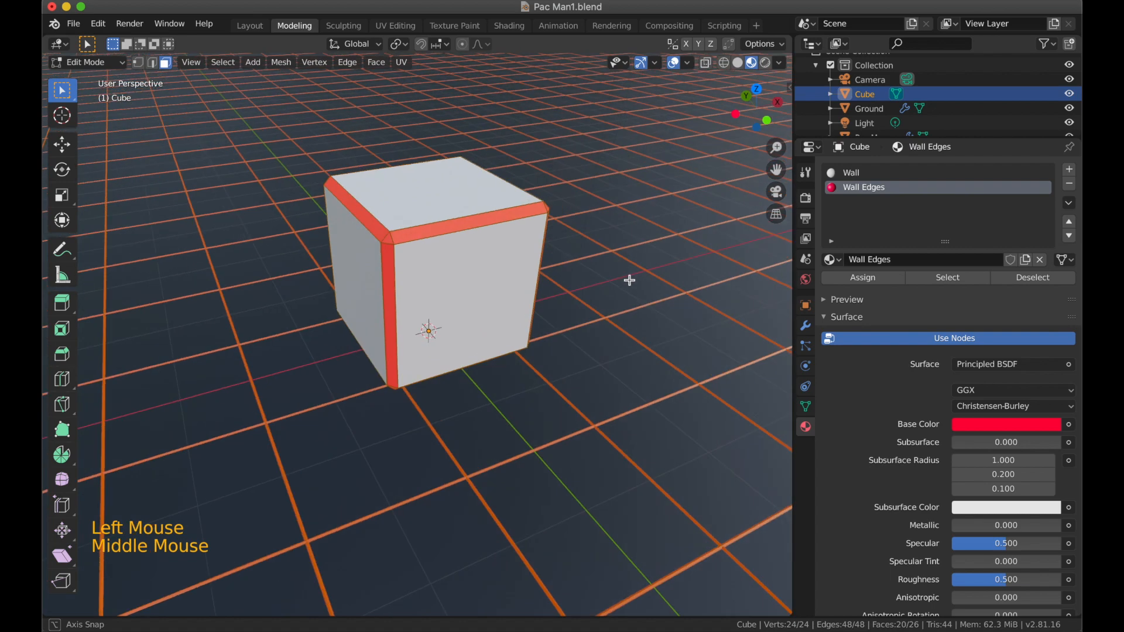
Set the Wall material's base color to a near-black dark blue.
left_click(858, 178)
left_click(977, 425)
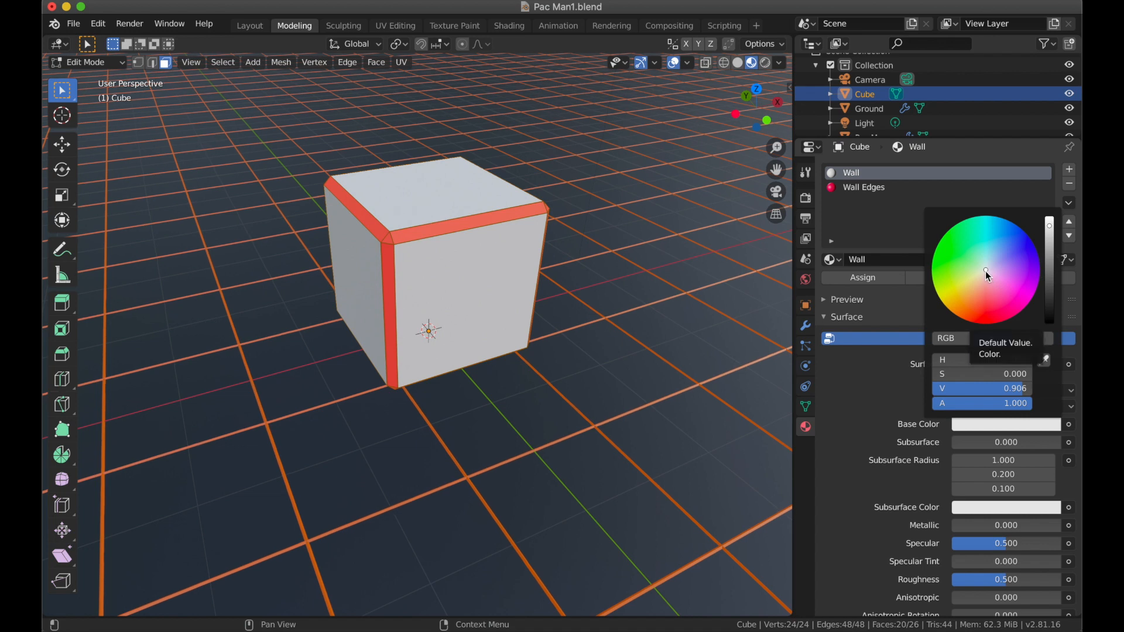
left_click(1015, 434)
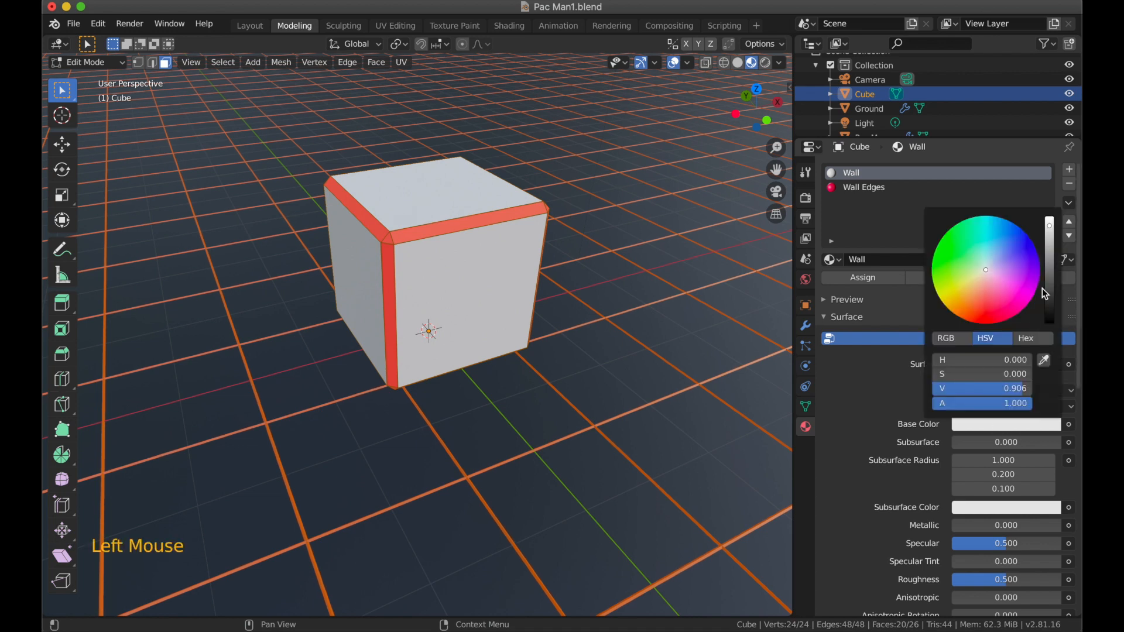
left_click_drag(1046, 287, 1050, 312)
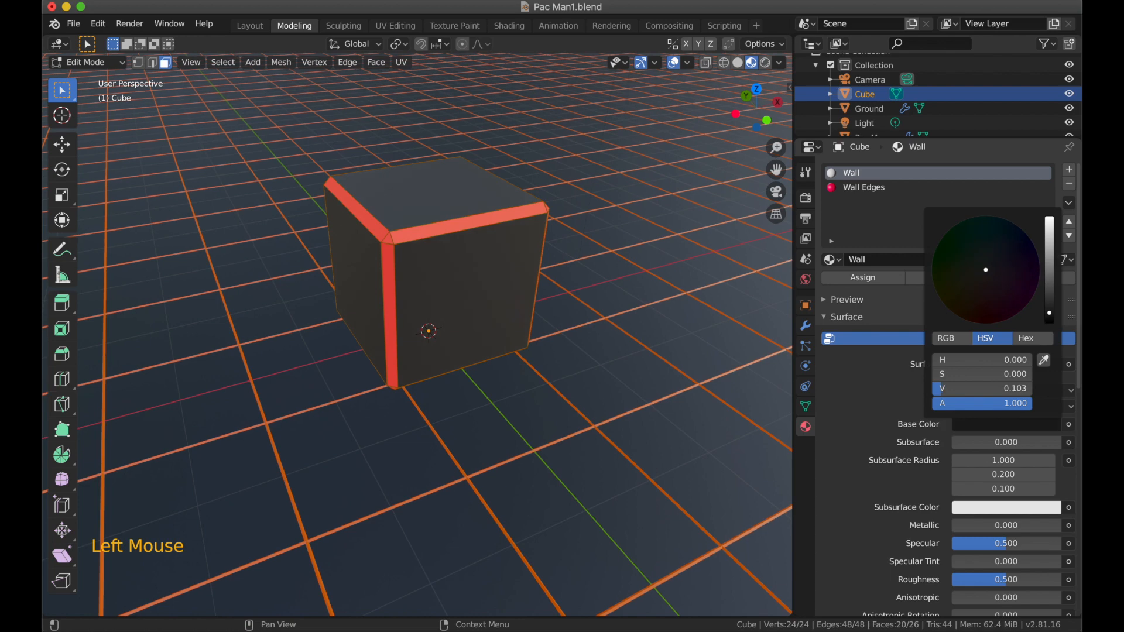
scroll(515, 398, "down", 3)
middle_click_drag(516, 399, 432, 411)
scroll(422, 432, "up", 2)
scroll(497, 375, "up", 2)
middle_click_drag(497, 375, 552, 423)
scroll(577, 434, "up", 1)
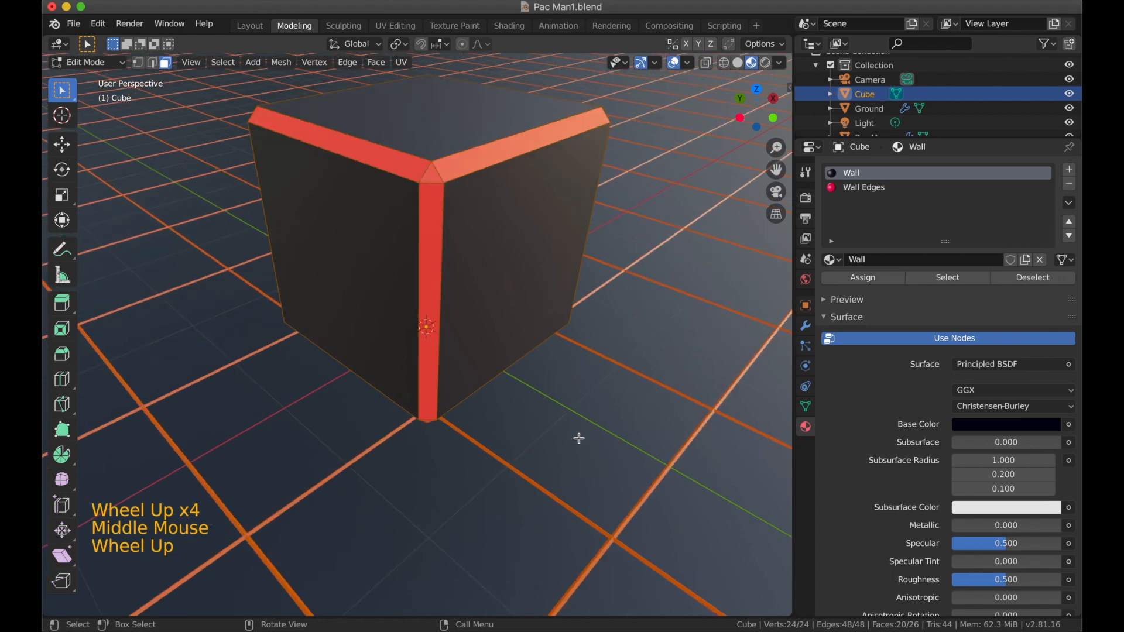
Return to Object Mode and add a Wireframe modifier to the cube with Replace Original turned off.
key("3")
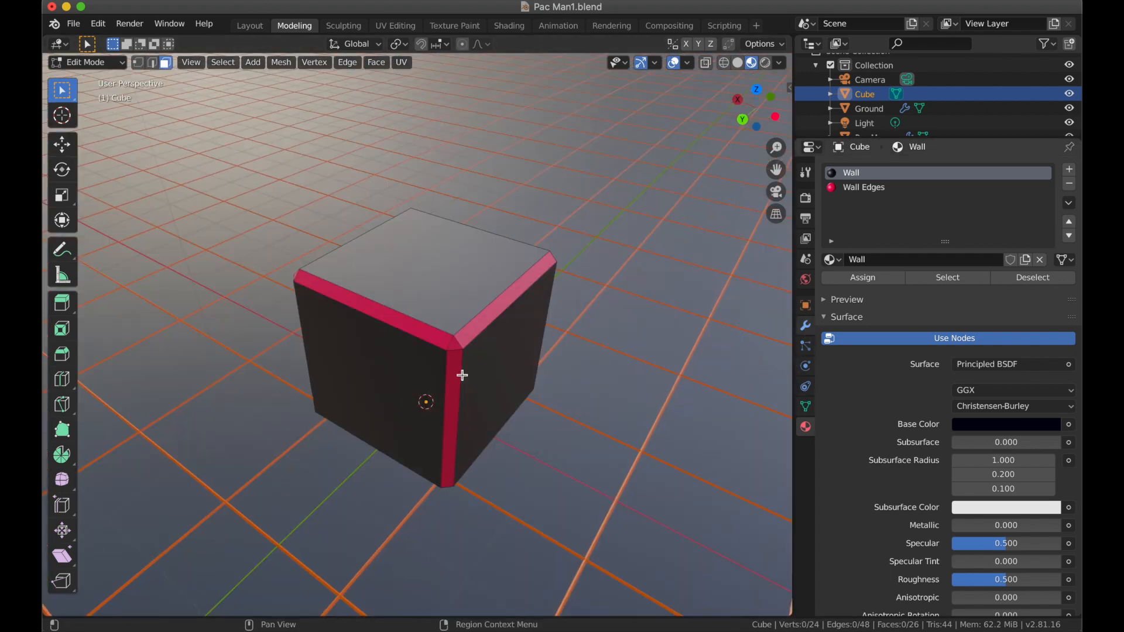
key("Tab")
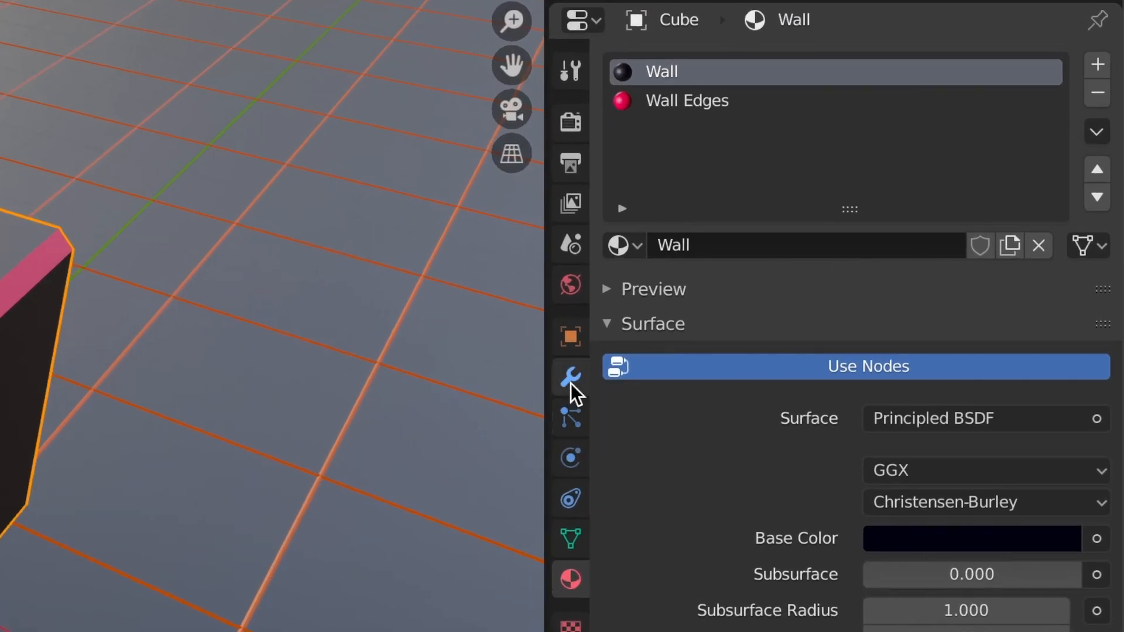
left_click(569, 382)
left_click(666, 64)
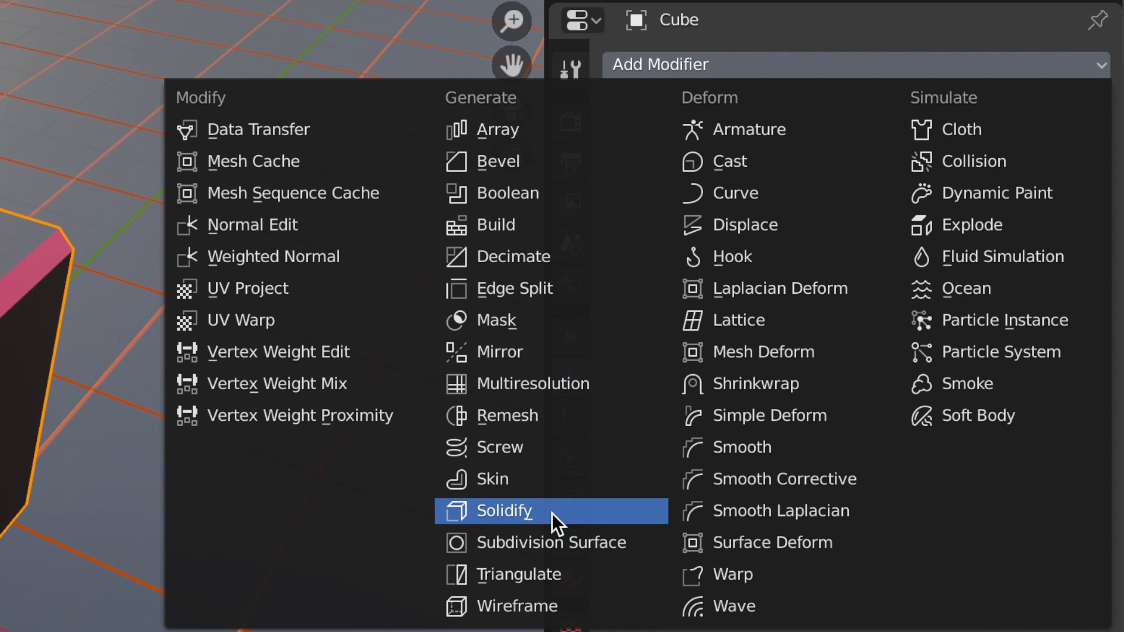
left_click(538, 614)
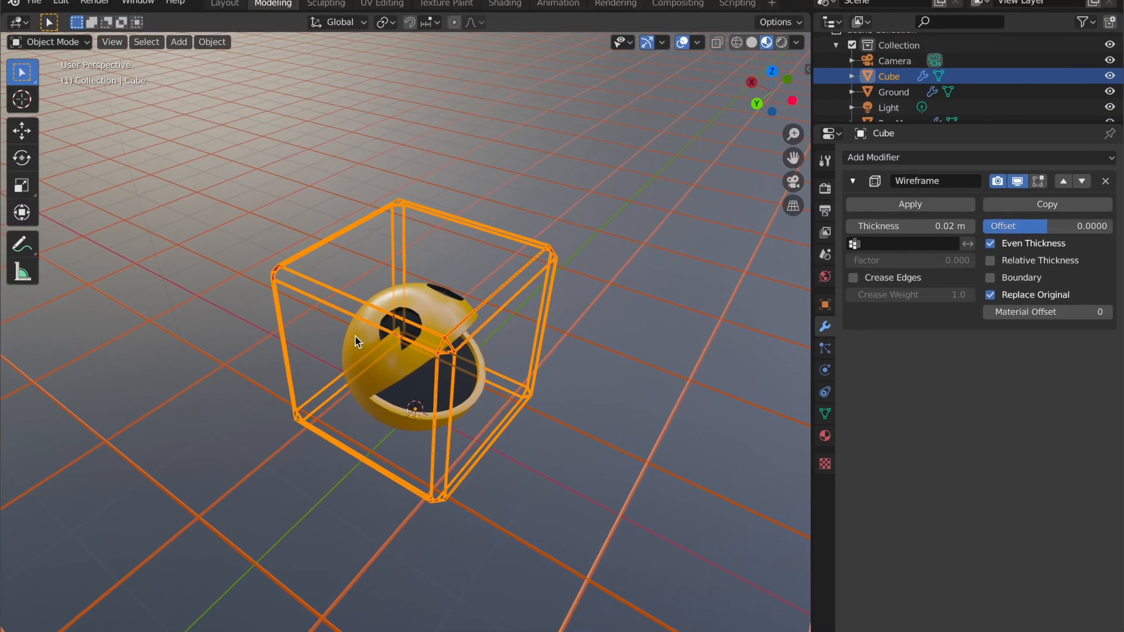
scroll(10, 625, "up", 2)
scroll(523, 458, "up", 1)
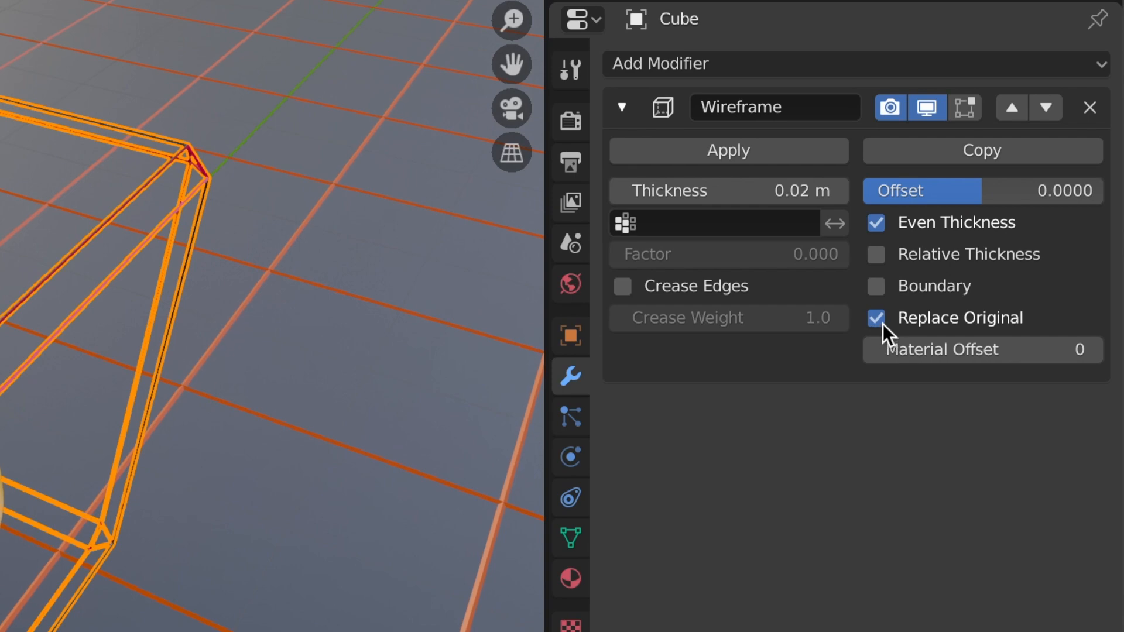
left_click(883, 323)
Set the cube's Wireframe modifier material offset to 2.
middle_click_drag(384, 538, 286, 492)
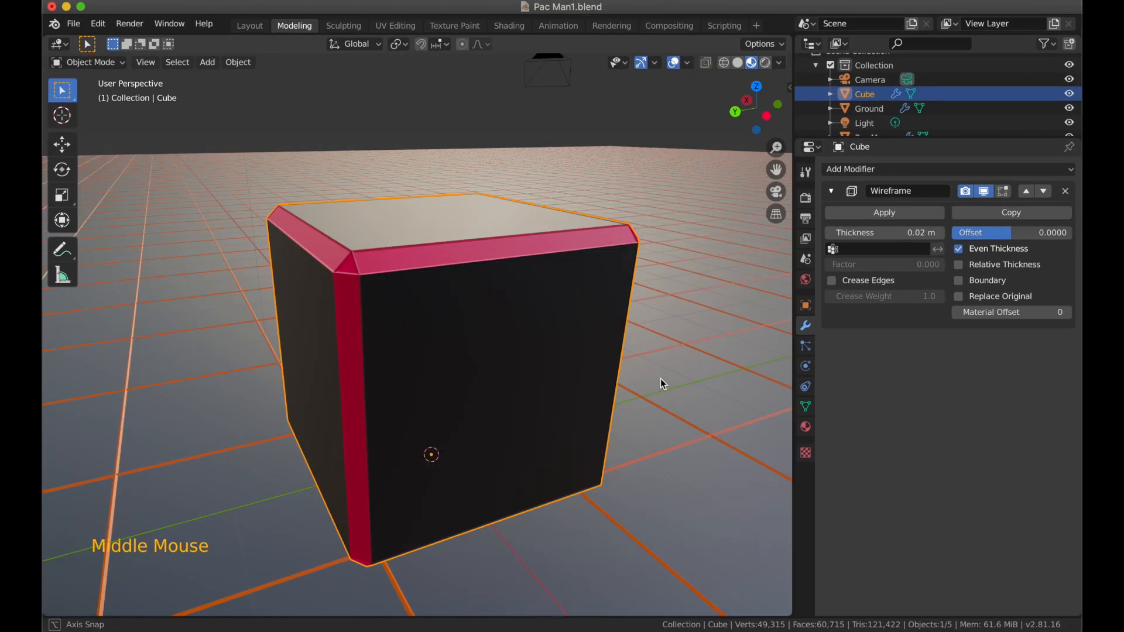
scroll(556, 305, "up", 2)
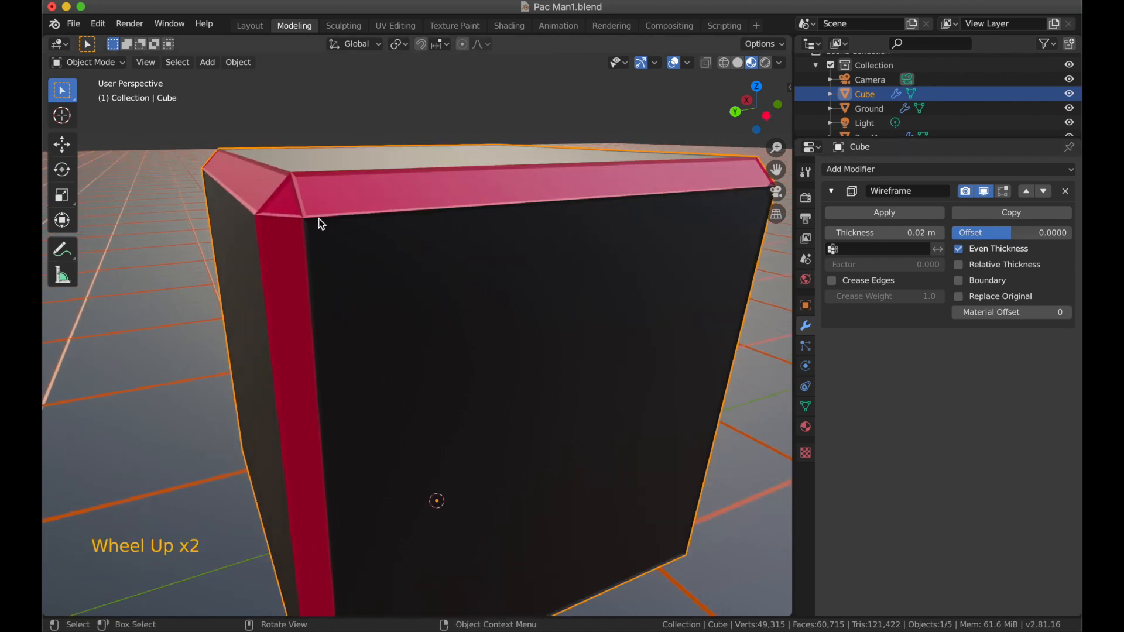
middle_click_drag(354, 265, 533, 310)
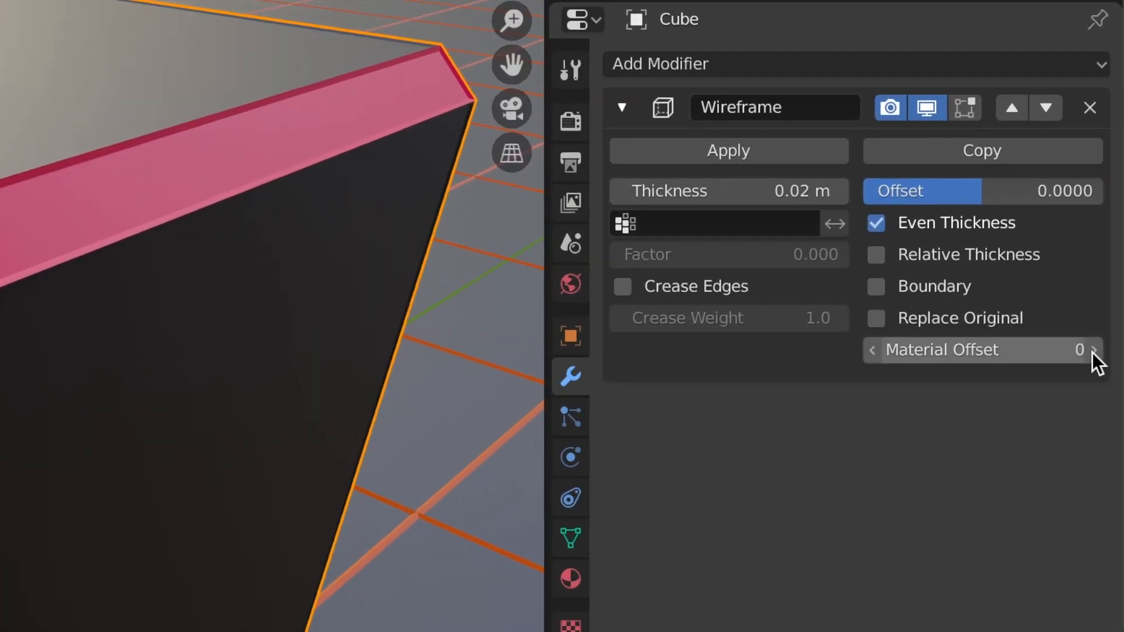
left_click(1086, 344)
left_click(1095, 350)
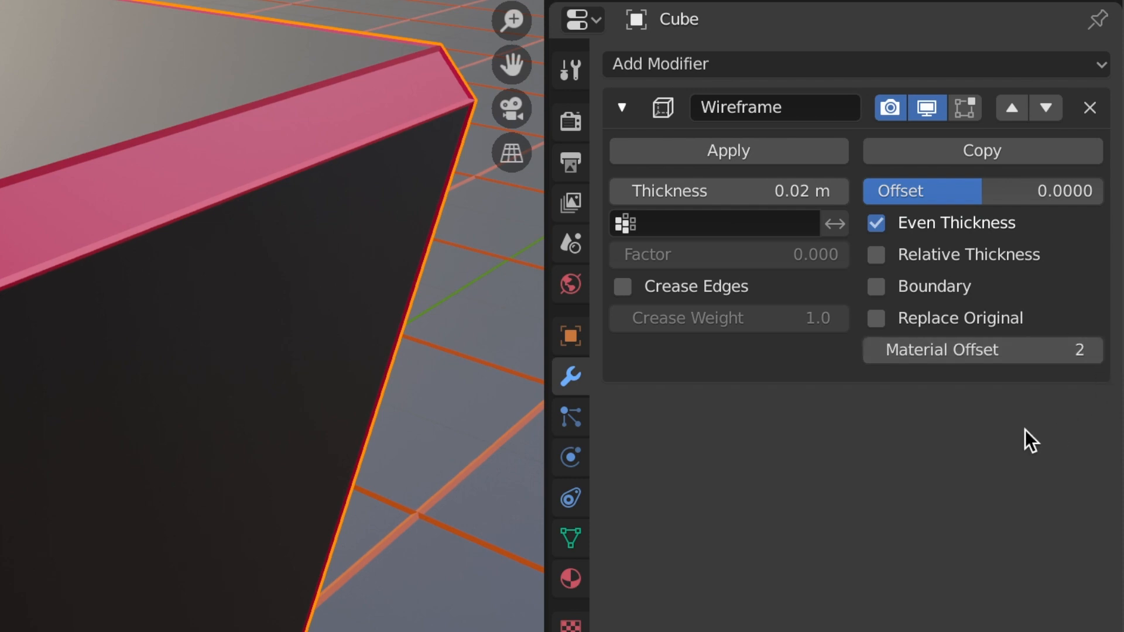
Add a third material slot to the cube with a new material named Wall Emission.
left_click(577, 581)
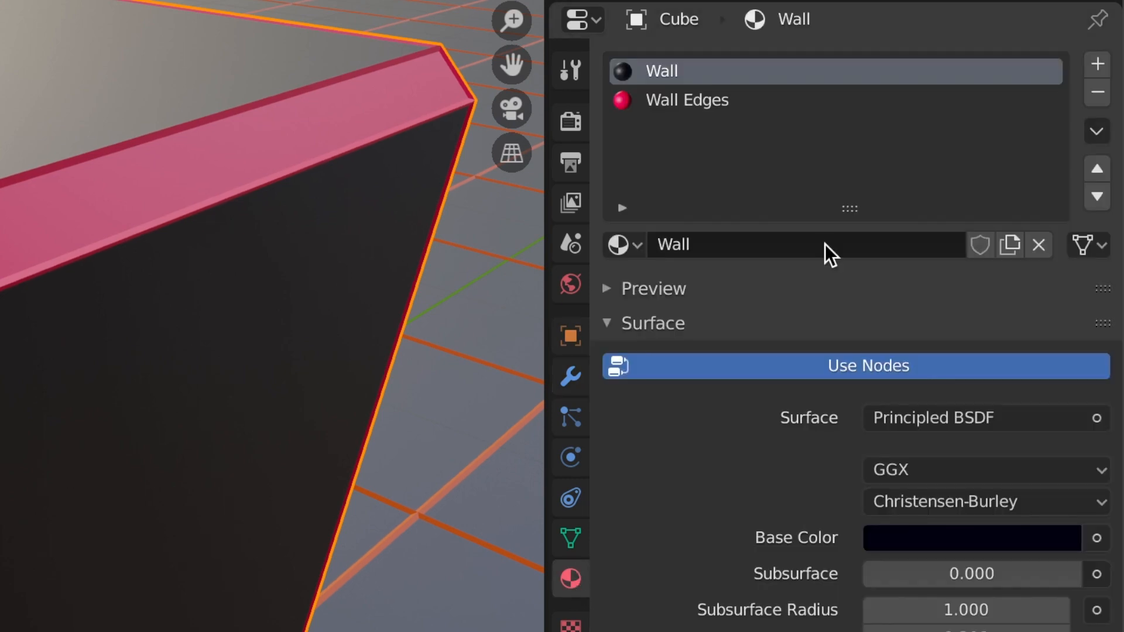
left_click(1098, 64)
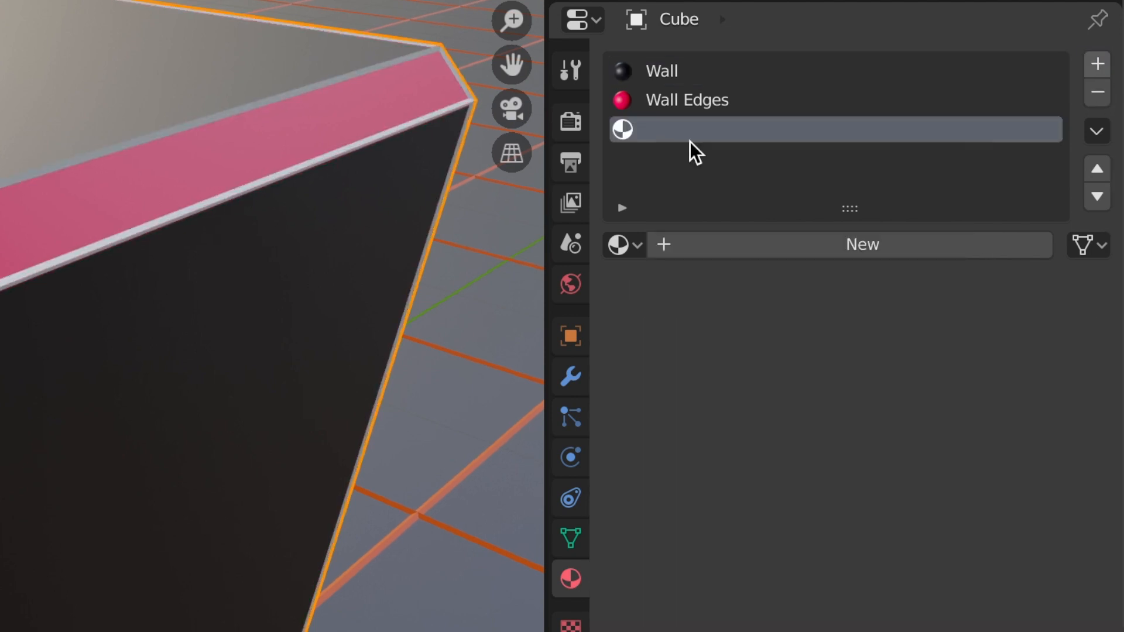
left_click(710, 251)
left_click(731, 249)
type("Wa")
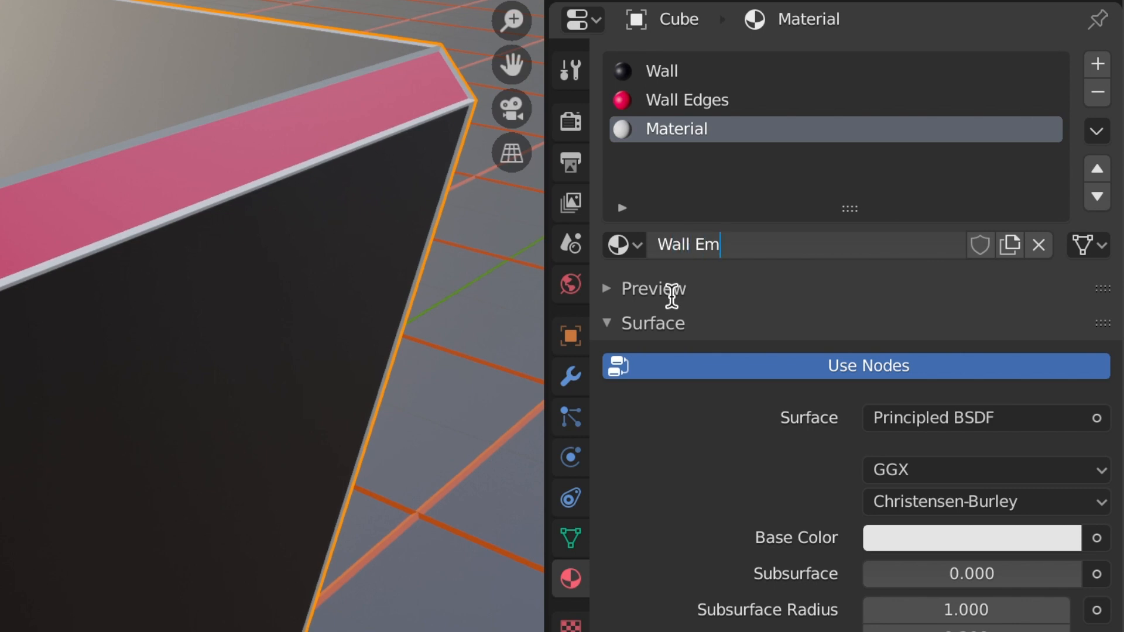
type("ll Em")
key("BackSpace")
key("Return")
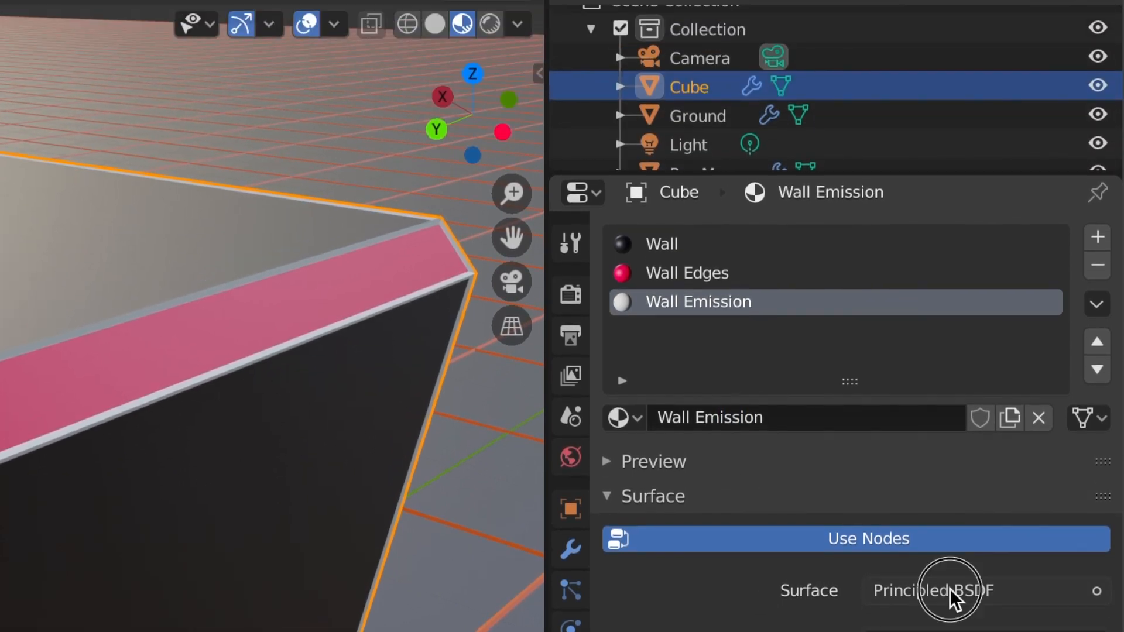
Make Wall Emission an Emission surface with a bright pink color (hue 0.923, saturation 1) and a strength of 3.
left_click(949, 418)
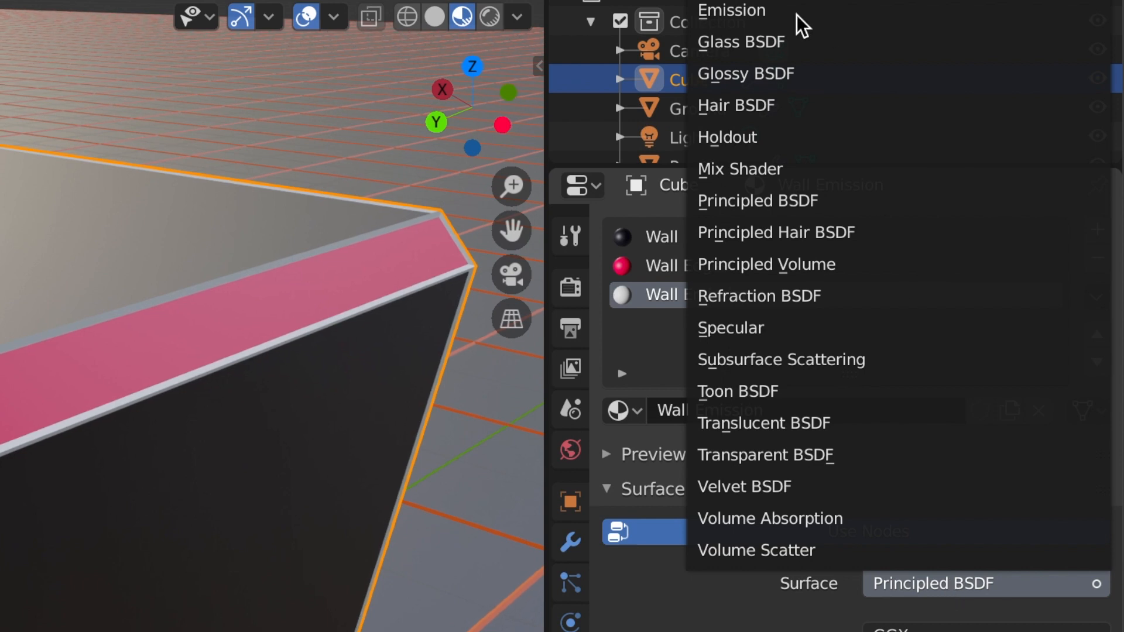
left_click(742, 13)
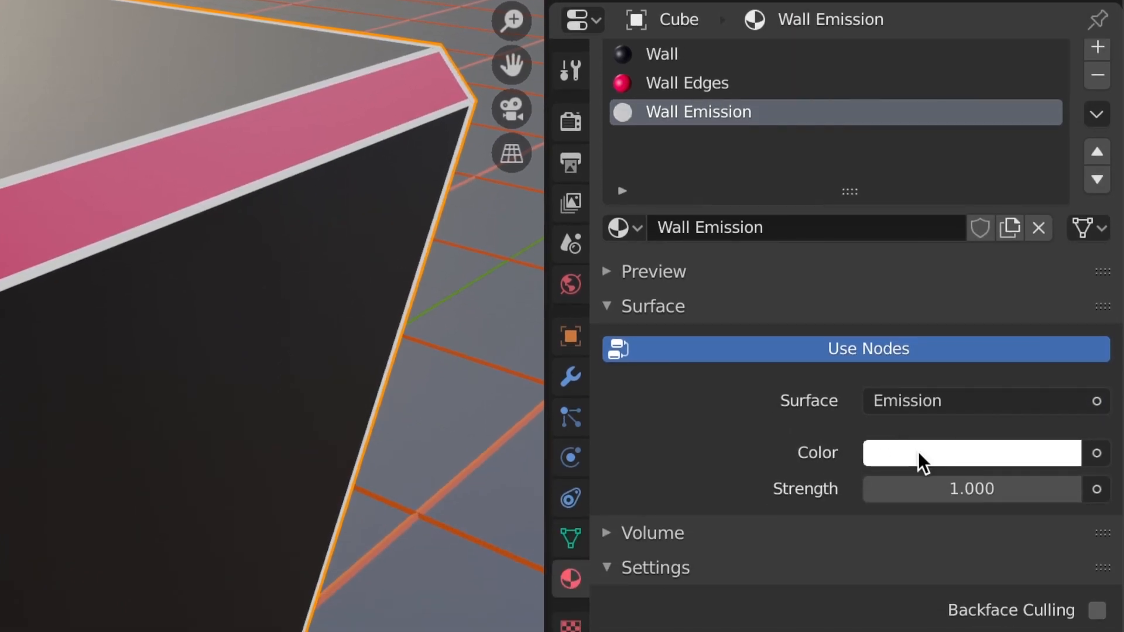
left_click(921, 457)
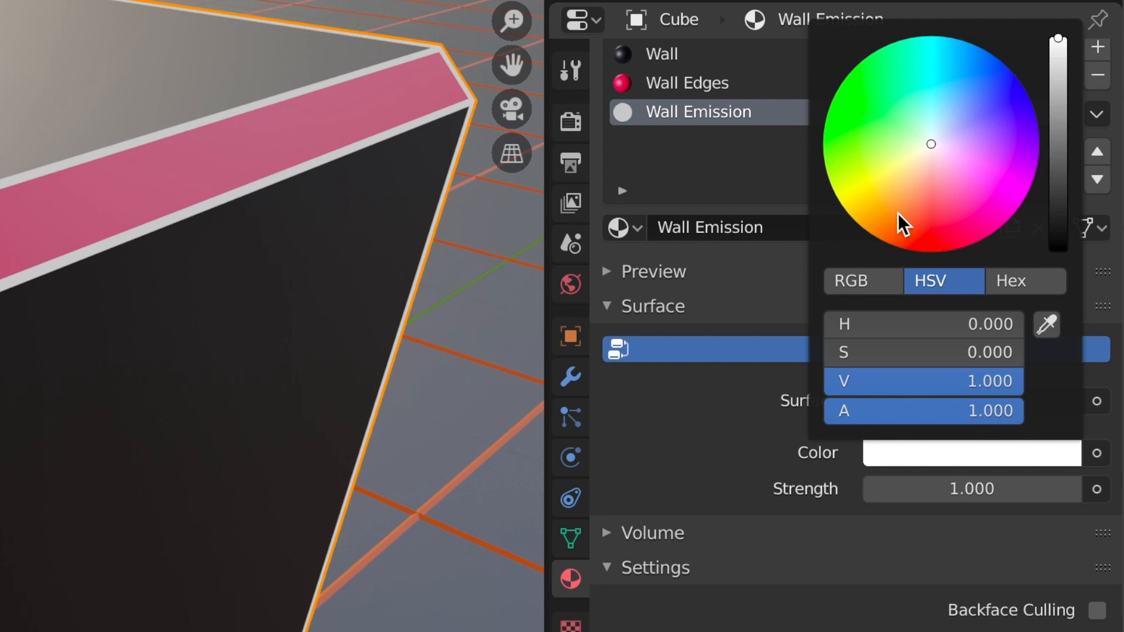
left_click_drag(955, 194, 983, 239)
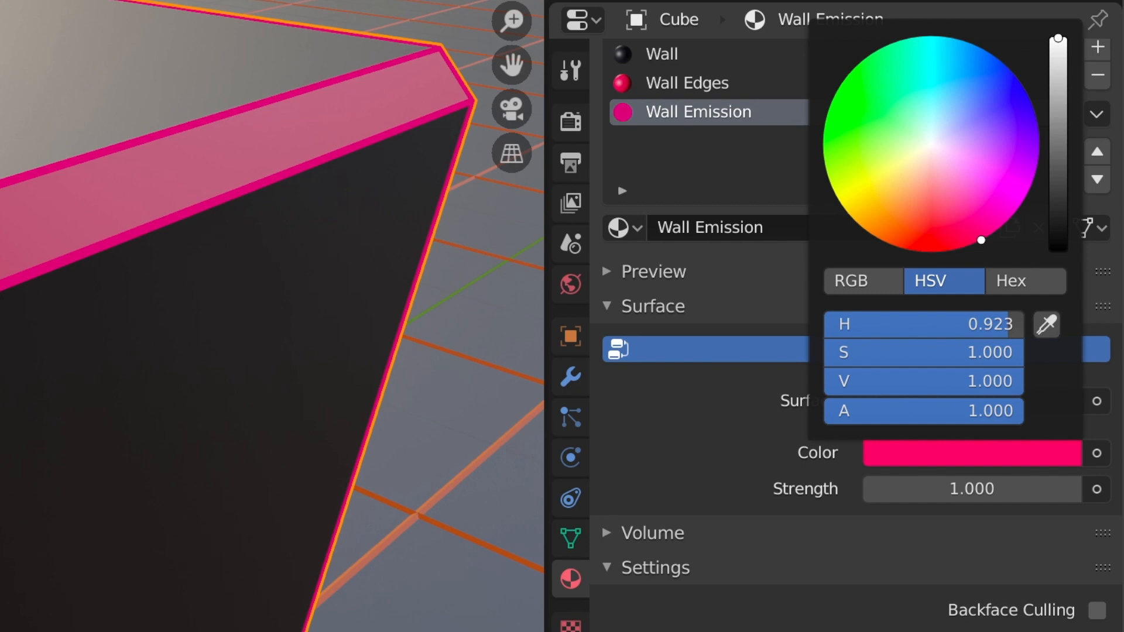
mouse_move(973, 490)
left_mouse_down()
mouse_move(1083, 490)
mouse_move(964, 487)
left_mouse_up()
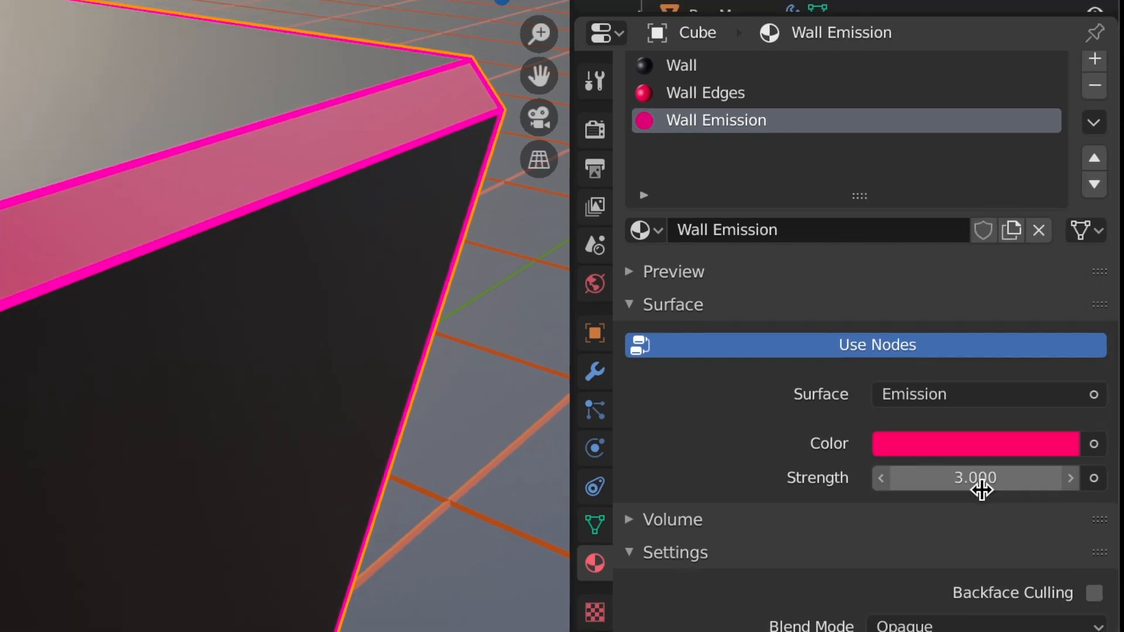
Hide the viewport overlays and examine the cube's emissive edges from several angles.
scroll(458, 430, "down", 3)
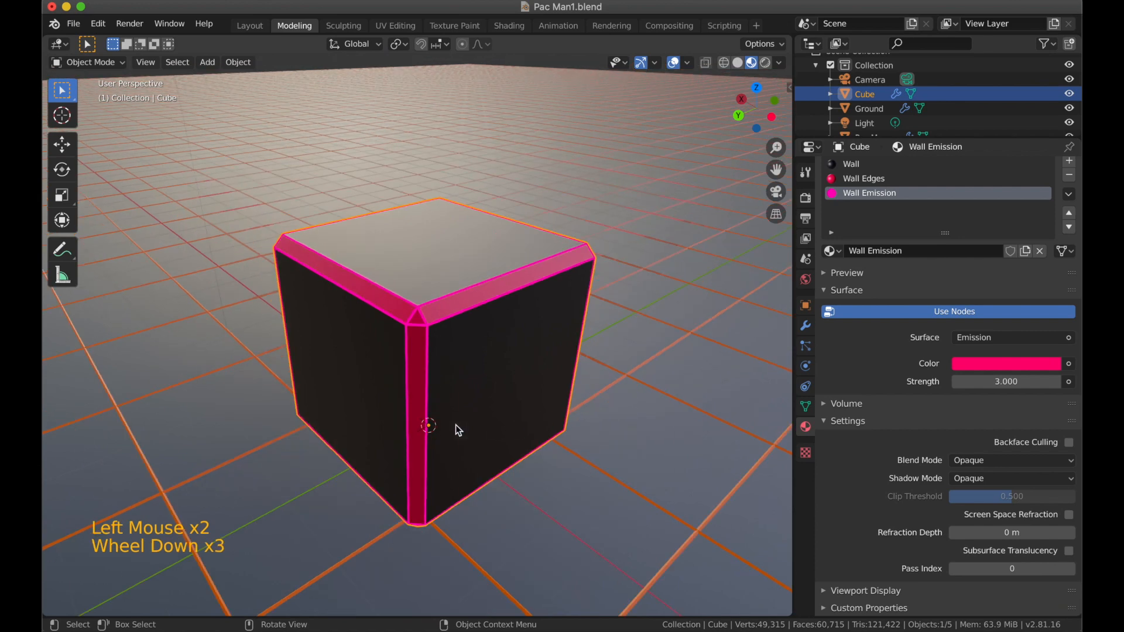
middle_click_drag(458, 431, 477, 445)
scroll(558, 397, "down", 3)
scroll(480, 359, "up", 1)
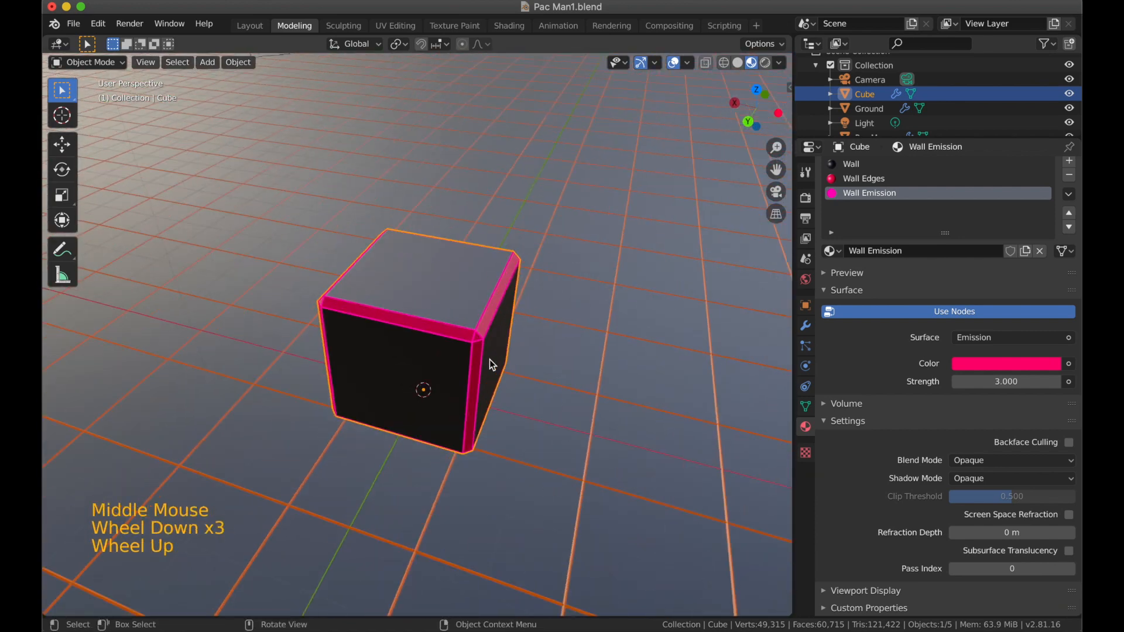
middle_click_drag(529, 375, 678, 65)
left_click(626, 307)
scroll(615, 322, "up", 1)
middle_click_drag(609, 339, 596, 339)
Rename the Cube object as Wall and show the viewport overlays again.
double_click(865, 104)
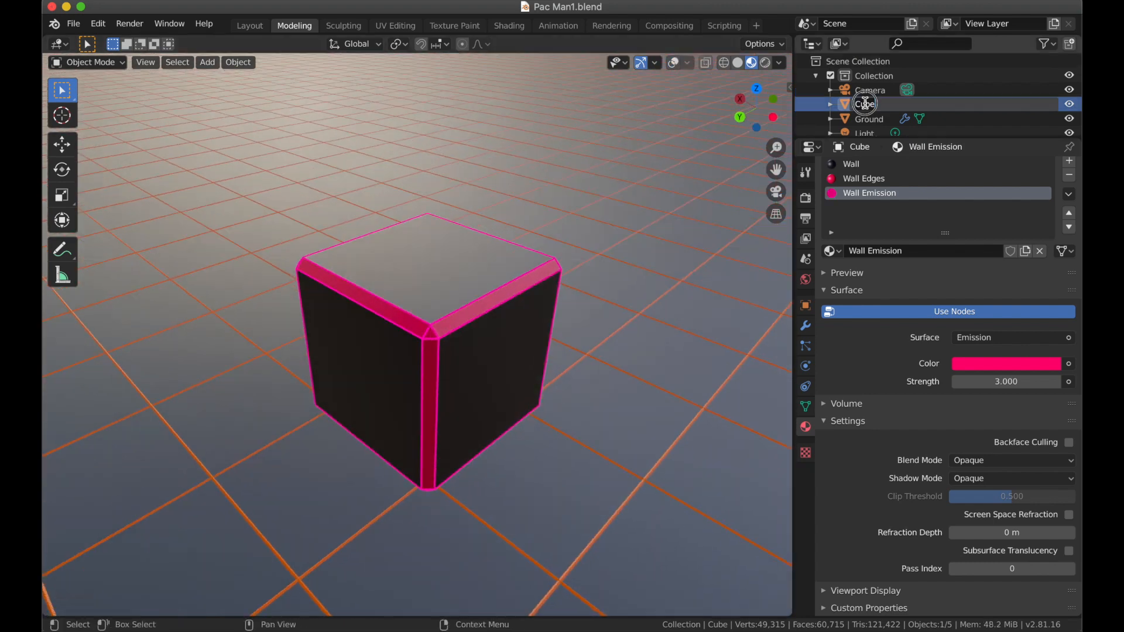
key("BackSpace")
type("Wall")
key("Return")
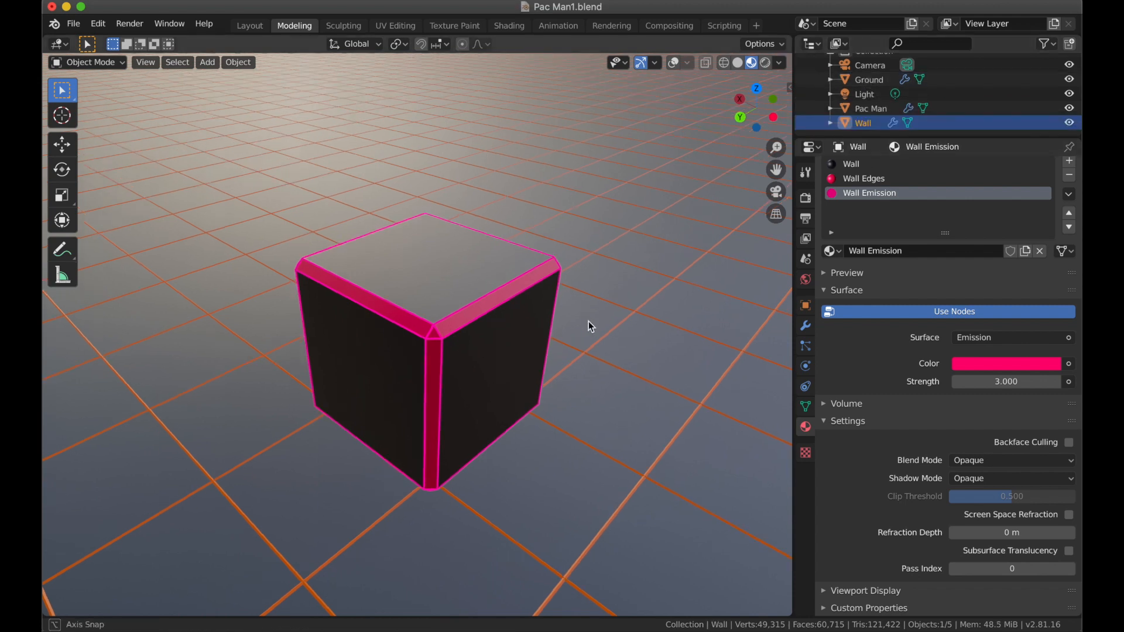
middle_click_drag(589, 321, 595, 324)
left_click(675, 63)
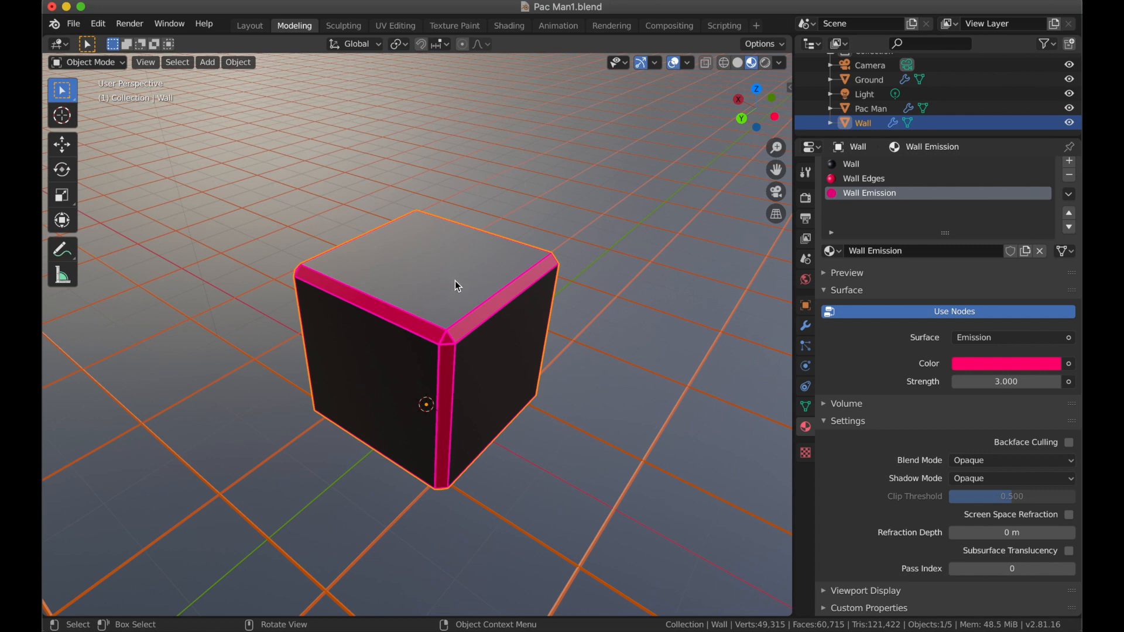
Duplicate the Wall cube in place and select only the copy.
key("n")
key("shift+d")
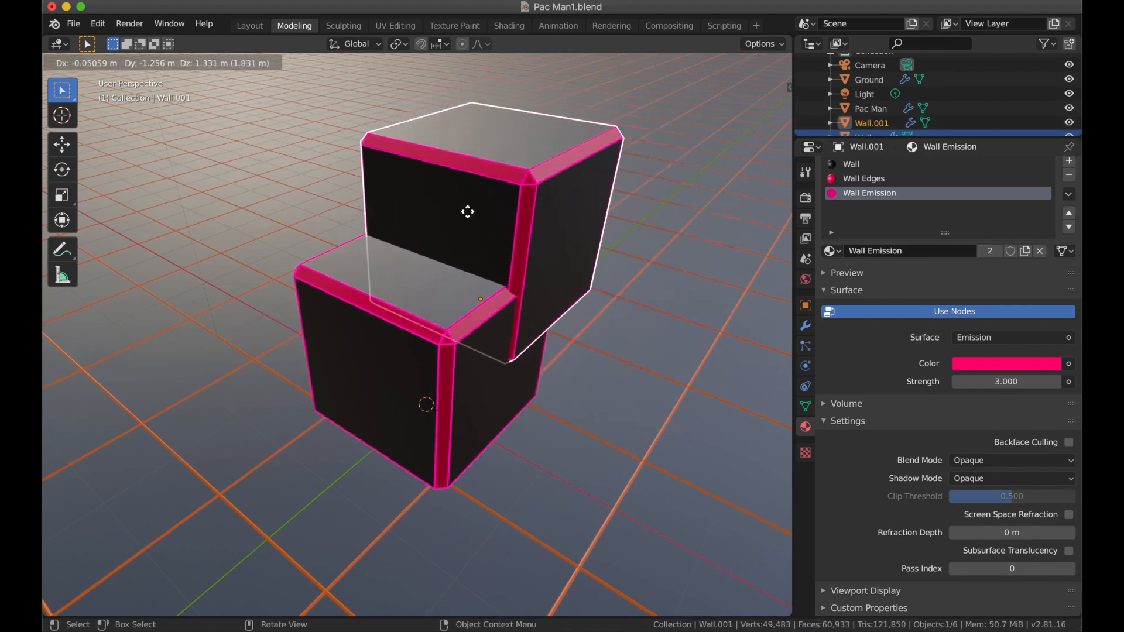
right_click(471, 216)
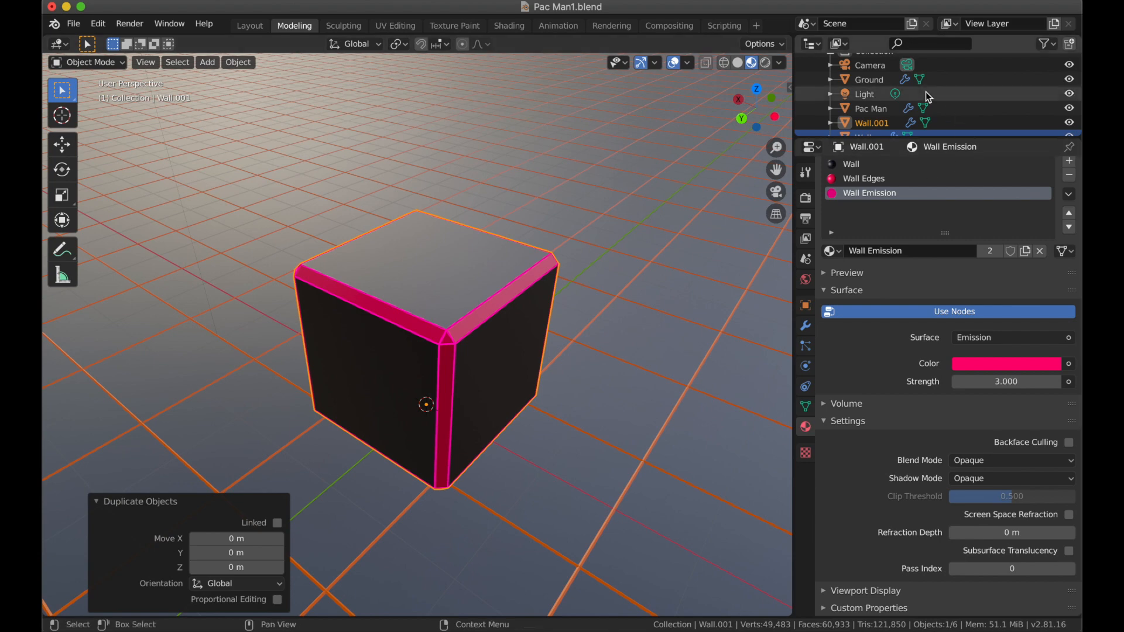
scroll(937, 99, "down", 2)
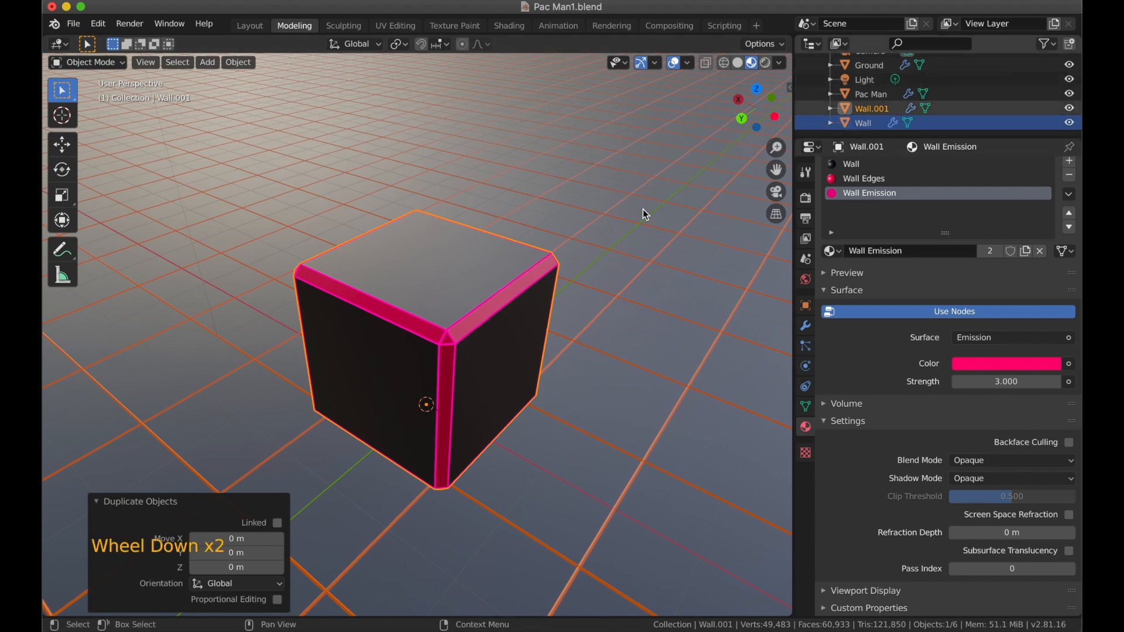
left_click(876, 109)
Move the duplicated wall cube 2.25 m along the global Y axis.
middle_click_drag(599, 301, 565, 309)
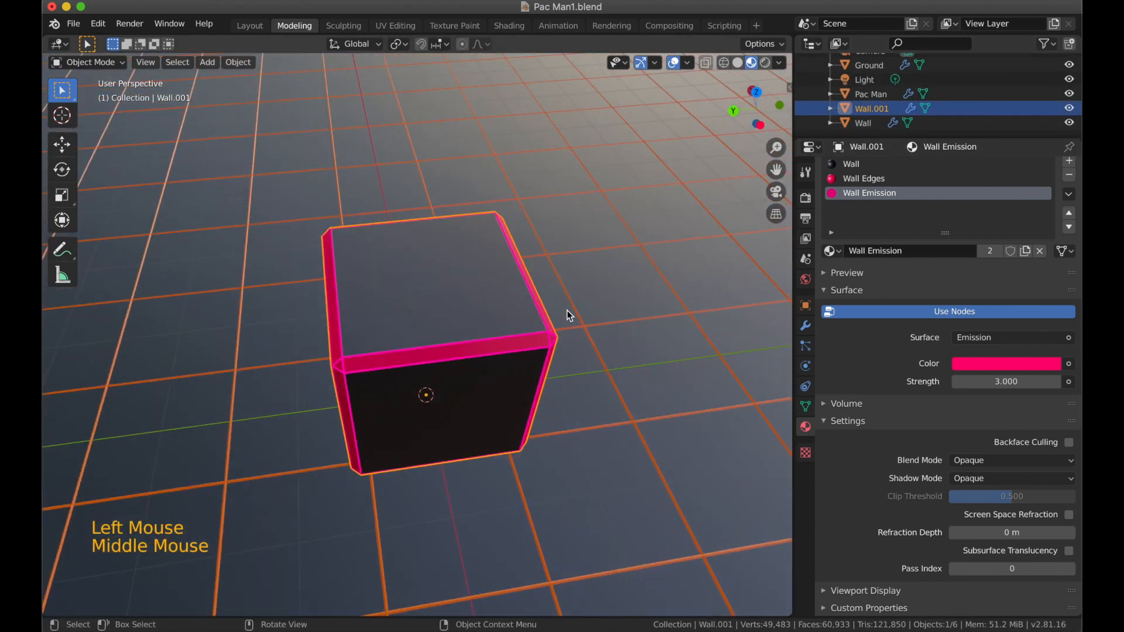
key("g")
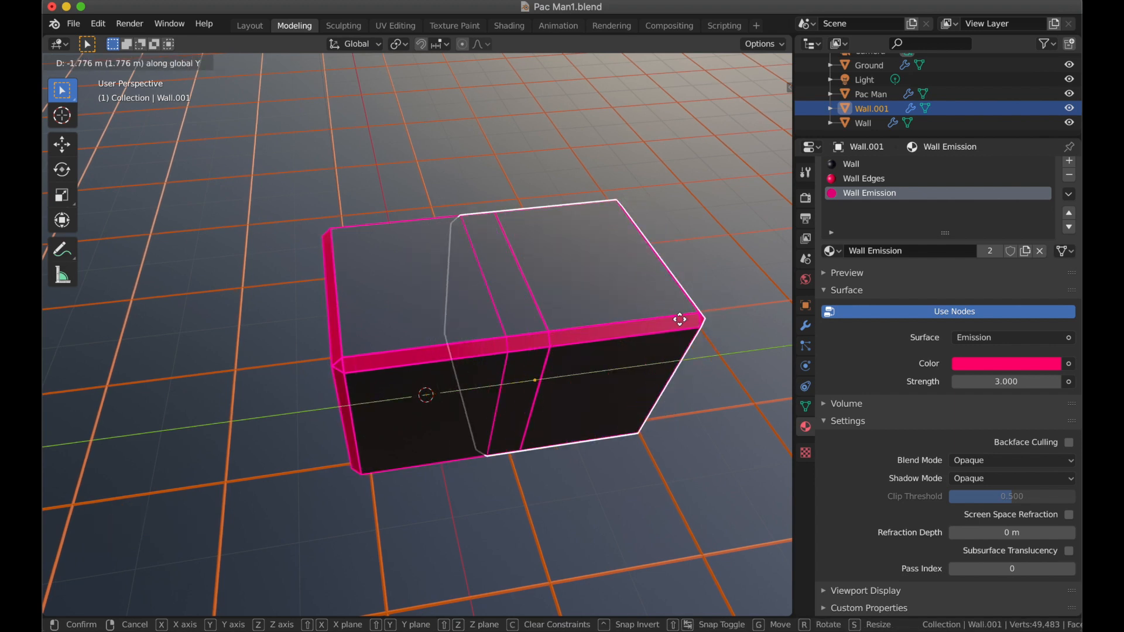
type("2.25")
key("Return")
scroll(521, 422, "down", 2)
middle_click_drag(521, 423, 449, 391)
scroll(448, 387, "up", 1)
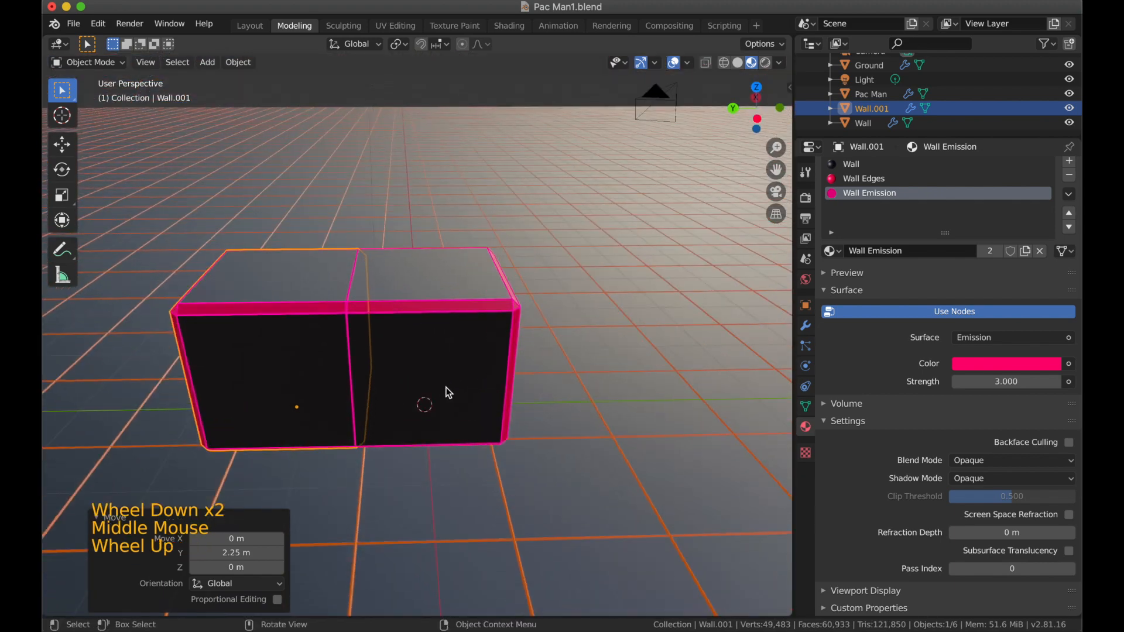
Shift the duplicated wall cube about 0.29 m further along the Y axis, away from the original cube.
key("g")
key("y")
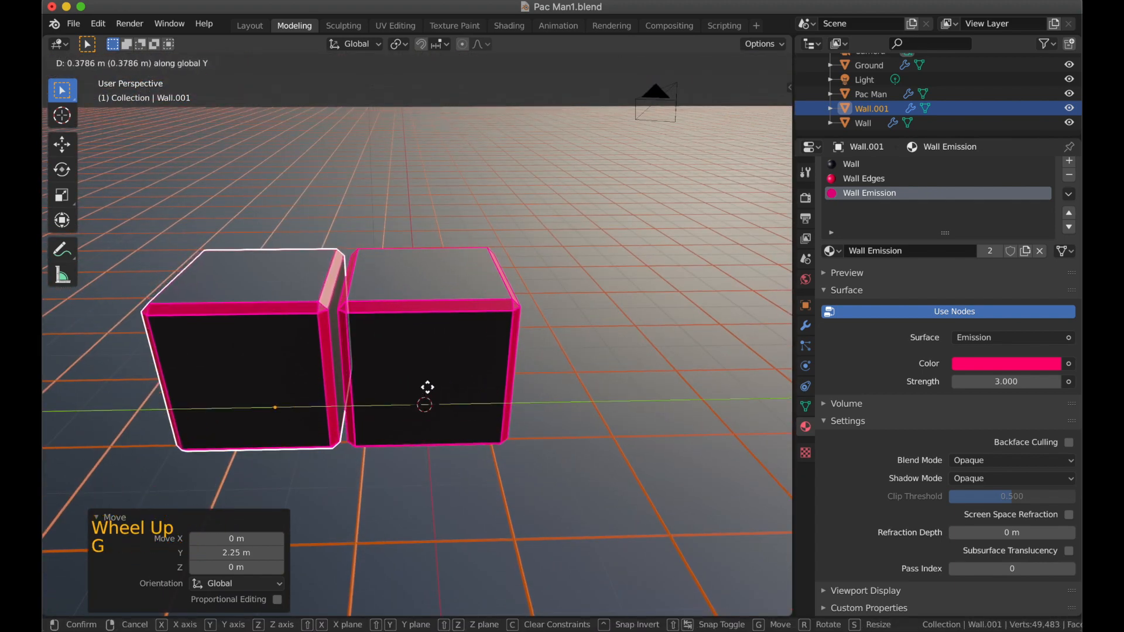
left_click(426, 389)
middle_click_drag(251, 385, 261, 389)
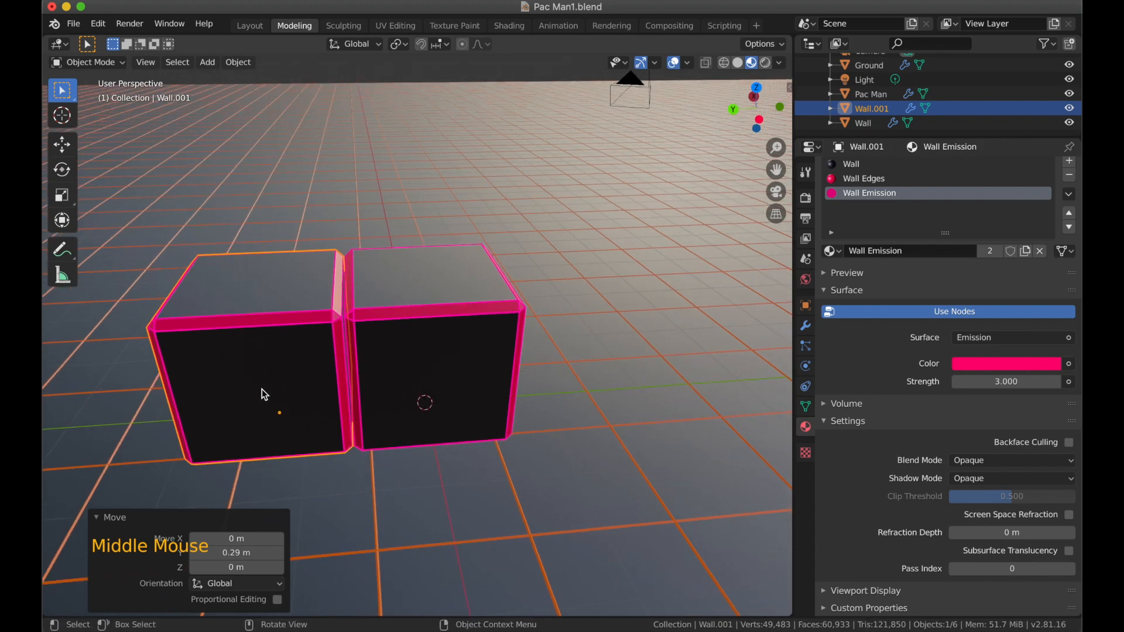
Try moving the top face of the original Wall cube along the Z axis in Edit Mode.
left_click(427, 303)
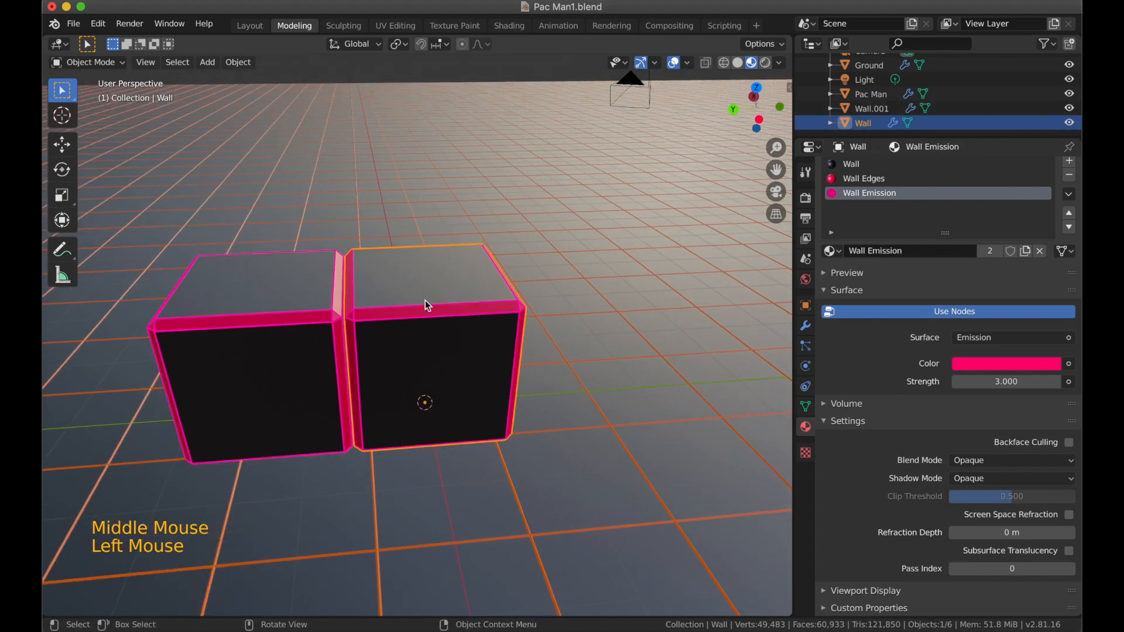
key("Tab")
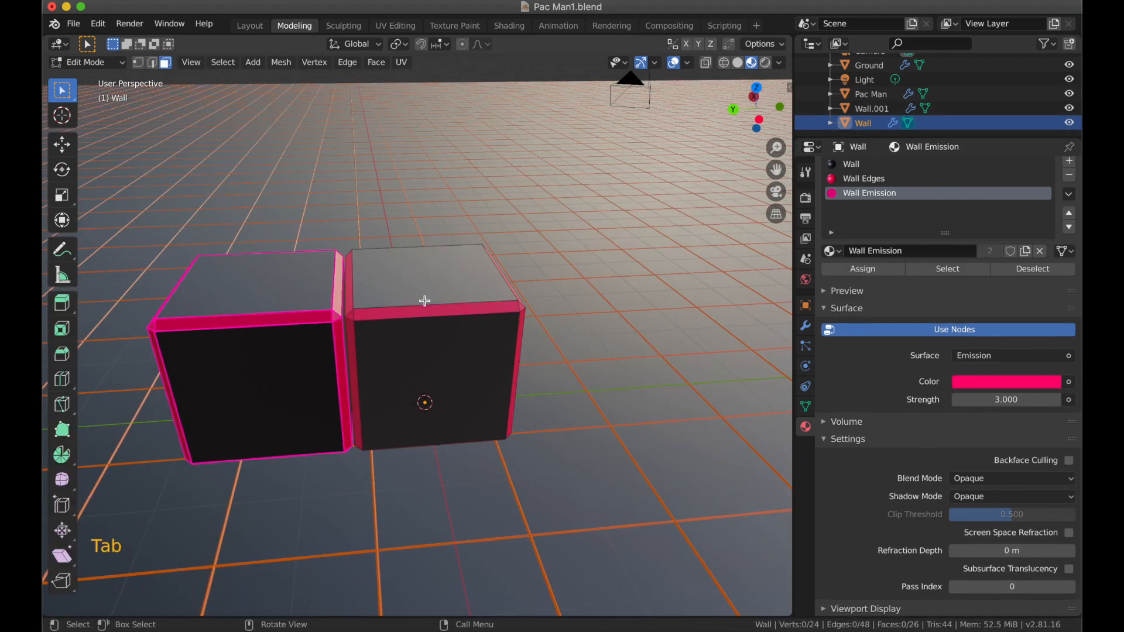
left_click(385, 298)
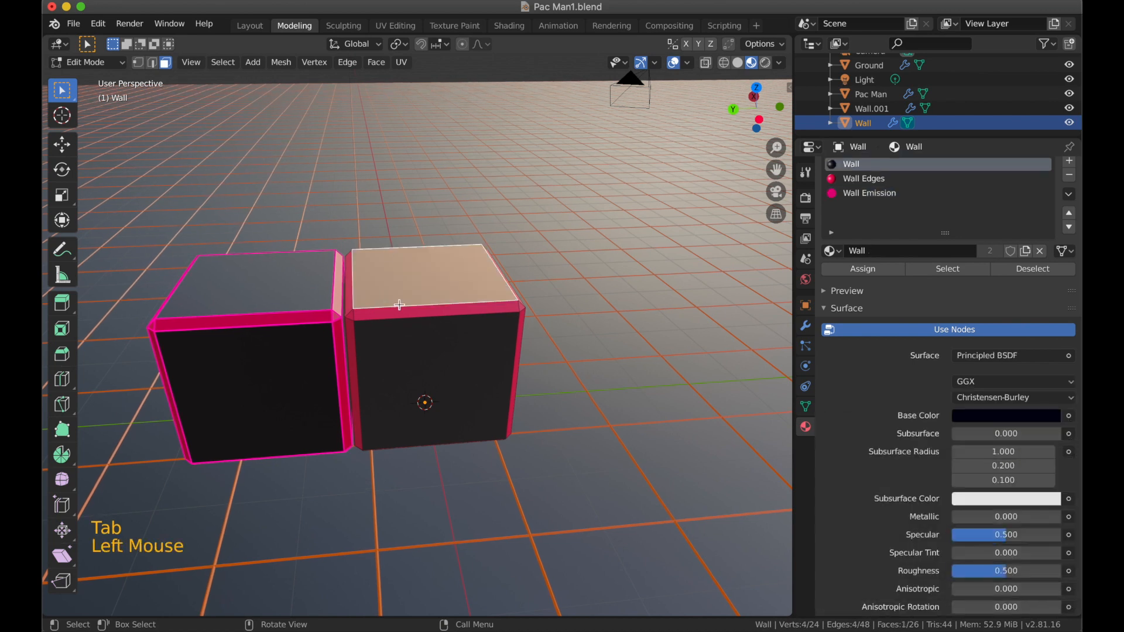
key("g")
key("z")
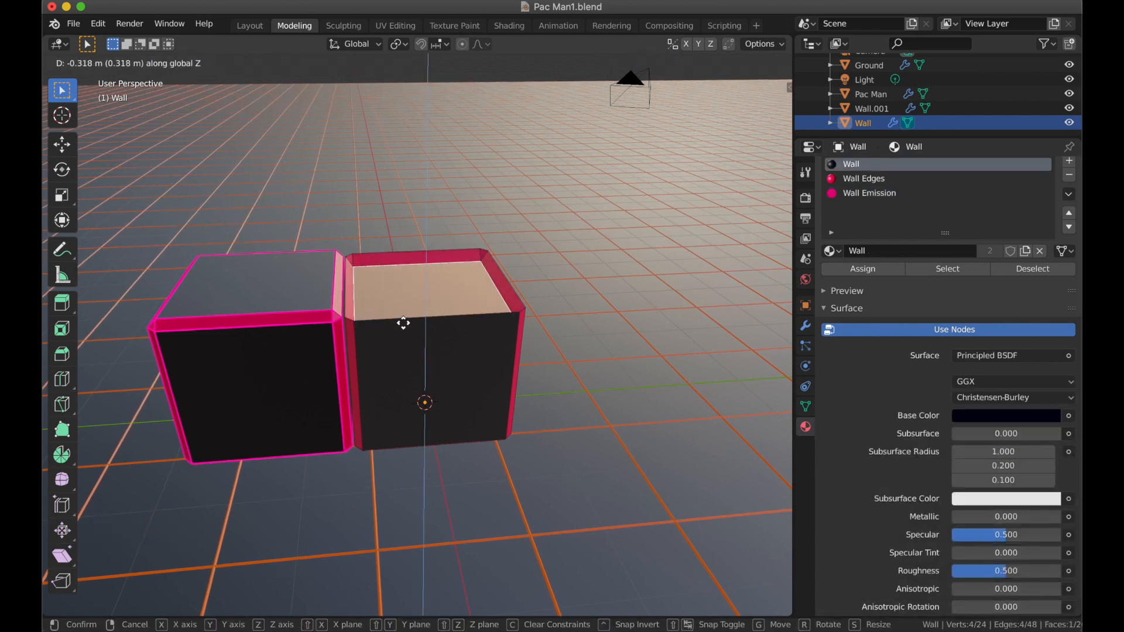
key("Escape")
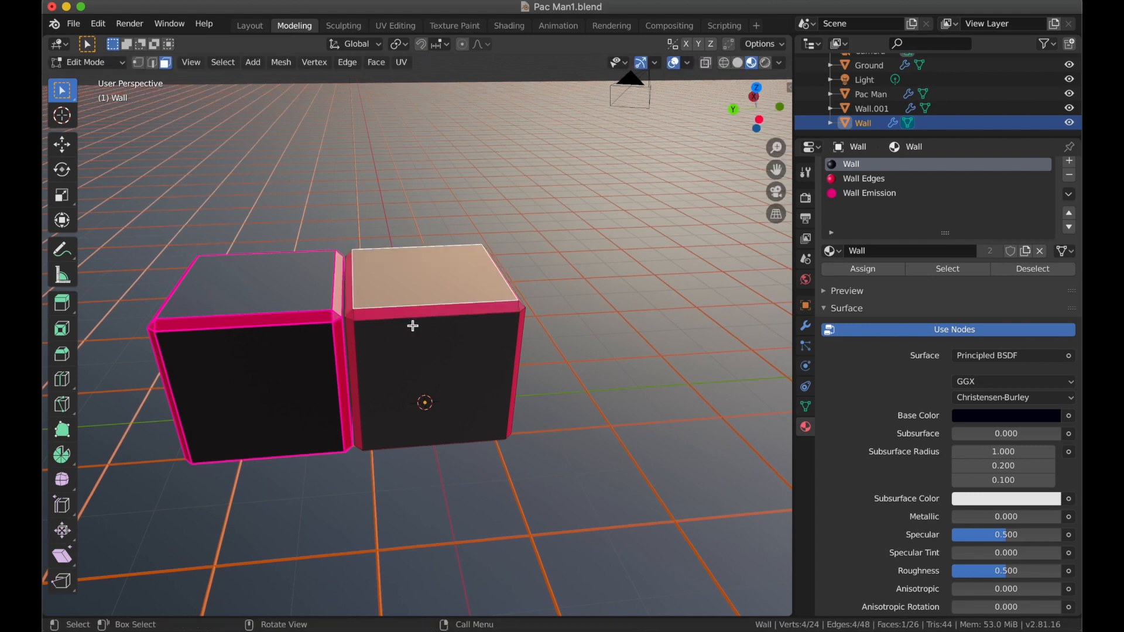
key("Tab")
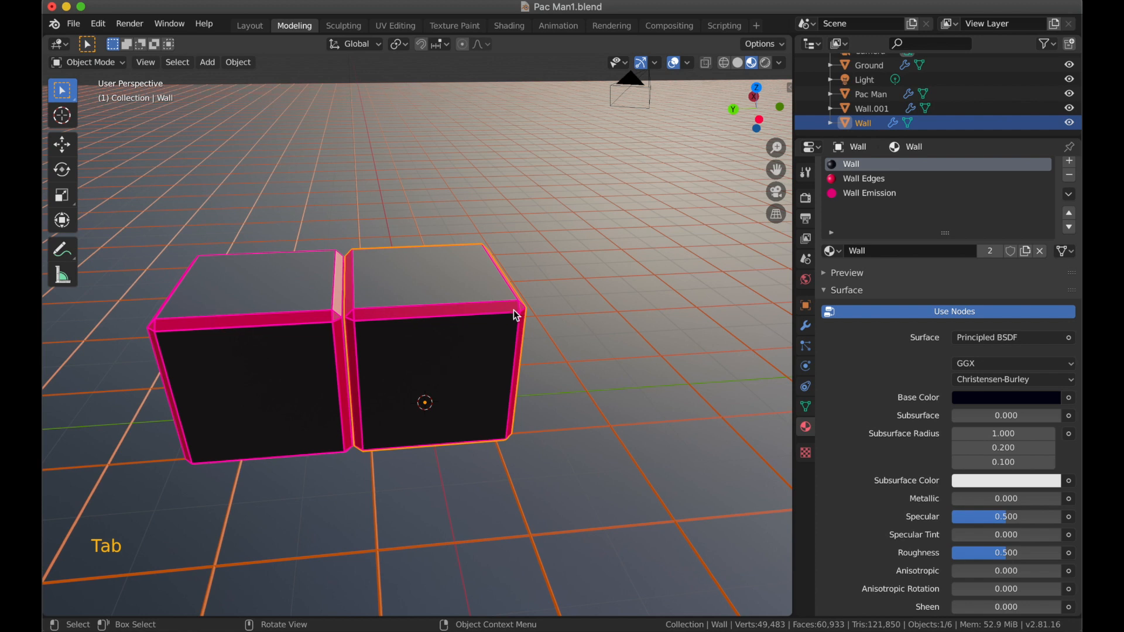
Delete the duplicated wall cube Wall.001.
left_click(282, 306)
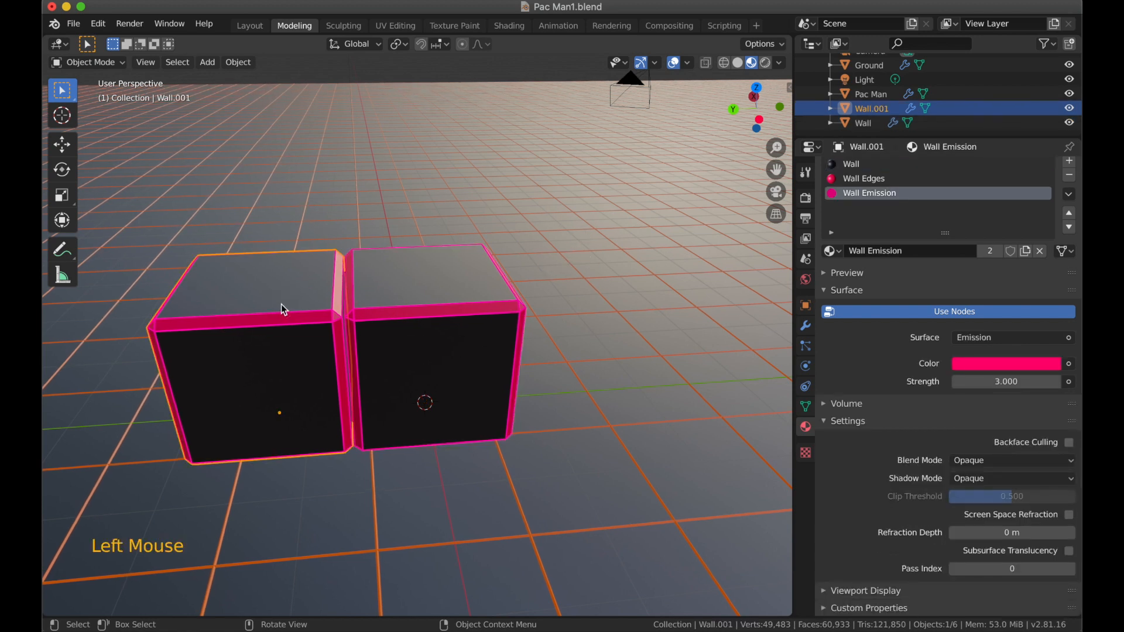
key("x")
left_click(276, 305)
Create a linked duplicate of the Wall cube, offset -2.5 m along the global Y axis.
middle_click_drag(247, 353, 295, 357)
left_click(407, 275)
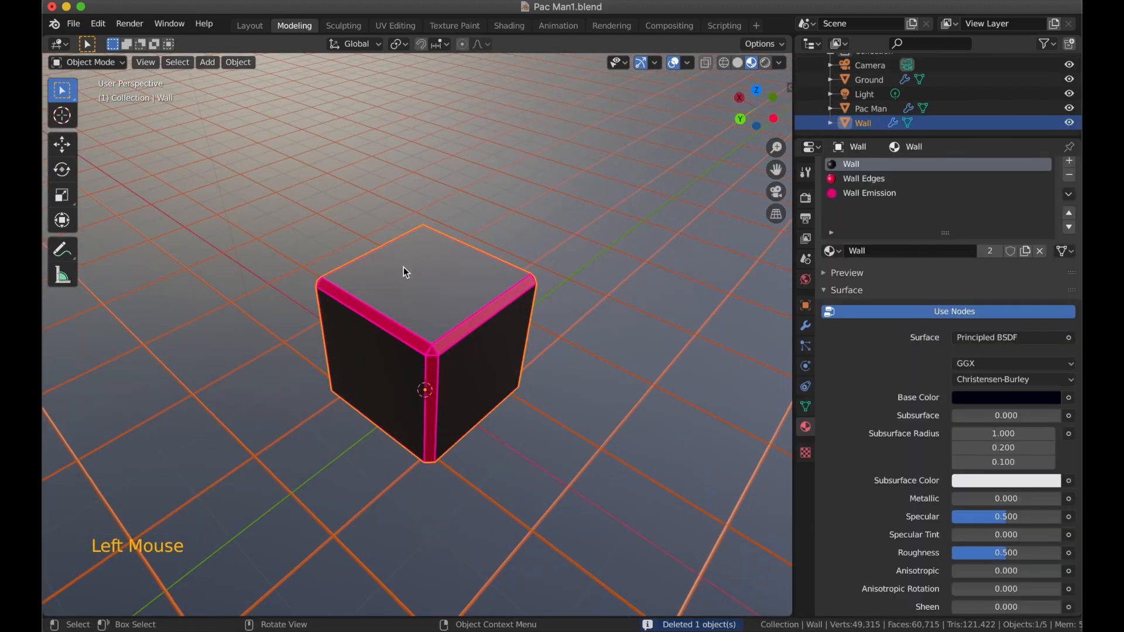
key("alt+d")
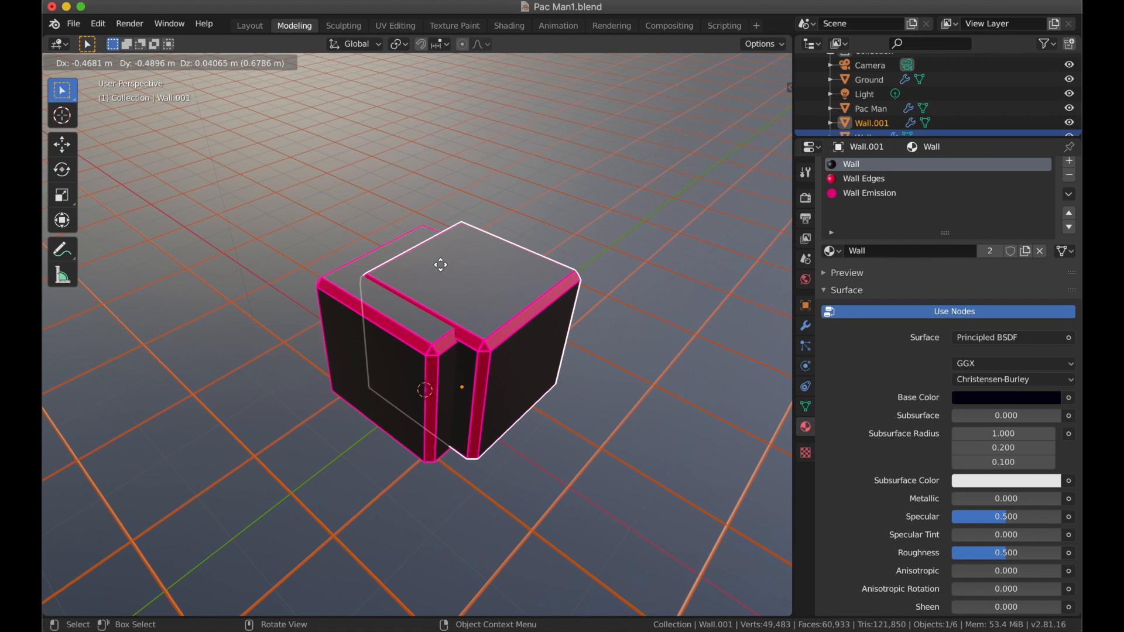
key("y")
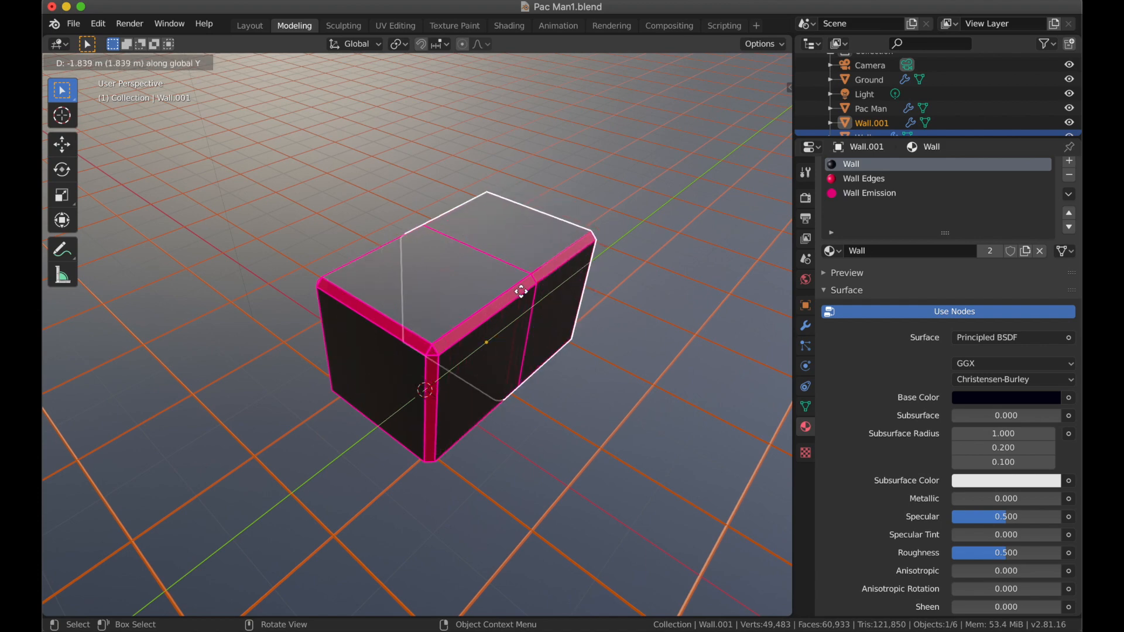
type("-2.5")
key("Return")
Try moving the original Wall cube's top face in Edit Mode to test the mesh link with its duplicate.
middle_click_drag(575, 342, 473, 339)
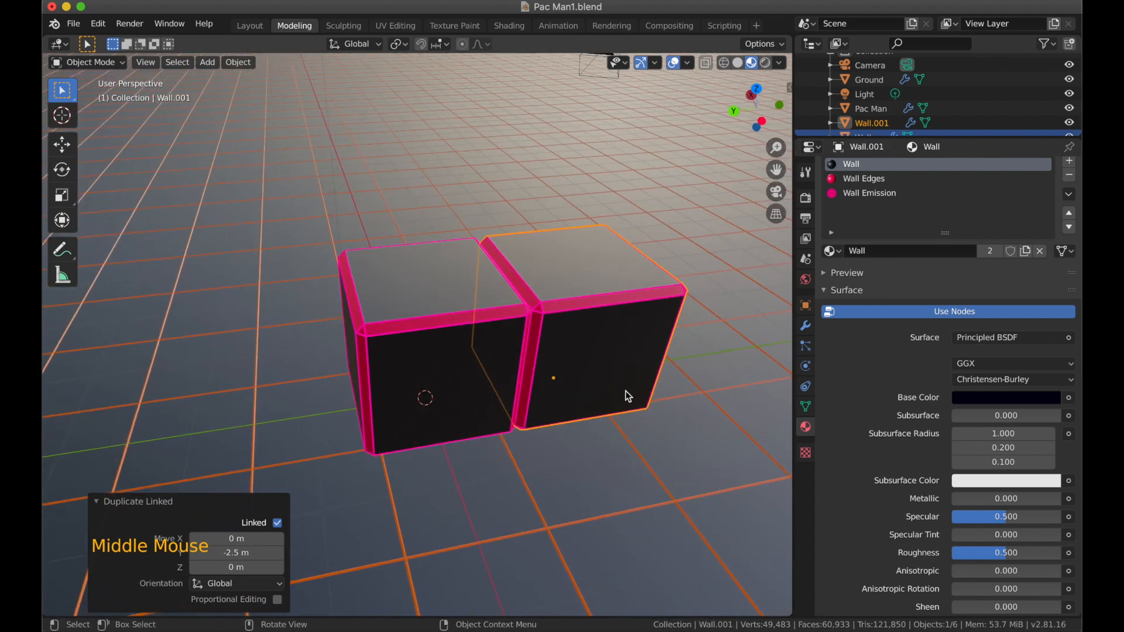
left_click(468, 326)
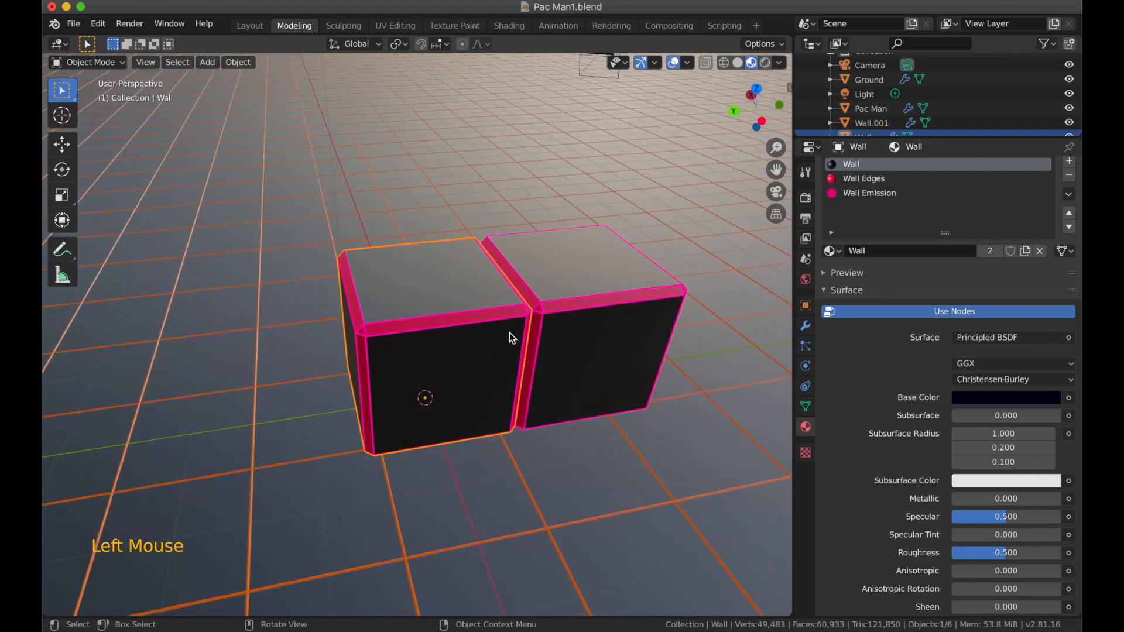
key("Tab")
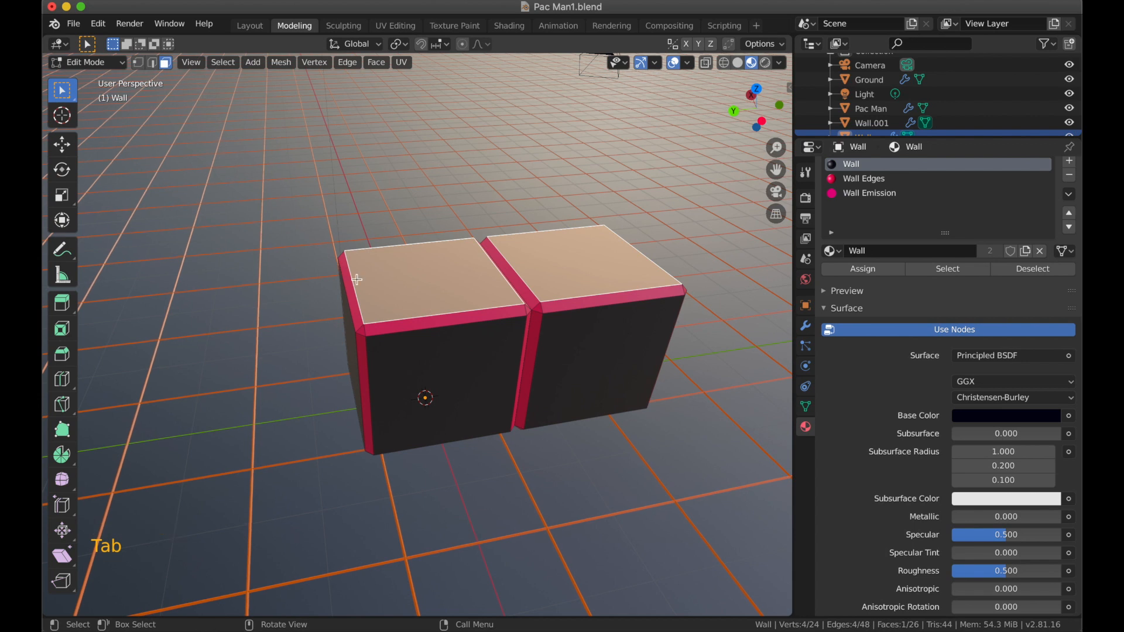
left_click_drag(424, 355, 616, 370)
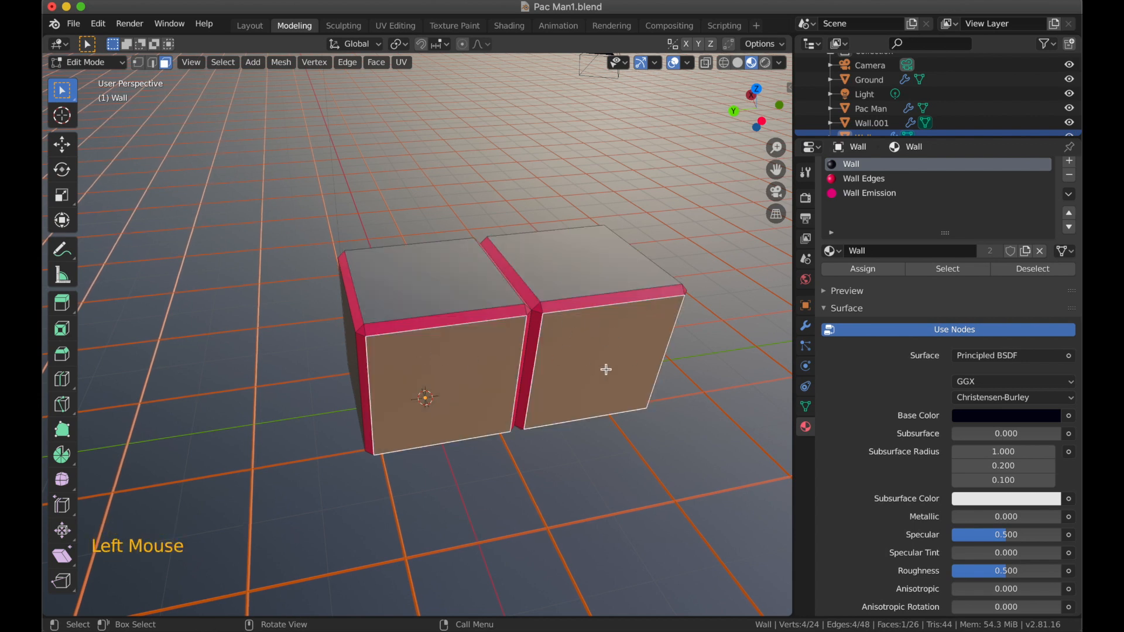
left_click(428, 301)
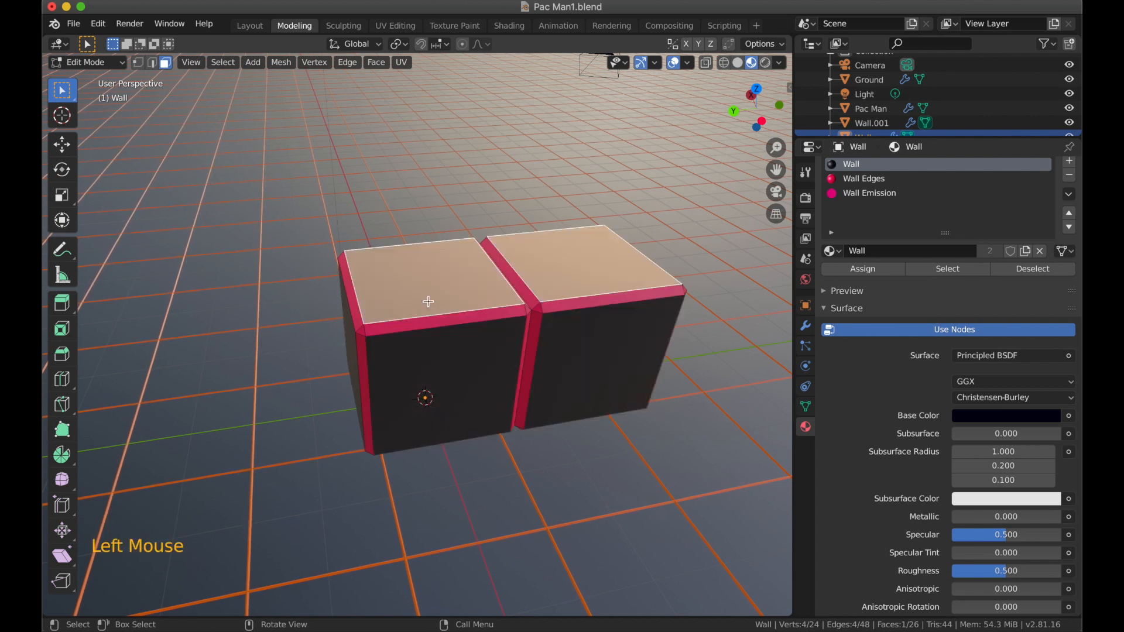
key("g")
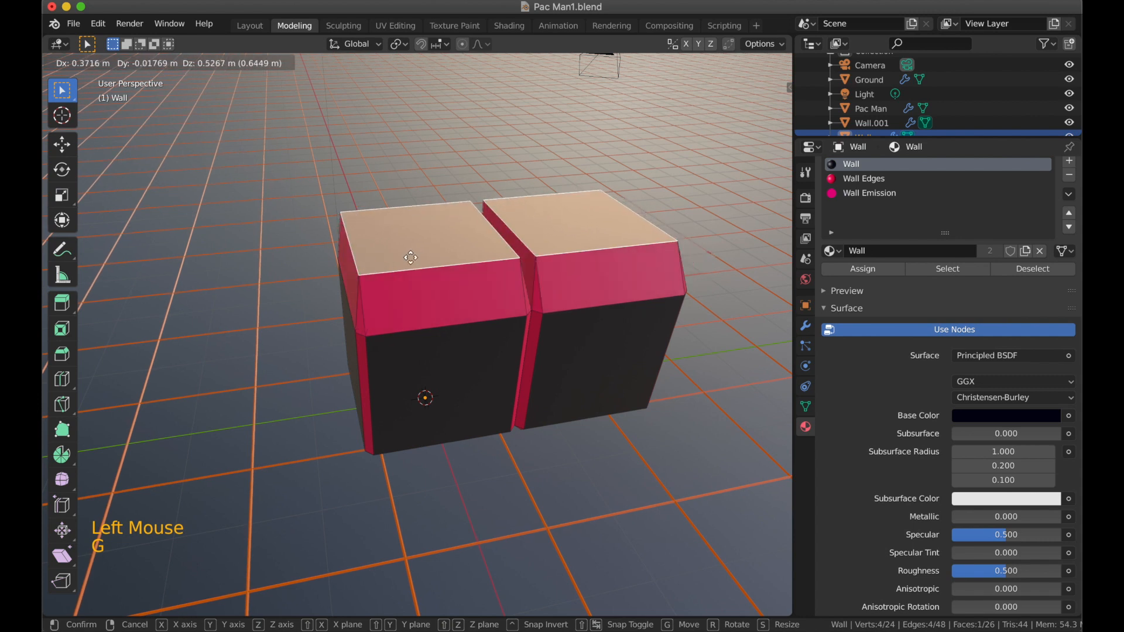
key("Escape")
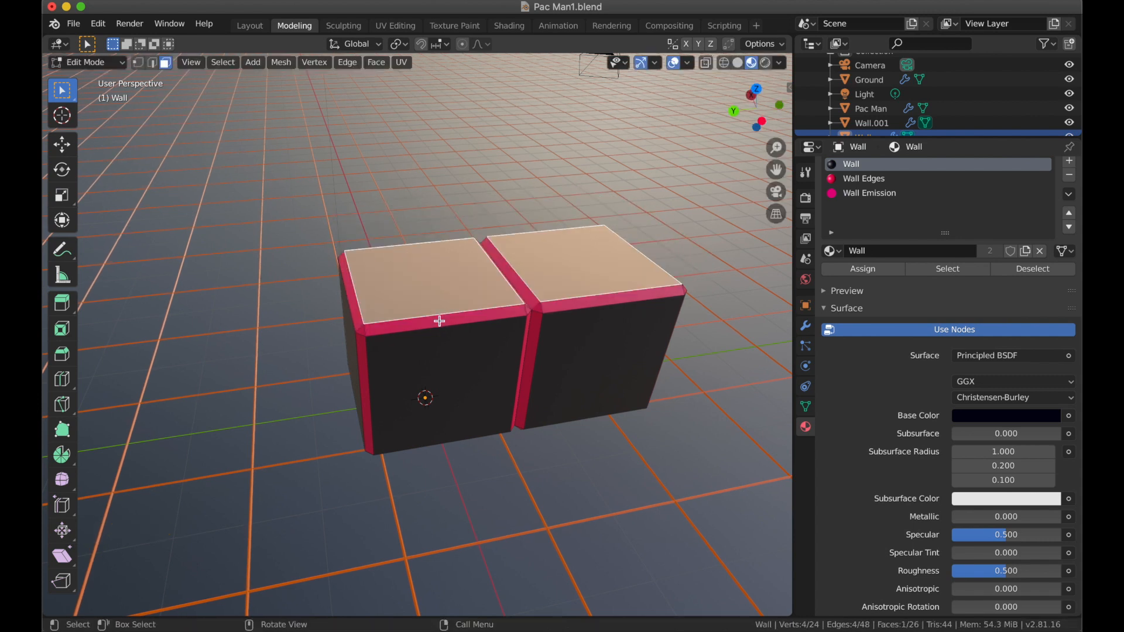
scroll(890, 100, "down", 1)
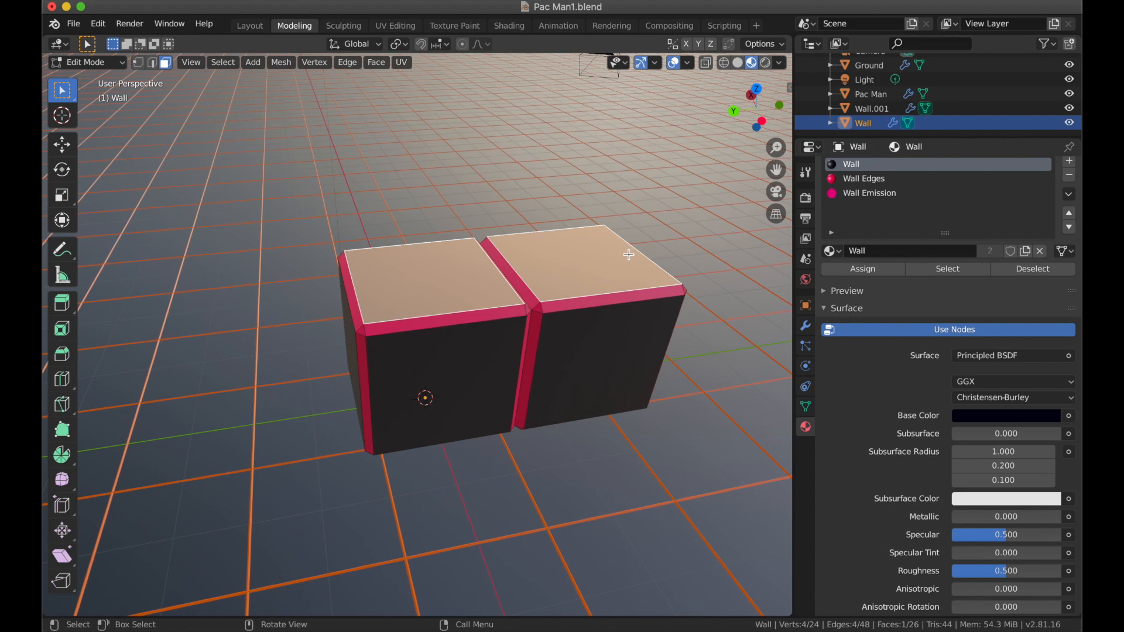
key("Tab")
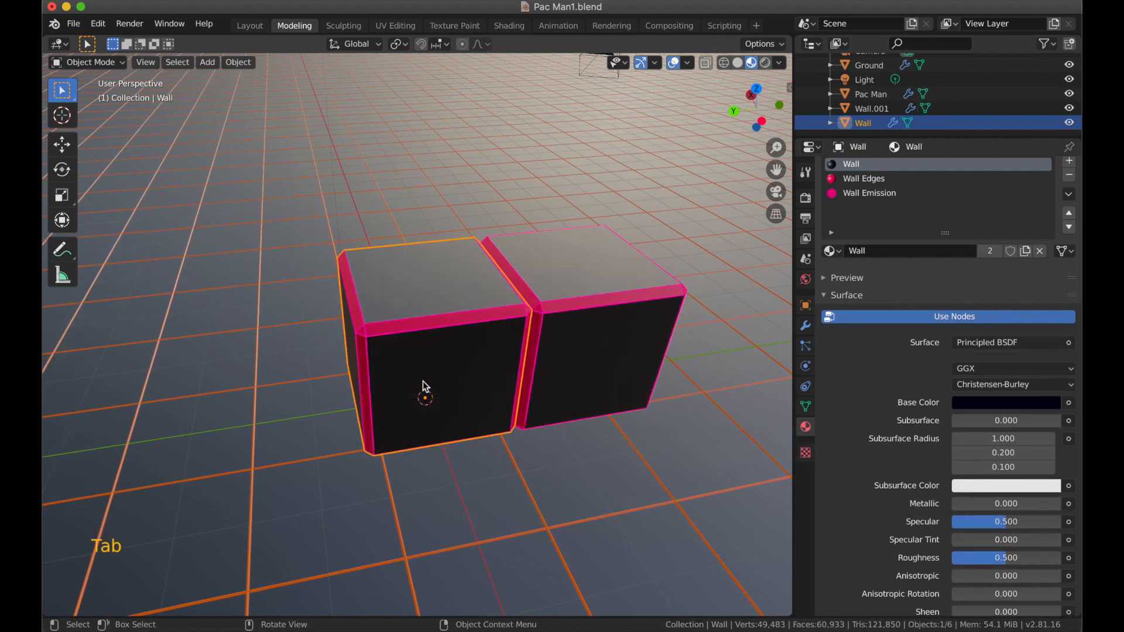
Try moving only the original Wall cube along the global X axis in Object Mode.
middle_click_drag(487, 403, 532, 402)
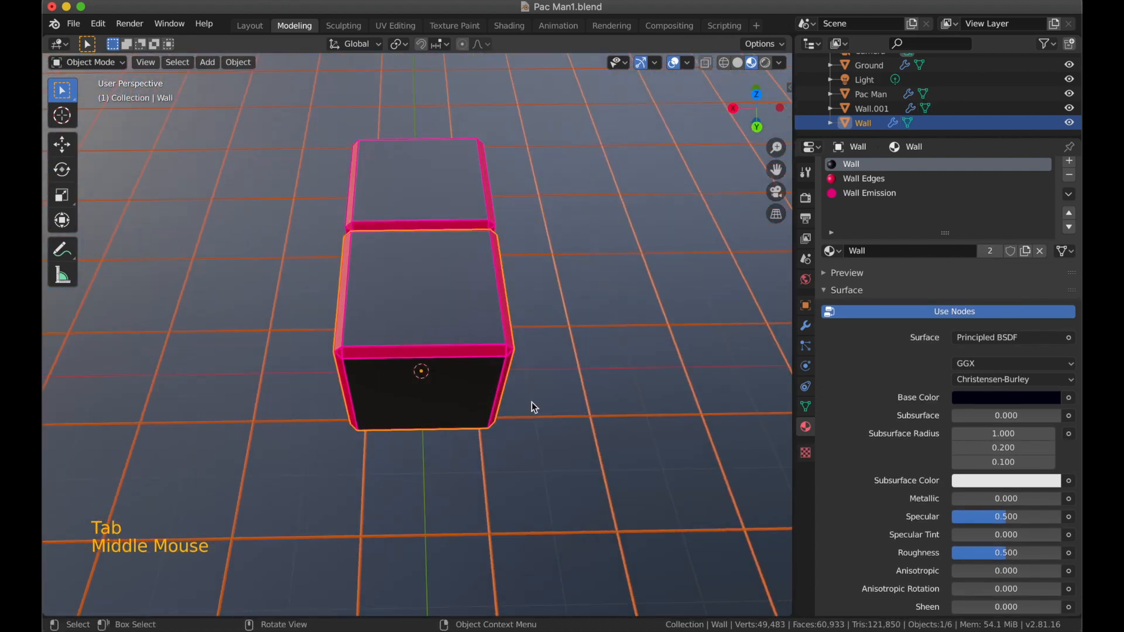
key("Tab")
key("Tab")
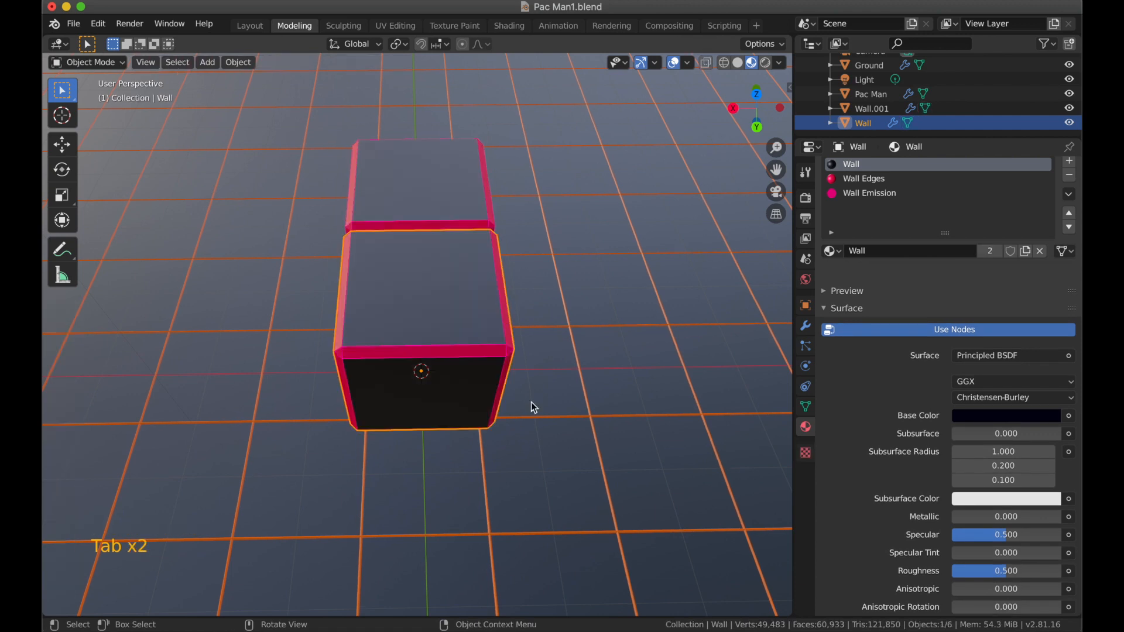
key("g")
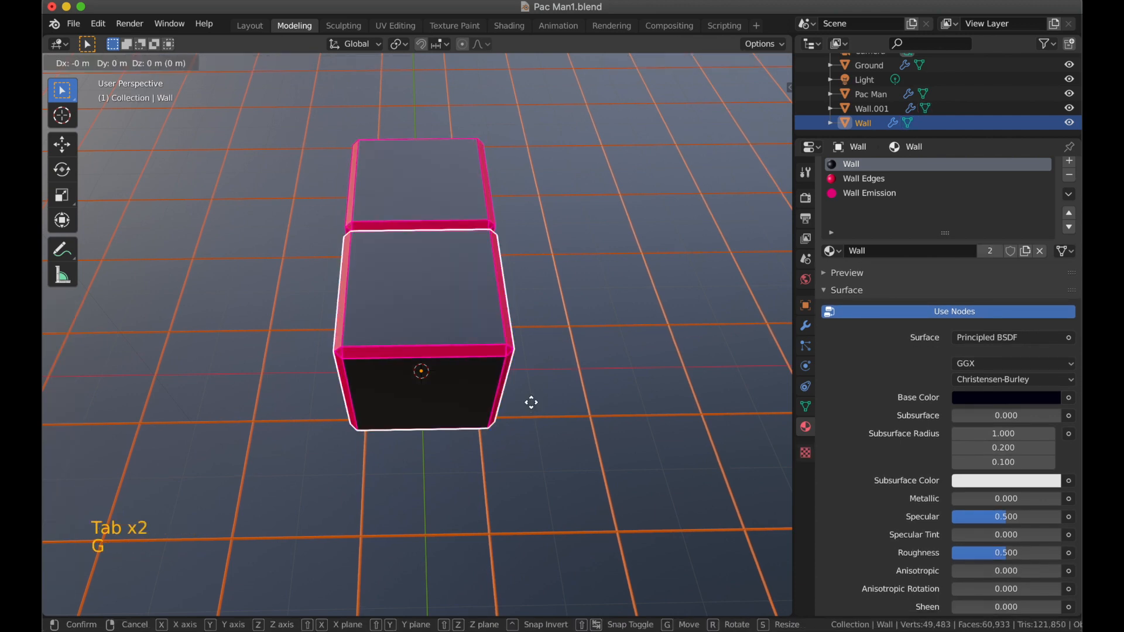
key("x")
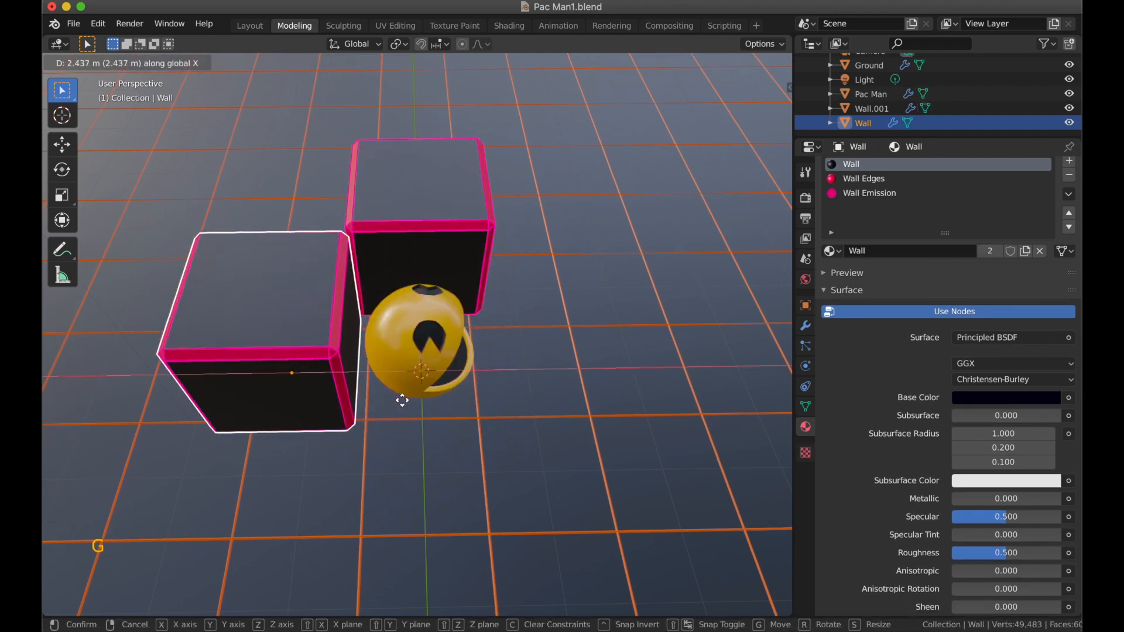
left_click(453, 294)
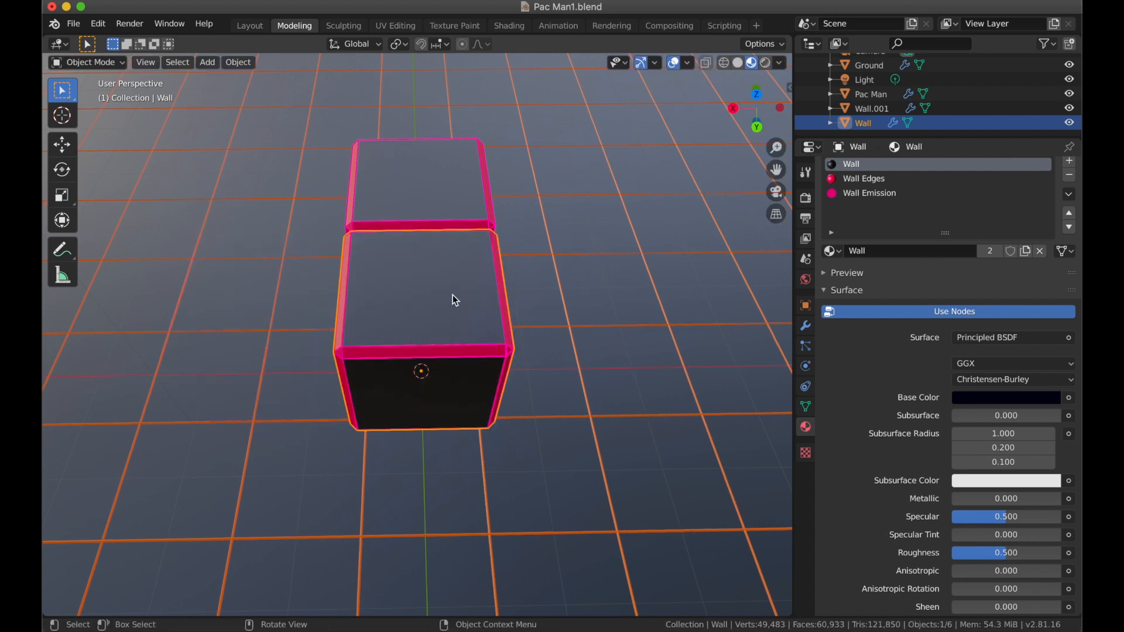
Select both wall cubes and move them 2.5 m along the global X axis, beside the Pac Man model.
left_click(419, 191, "shift")
key("g")
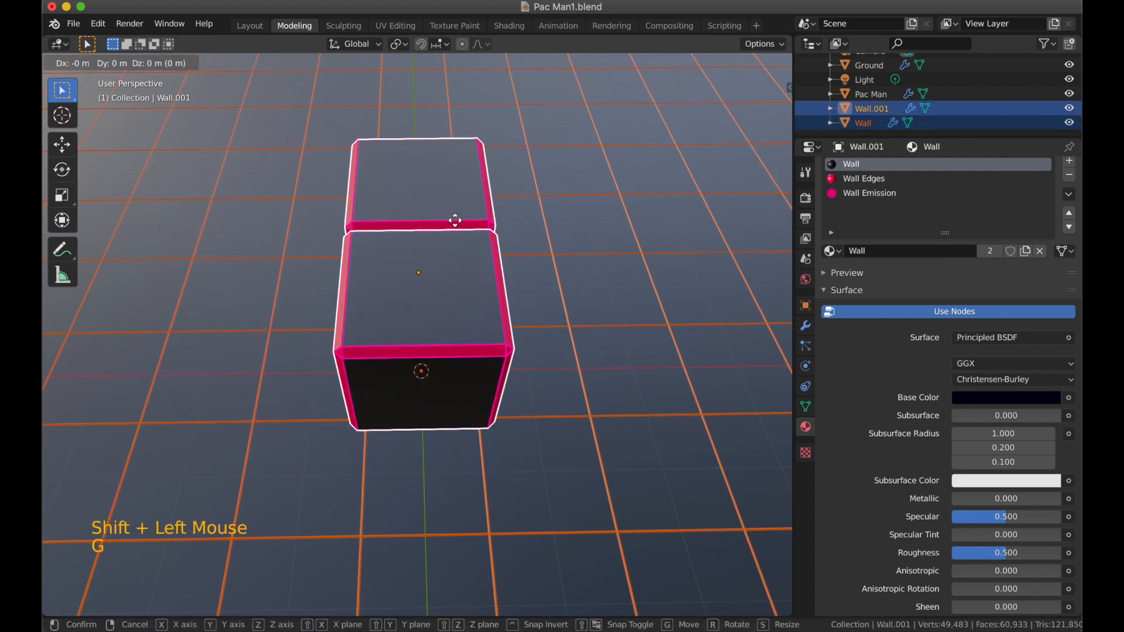
key("x")
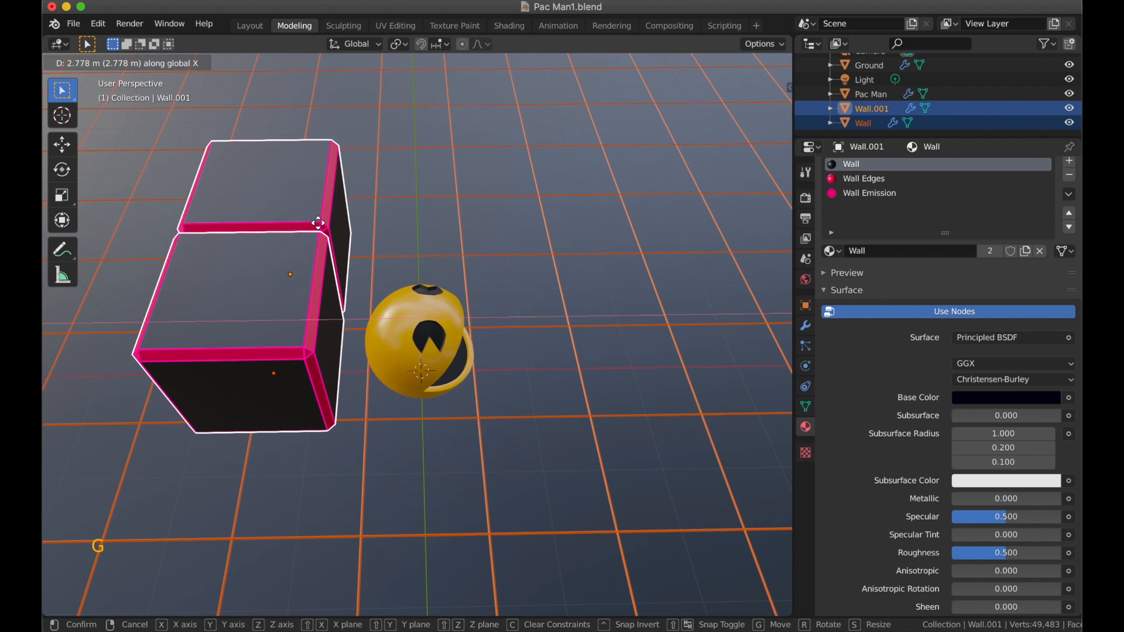
type("2.5")
key("Return")
middle_click_drag(514, 335, 336, 328)
scroll(414, 371, "up", 1)
scroll(415, 371, "down", 1)
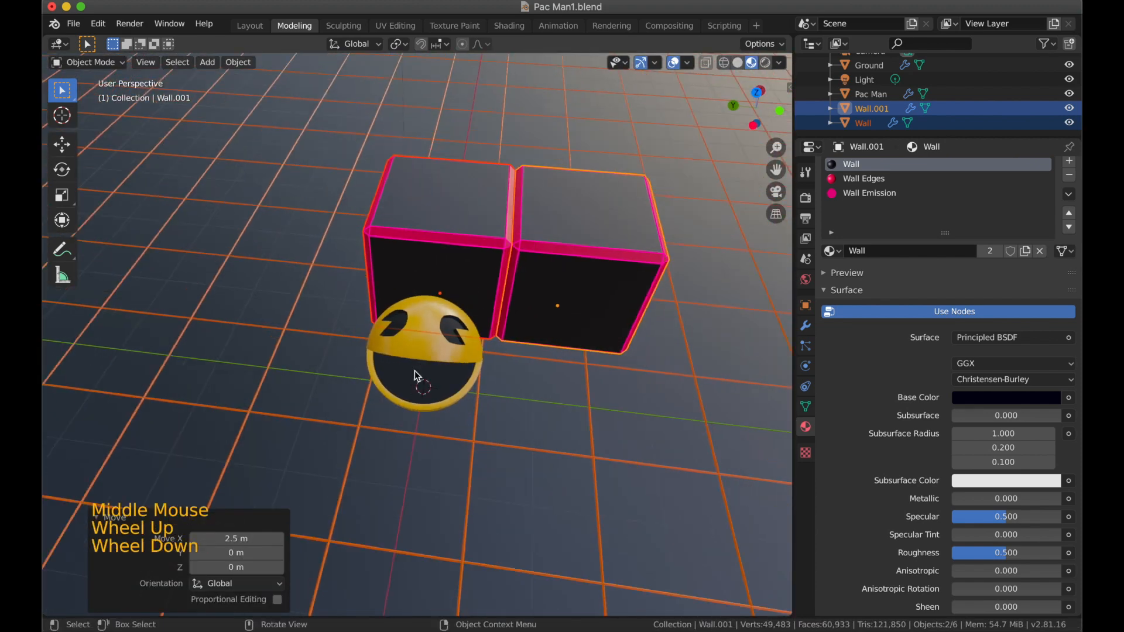
scroll(415, 371, "down", 3)
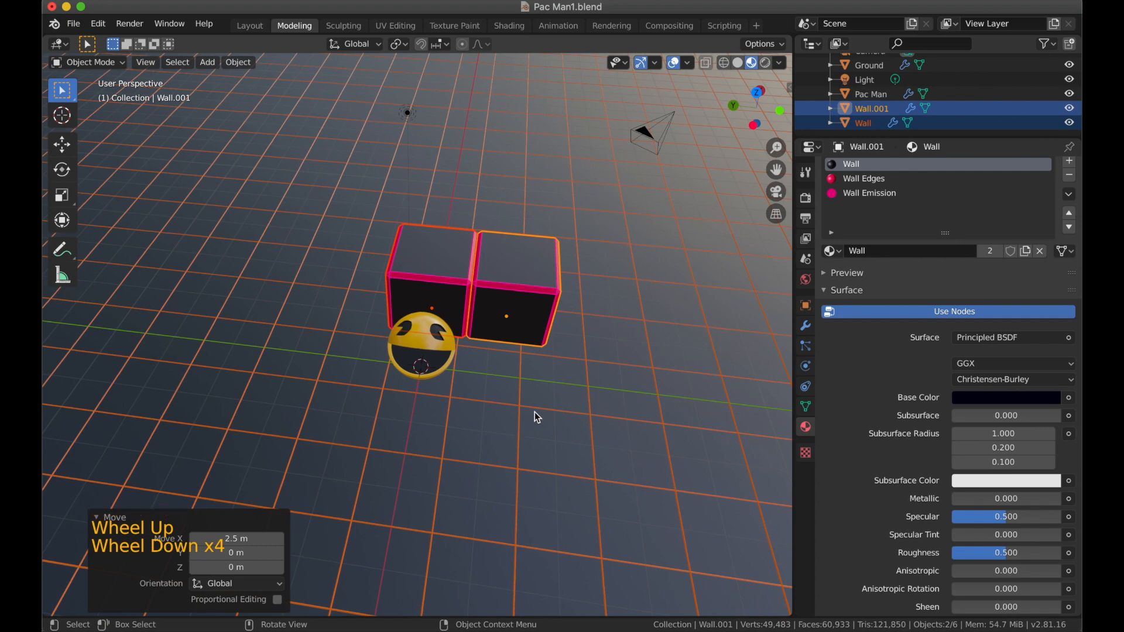
scroll(537, 416, "up", 1)
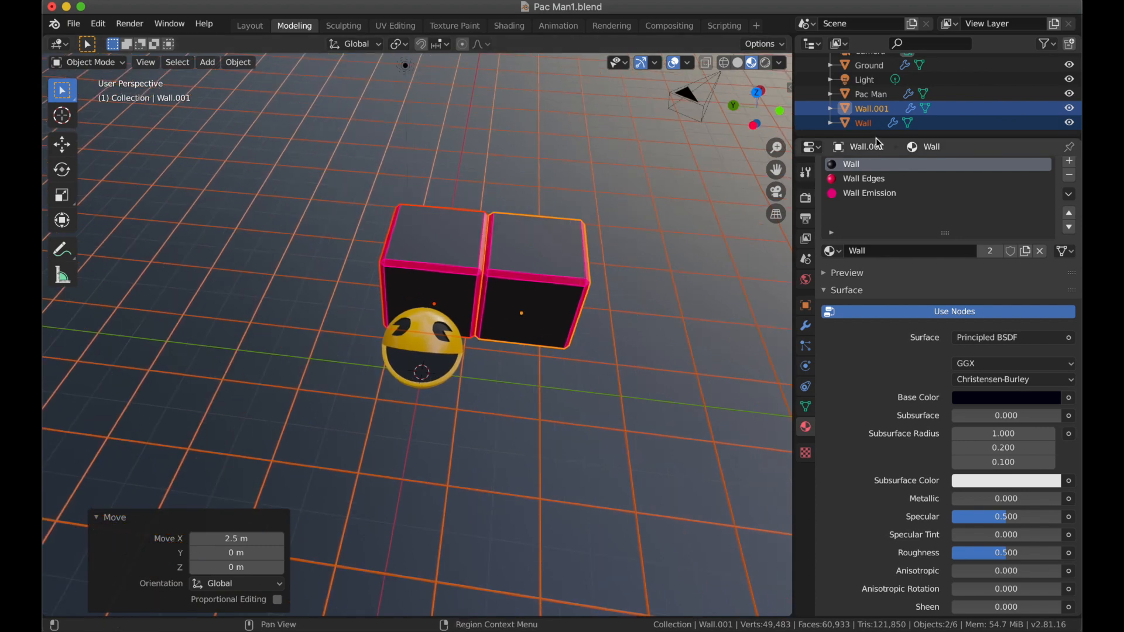
Enlarge the outliner area and add a new collection to the scene.
left_click_drag(877, 139, 880, 242)
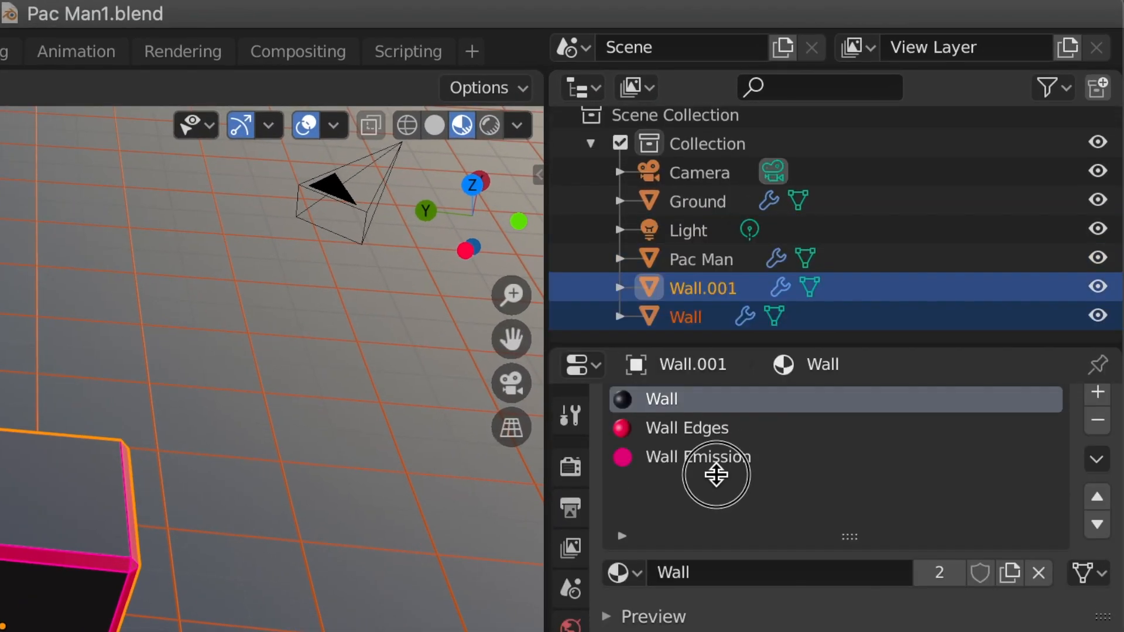
left_click_drag(716, 474, 694, 509)
right_click(671, 398)
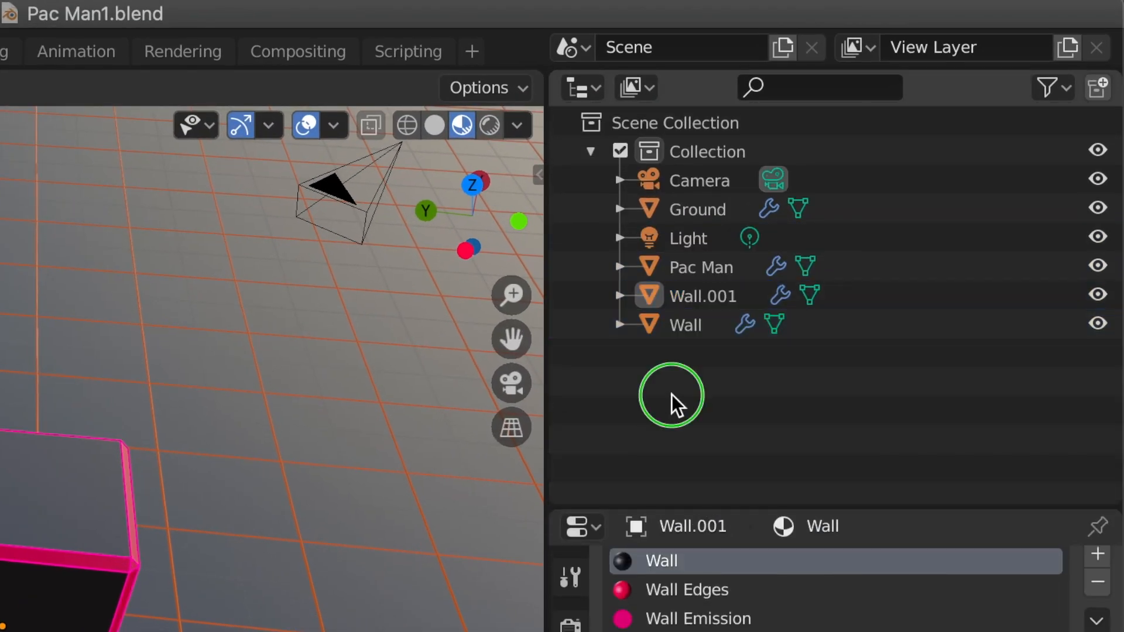
left_click(671, 397)
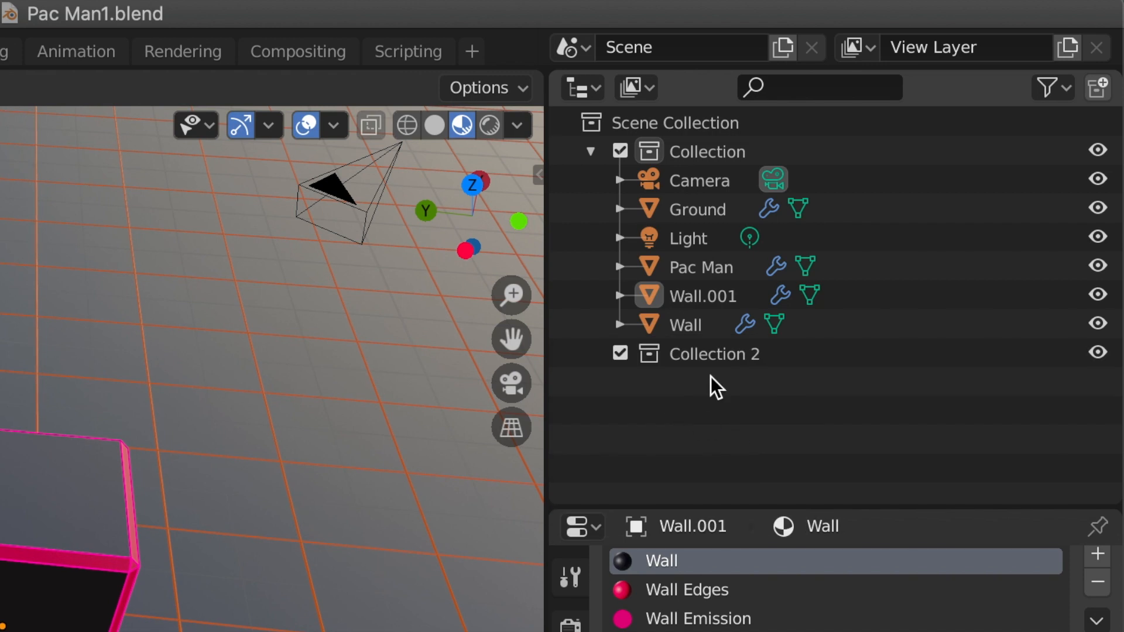
Rename the new collection as Wall Cubes.
double_click(709, 360)
type("Wal")
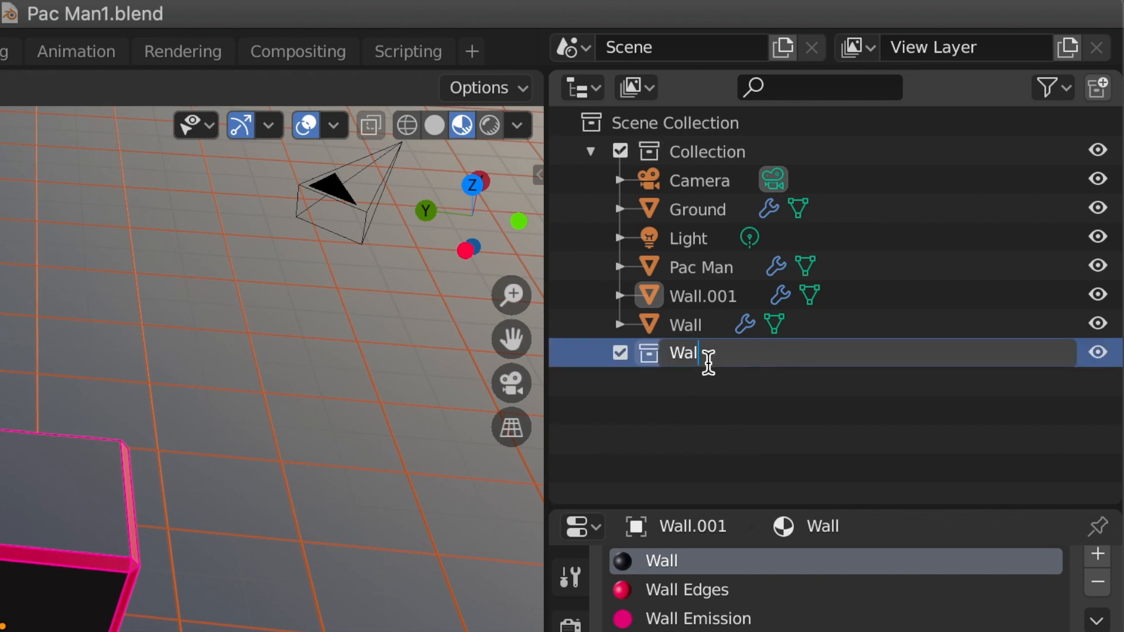
type("l Cubs")
key("Left")
type("e")
key("Return")
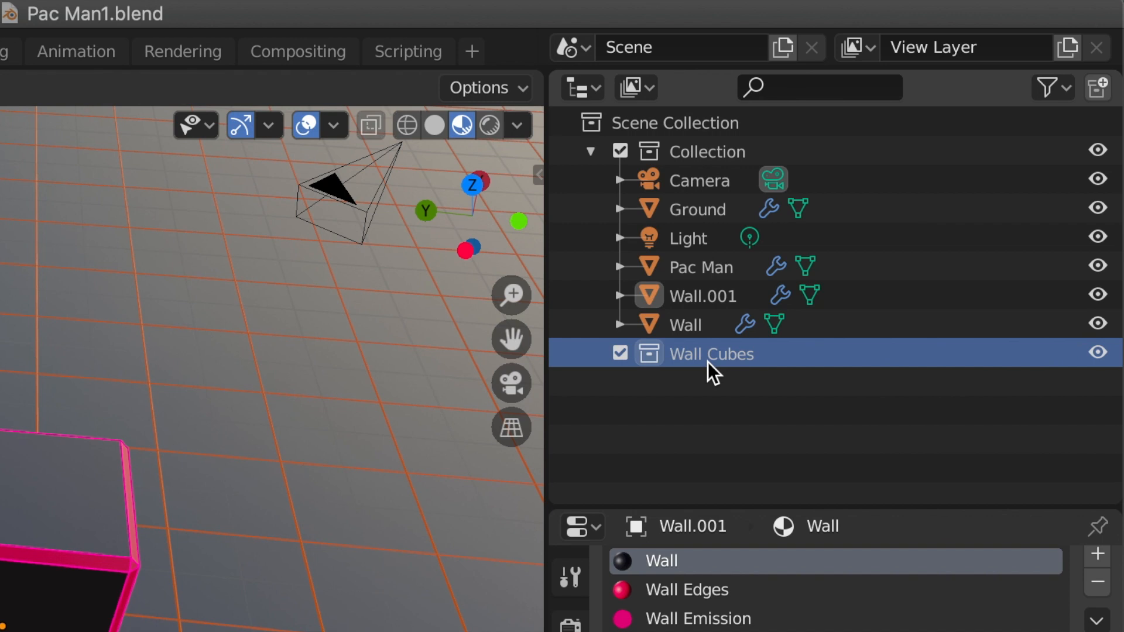
Move the Wall and Wall.001 objects into the Wall Cubes collection and hide that collection in the viewport.
left_click(712, 293)
left_click(688, 326, "ctrl")
left_click_drag(702, 331, 707, 358)
left_click(725, 448)
left_click(1104, 297)
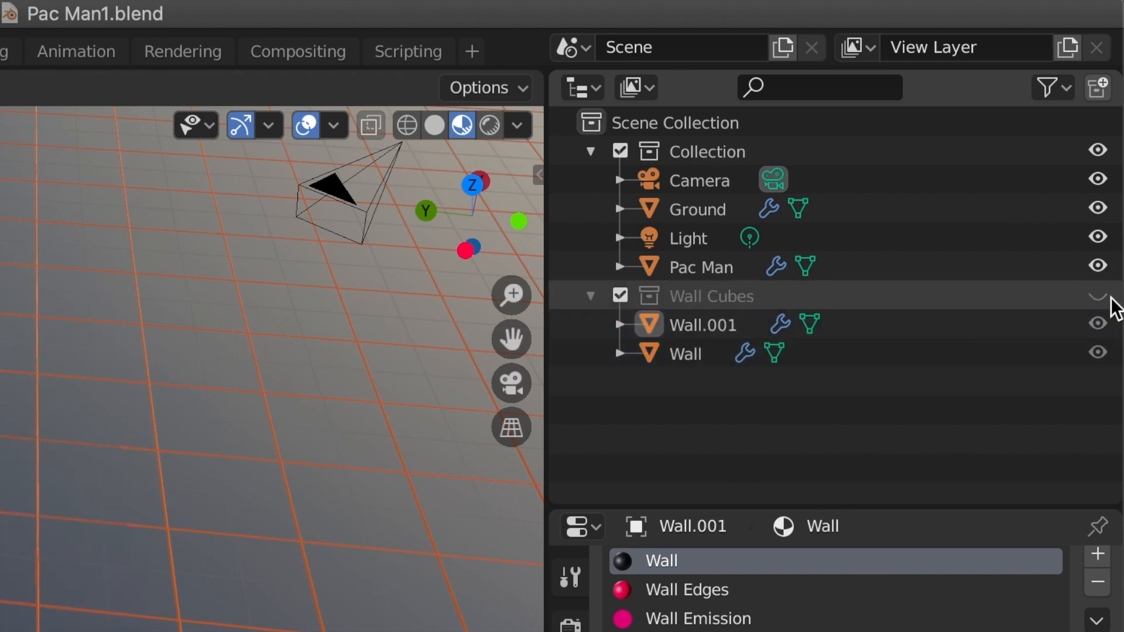
Show the Wall Cubes collection in the viewport again and select the Wall cube beside Pac Man.
left_click(1104, 297)
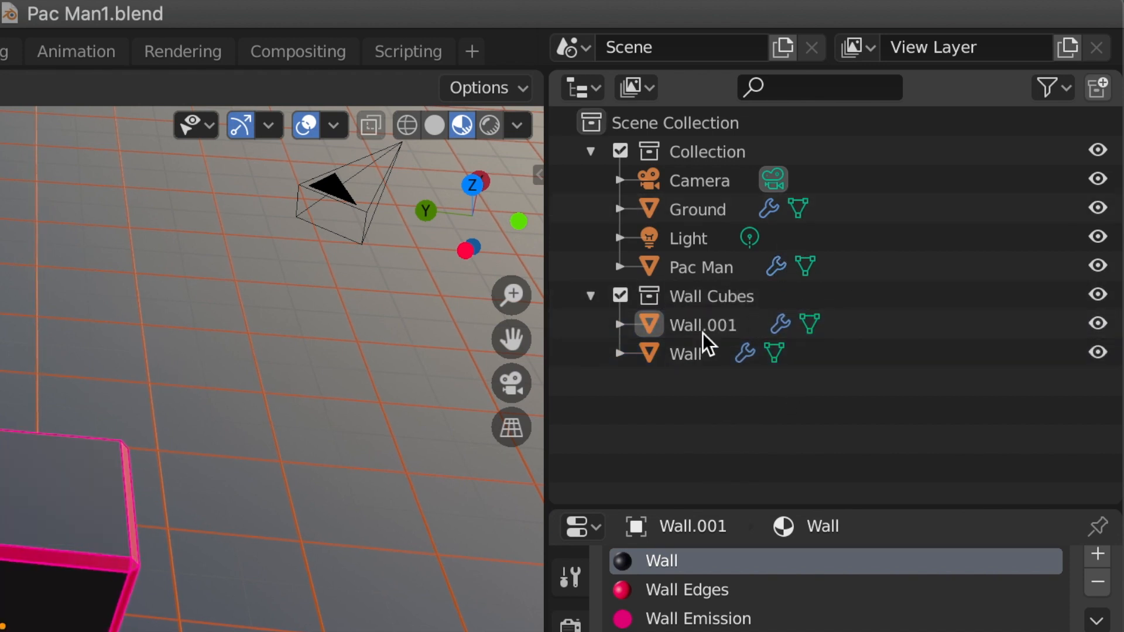
left_click(684, 353)
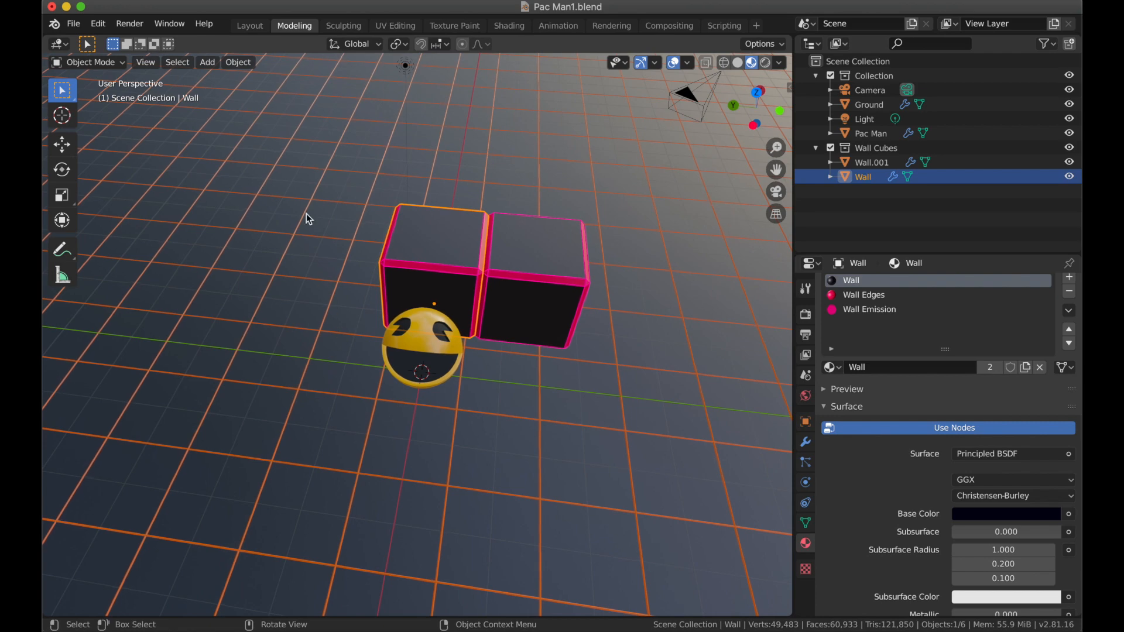
middle_click_drag(527, 263, 552, 334)
scroll(552, 334, "up", 2)
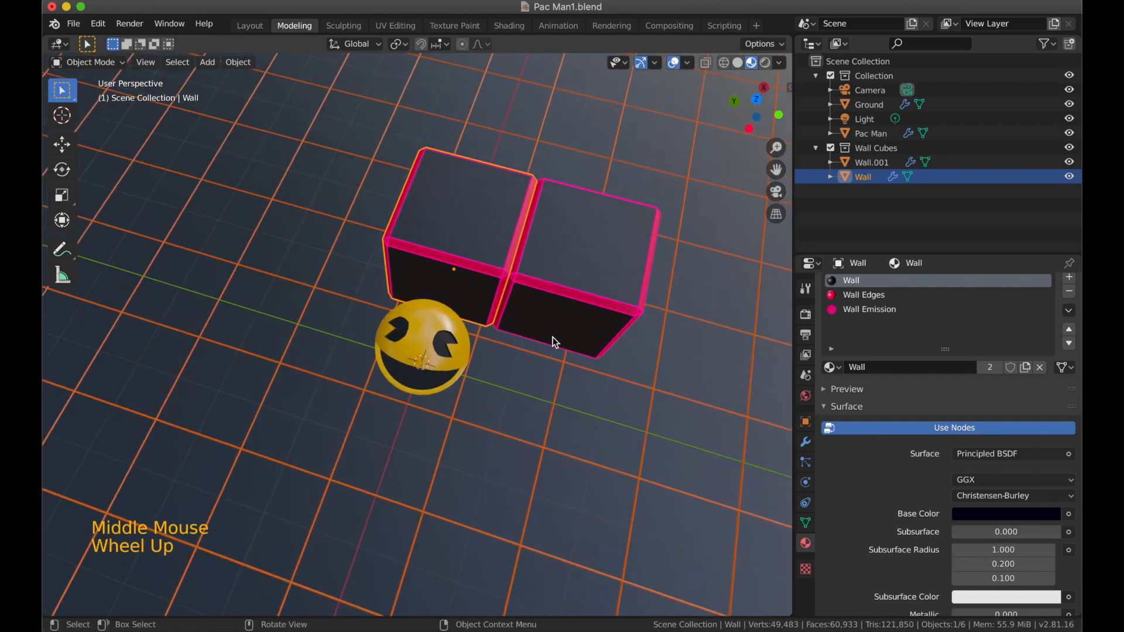
Make a linked duplicate of the Wall cube along Y with a one-cube gap, and view the scene from the top.
key("alt+d")
left_click(364, 281)
scroll(363, 281, "down", 2)
middle_click_drag(364, 281, 753, 95)
left_click(752, 96)
middle_click_drag(529, 319, 512, 379, "shift")
Add a linked duplicate of the new cube at -2.5 m along the global X axis.
key("alt+d")
key("x")
key("minus")
key("2")
key("period")
key("5")
key("Return")
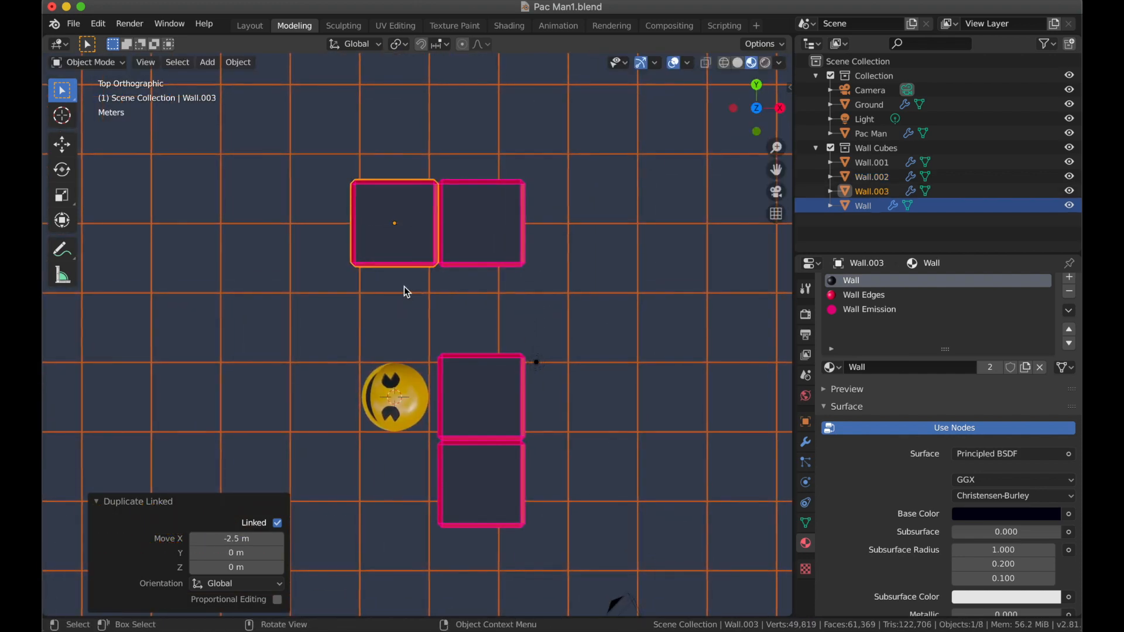
Add another linked duplicate at -5 m along X, leaving a gap in the row of cubes.
key("alt+d")
key("x")
key("minus")
key("5")
key("Return")
Make a linked duplicate of the separated cube at -2.5 m along Y to form a two-cube wall.
key("alt+d")
key("y")
key("minus")
key("2")
key("period")
key("5")
key("Return")
Select Wall.001 and add a linked duplicate of it at -2.5 m along X, next to Pac Man.
left_click(474, 495)
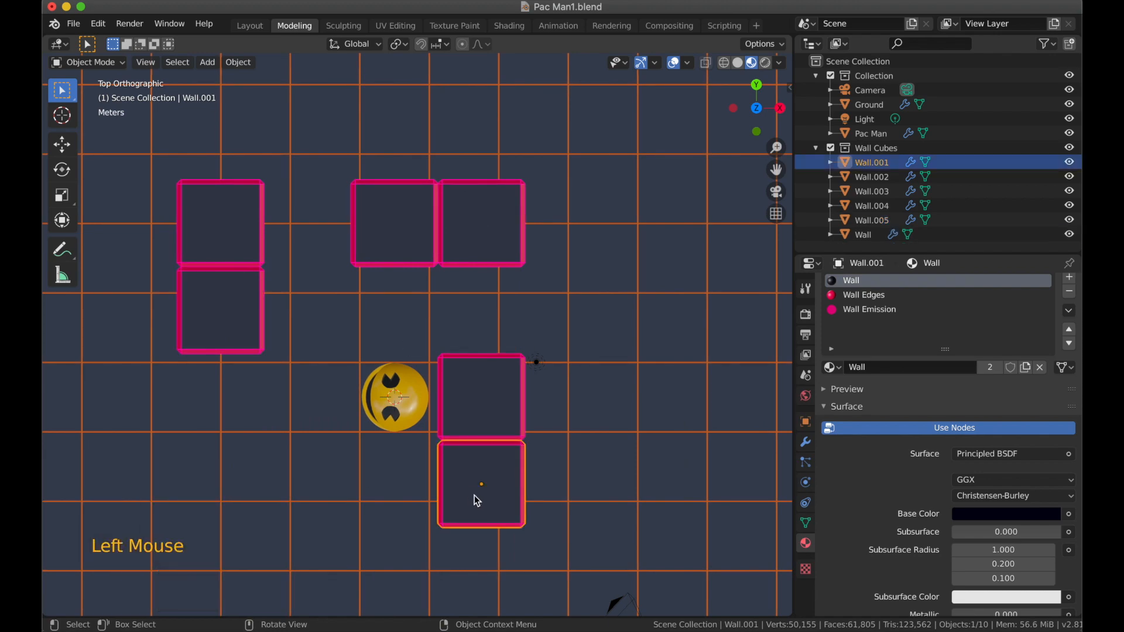
key("alt+d")
key("x")
key("minus")
key("2")
key("period")
key("5")
key("Return")
Hide the viewport overlays and examine the wall blocks around Pac Man in perspective.
scroll(328, 470, "down", 2)
middle_click_drag(327, 470, 551, 282)
left_click(675, 64)
scroll(606, 370, "up", 2)
mouse_move(517, 469)
middle_mouse_down()
mouse_move(522, 451)
mouse_move(518, 463)
middle_mouse_up()
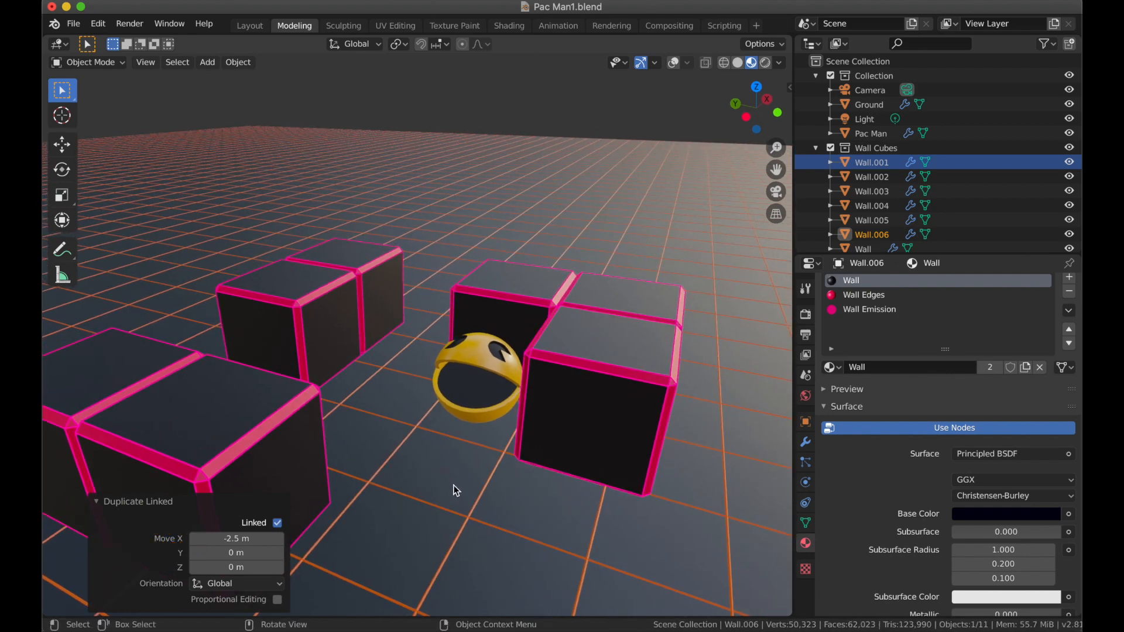
middle_click_drag(417, 437, 410, 467)
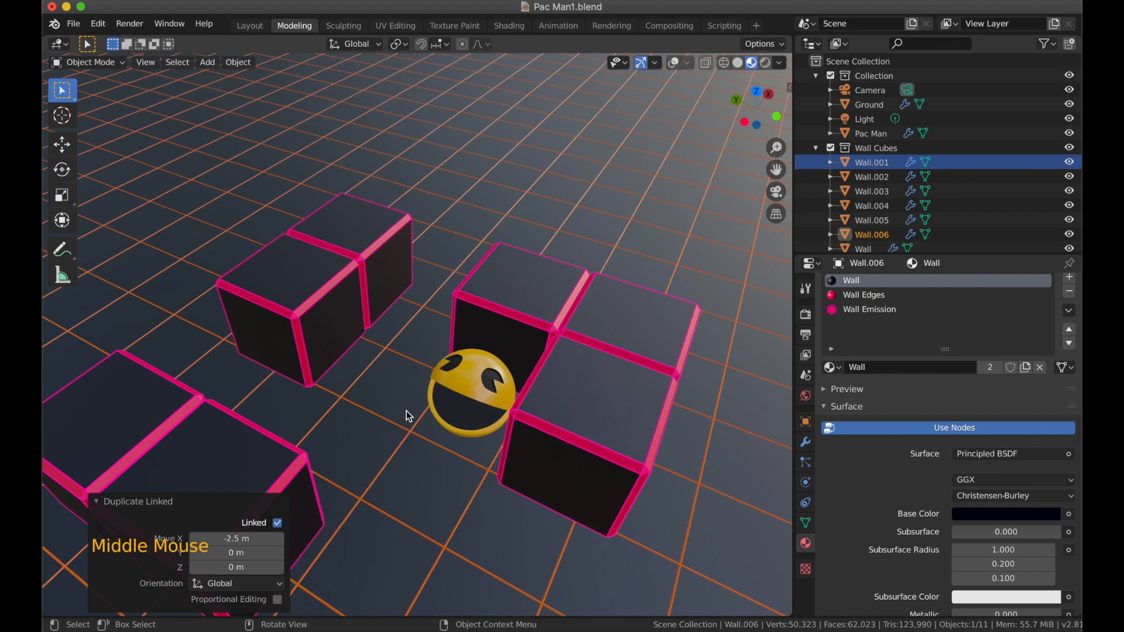
middle_click_drag(386, 423, 482, 373, "shift")
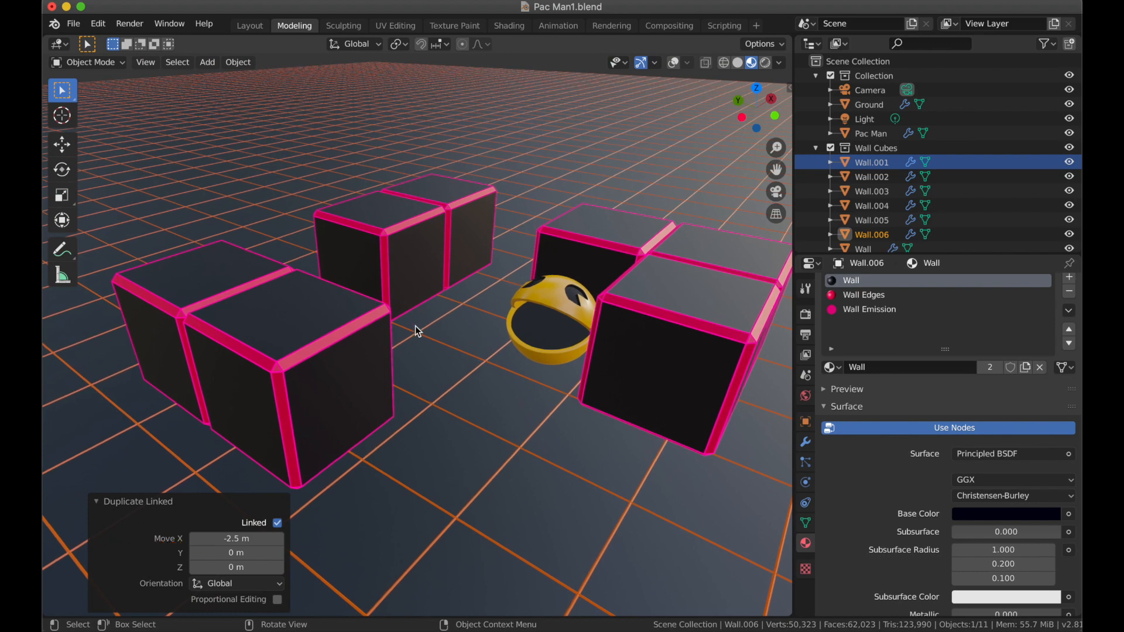
Select Pac Man, show the viewport overlays again and check its position between the walls.
left_click(560, 310)
middle_click_drag(524, 325, 511, 400)
left_click(673, 63)
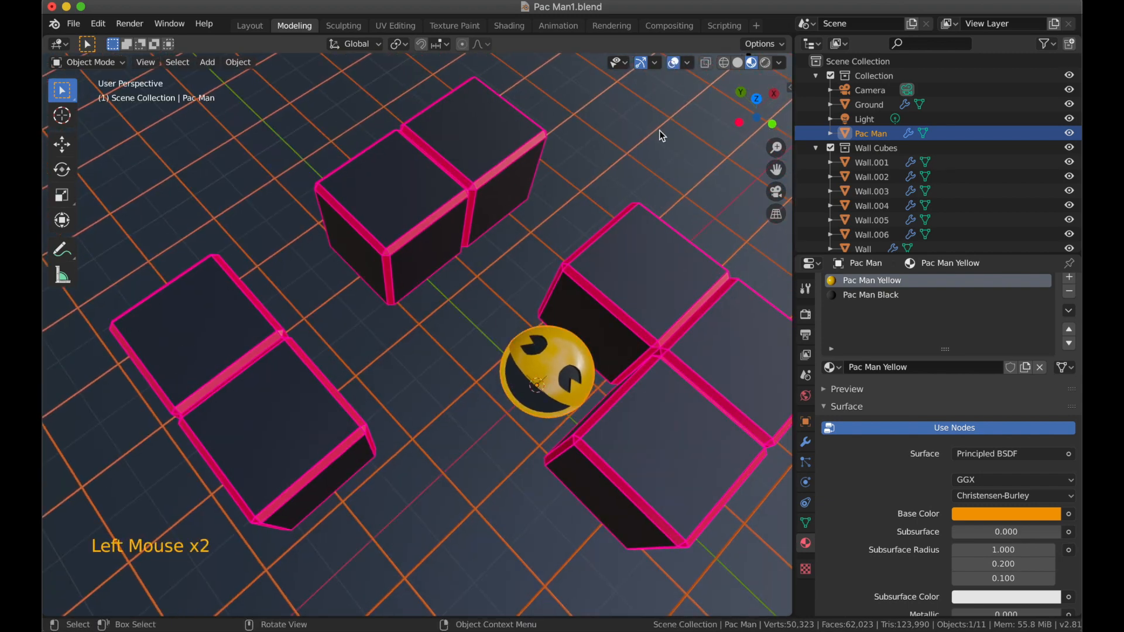
scroll(550, 416, "down", 2)
middle_click_drag(550, 416, 563, 152)
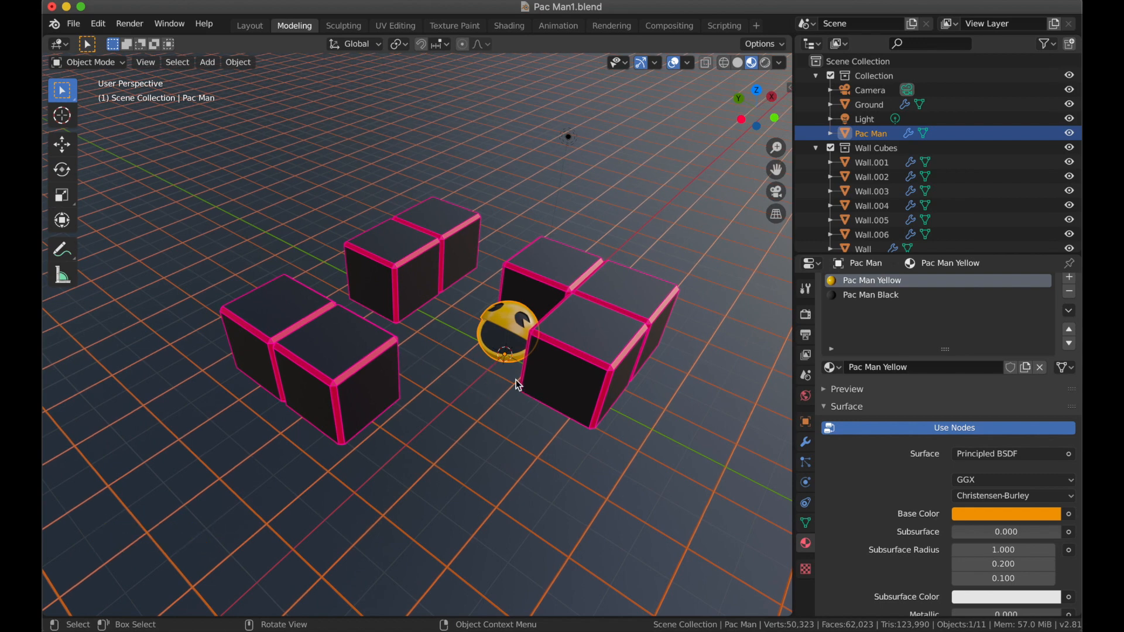
scroll(518, 385, "up", 1)
scroll(518, 386, "down", 1)
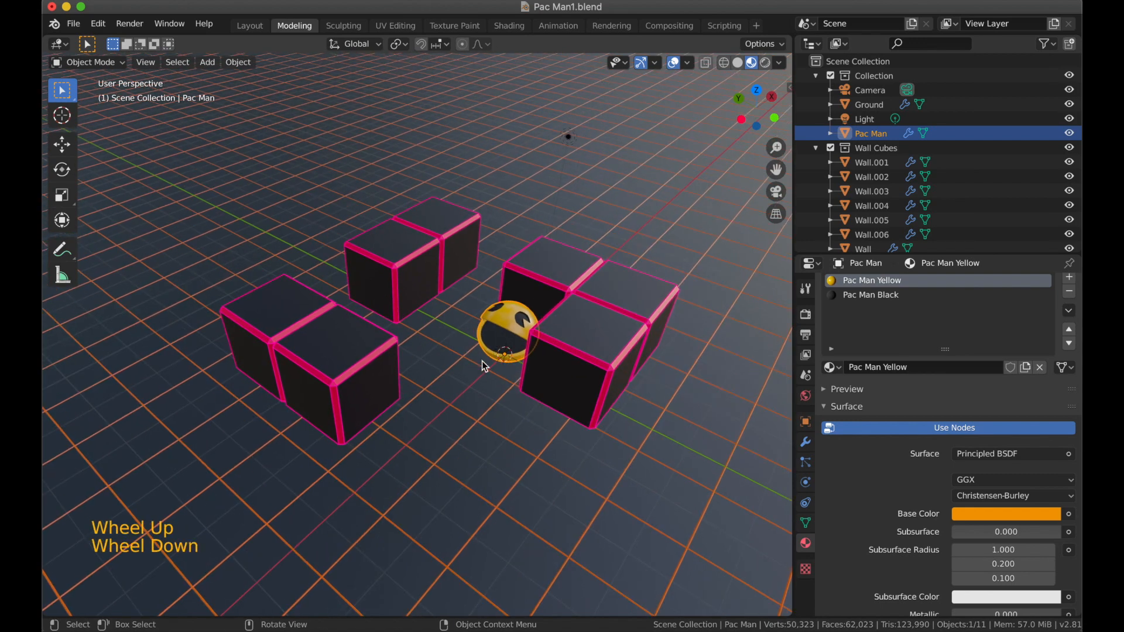
Make linked duplicates of the Wall and Wall.002 cubes 5 m along the global X axis.
middle_click_drag(485, 367, 417, 396)
left_click(509, 252)
key("alt+d")
key("x")
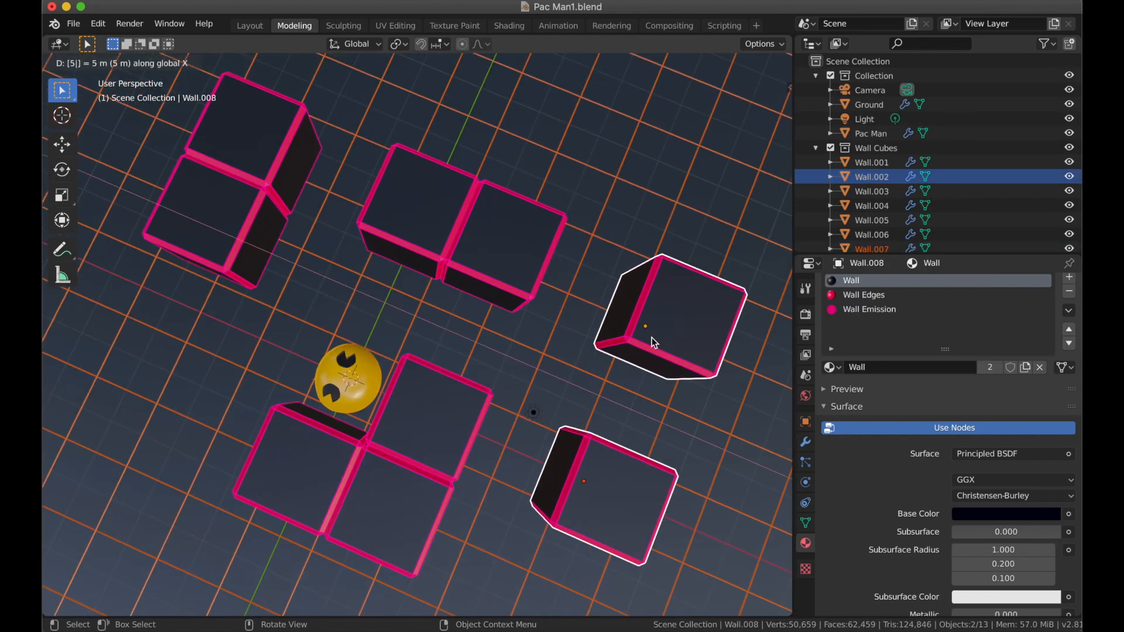
left_click(652, 337)
Add linked duplicates around the two new cubes to build a four-cube column with one side branch behind Pac Man.
key("alt+d")
key("alt+d")
type("y4")
key("Return")
key("alt+d")
left_click(402, 241)
key("alt+d")
left_click(256, 235)
key("alt+d")
key("alt+d")
key("Return")
Working from the top view, add linked duplicates along X and Y to start new wall blocks beyond the two-cube pairs.
key("KP_7")
left_click(395, 283)
left_click(395, 367)
key("g")
left_click(434, 199)
key("alt+d")
key("y")
key("x")
key("alt+d")
key("x")
Complete the stepped walls with linked duplicates and add a separate three-cube column at the maze's far corner, ending with a -2.5 m Y offset.
left_click(352, 202)
key("alt+d")
key("y")
key("alt+d")
key("alt+d")
left_click(521, 157)
key("alt+d")
key("alt+d")
key("alt+d")
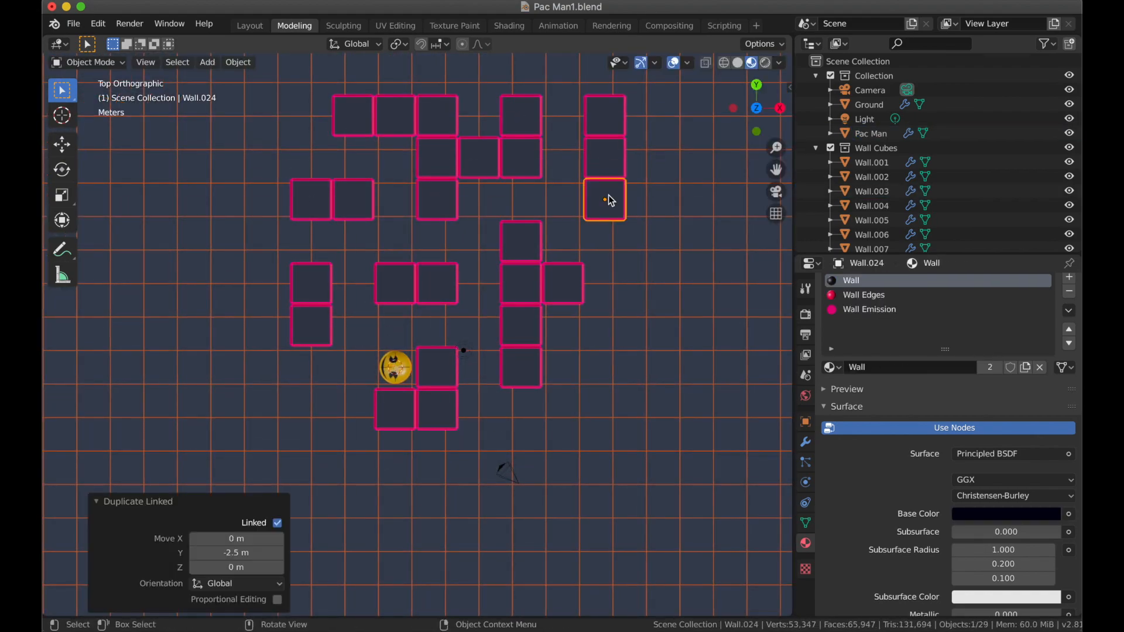
Extend the walls on the side Pac Man faces with linked duplicates, turning the straight pairs into corner-shaped blocks.
middle_click_drag(610, 201, 703, 170)
left_click(322, 407)
key("alt+d")
key("alt+d")
left_click(375, 121)
key("alt+d")
Build a T-shaped block of four linked wall cubes in the empty area diagonally behind Pac Man.
middle_click_drag(515, 275, 334, 319, "shift")
left_click(343, 326)
key("alt+d")
key("alt+d")
middle_click_drag(375, 406, 223, 404)
Add a separate two-cube wall behind the four-cube column, offsetting its second linked duplicate -2.5 m along Y.
left_click(468, 269)
key("alt+d")
key("x")
left_click(521, 369)
key("alt+d")
key("y")
left_click(472, 402)
middle_click_drag(472, 401, 489, 219)
scroll(489, 219, "up", 3)
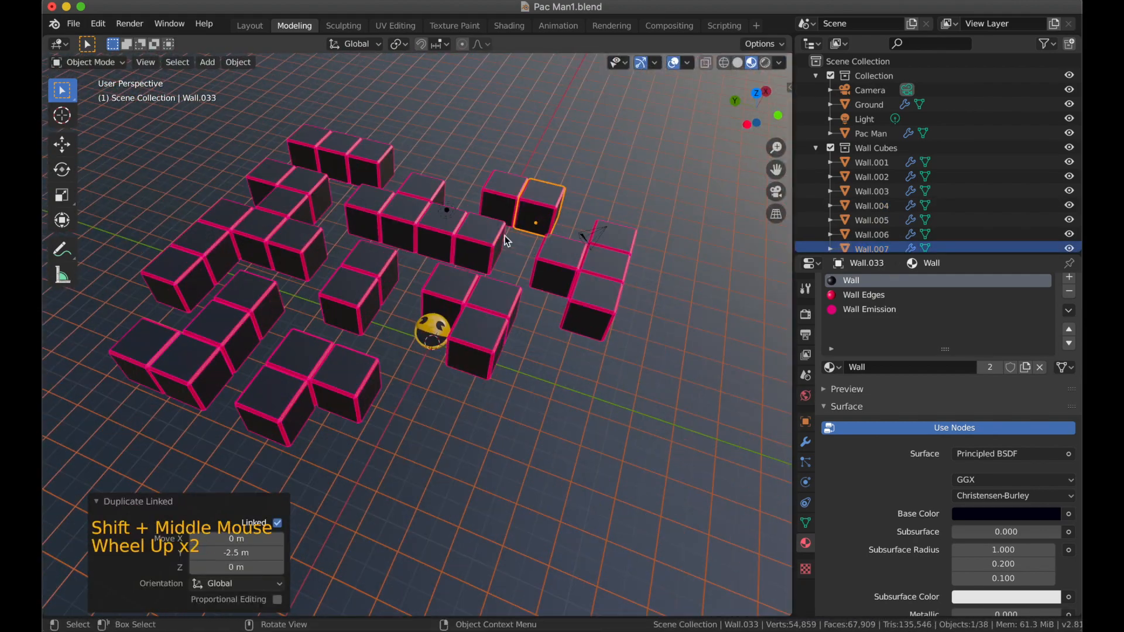
Examine the whole maze with the viewport overlays hidden, and turn the overlays back on.
left_click(675, 63)
middle_click_drag(582, 268, 631, 252)
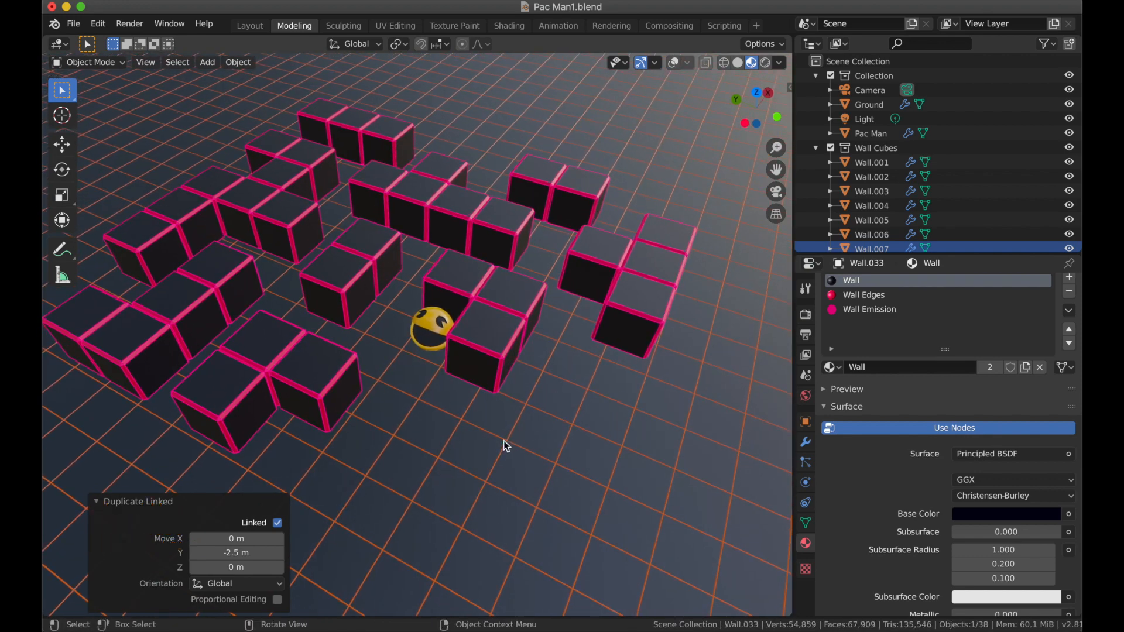
scroll(507, 447, "down", 2)
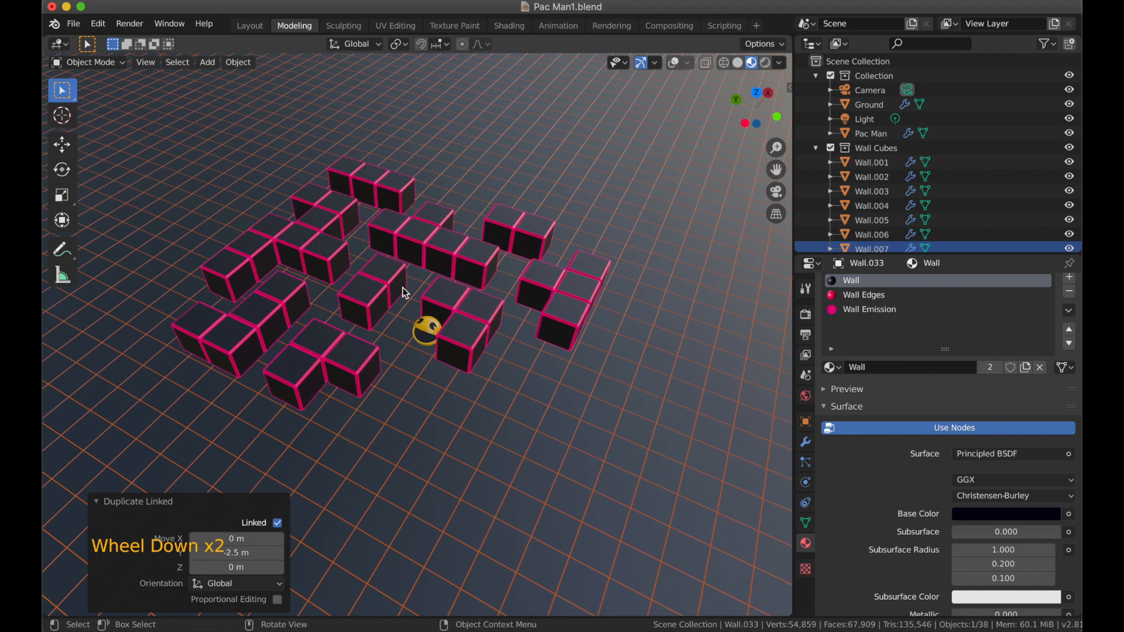
scroll(528, 305, "down", 1)
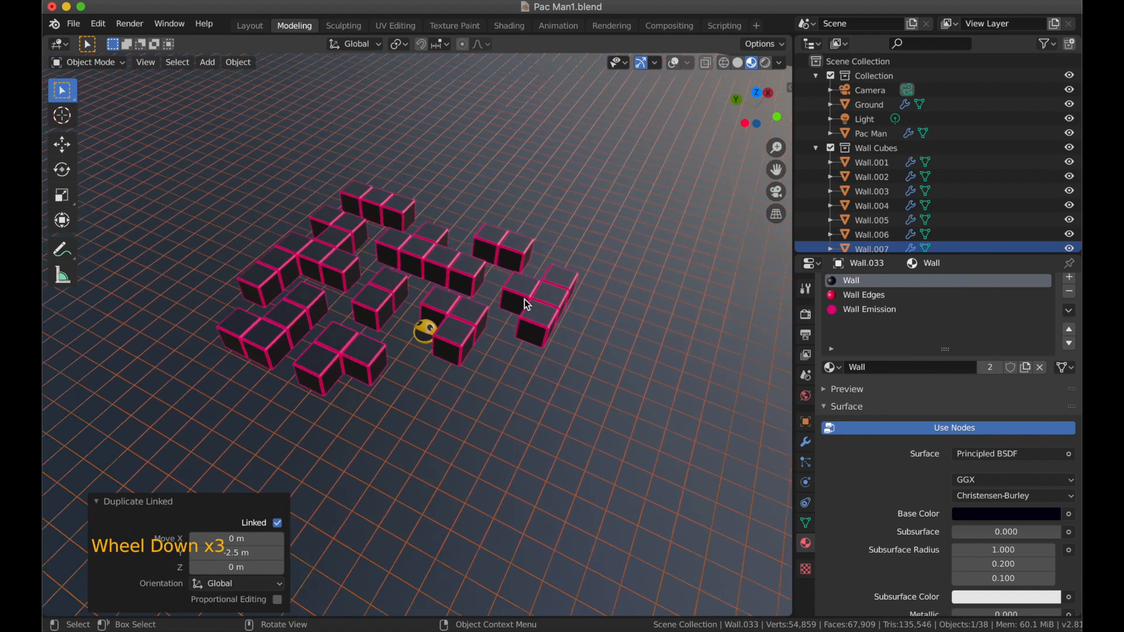
left_click(681, 66)
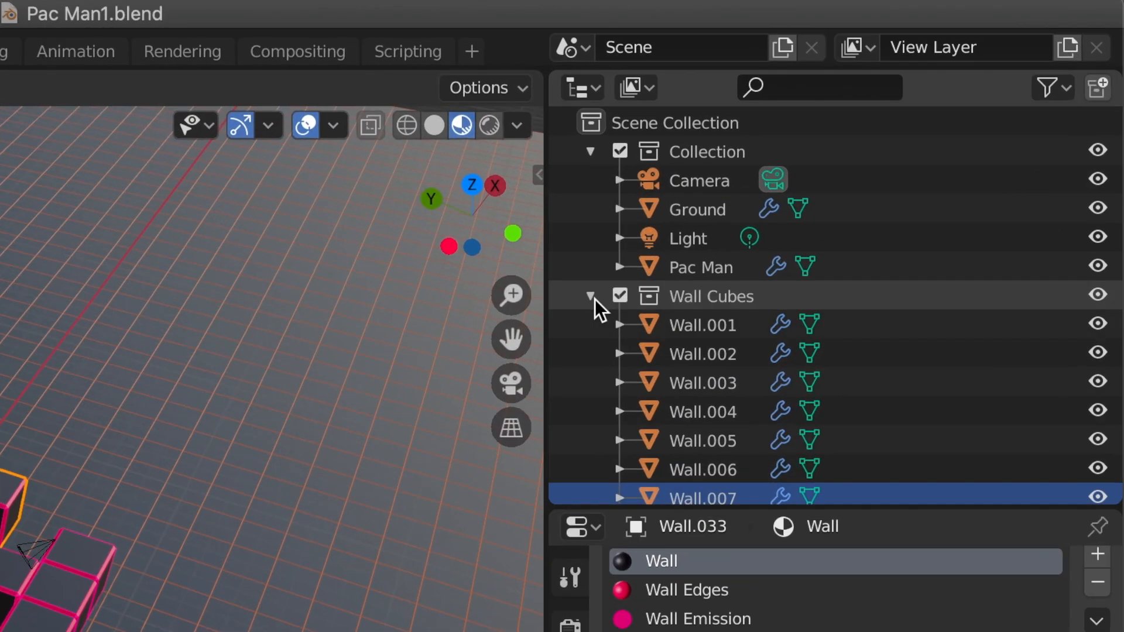
Collapse the Wall Cubes collection in the outliner, select the Camera and look through it at the scene.
left_click(815, 149)
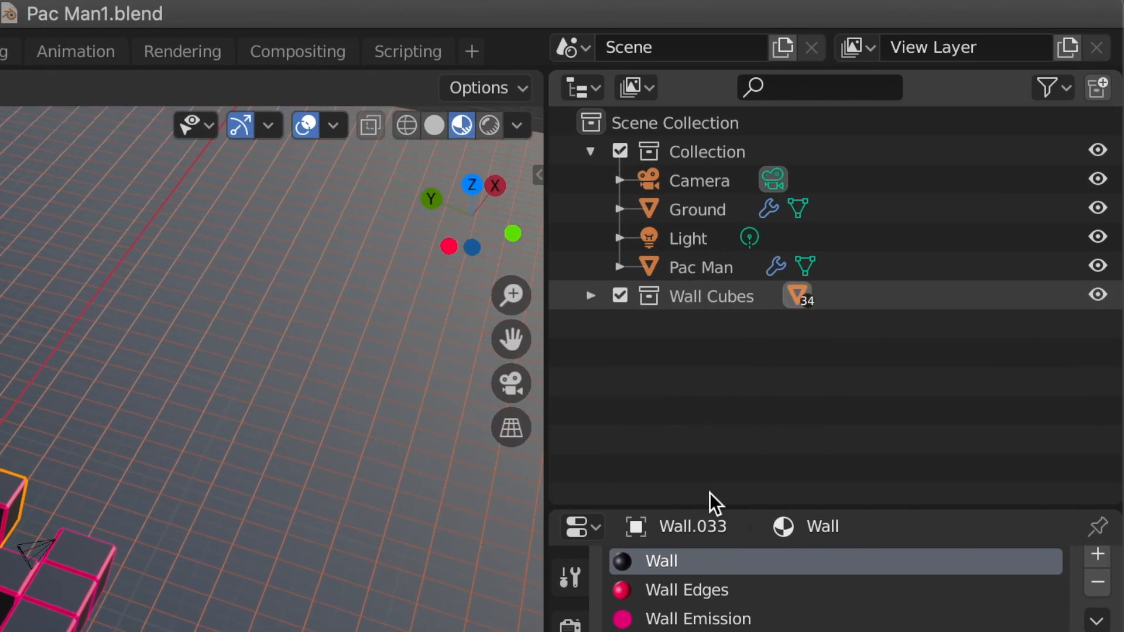
left_click(696, 179)
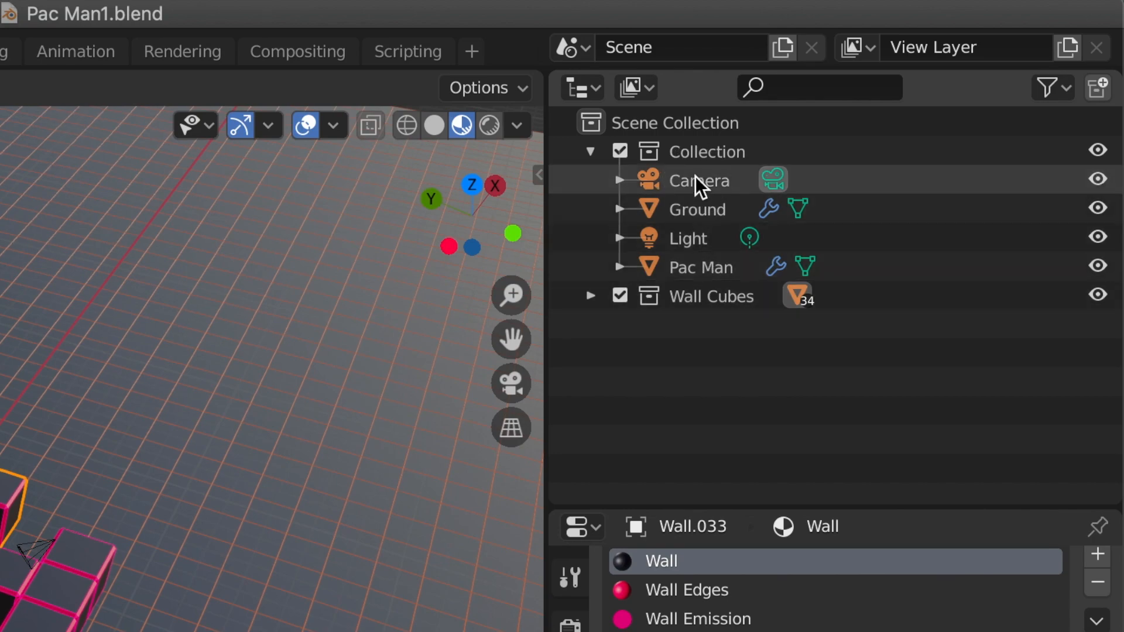
scroll(120, 619, "up", 2)
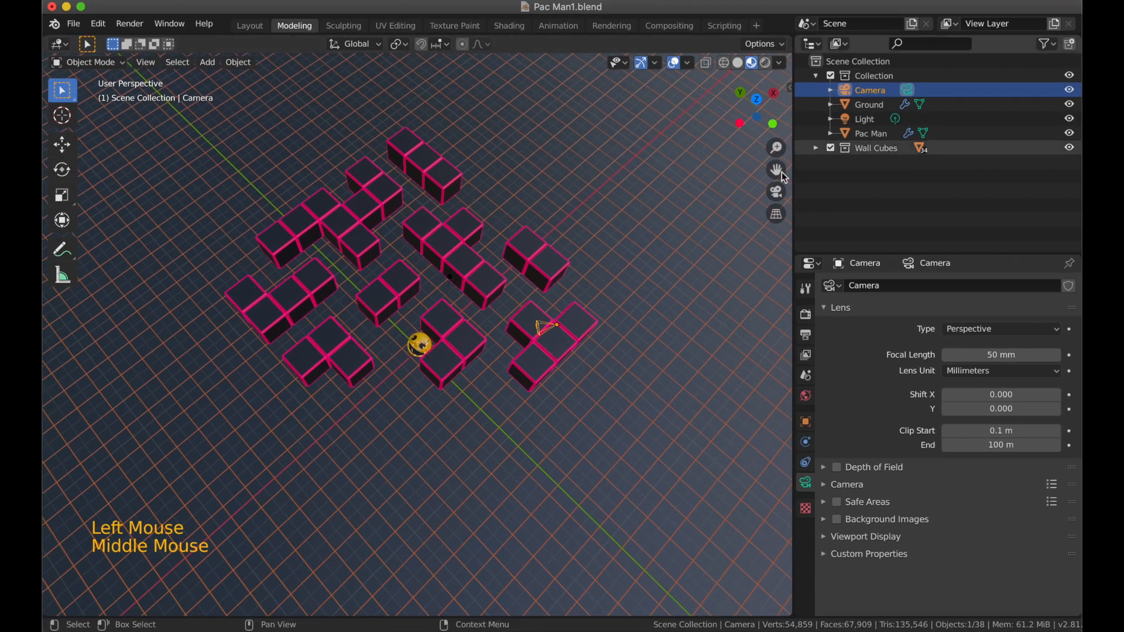
left_click(777, 192)
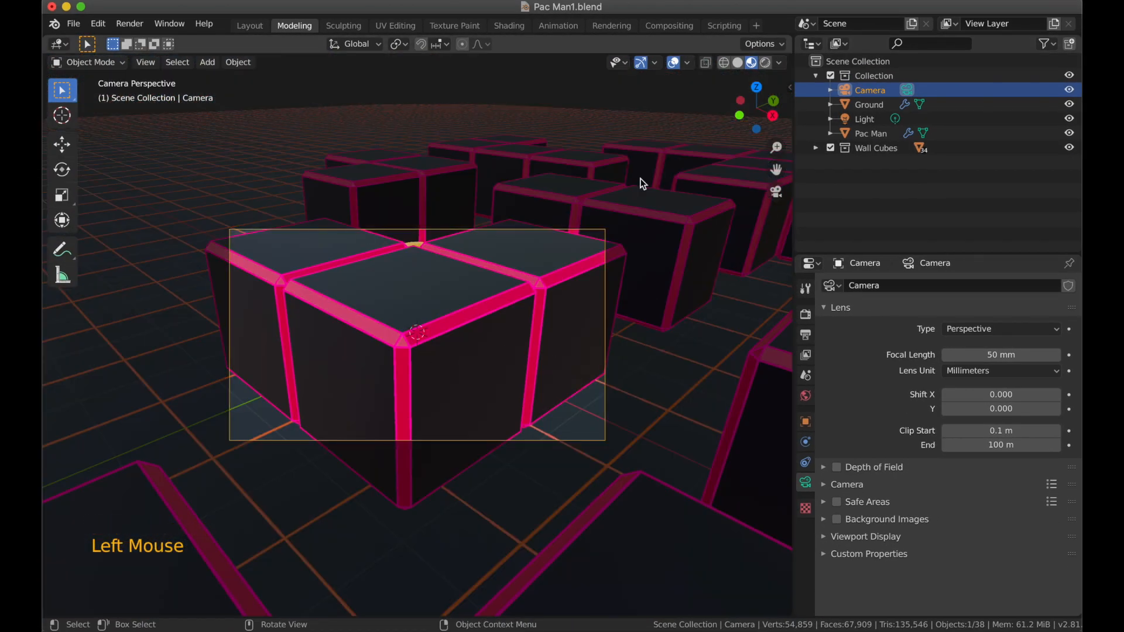
scroll(486, 379, "down", 2)
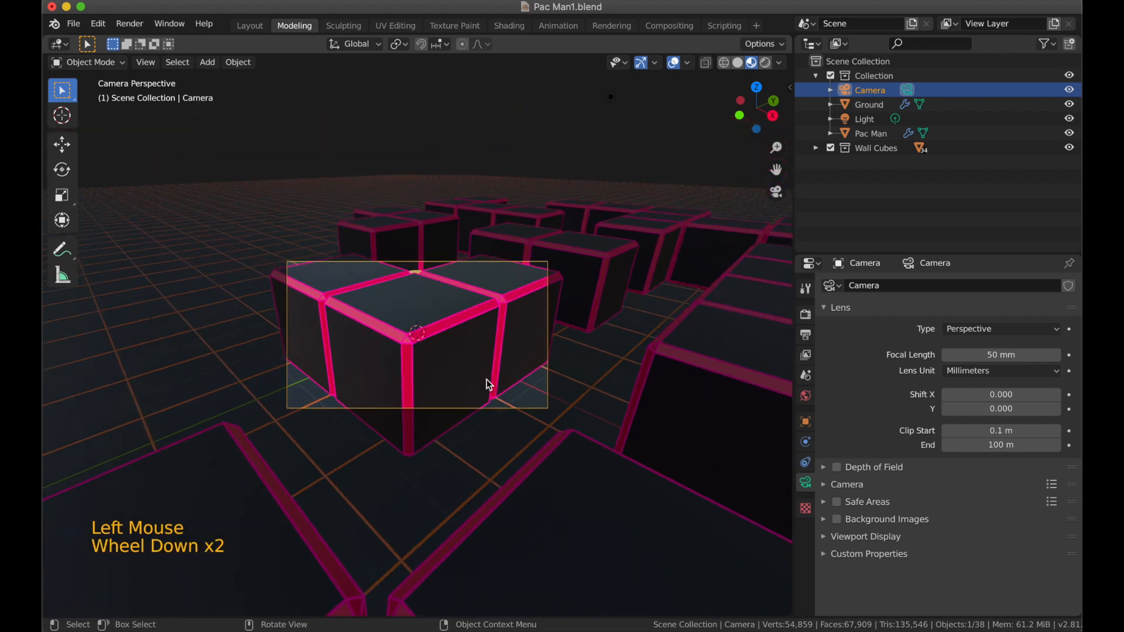
scroll(621, 396, "down", 5)
From the top view, move the camera about -15 m along X and 1.85 m along Y, into the open area before Pac Man.
middle_click_drag(621, 396, 691, 264)
left_click(757, 96)
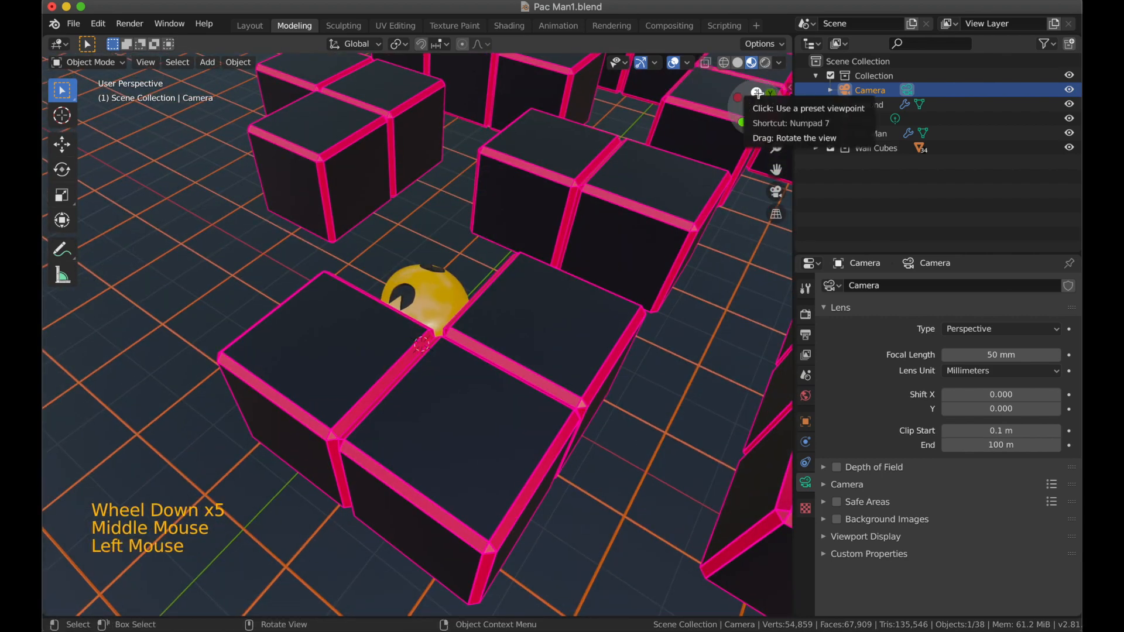
scroll(473, 421, "down", 2)
scroll(472, 417, "down", 2)
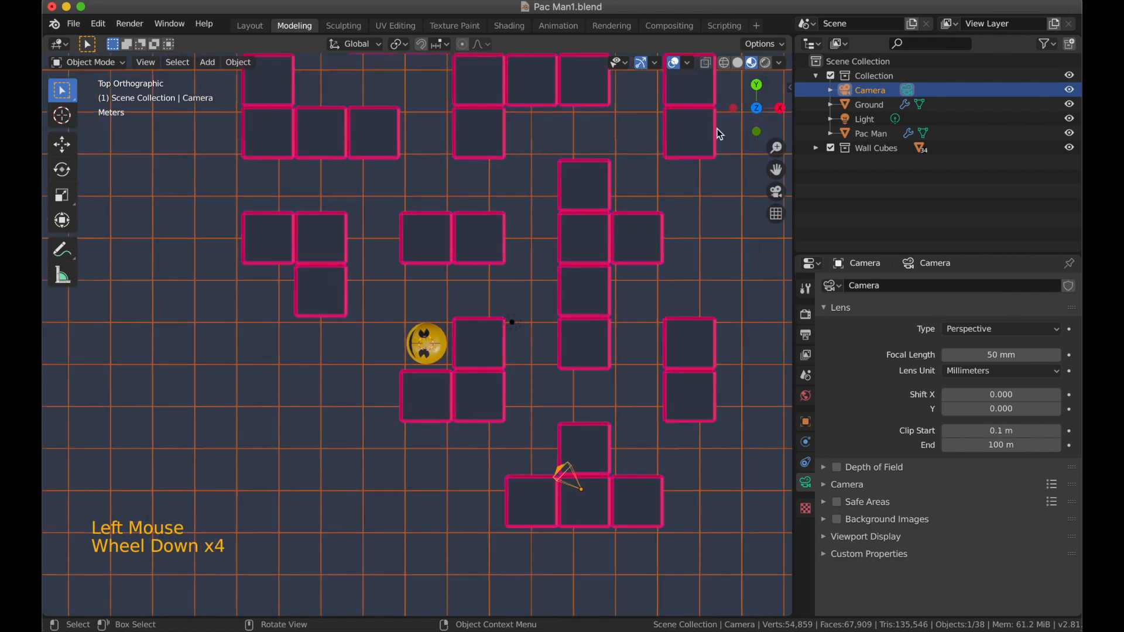
middle_click_drag(628, 347, 673, 276, "shift")
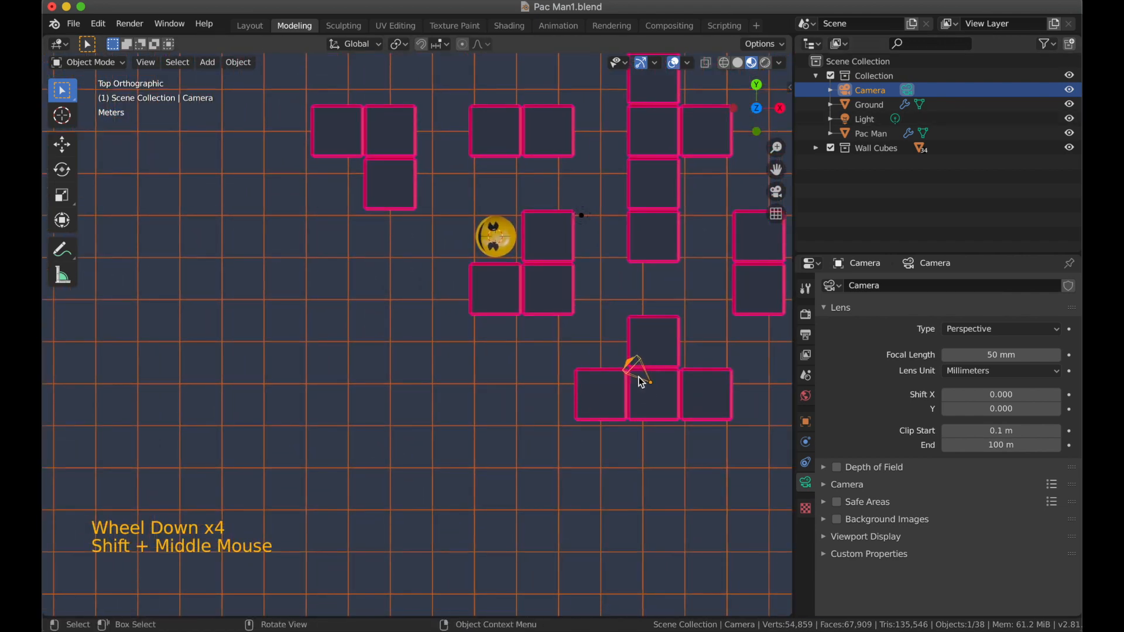
key("g")
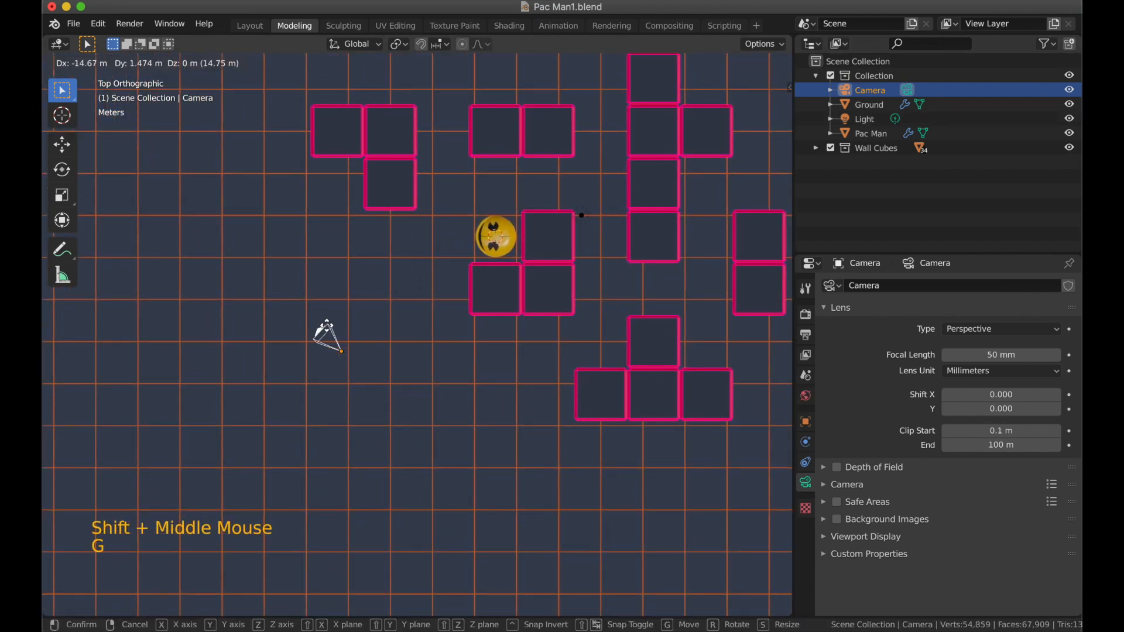
left_click(328, 328)
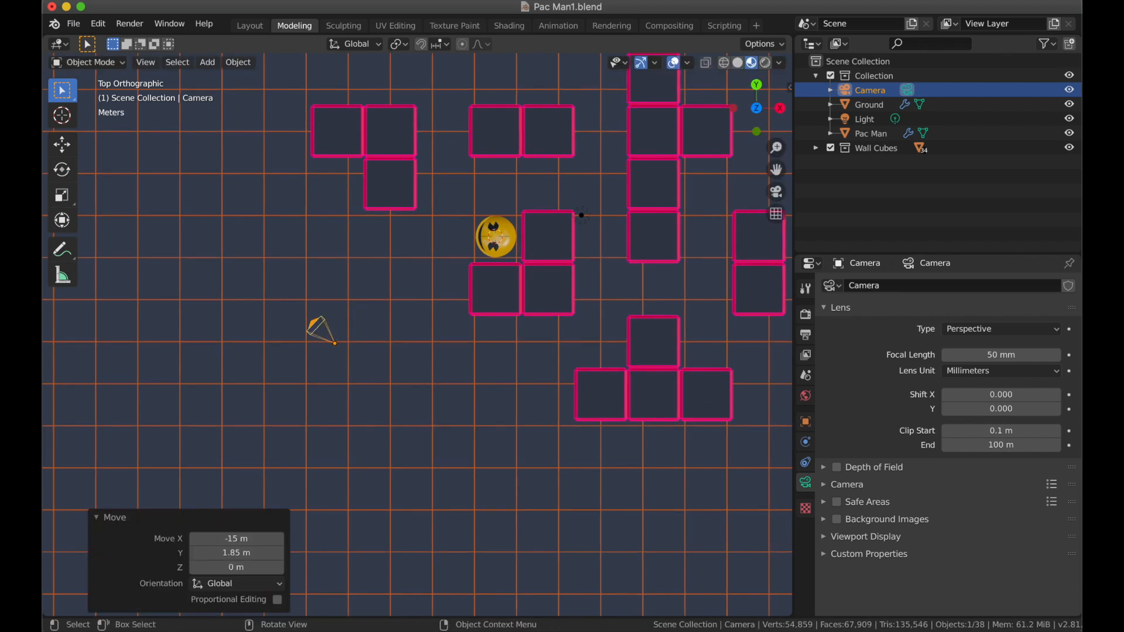
Rotate the camera about 101° around the vertical axis so it points at Pac Man, and check the framing in camera view.
key("r")
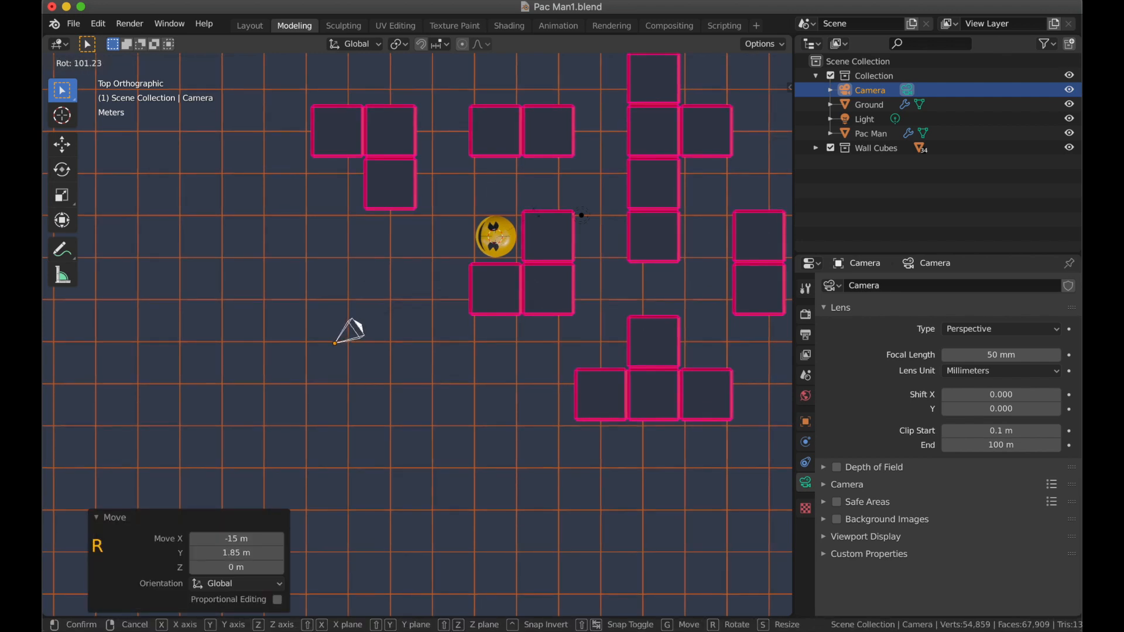
left_click(539, 217)
left_click(774, 193)
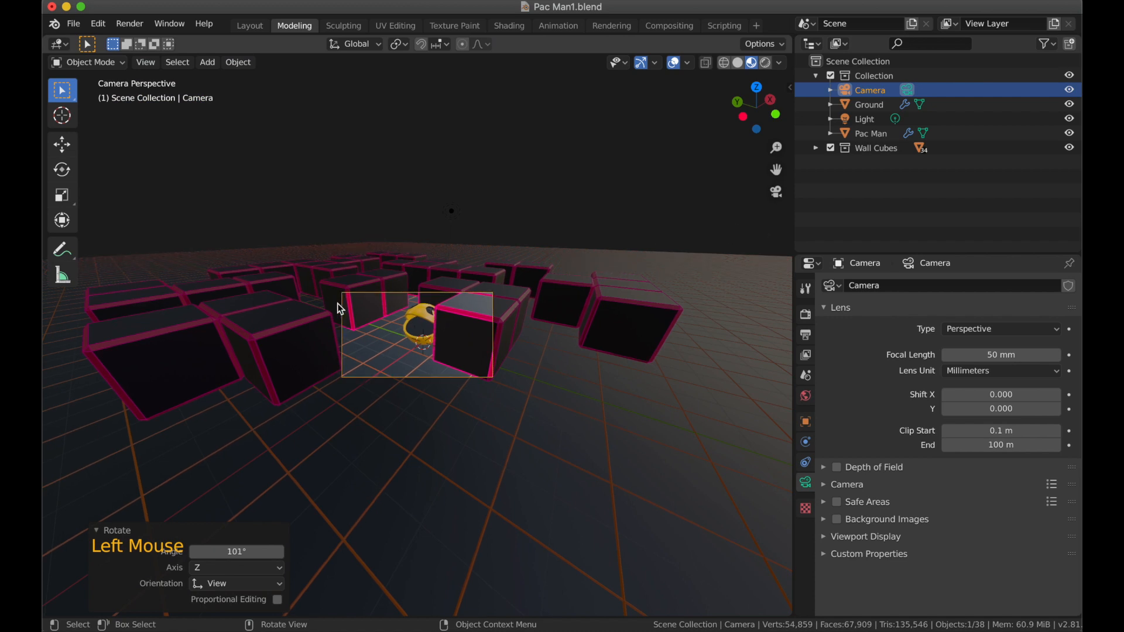
scroll(433, 309, "down", 2)
scroll(420, 335, "up", 2)
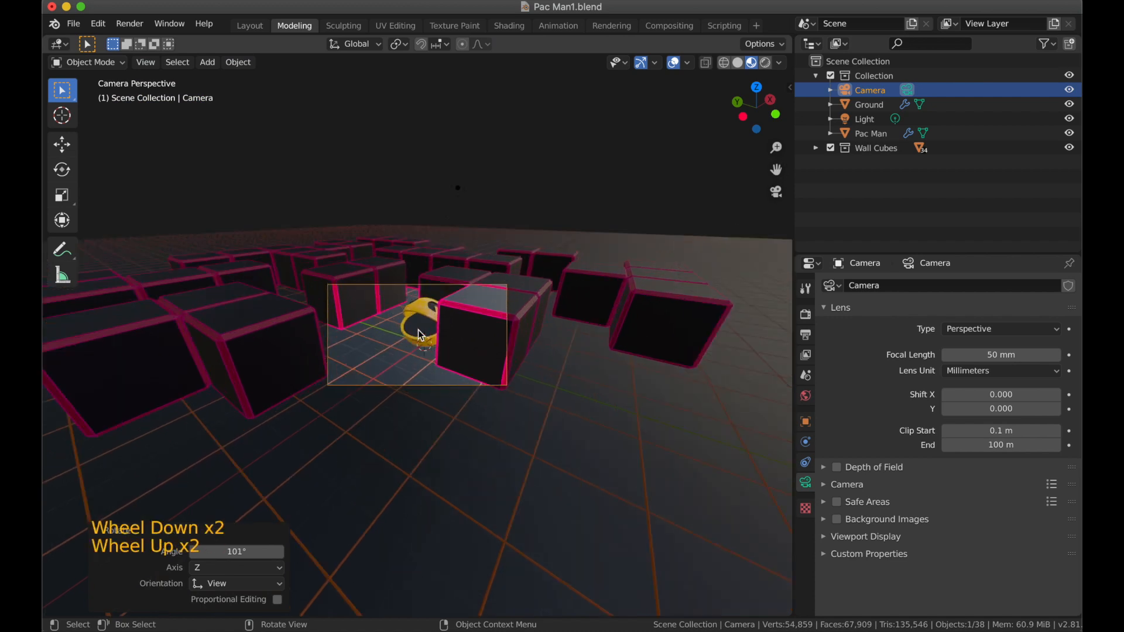
scroll(421, 336, "up", 2)
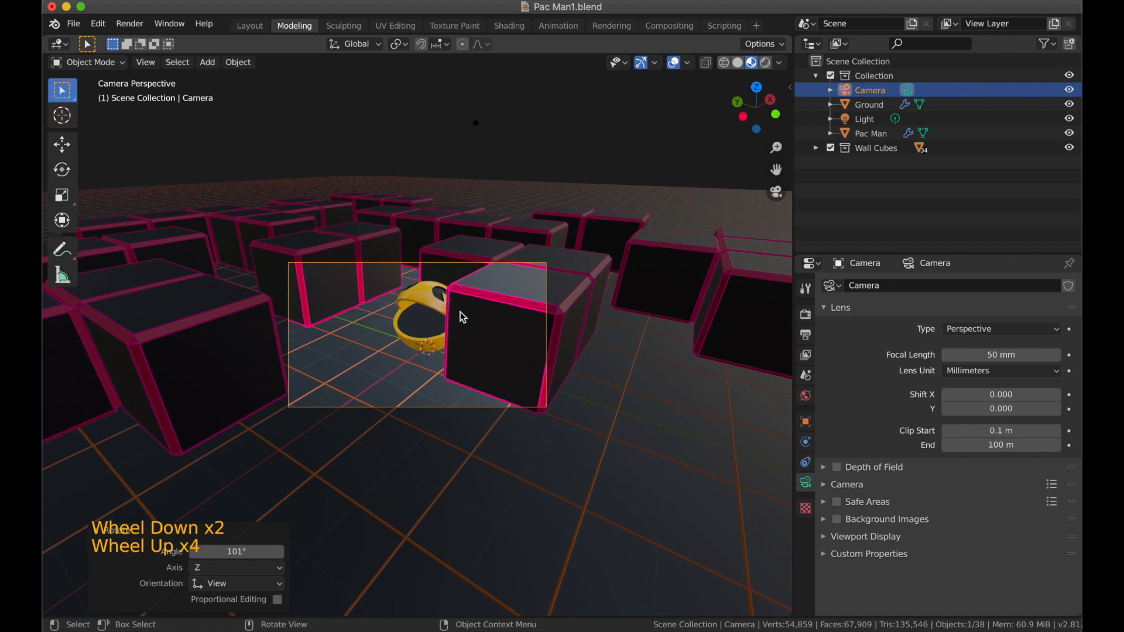
Move the camera farther from Pac Man in top view, about -7.3 m in X and -1.06 m in Y, and return to camera view.
left_click(755, 88)
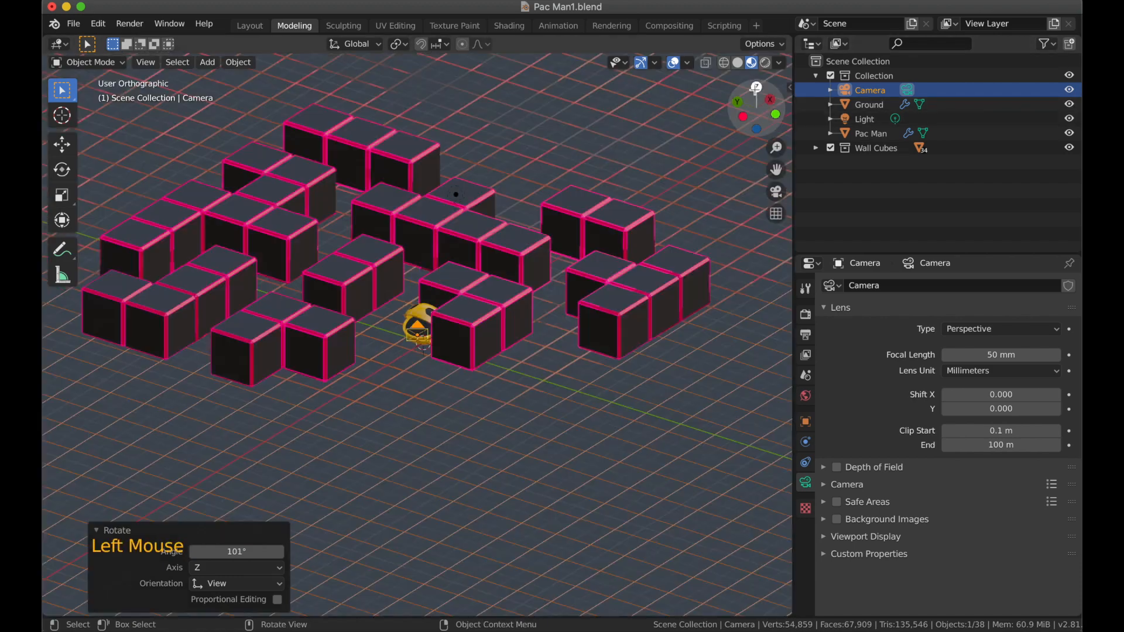
key("g")
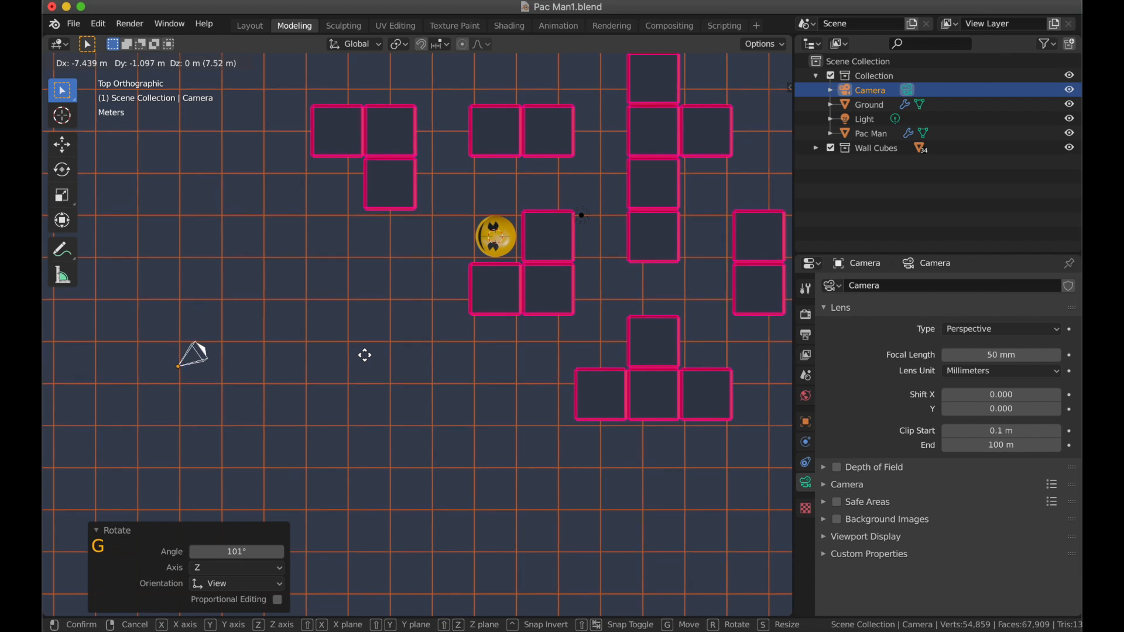
left_click(366, 356)
left_click(777, 193)
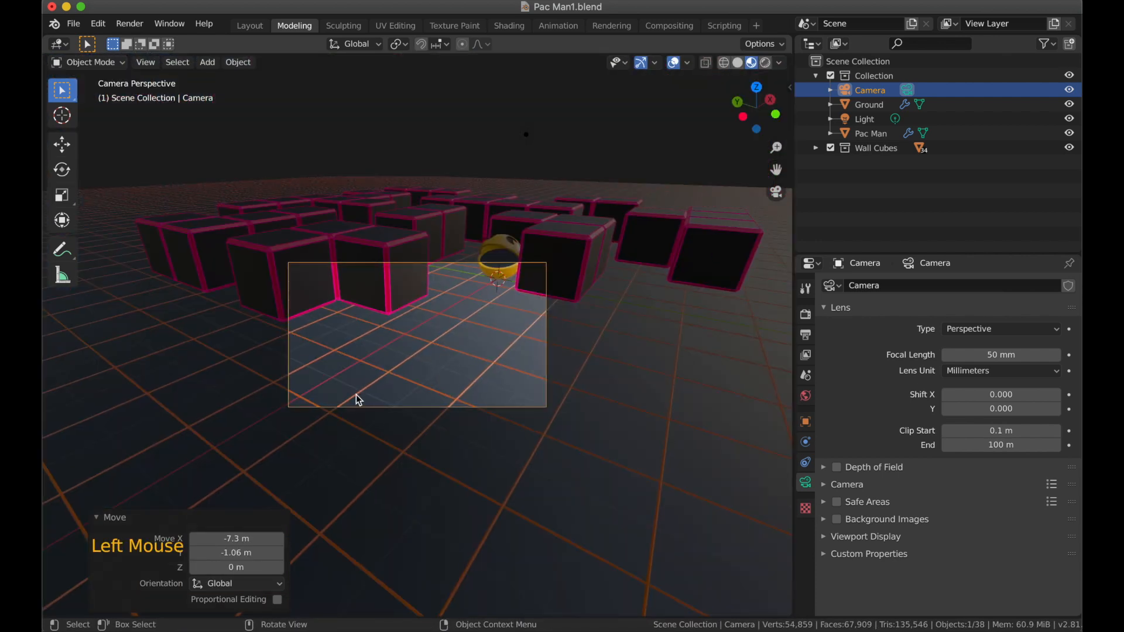
Raise the camera about 3.64 m and move it about 2.22 m in X, and check the framing with the viewport overlays hidden.
key("g")
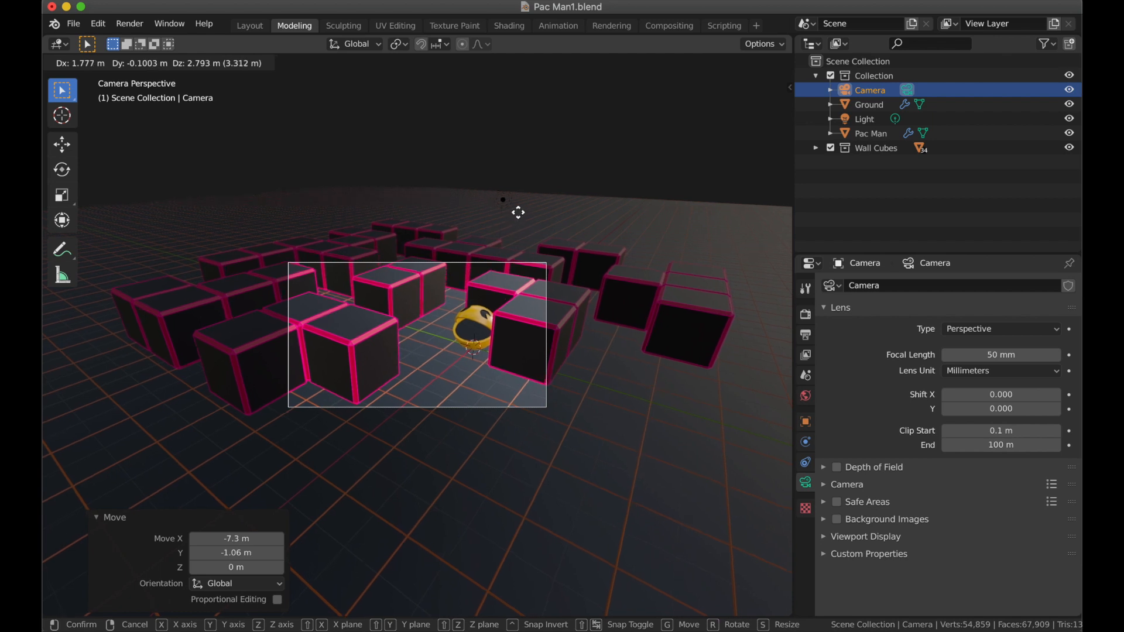
left_click(522, 167)
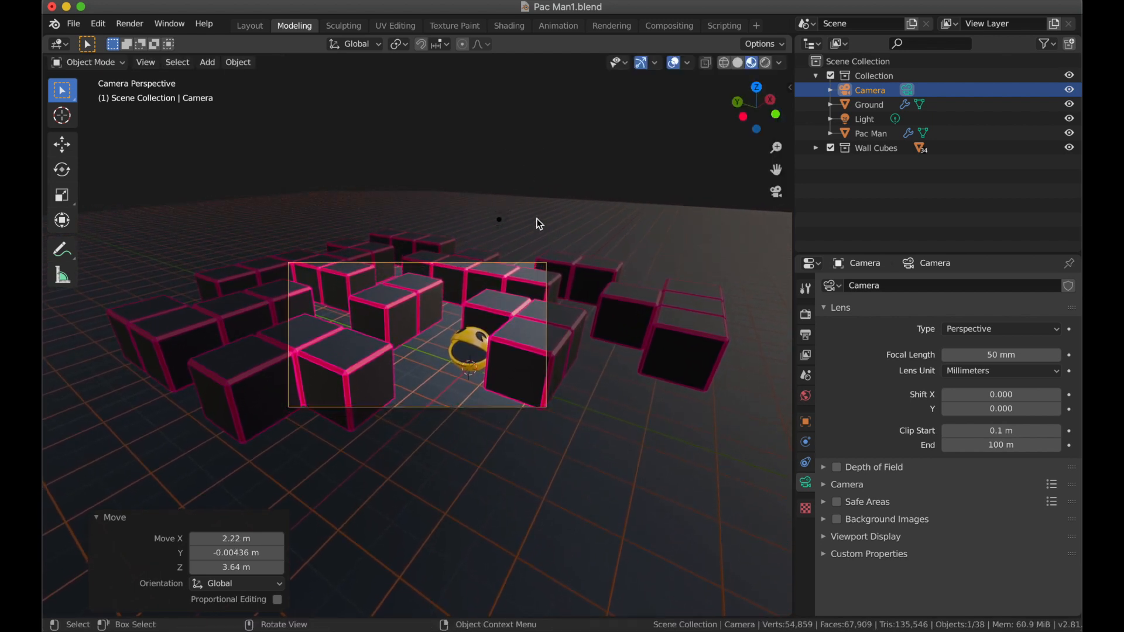
scroll(530, 356, "up", 5)
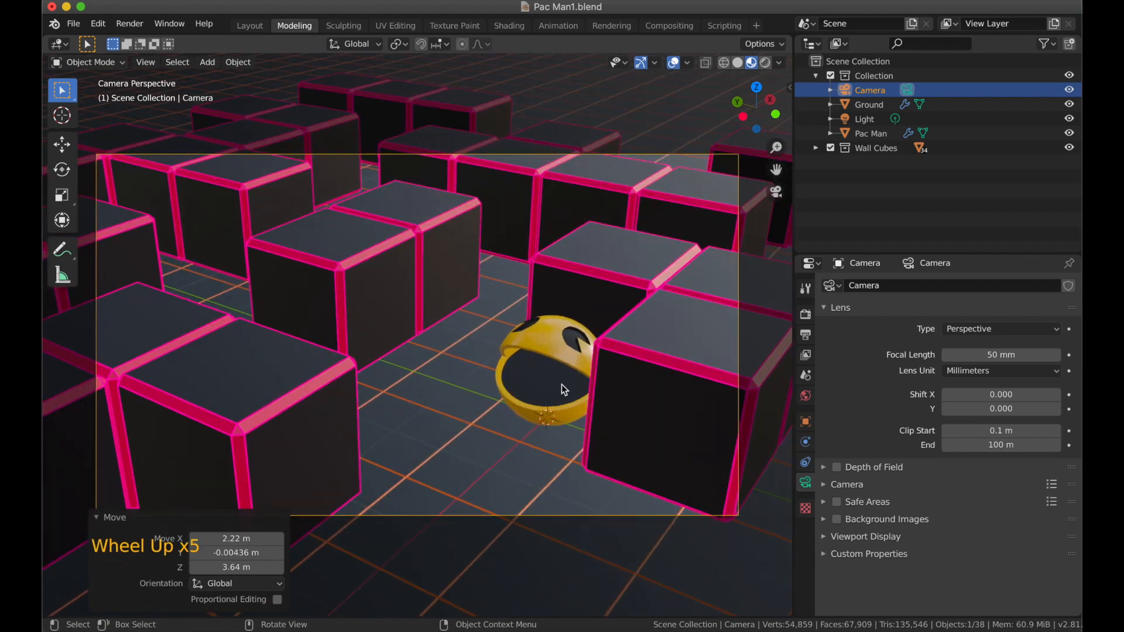
scroll(660, 105, "down", 1)
left_click(673, 62)
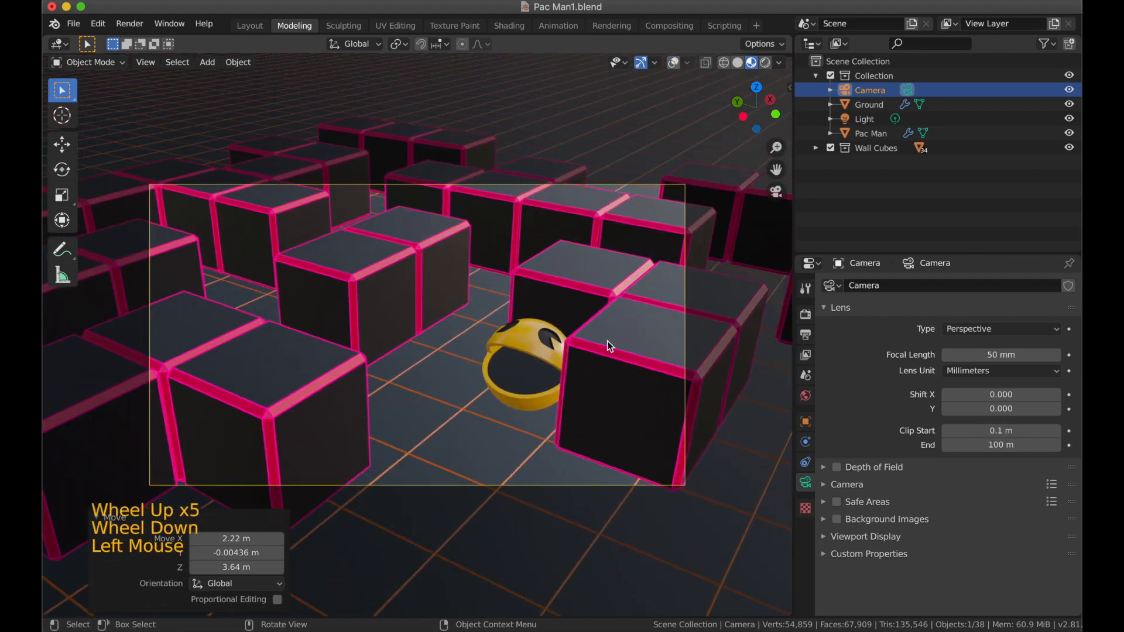
scroll(603, 336, "down", 2)
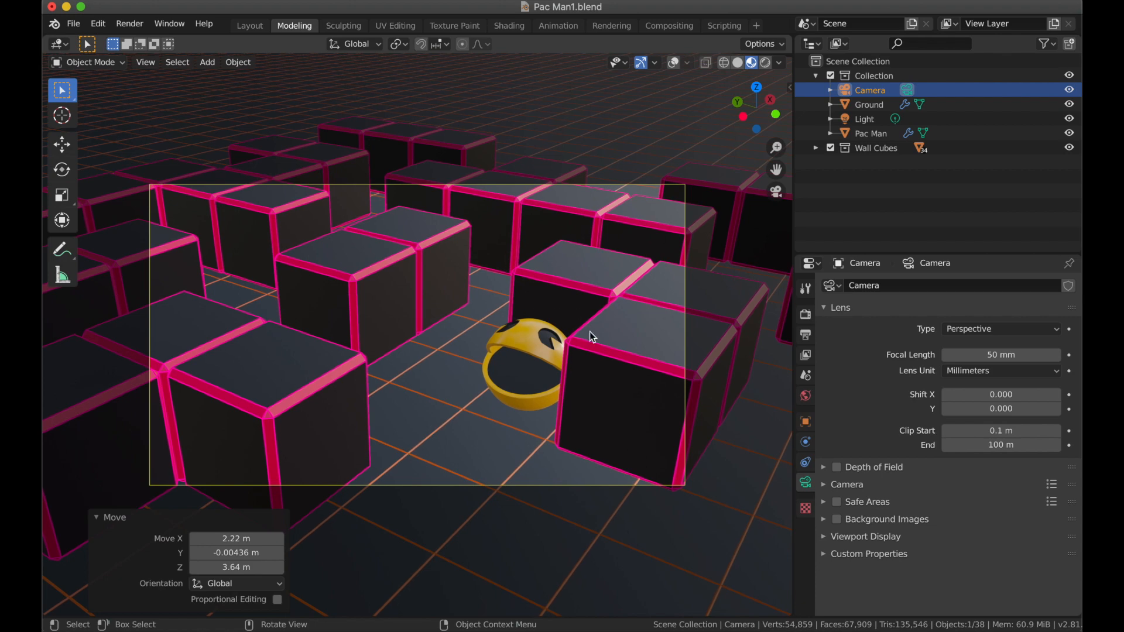
scroll(584, 329, "down", 3)
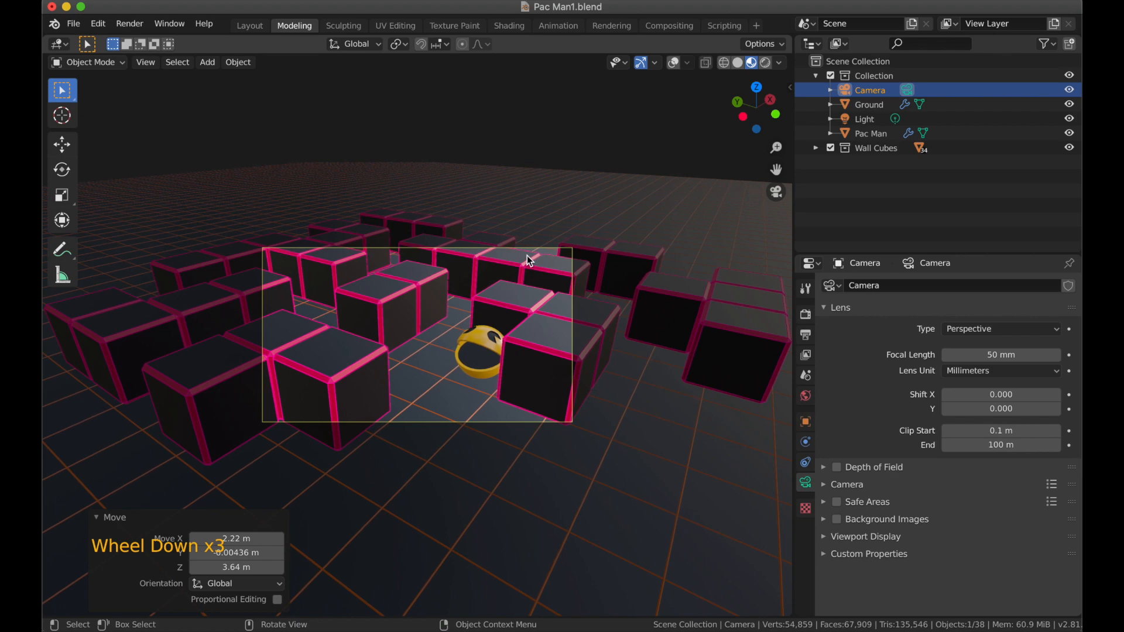
Leave camera view, turn the viewport overlays back on, set the camera's X rotation to about 75.2°, and return to camera view.
scroll(513, 345, "down", 4)
middle_click_drag(476, 403, 498, 421)
scroll(498, 420, "down", 4)
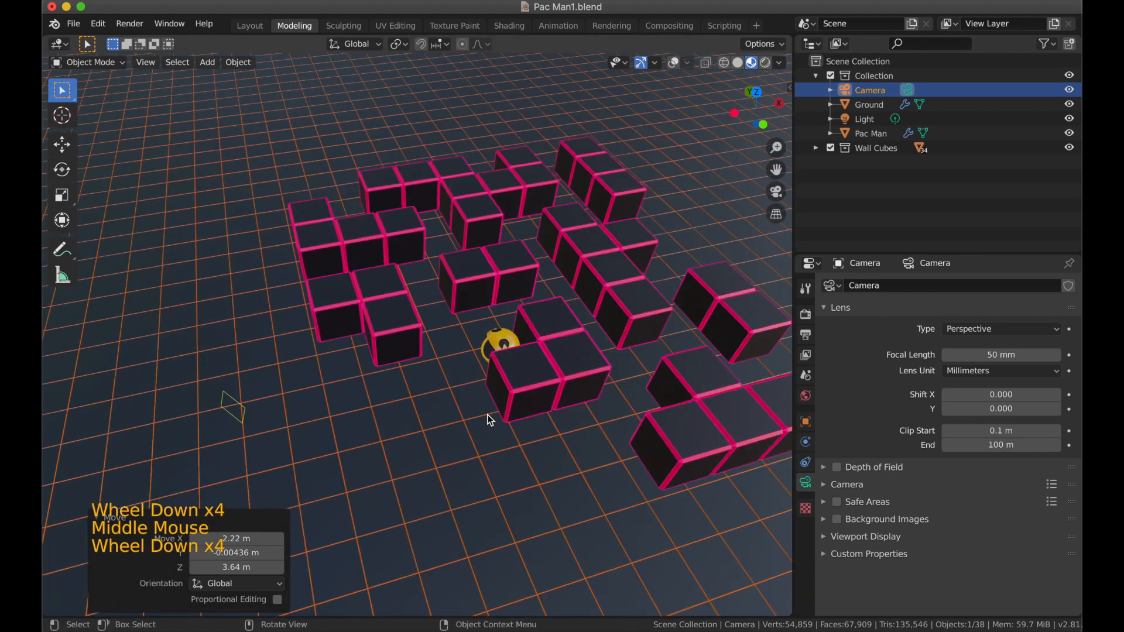
left_click(674, 62)
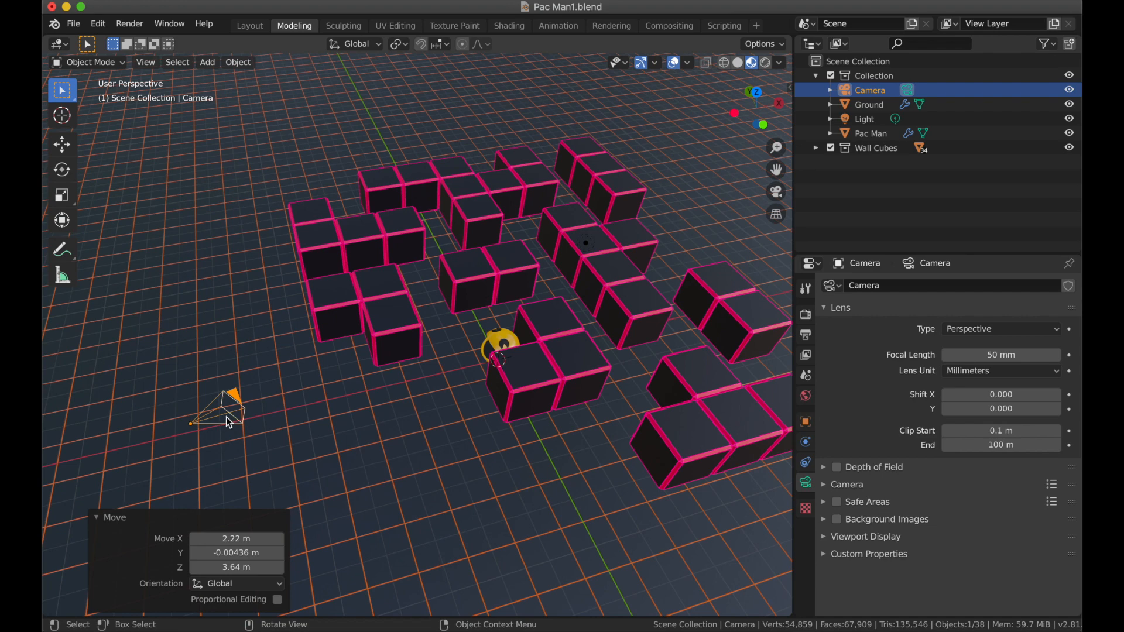
key("n")
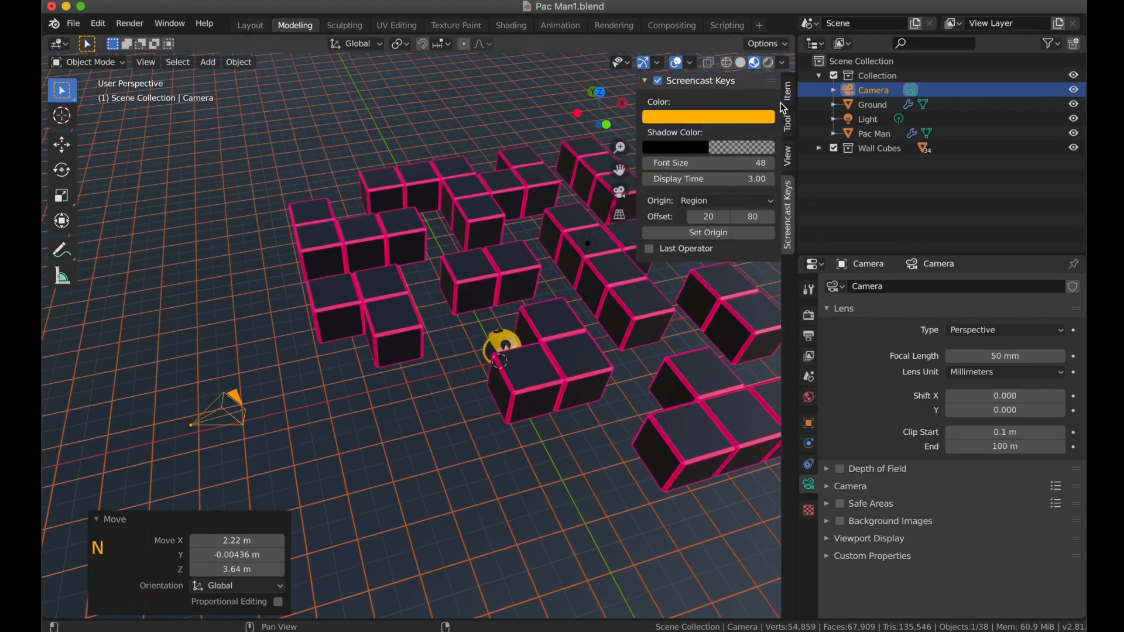
left_click(790, 99)
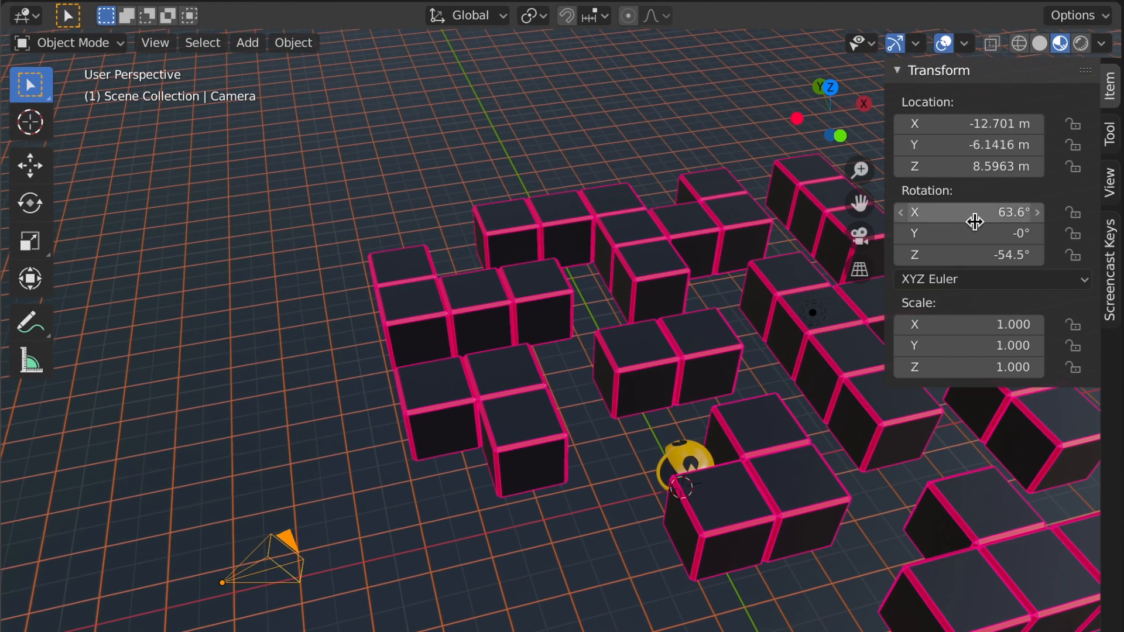
left_click_drag(996, 212, 1076, 212)
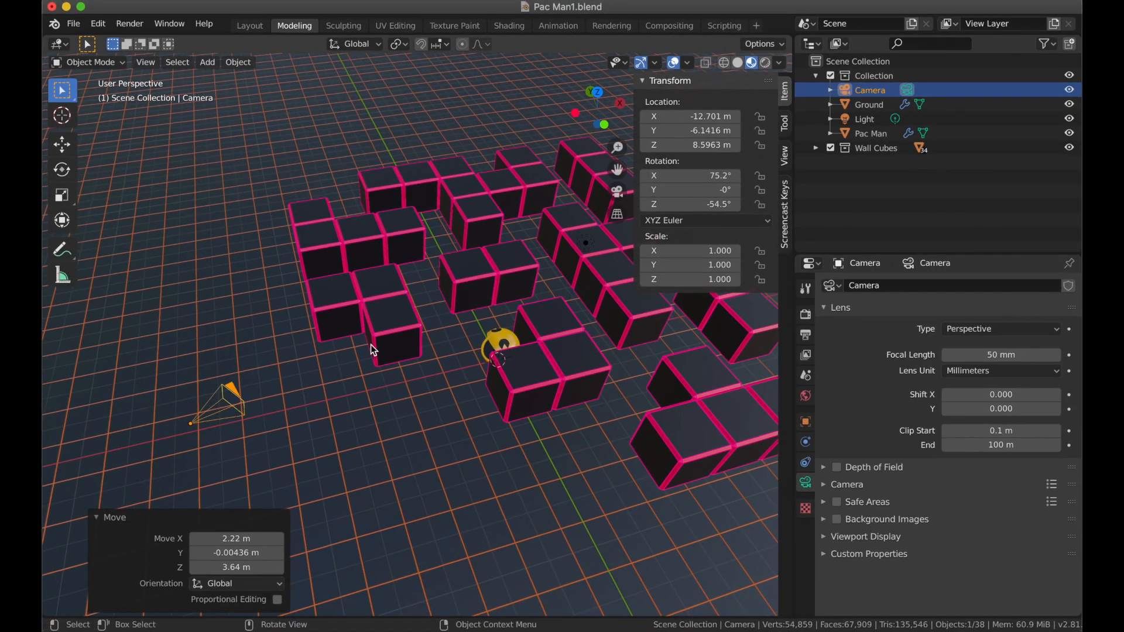
key("n")
left_click(778, 192)
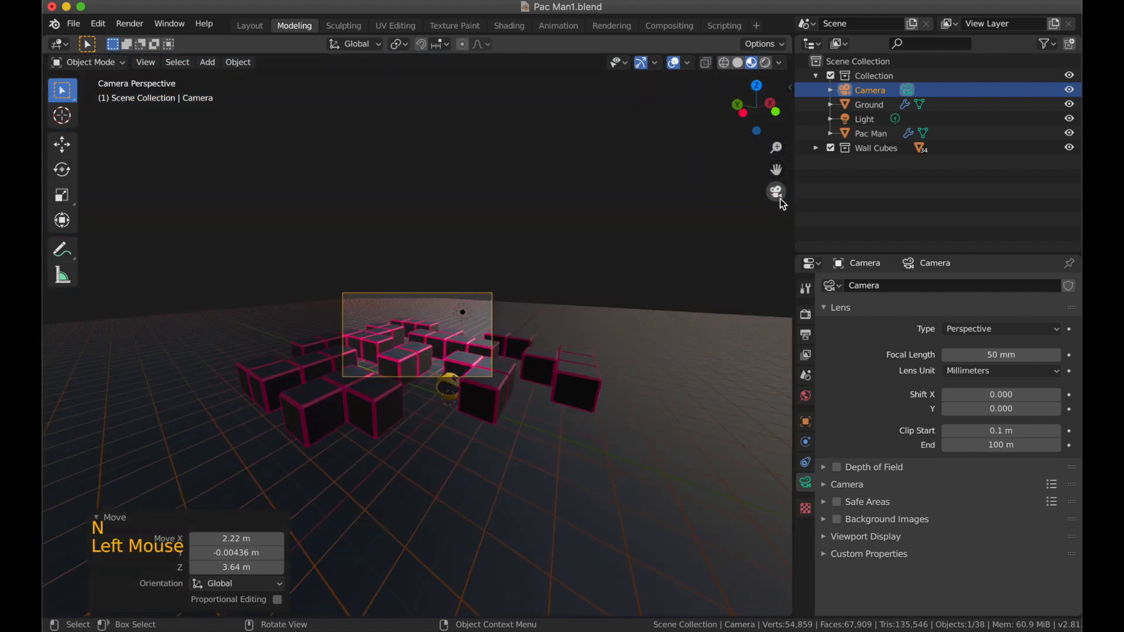
scroll(471, 379, "up", 3)
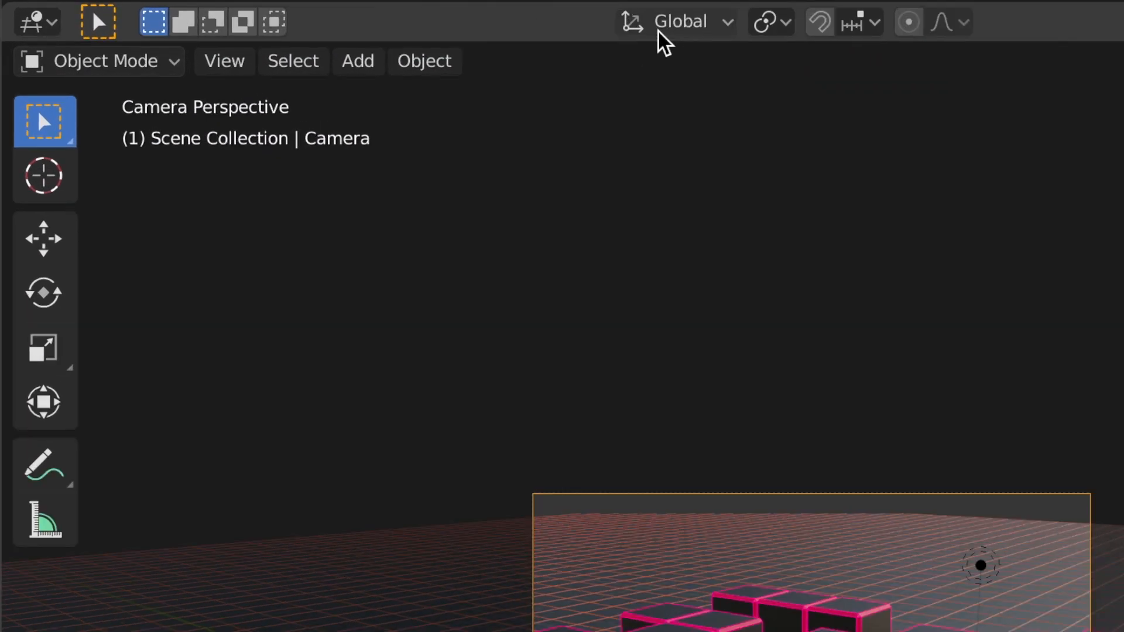
Switch the transform orientation to Local and rotate the camera about -3.2° around its own X axis.
left_click(661, 31)
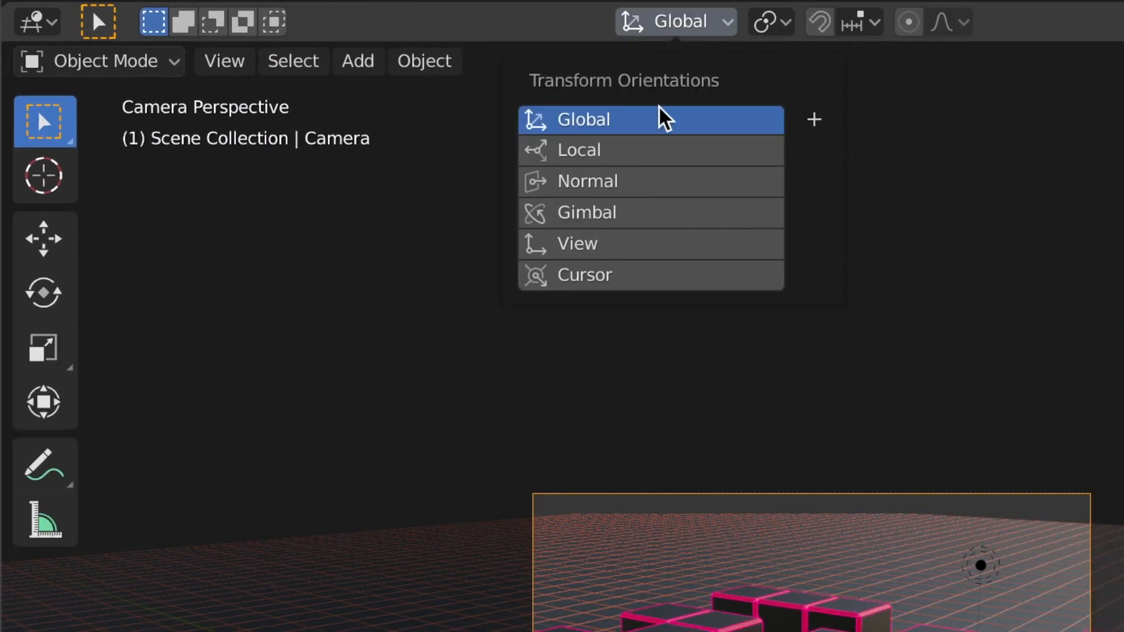
left_click(637, 153)
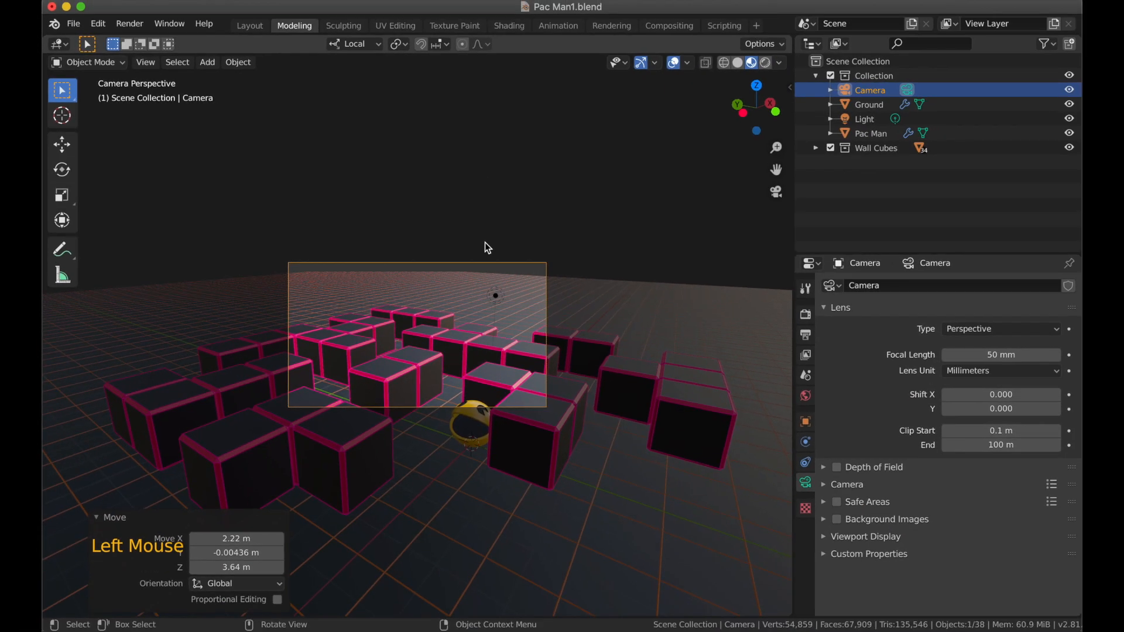
key("r")
key("x")
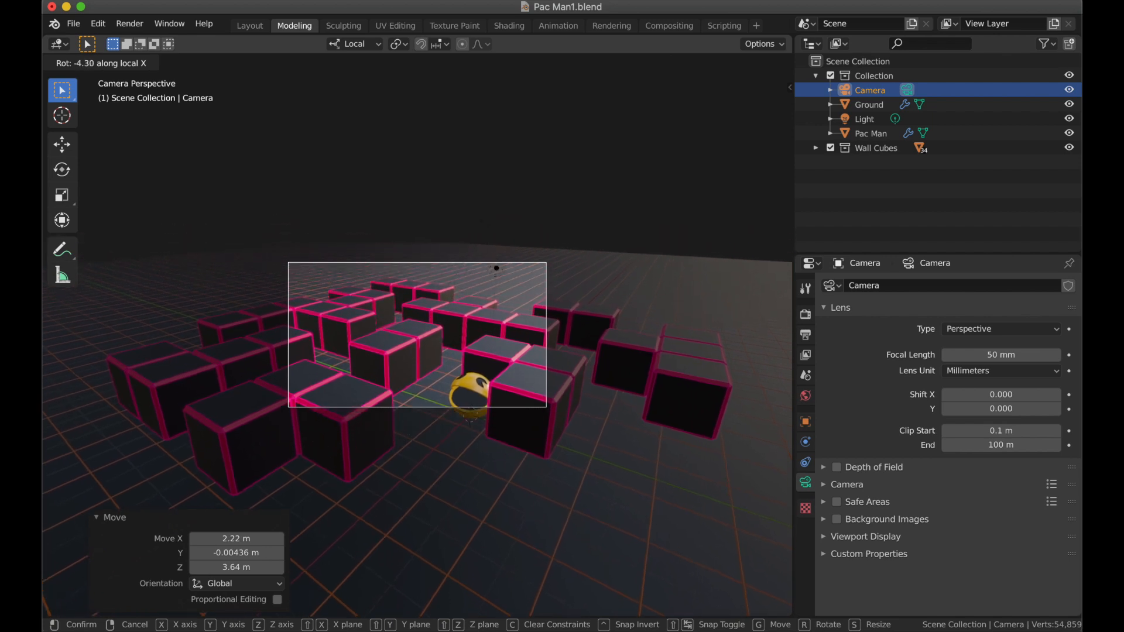
left_click(481, 230)
Return to Global orientation, lower the camera about 2.45 m along Z, and hide the viewport overlays to check the framing.
left_click(355, 47)
left_click(319, 89)
key("g")
key("z")
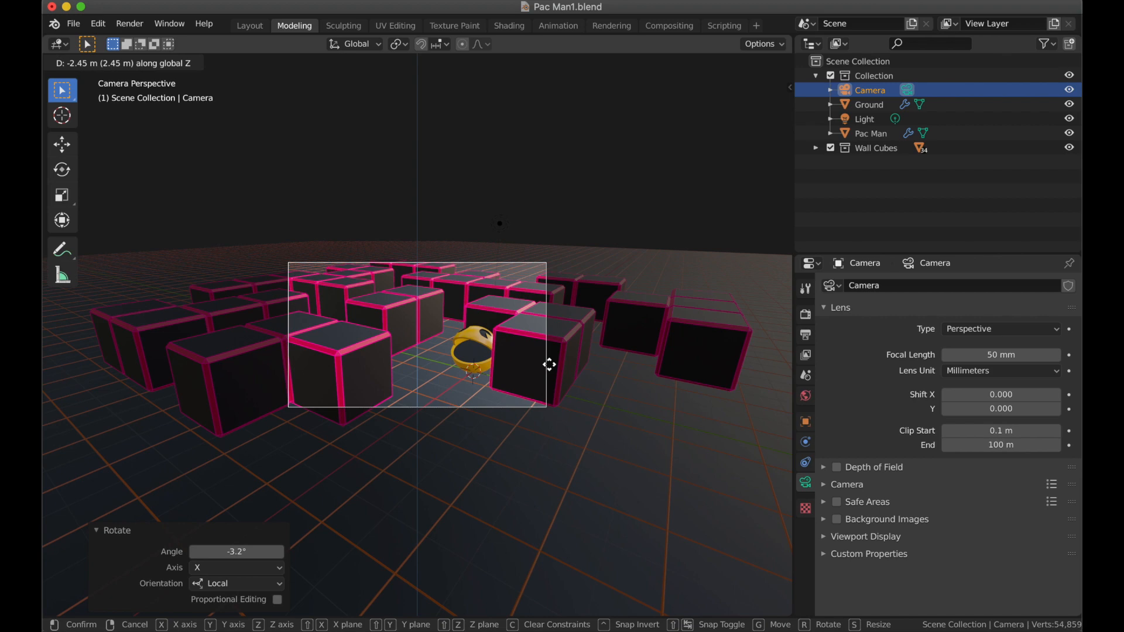
left_click(550, 364)
scroll(542, 365, "up", 5)
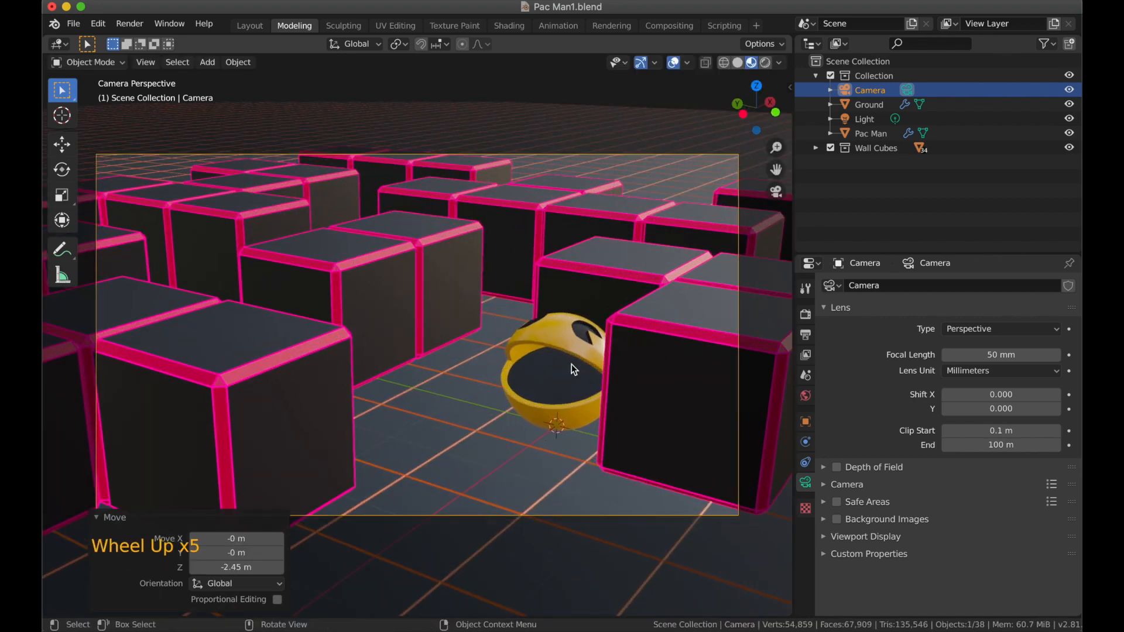
scroll(542, 199, "down", 1)
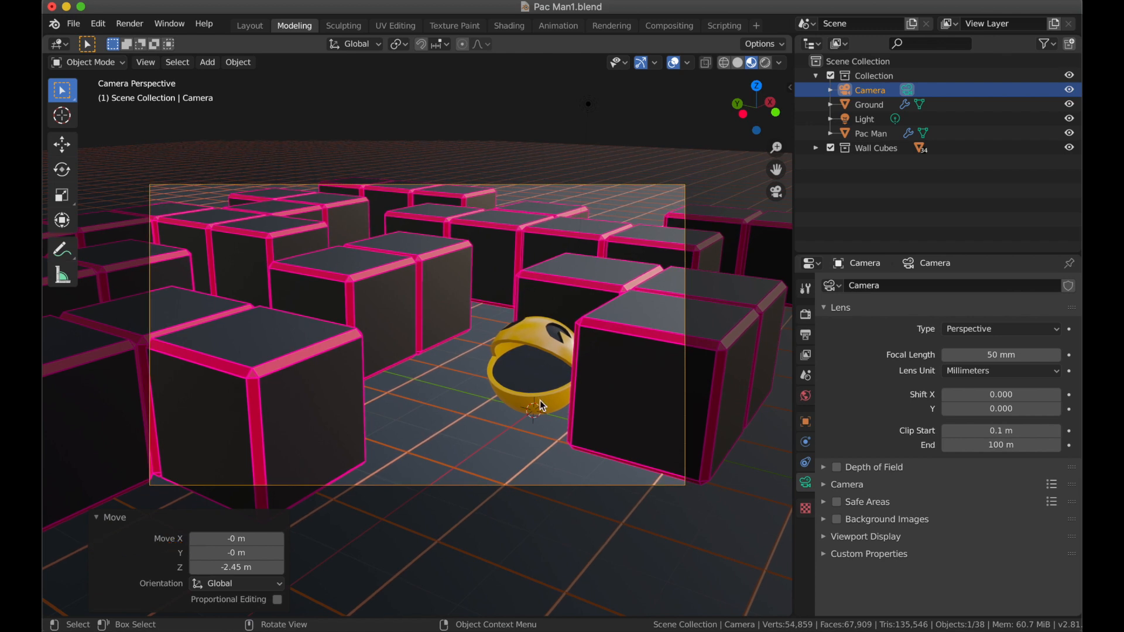
left_click(675, 62)
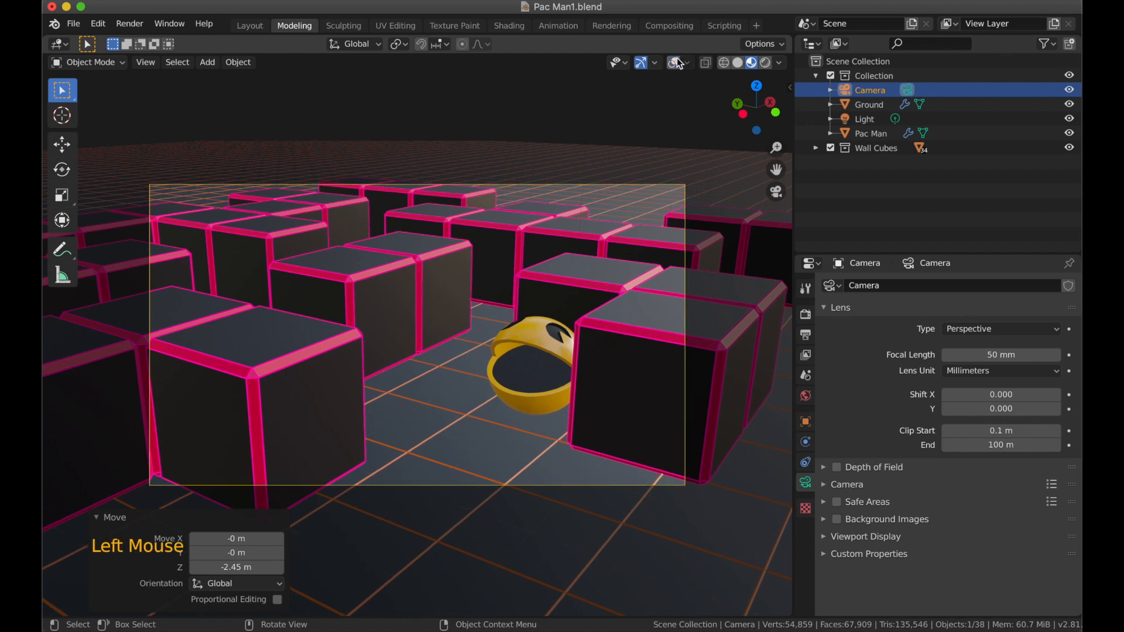
scroll(665, 461, "down", 2)
scroll(660, 454, "up", 2)
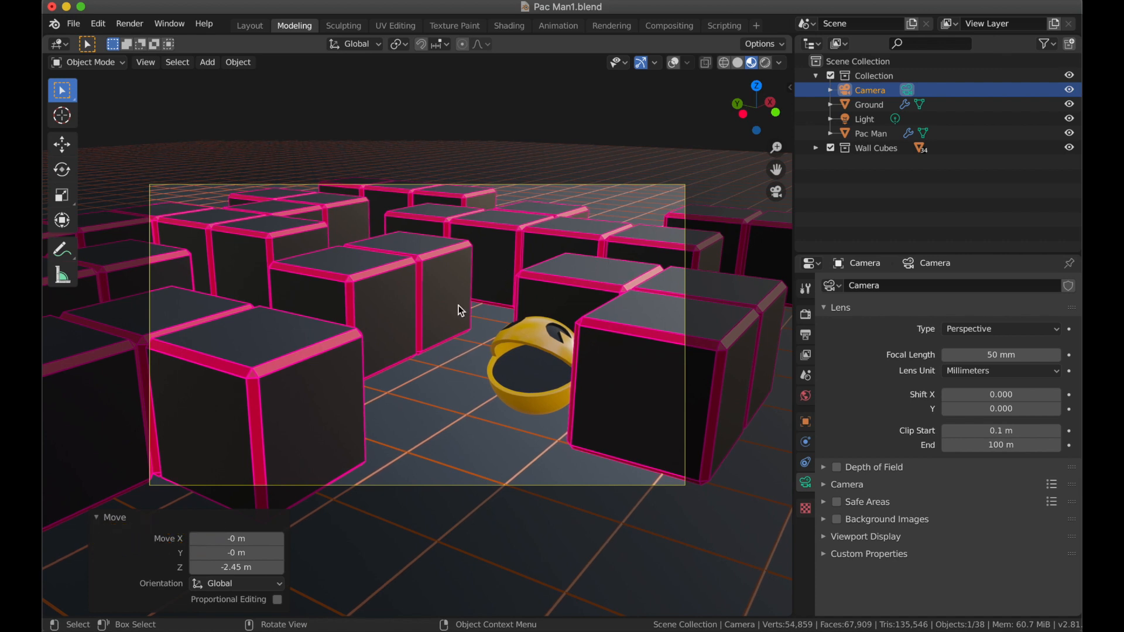
Render a still image from the camera, inspect the composition and lighting, and close the render window.
left_click(128, 25)
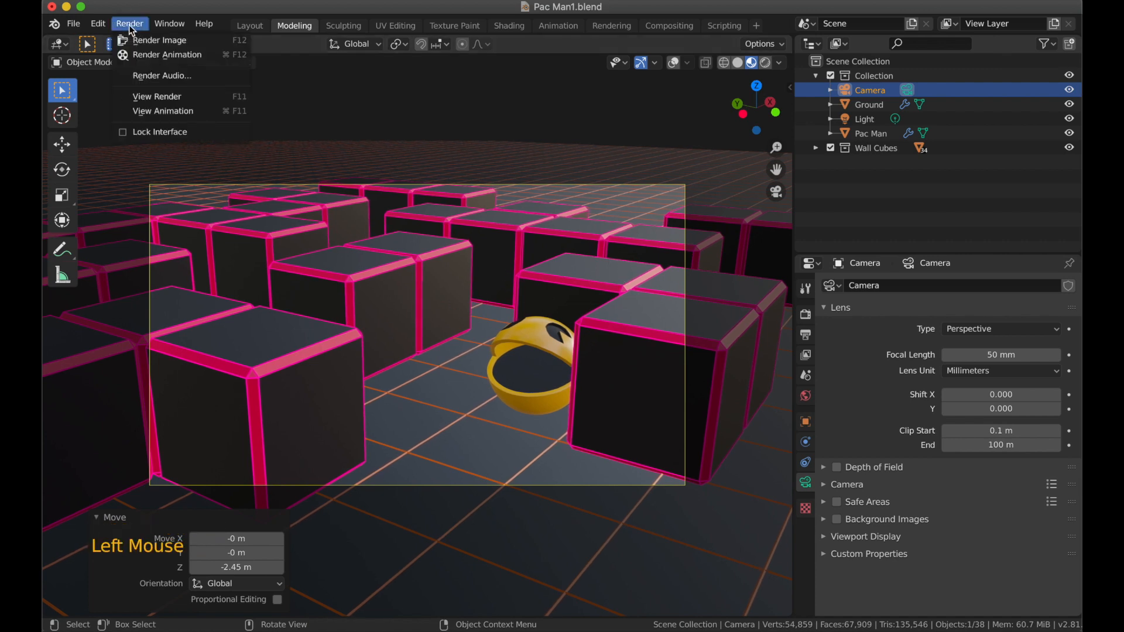
left_click(169, 43)
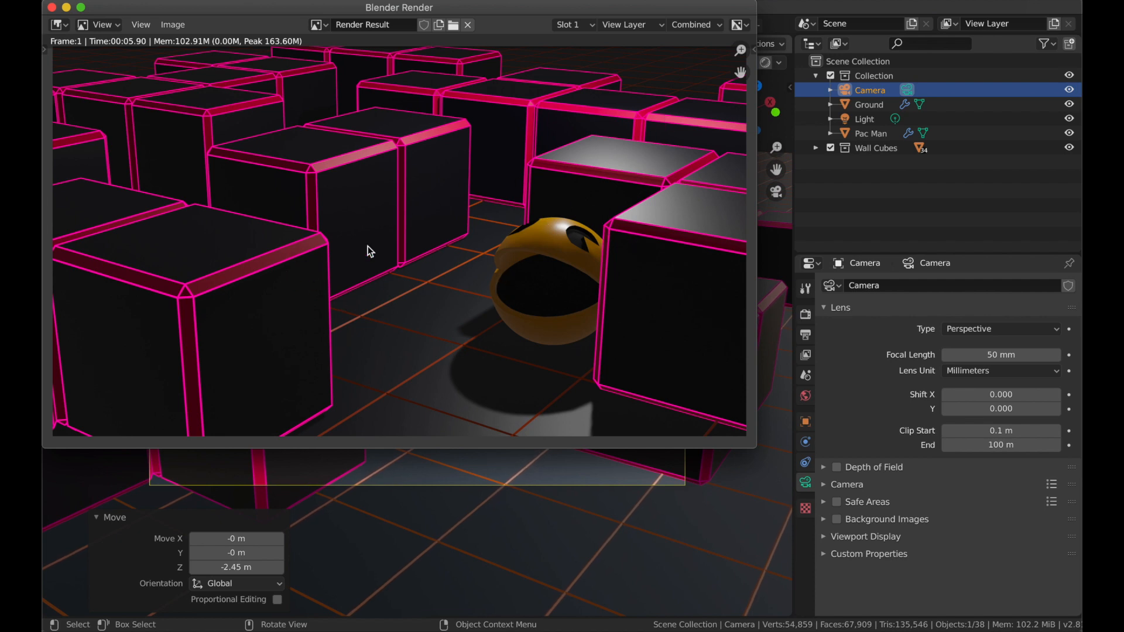
scroll(448, 307, "down", 2)
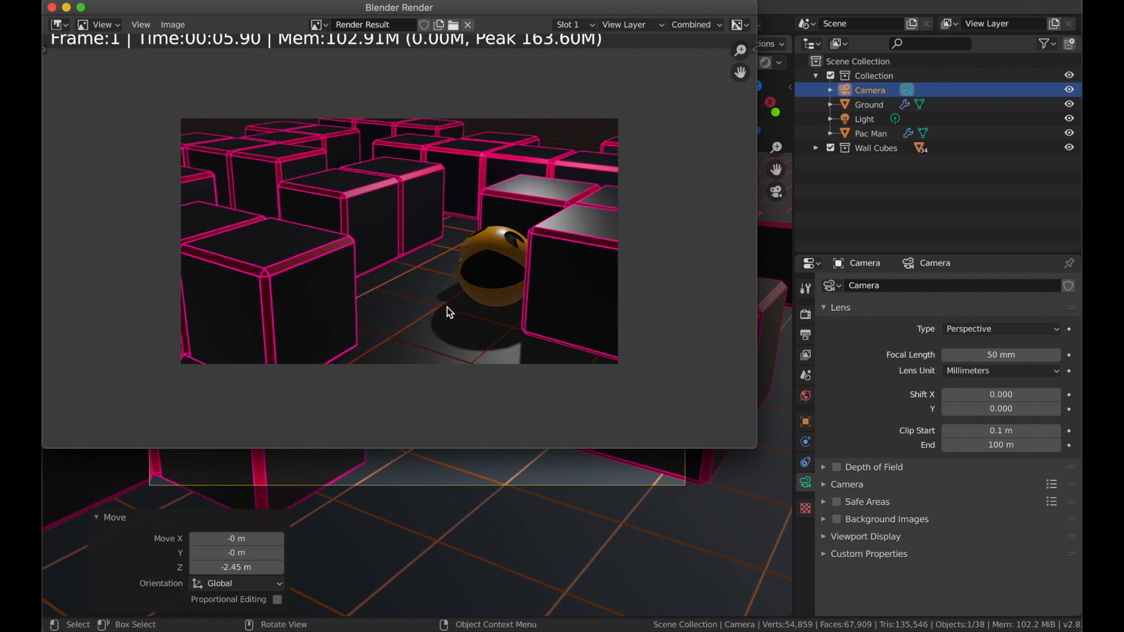
scroll(449, 310, "up", 1)
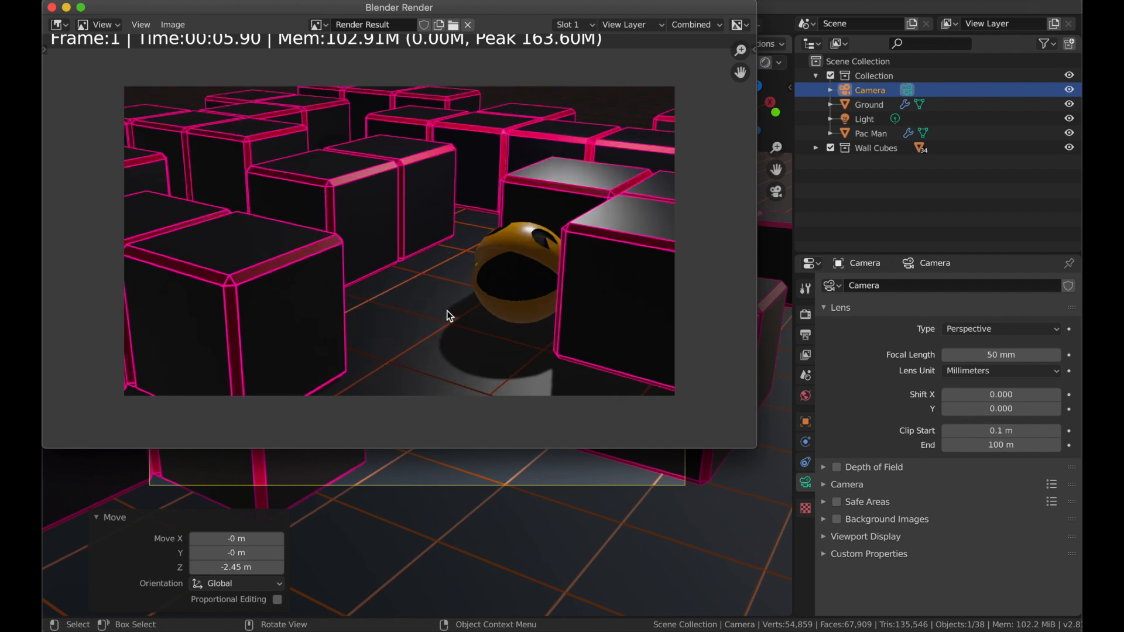
left_click(52, 7)
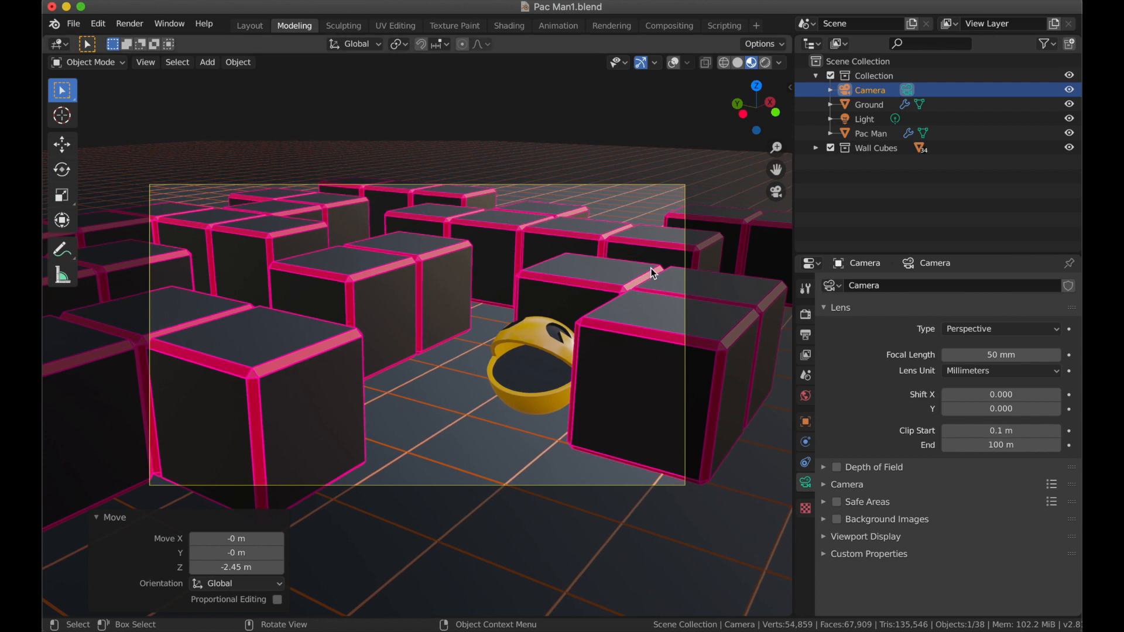
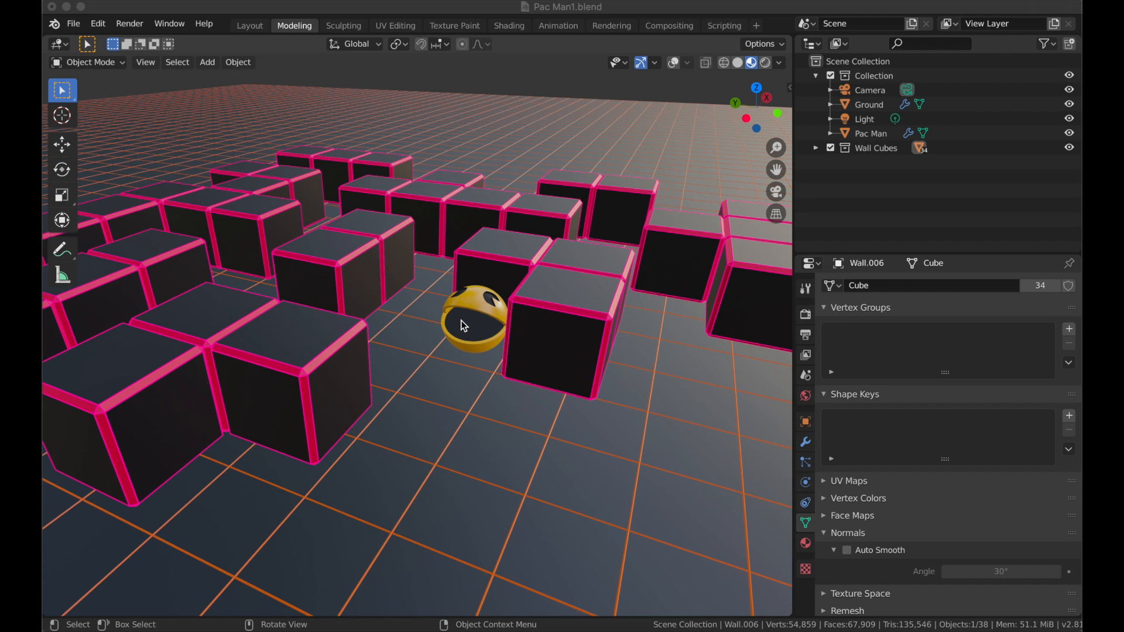
Hide the Wall Cubes collection and the Pac Man object, and turn the viewport overlays back on.
middle_click_drag(461, 320, 473, 386)
scroll(473, 386, "up", 1)
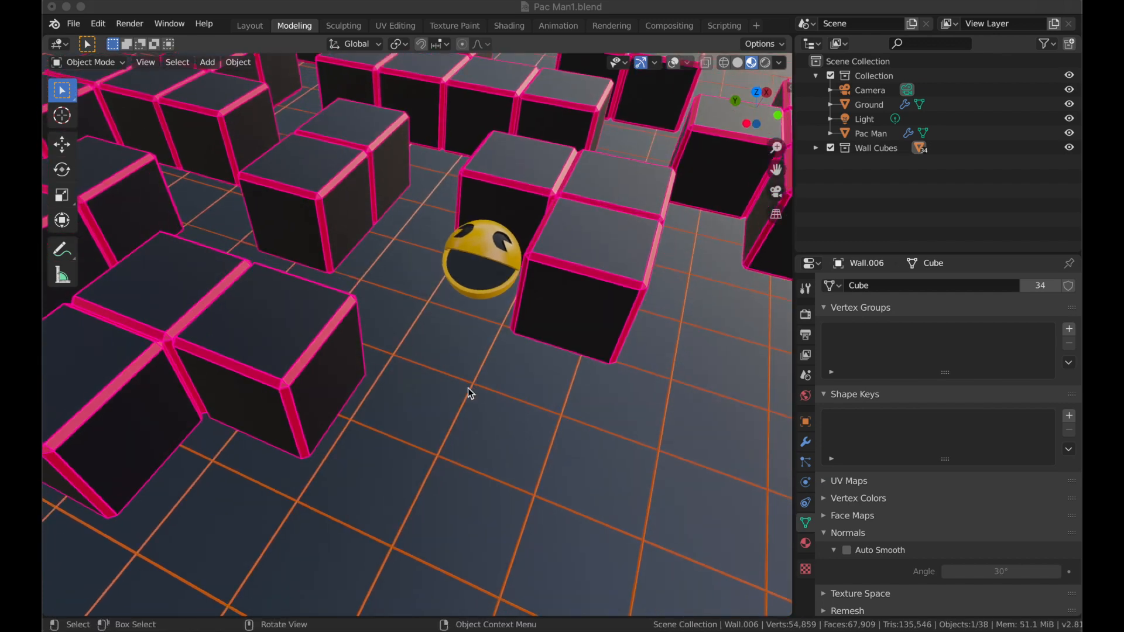
scroll(484, 359, "up", 1)
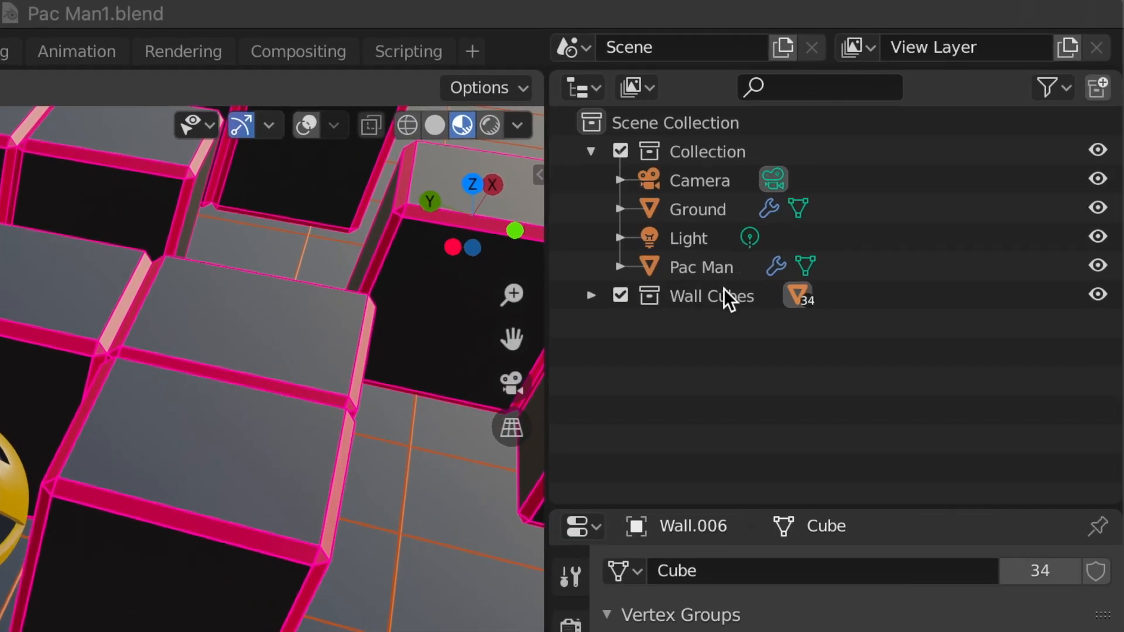
left_click(1099, 296)
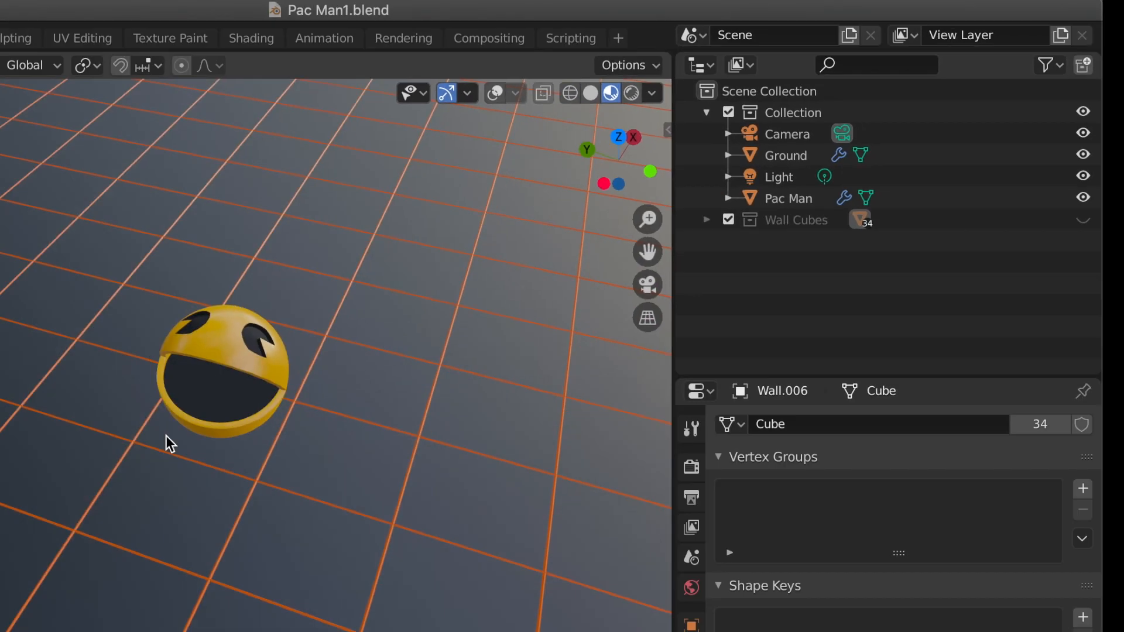
mouse_move(166, 436)
middle_mouse_down()
mouse_move(132, 419)
mouse_move(148, 429)
middle_mouse_up()
left_click(495, 94)
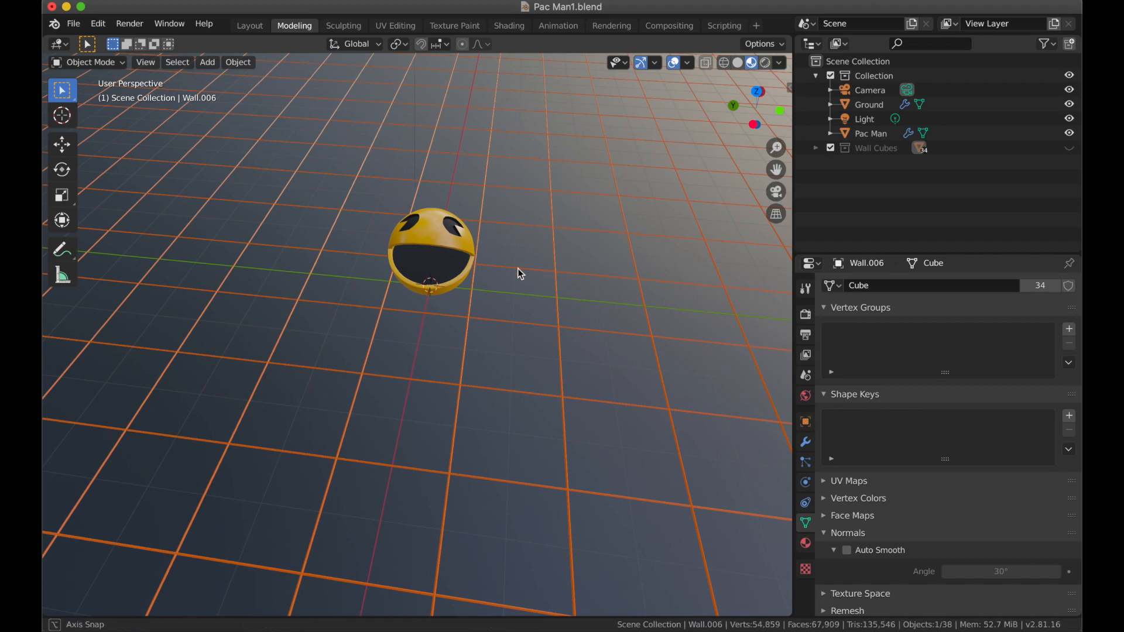
middle_click_drag(623, 269, 703, 270)
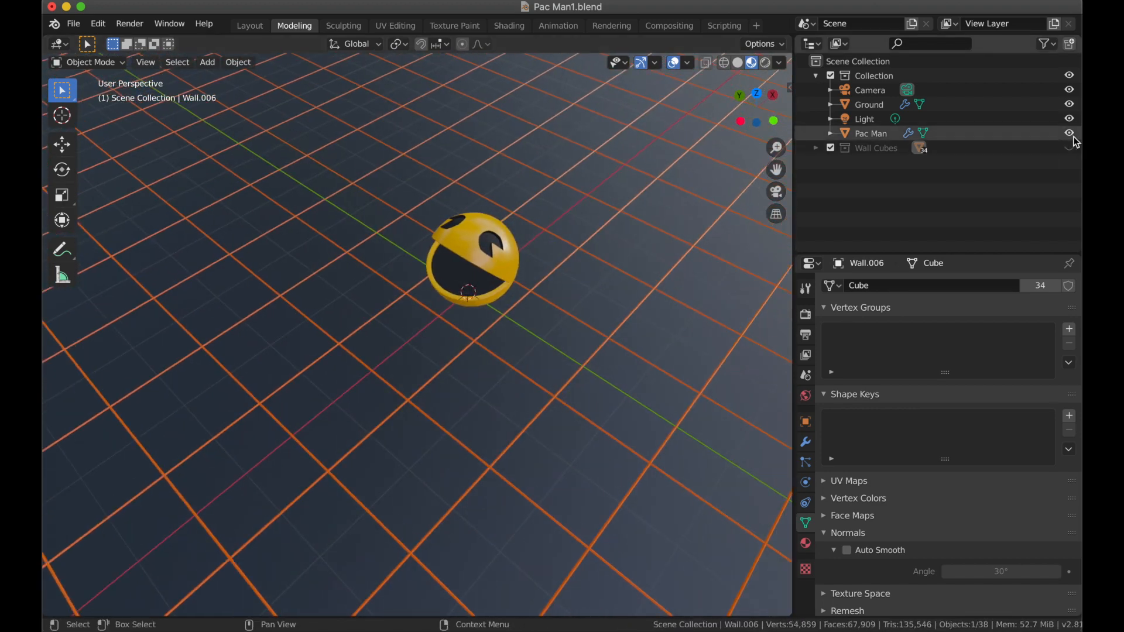
left_click(1069, 134)
middle_click_drag(428, 303, 502, 294)
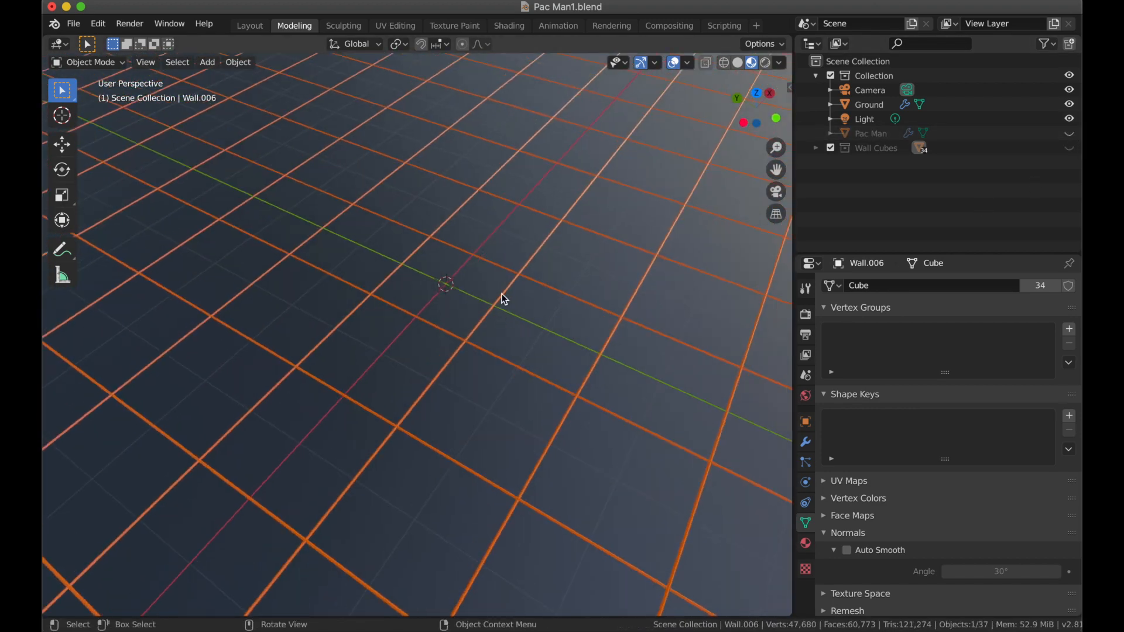
Add an Ico Sphere mesh at the world origin with 2 subdivisions and a 1 m radius.
key("shift+a")
mouse_move(474, 281)
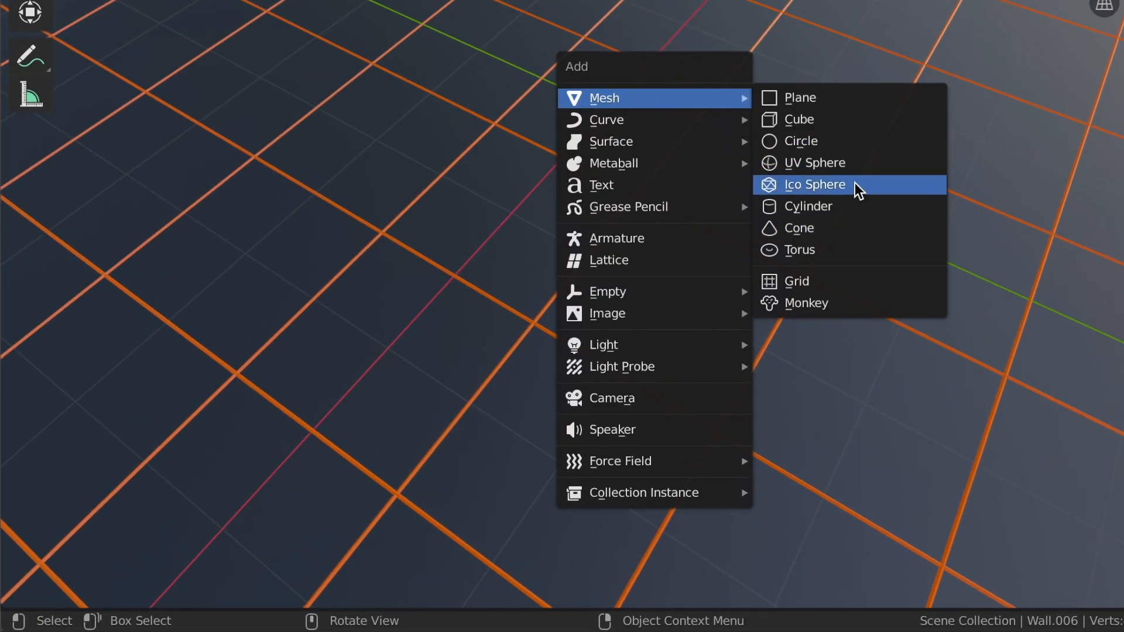
left_click(858, 190)
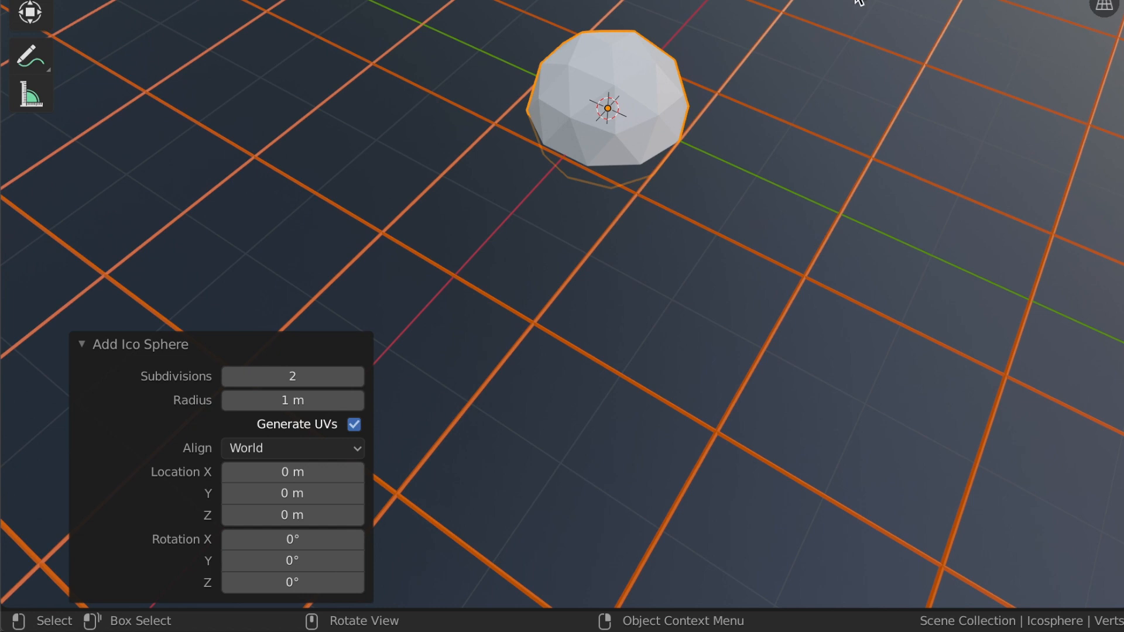
Set the new ico sphere's subdivisions to 1.
left_click(234, 379)
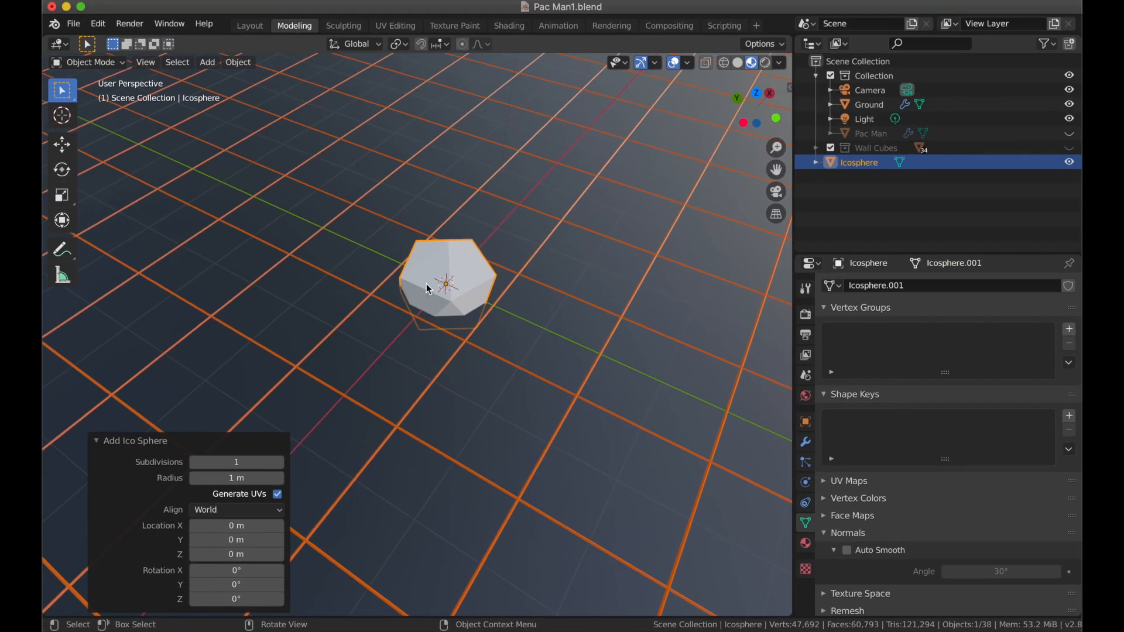
middle_click_drag(559, 88, 480, 268)
middle_click_drag(383, 364, 482, 364)
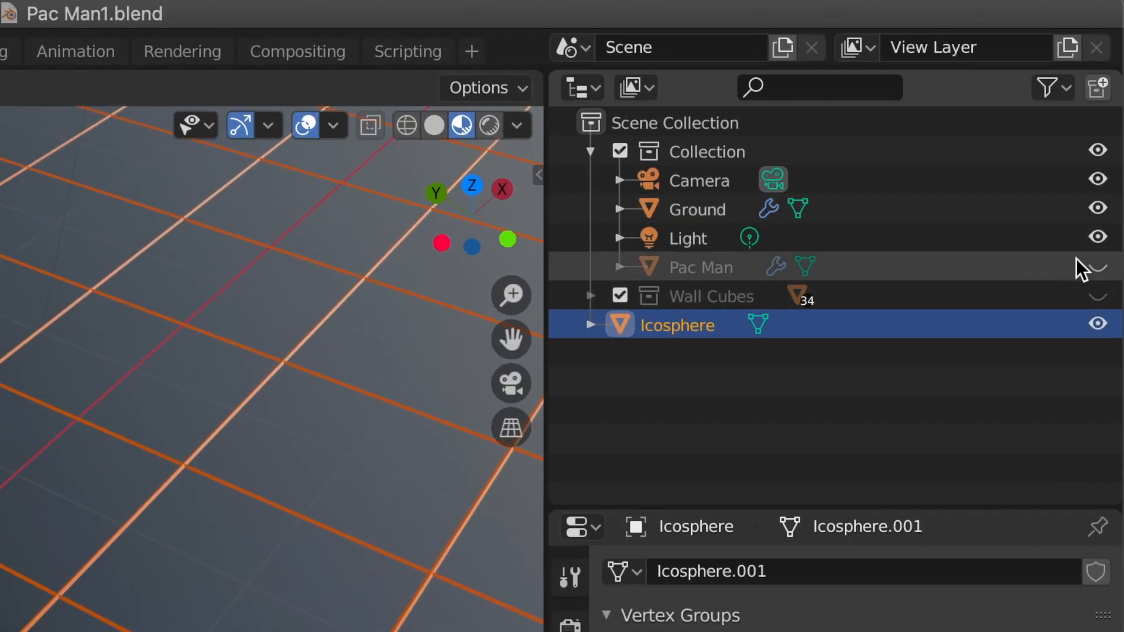
Set the ico sphere's radius to 0.5 m, showing Pac Man temporarily as a size reference and hiding it again.
left_click(1098, 267)
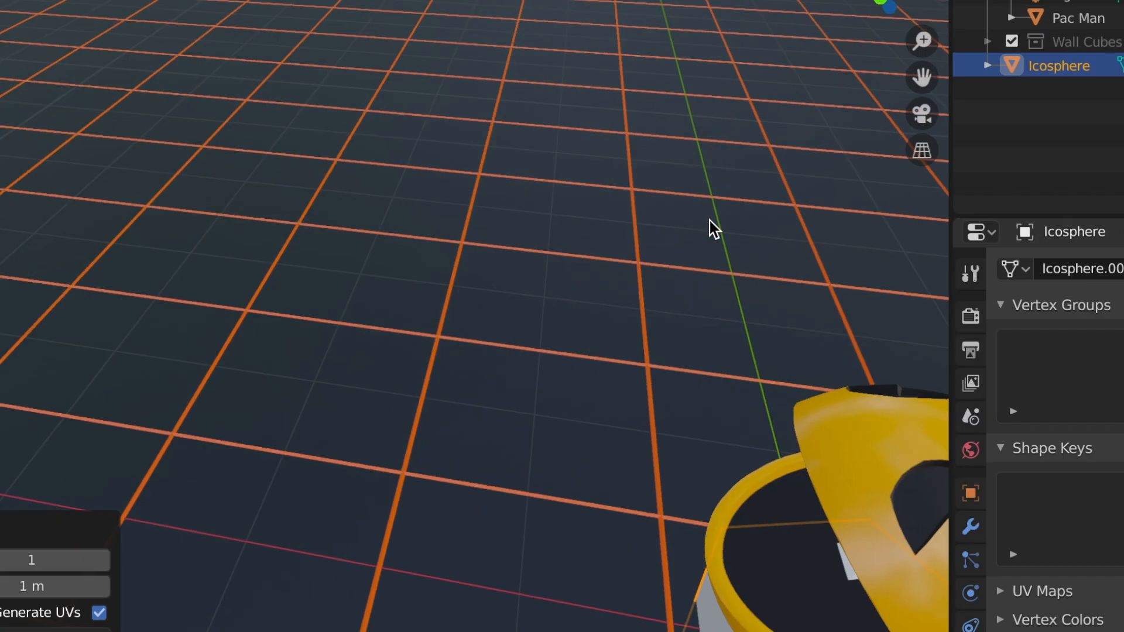
middle_click_drag(709, 220, 805, 193)
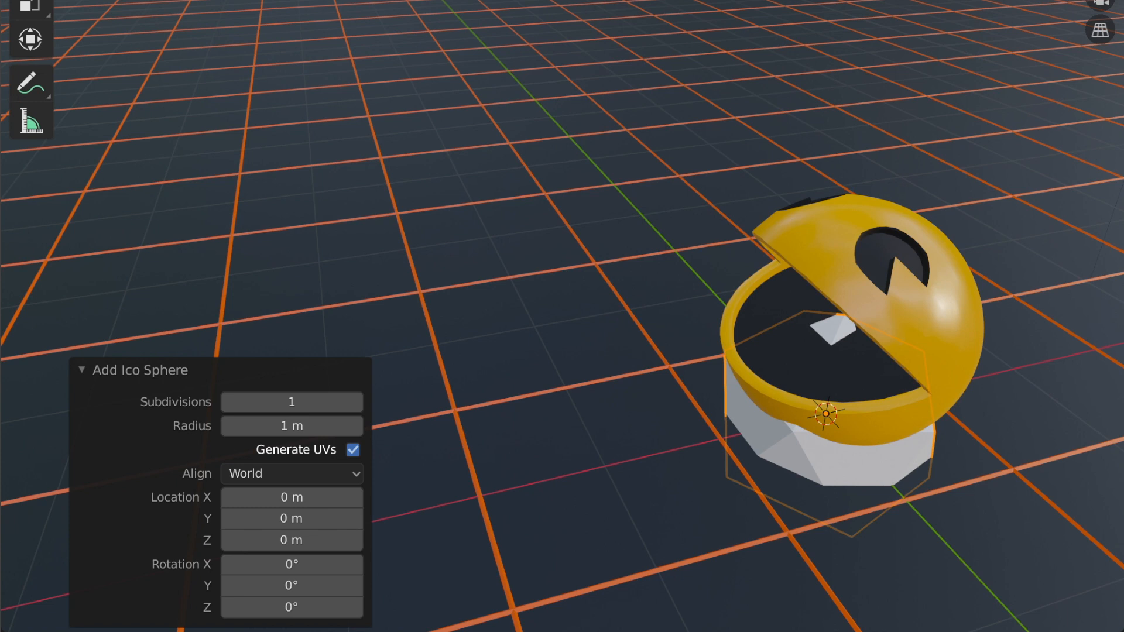
left_click(260, 424)
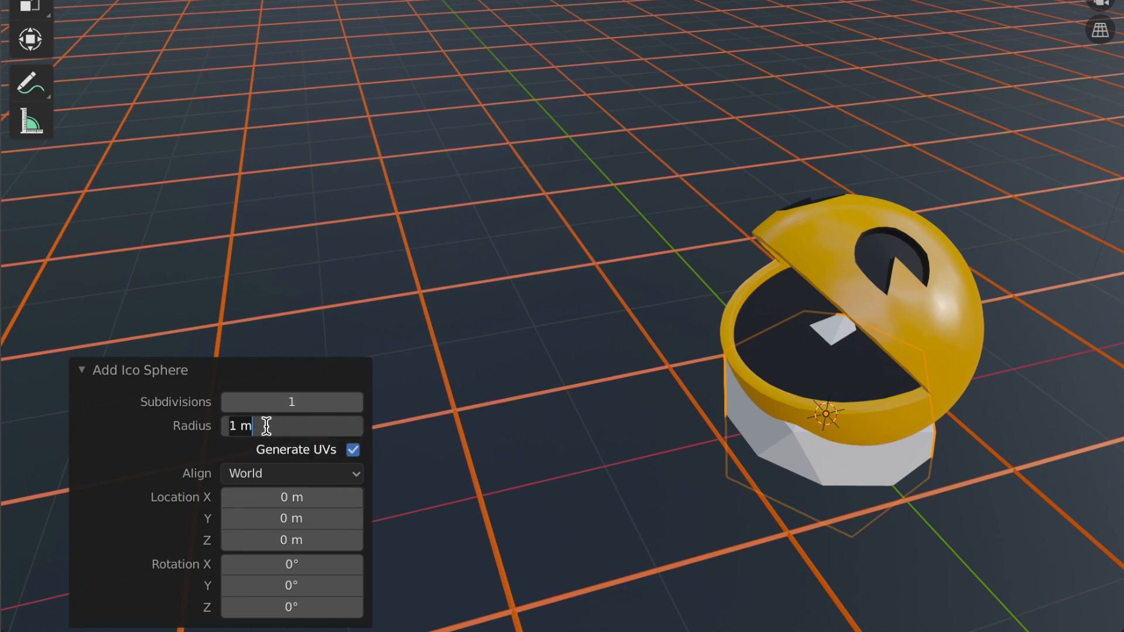
type(".5")
key("Return")
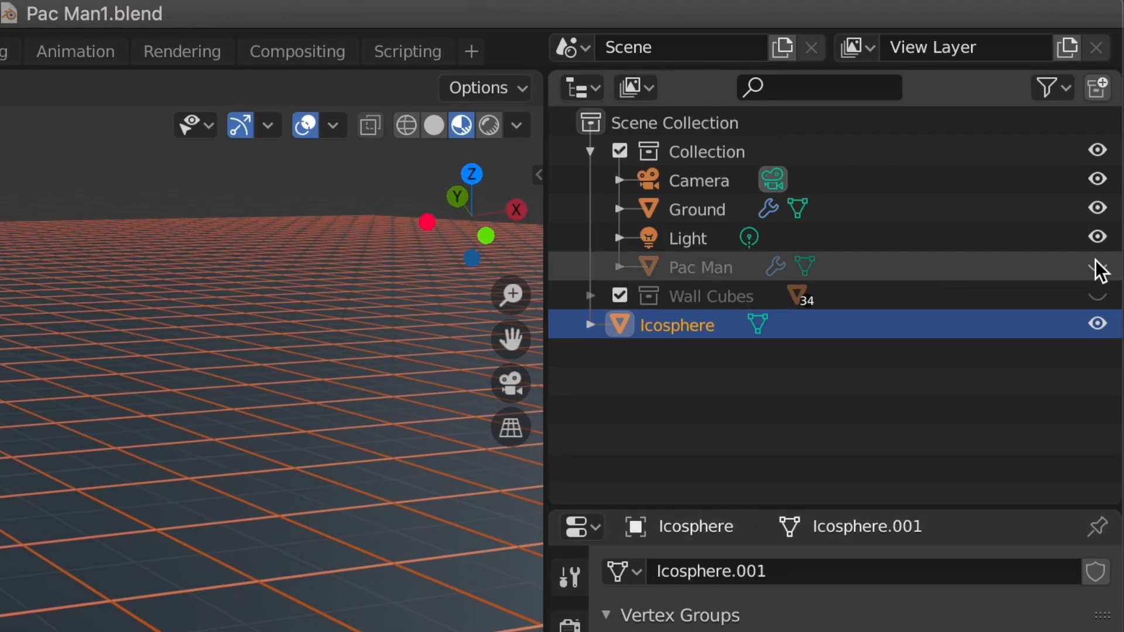
left_click(1098, 267)
left_click(1098, 267)
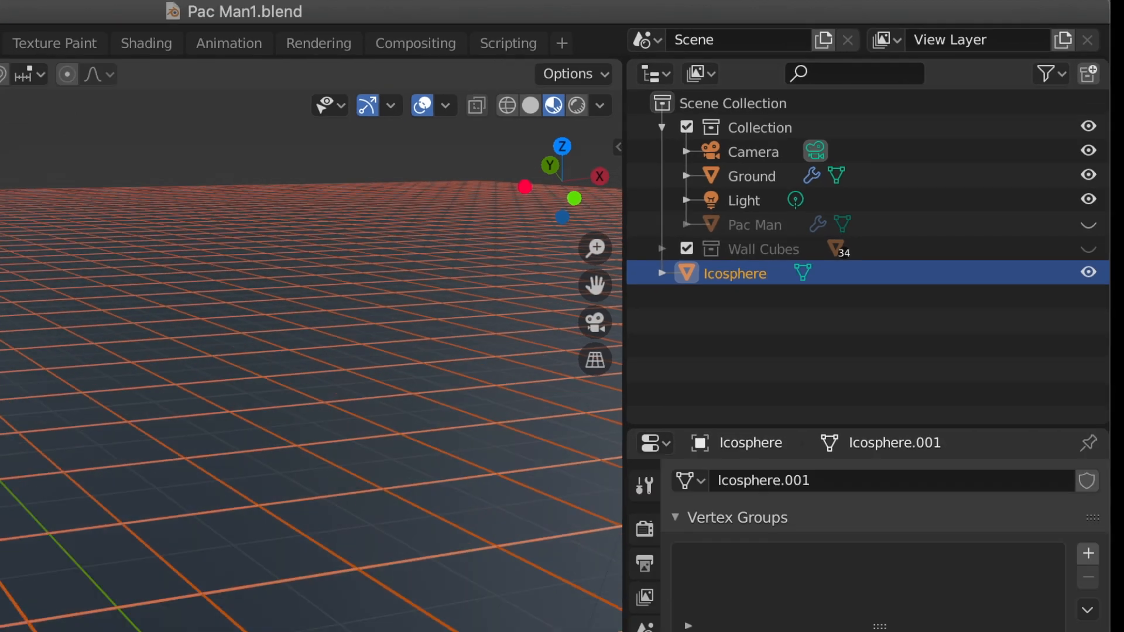
middle_click_drag(540, 382, 440, 344, "shift")
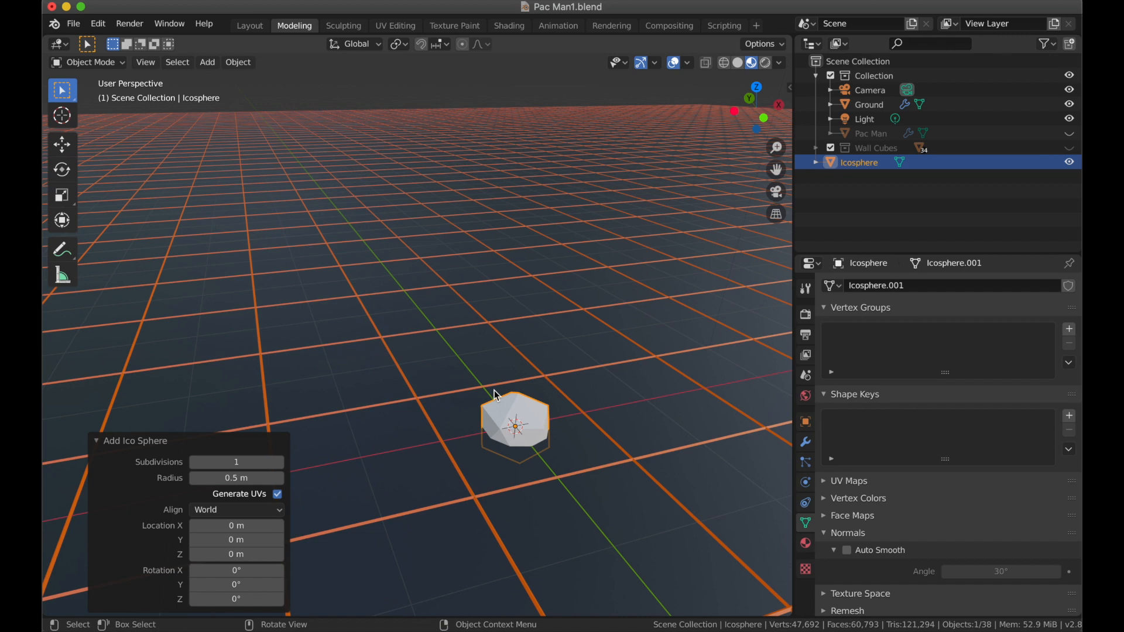
Enter Edit Mode on the ico sphere and move its entire mesh 0.7 m up along the Z axis.
key("Tab")
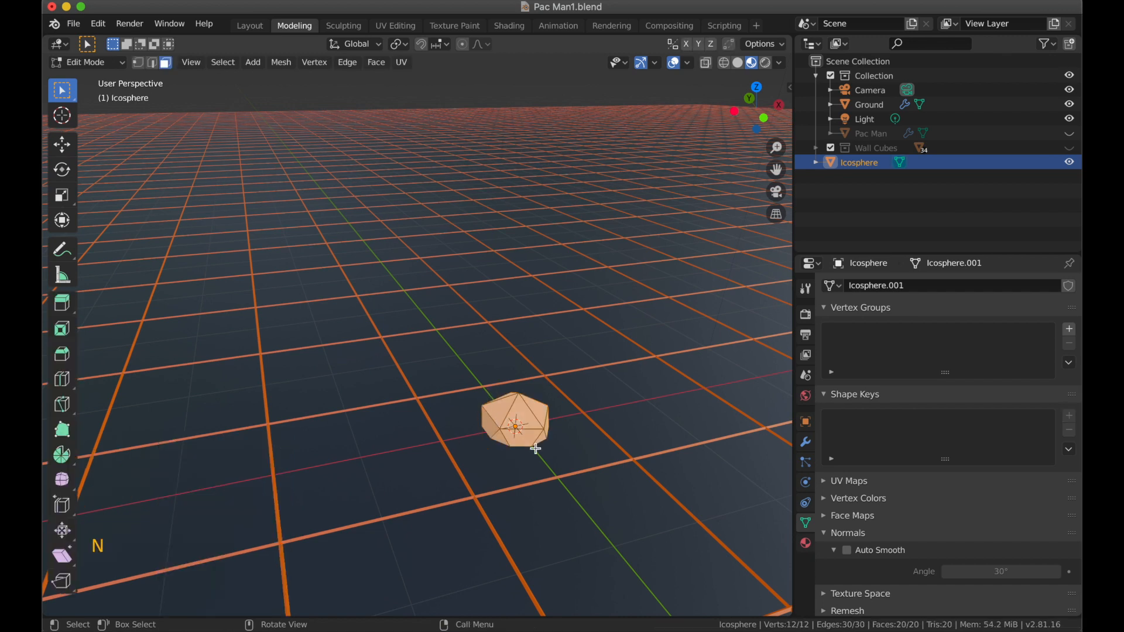
key("a")
key("g")
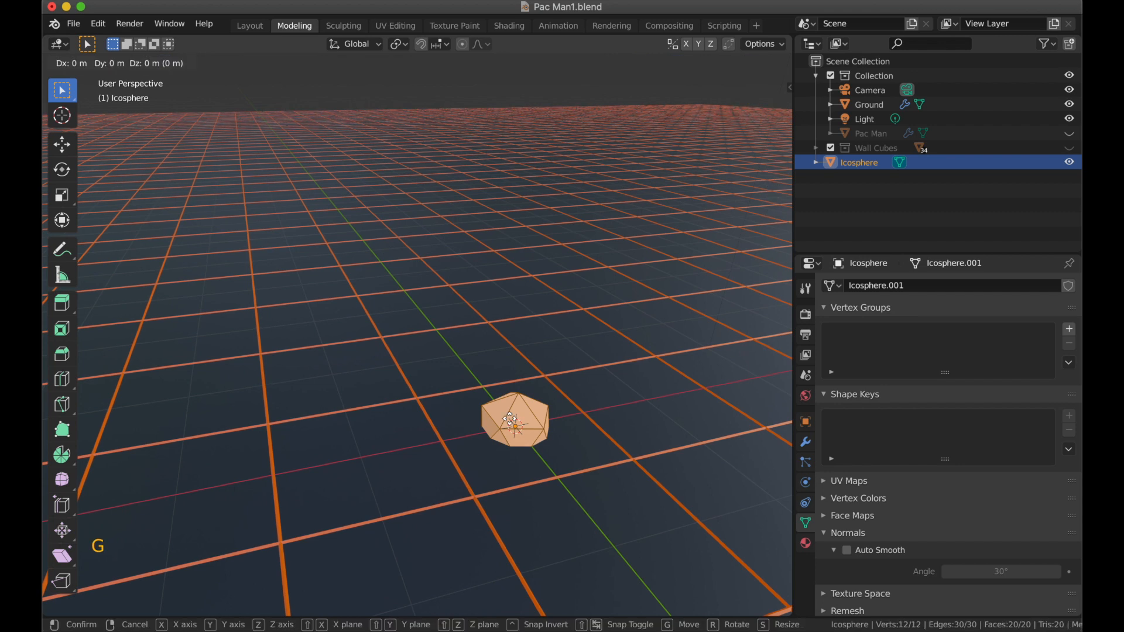
key("z")
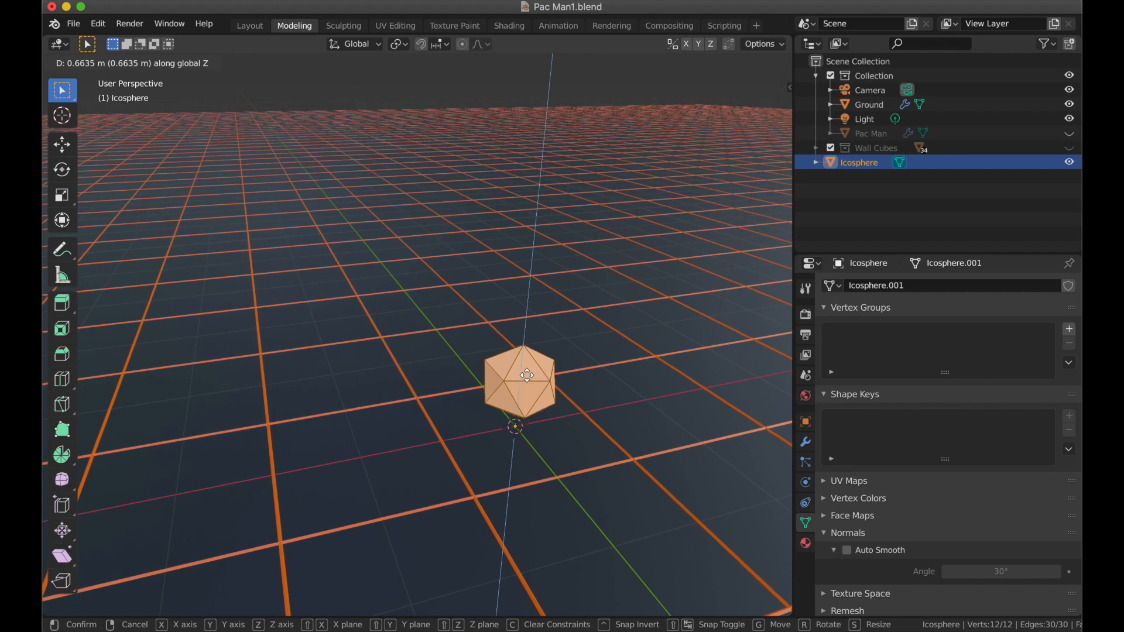
type(".7")
key("Return")
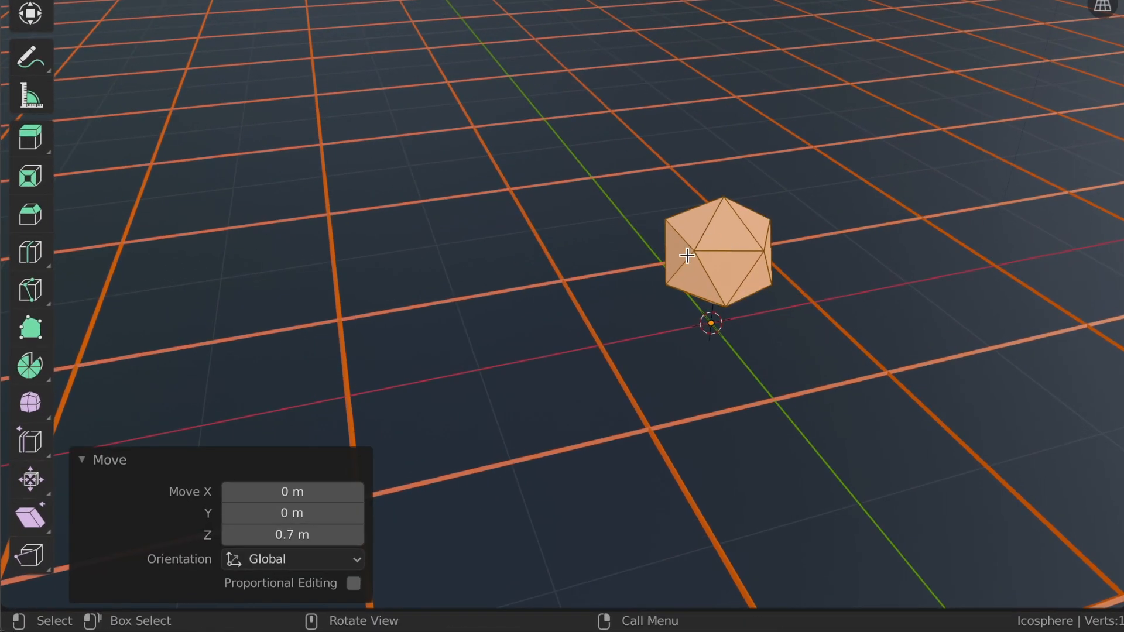
Rotate the whole ico sphere mesh about 47.2° around the view axis so that it sits tilted.
middle_click_drag(688, 256, 662, 271)
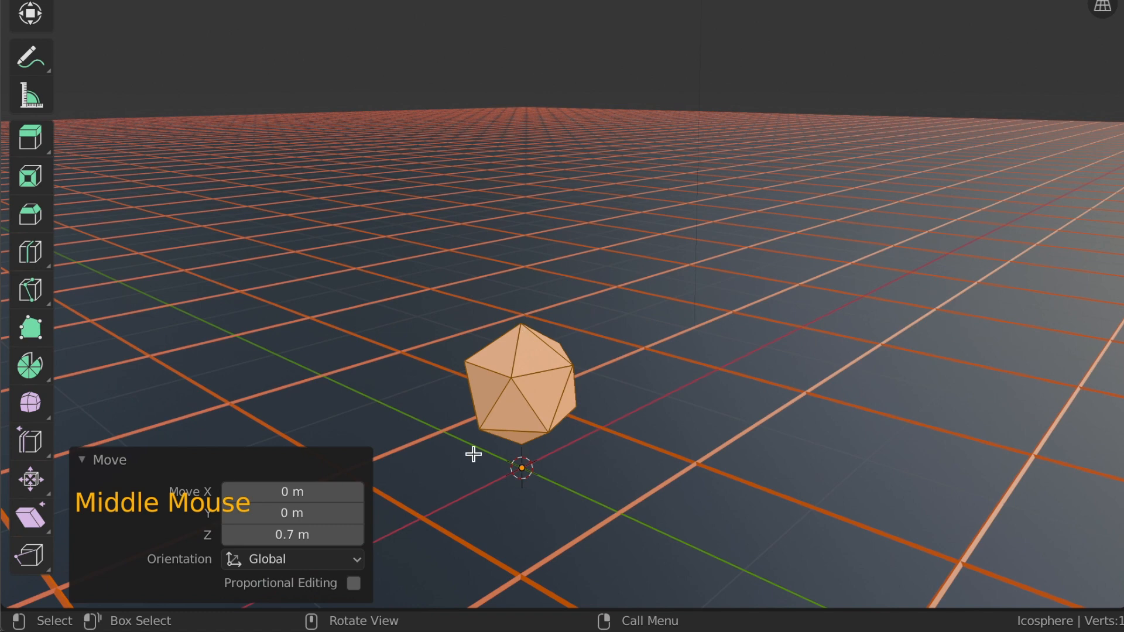
scroll(577, 431, "up", 2)
middle_click_drag(648, 332, 755, 181, "shift")
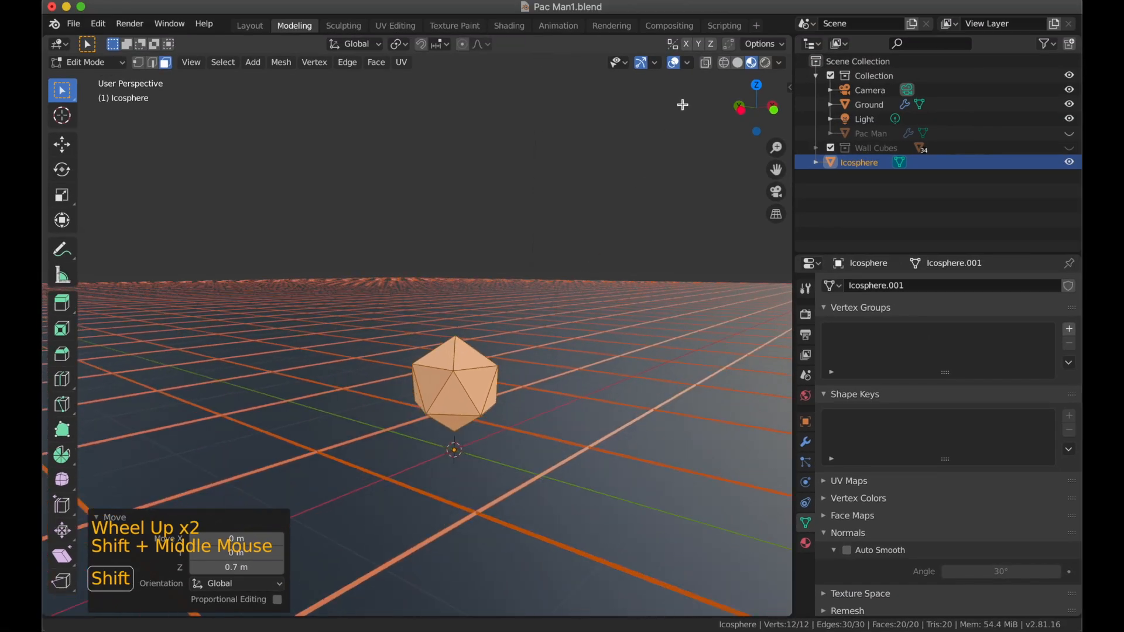
middle_click_drag(682, 108, 683, 121, "shift")
middle_click_drag(547, 369, 521, 427)
scroll(521, 404, "down", 2)
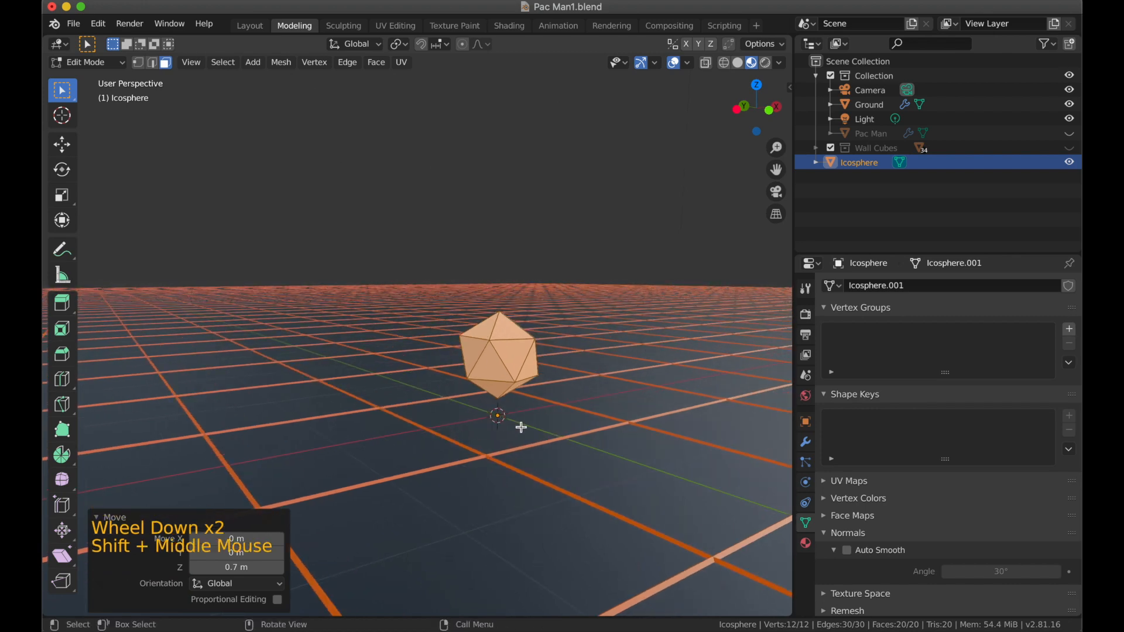
mouse_move(484, 374)
middle_mouse_down()
mouse_move(529, 396)
mouse_move(495, 390)
middle_mouse_up()
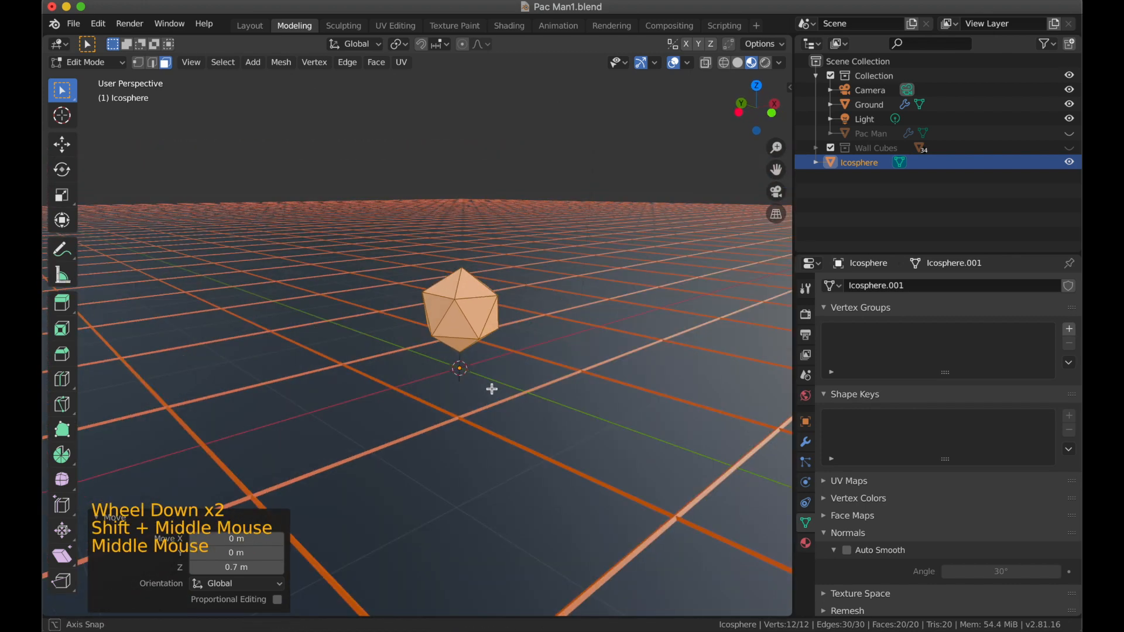
key("r")
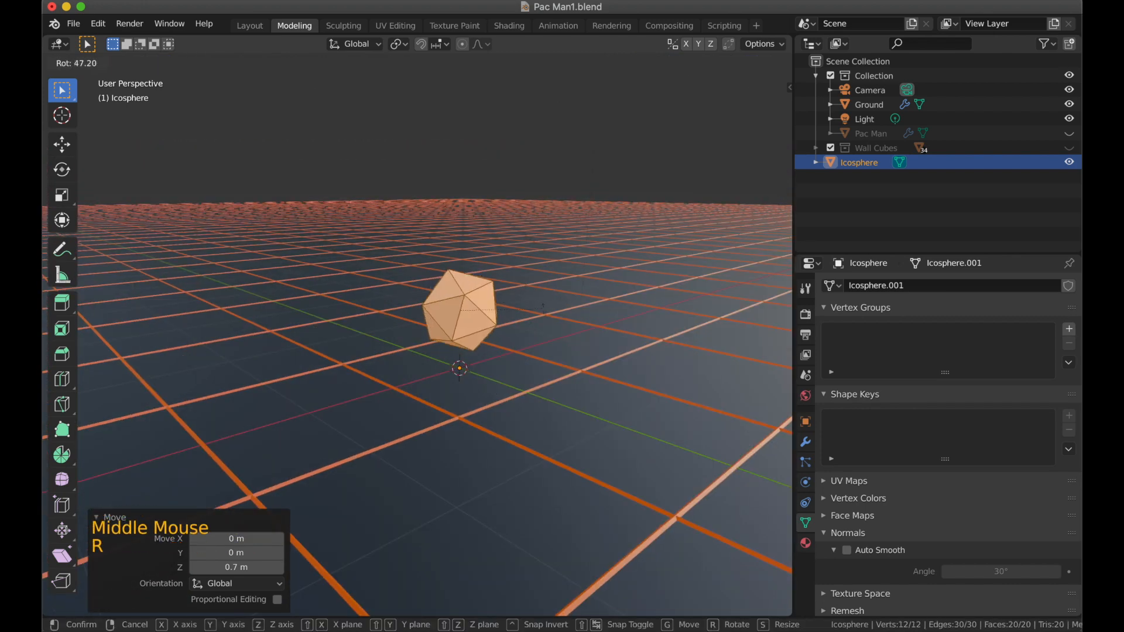
left_click(543, 311)
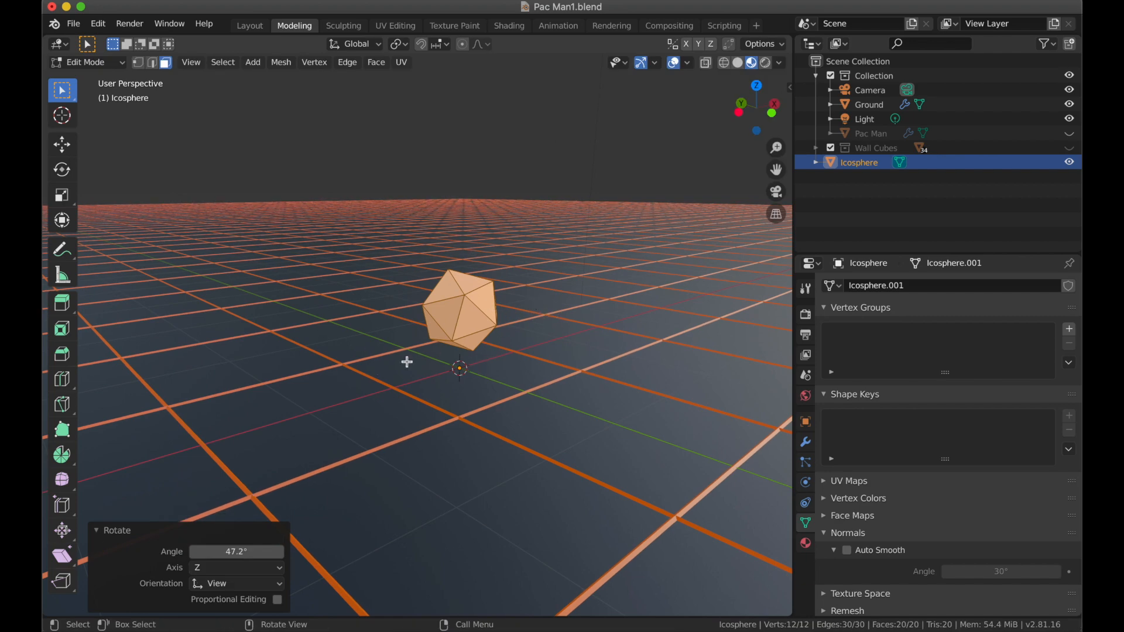
scroll(410, 369, "down", 2)
mouse_move(427, 402)
middle_mouse_down()
mouse_move(484, 371)
mouse_move(423, 382)
middle_mouse_up()
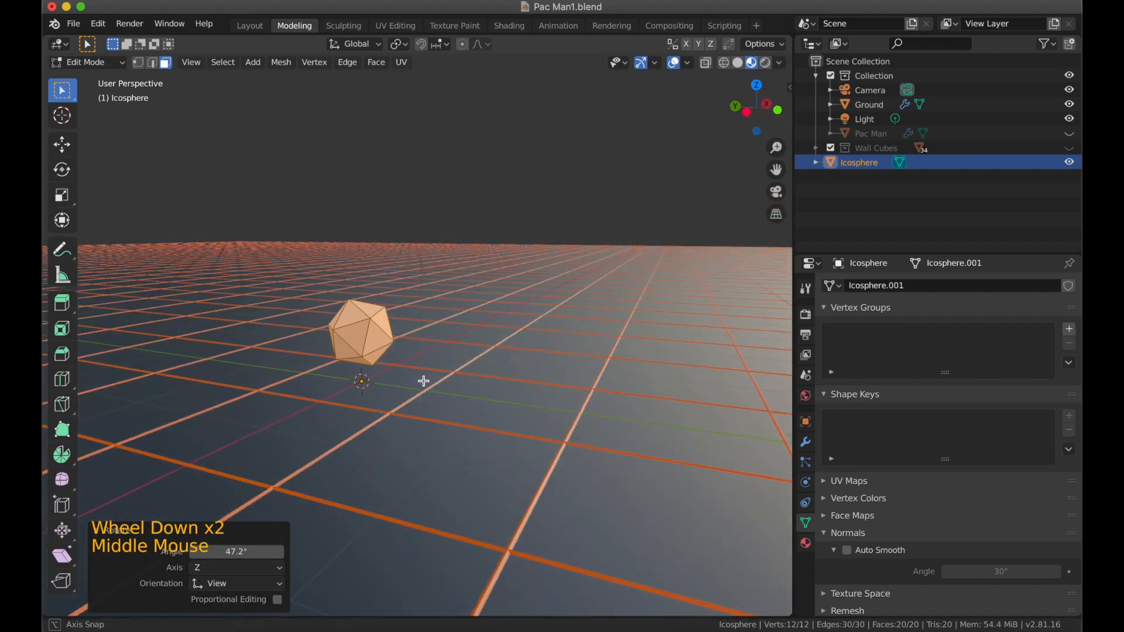
key("b")
key("n")
middle_click_drag(547, 321, 547, 136)
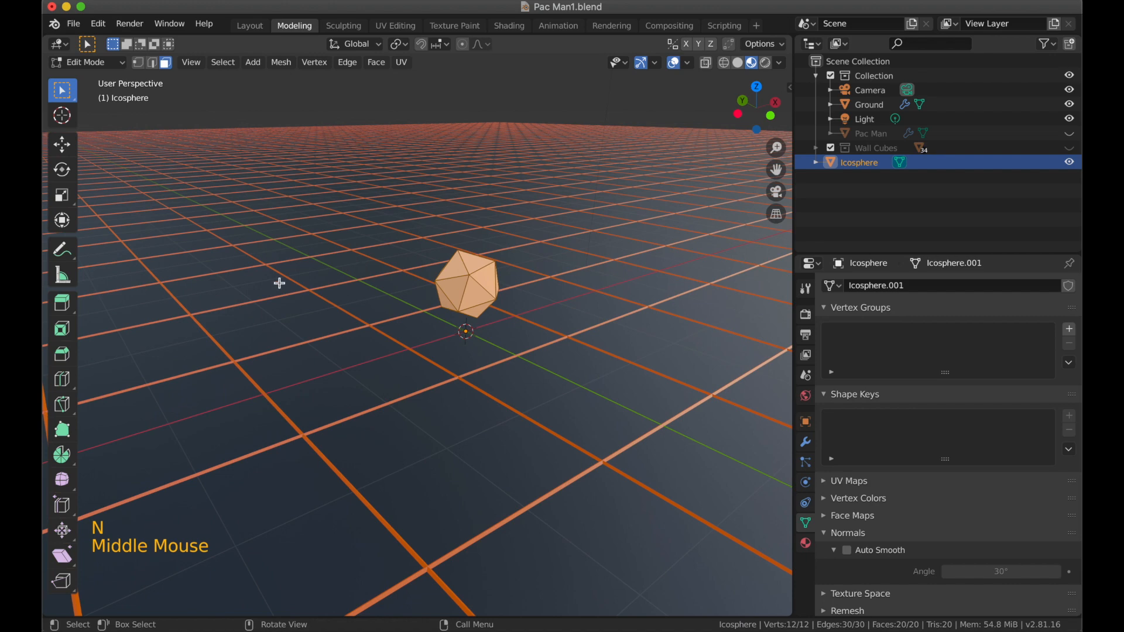
scroll(391, 251, "up", 2)
middle_click_drag(545, 342, 489, 375, "shift")
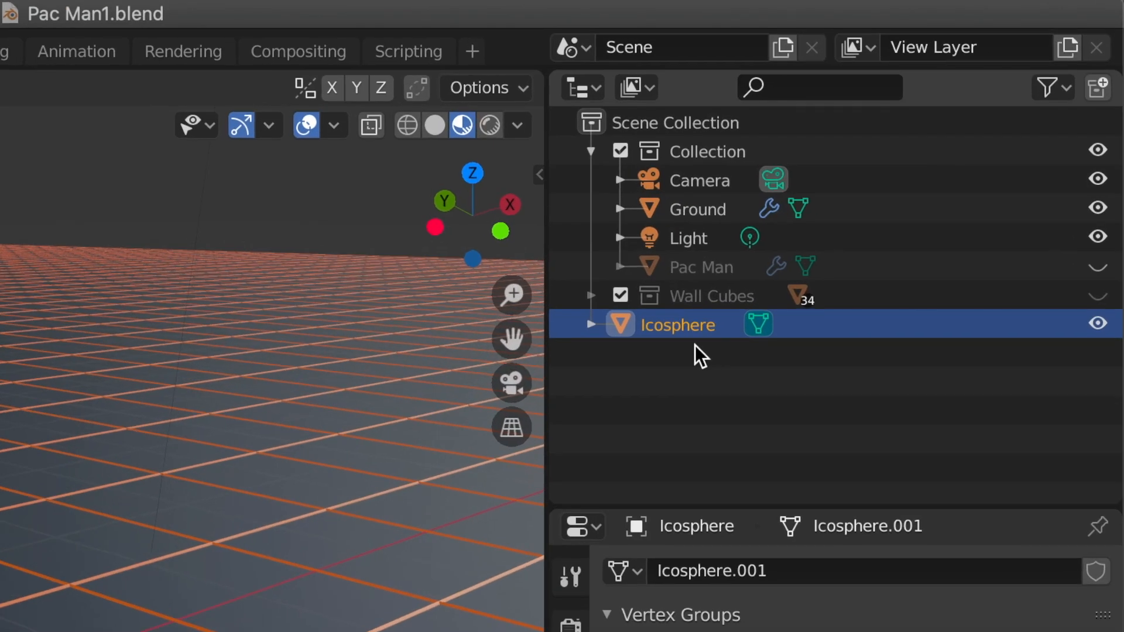
Rename the Icosphere object to Point.
double_click(867, 164)
type("Point")
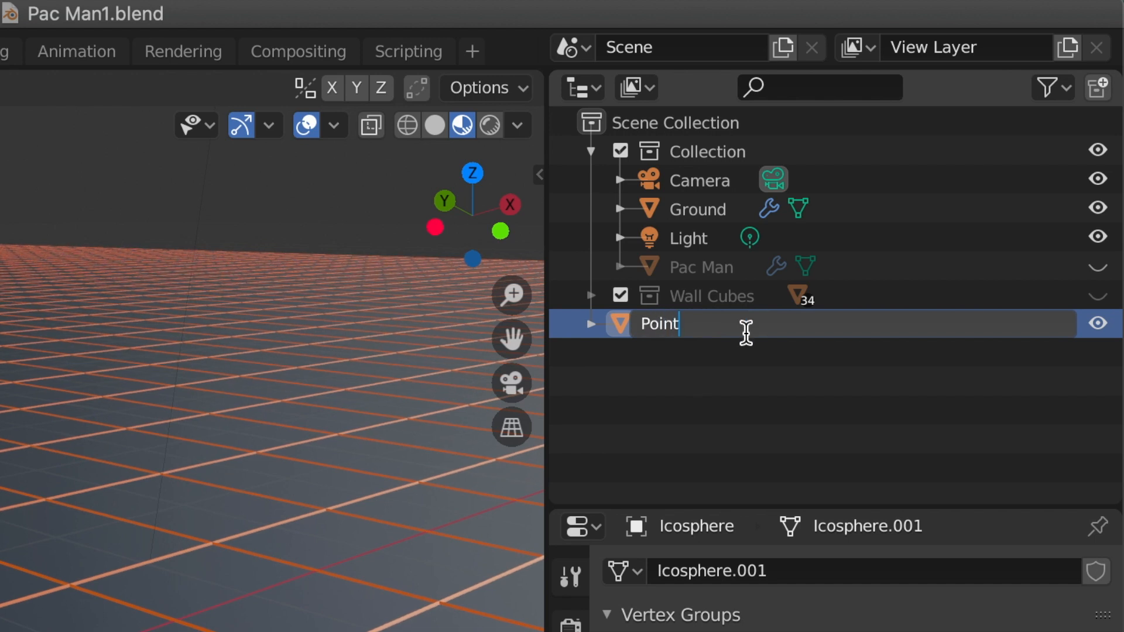
key("Return")
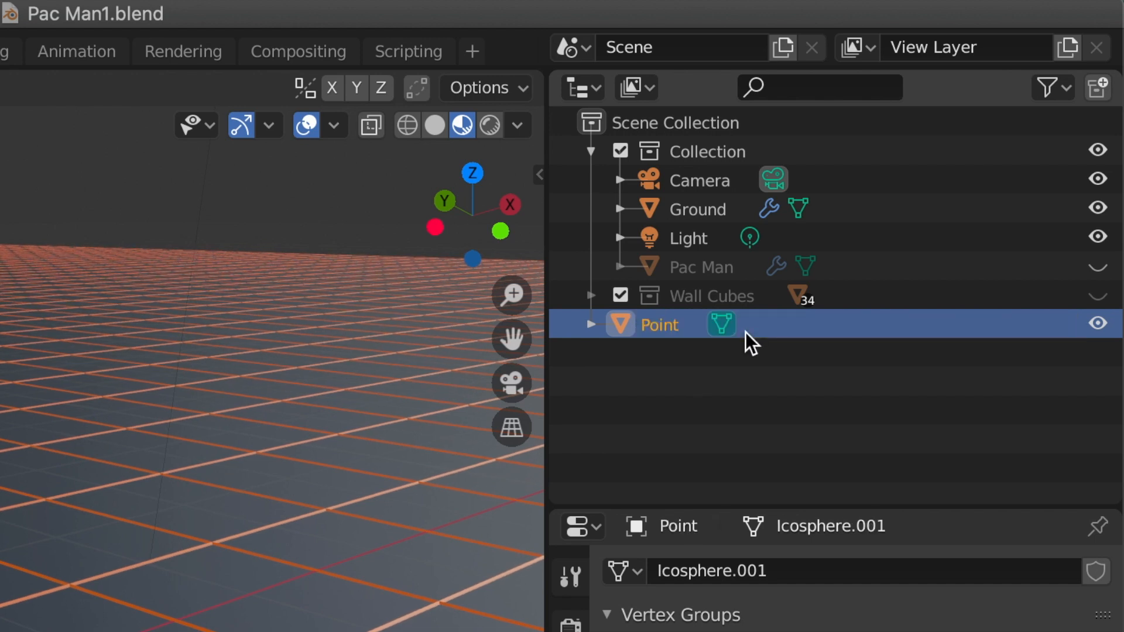
Unhide Pac Man and the Wall Cubes, and in top view move the Point mesh about -5 m along X, in front of Pac Man.
left_click(1098, 269)
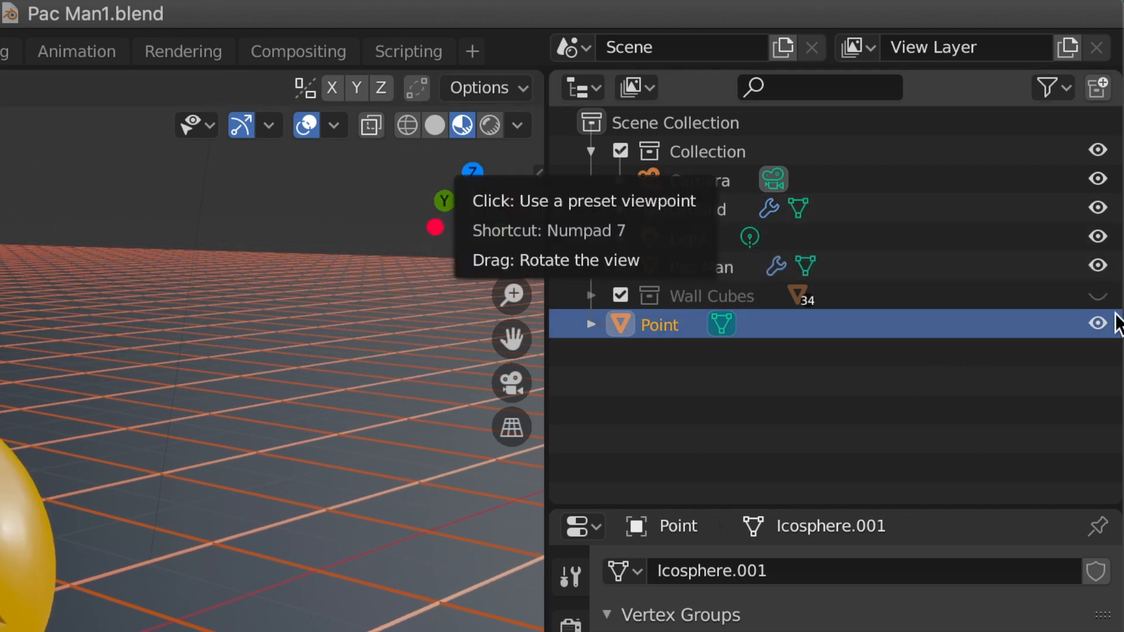
left_click(1101, 296)
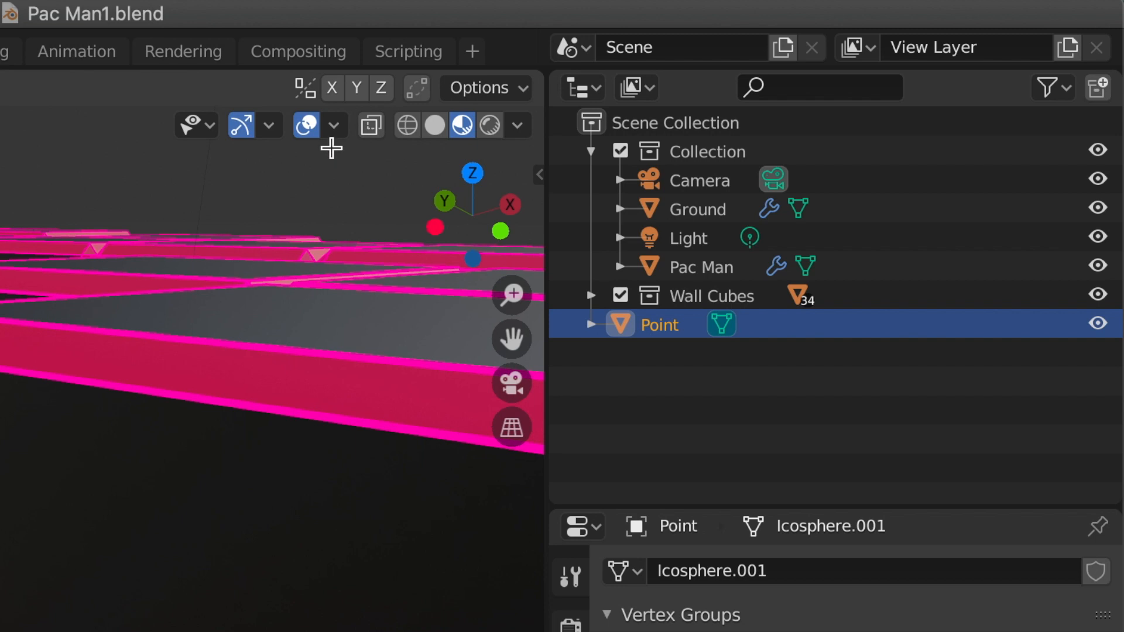
left_click(470, 172)
scroll(143, 475, "down", 5)
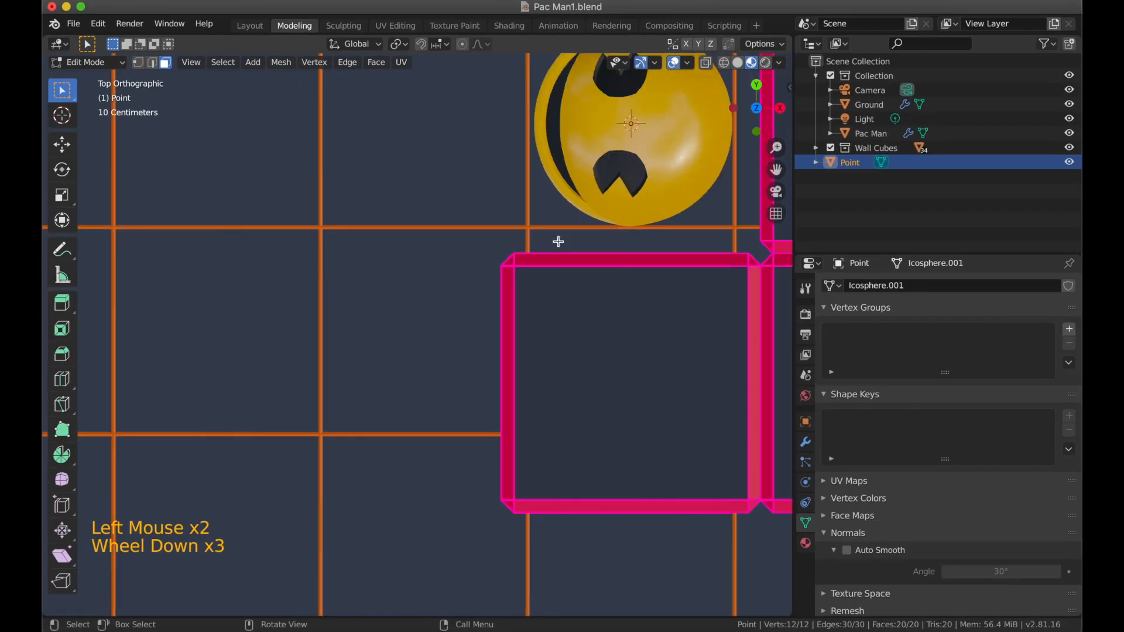
scroll(558, 241, "down", 2)
key("g")
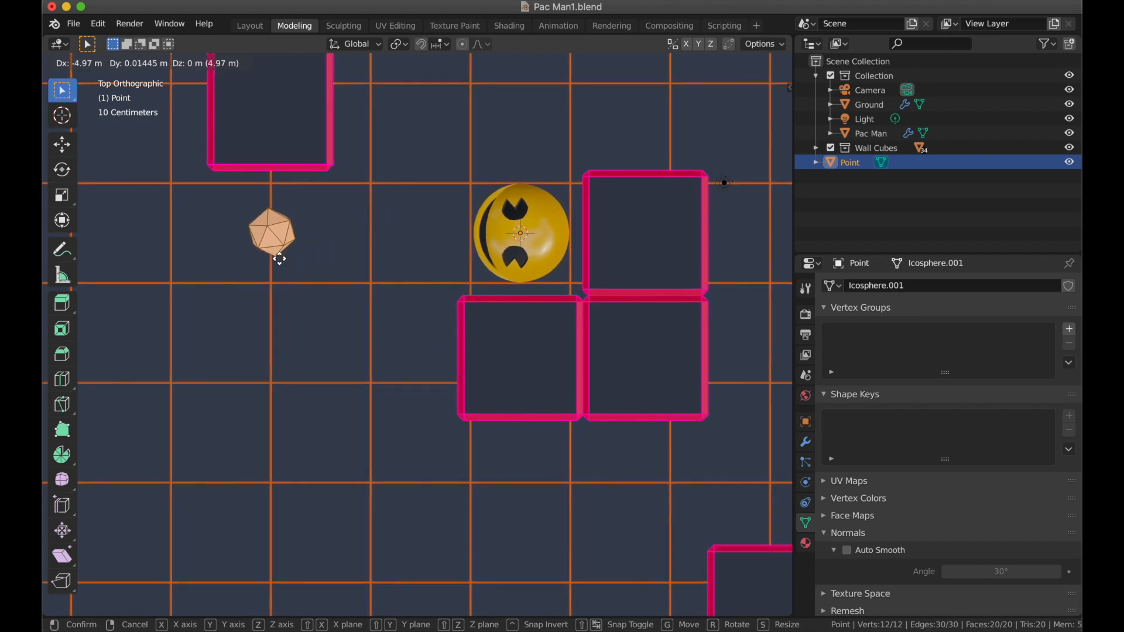
left_click(280, 259)
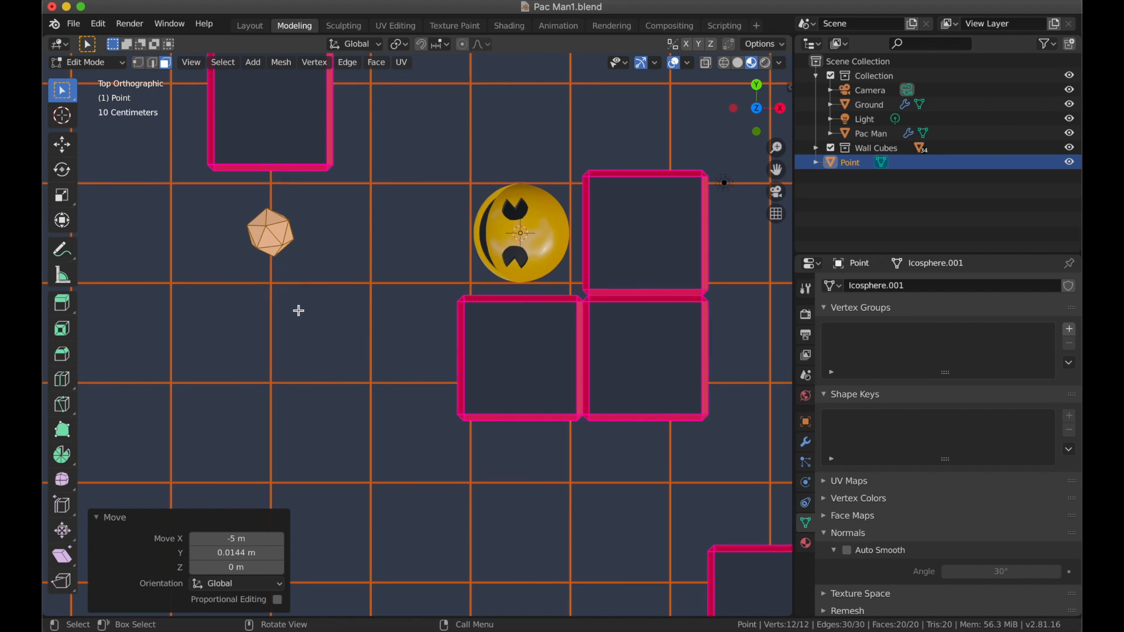
Scale the Point mesh down uniformly to about 0.881.
middle_click_drag(288, 324, 402, 244)
middle_click_drag(333, 381, 393, 319, "shift")
scroll(421, 311, "up", 3)
key("s")
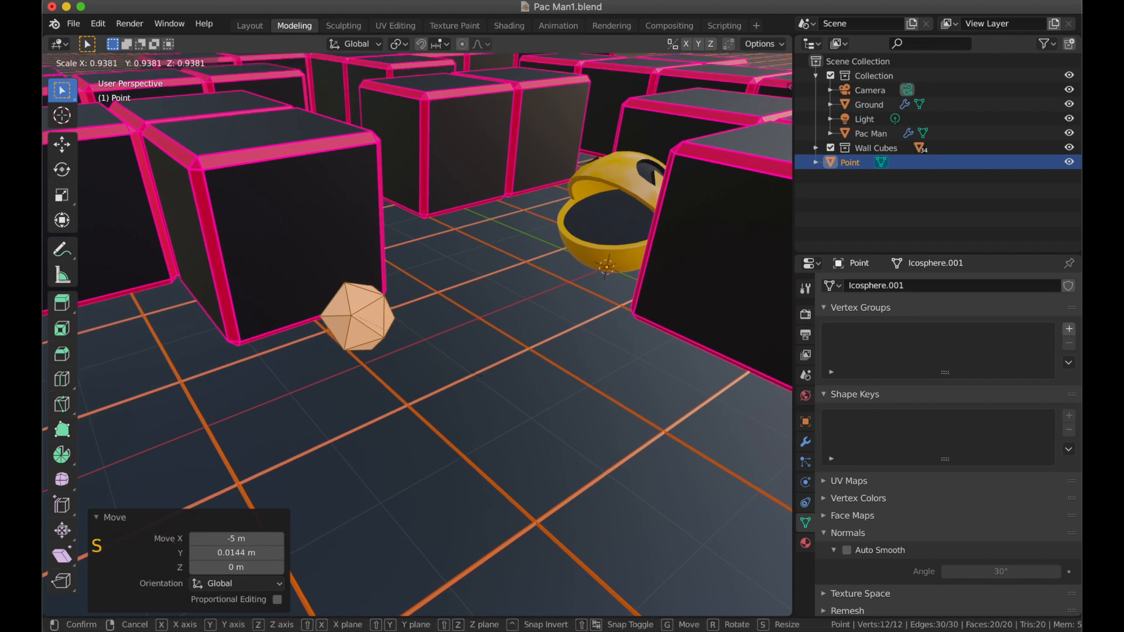
left_click(468, 372)
mouse_move(454, 307)
middle_mouse_down()
mouse_move(520, 264)
mouse_move(447, 288)
mouse_move(460, 315)
middle_mouse_up()
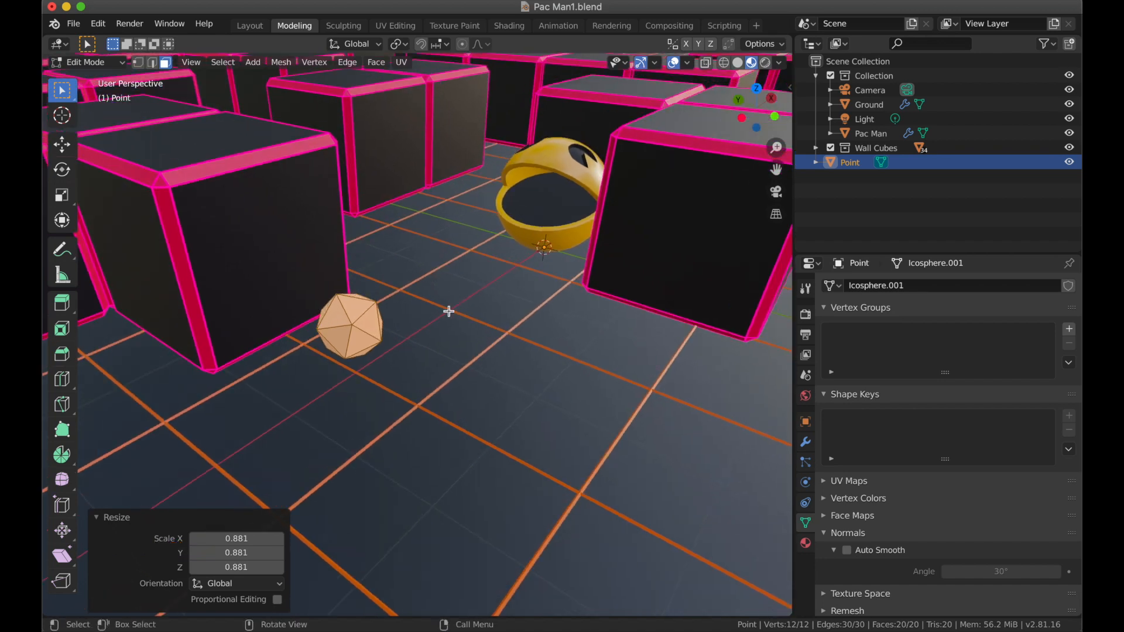
Enlarge the properties area and create a new material for the Point object.
left_click(806, 544)
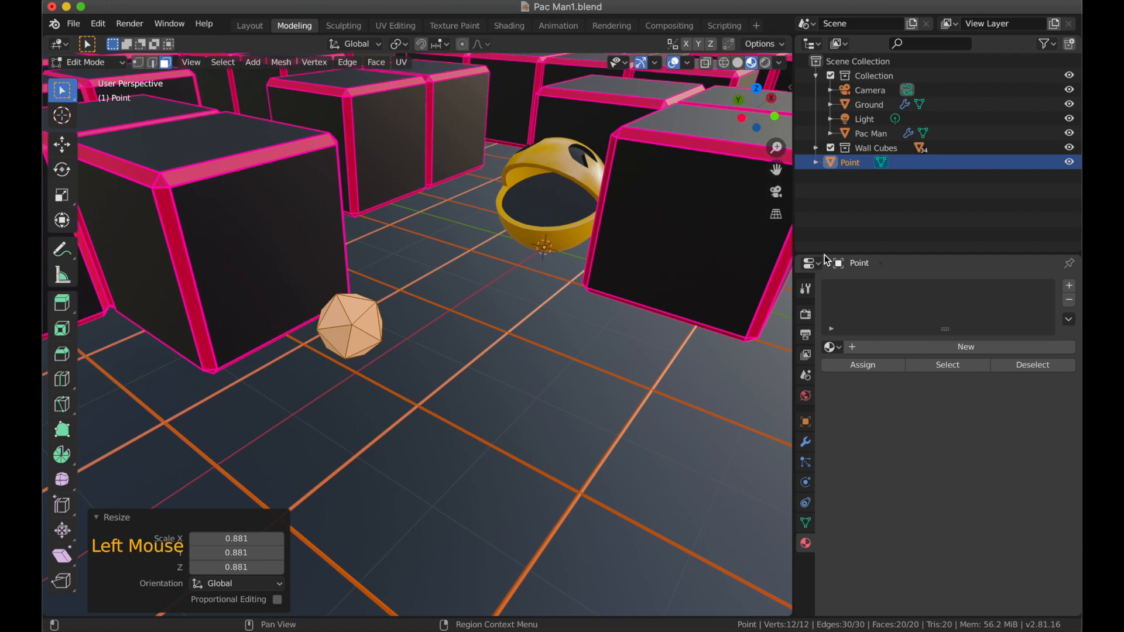
left_click_drag(827, 255, 840, 205)
left_click(907, 306)
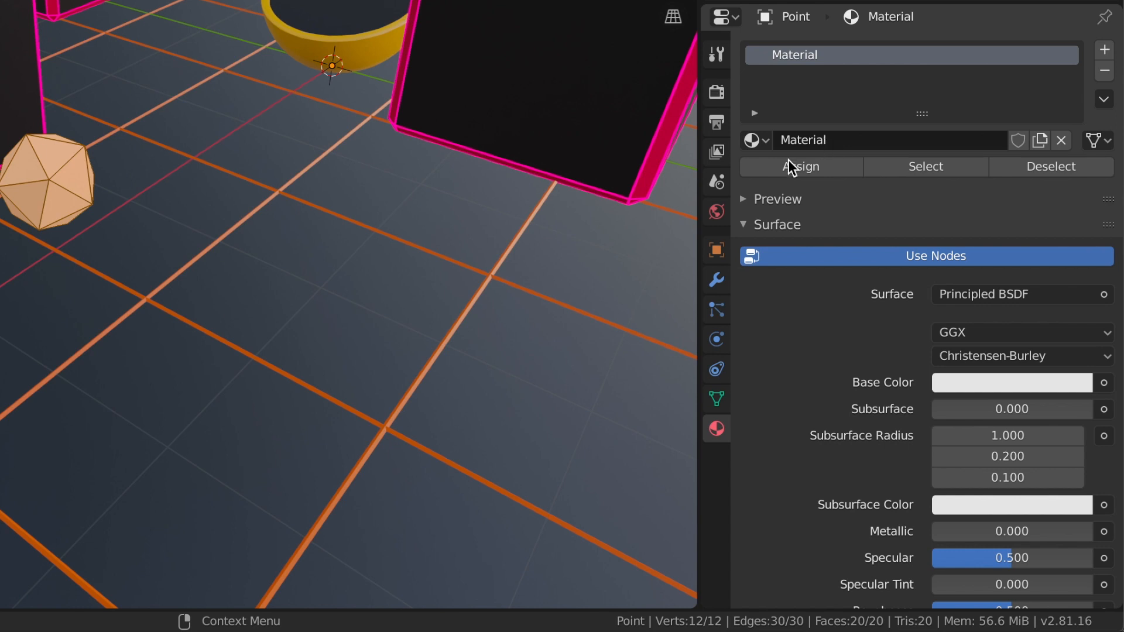
Name the new material Point and change its base color to a pale yellow.
double_click(855, 144)
key("BackSpace")
key("BackSpace")
key("BackSpace")
key("BackSpace")
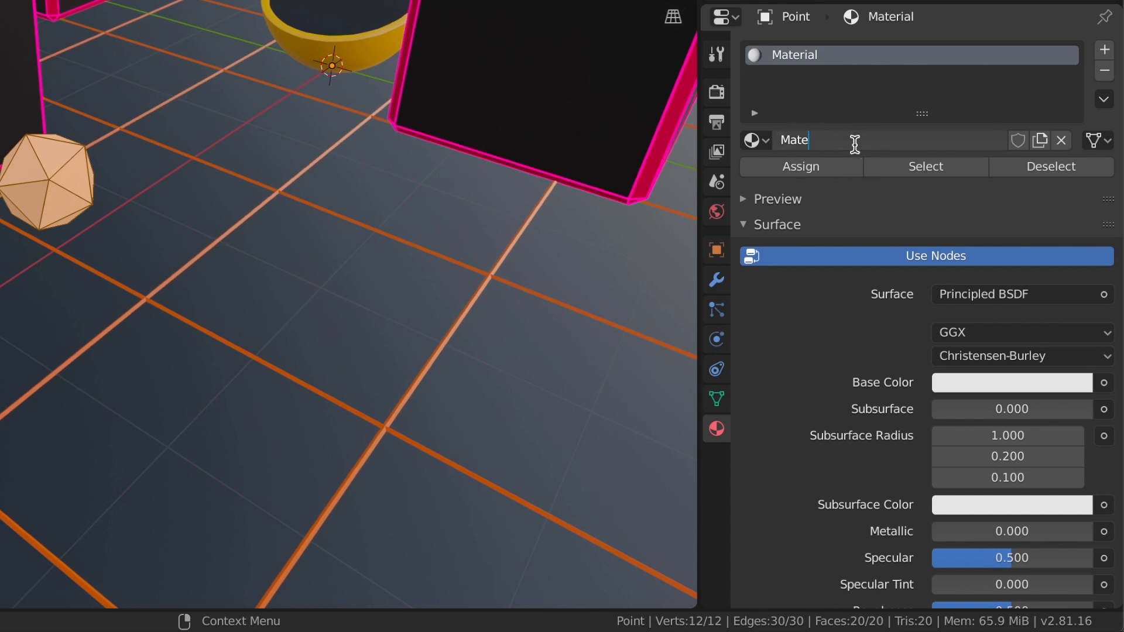
type("Point")
key("Return")
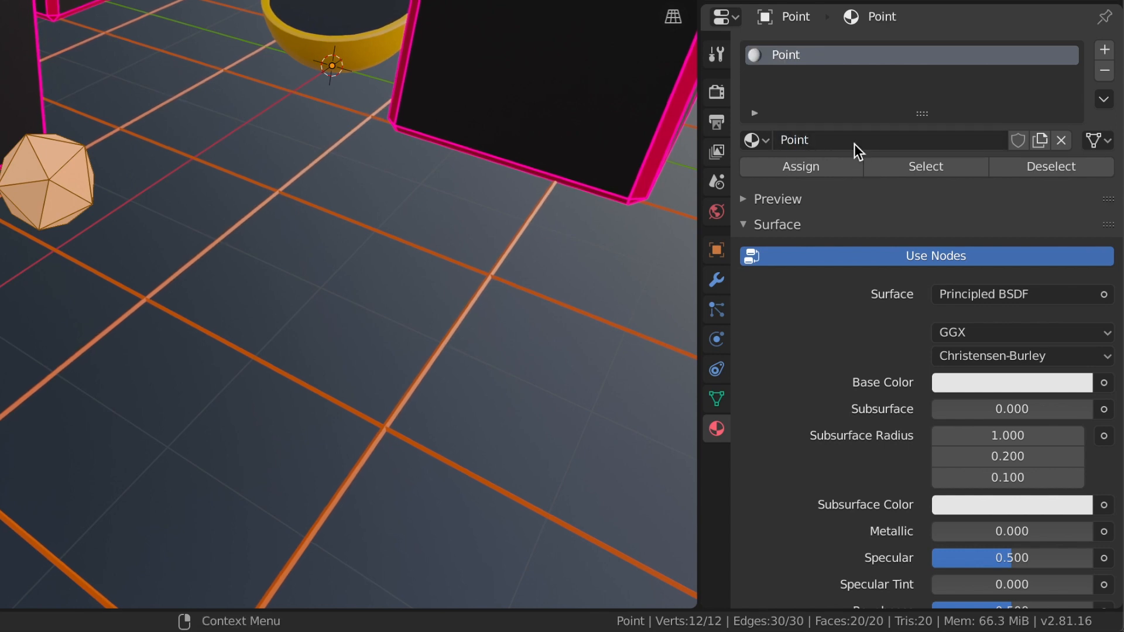
left_click(949, 391)
left_click_drag(967, 168, 965, 171)
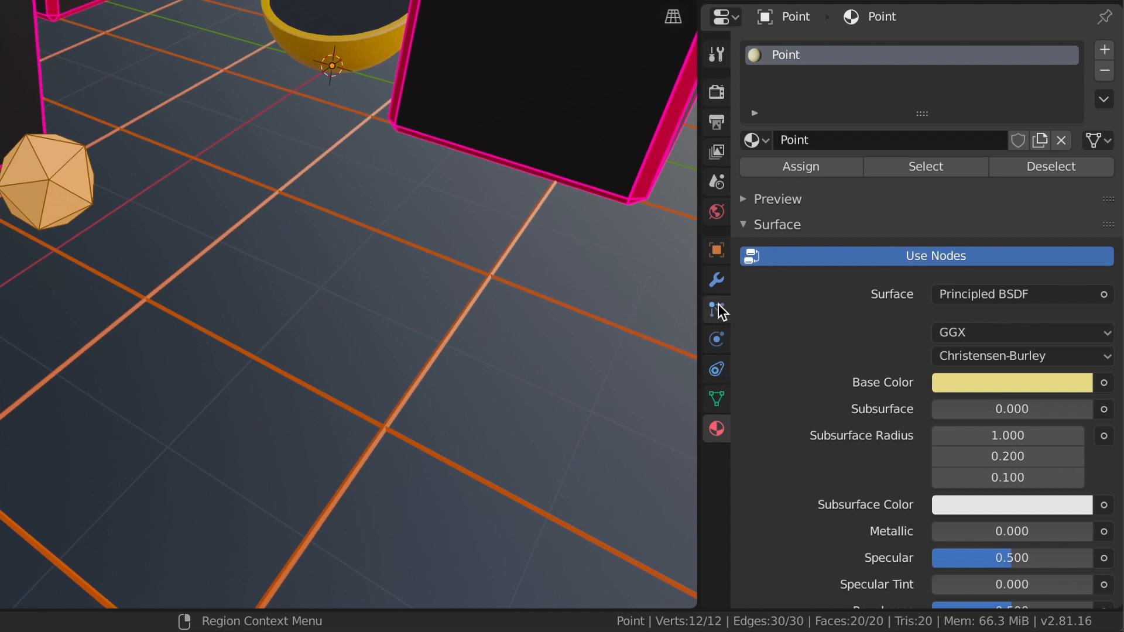
Add a Wireframe modifier to the Point object and disable its Replace Original option.
left_click(718, 281)
left_click(809, 59)
left_click(791, 52)
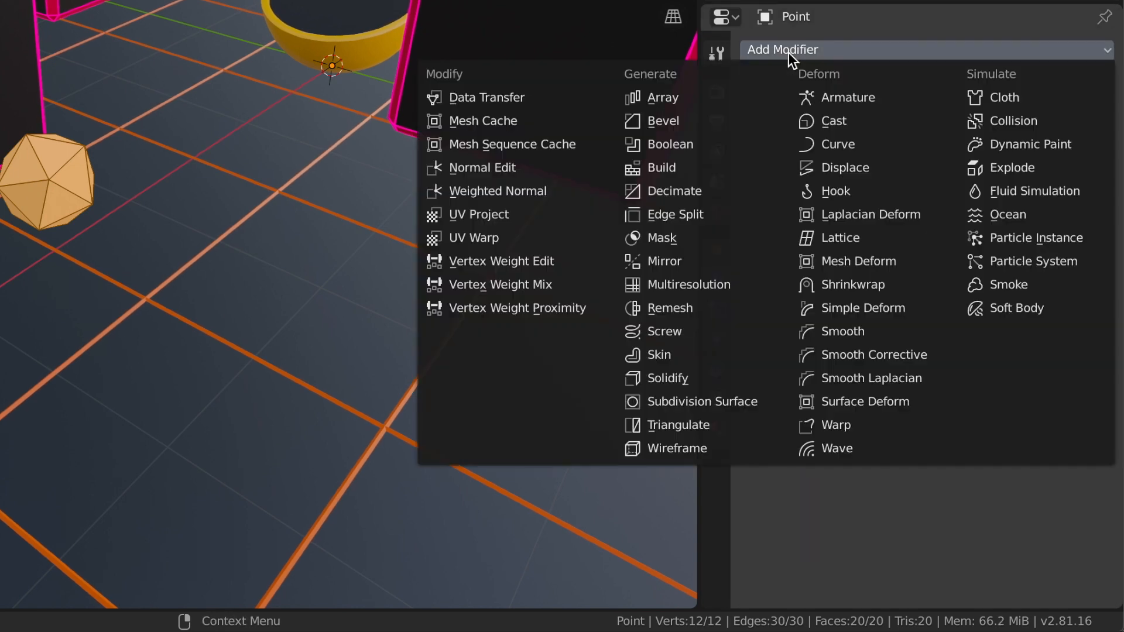
left_click(668, 451)
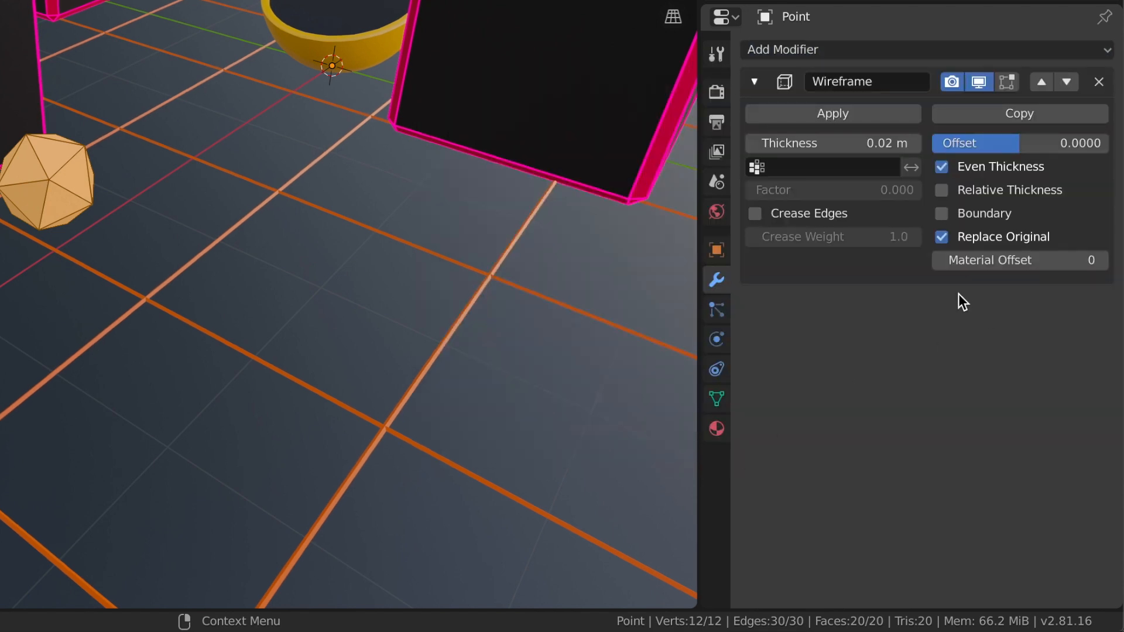
left_click(942, 237)
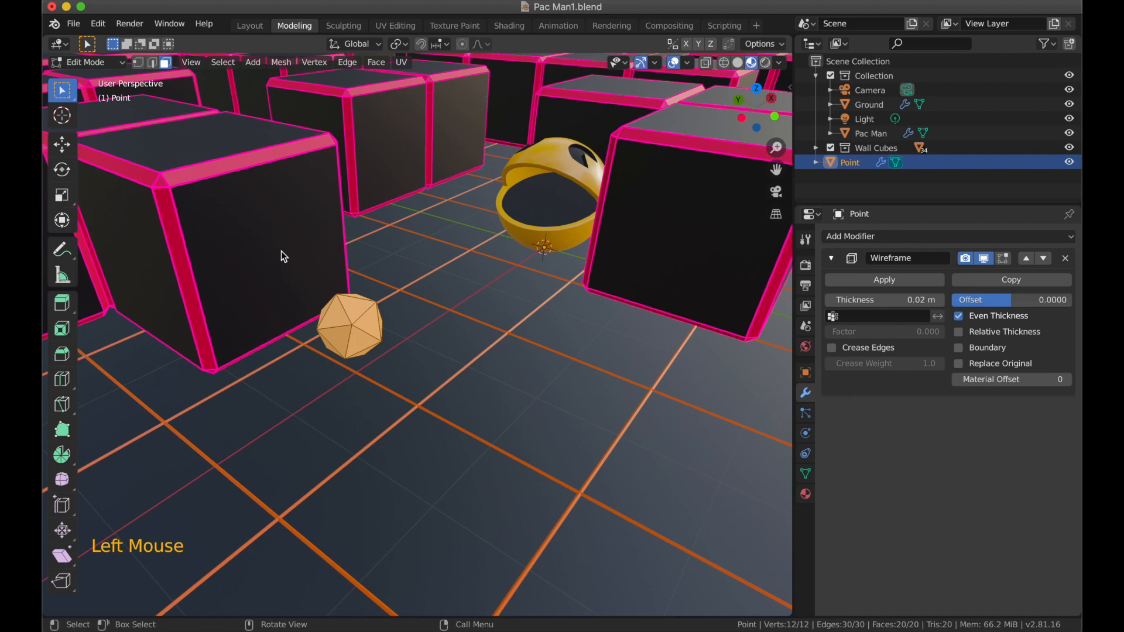
Return the Point object to Object Mode and set the Wireframe modifier's material offset to 1.
key("Tab")
scroll(345, 366, "up", 1)
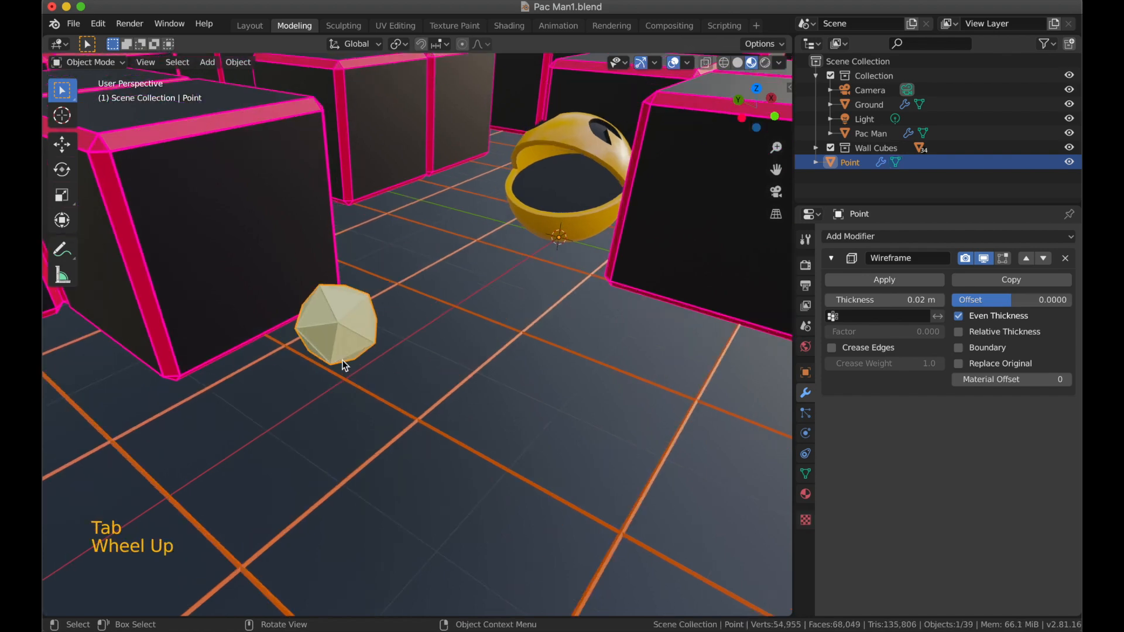
middle_click_drag(345, 384, 408, 392, "shift")
scroll(408, 324, "up", 1, "shift")
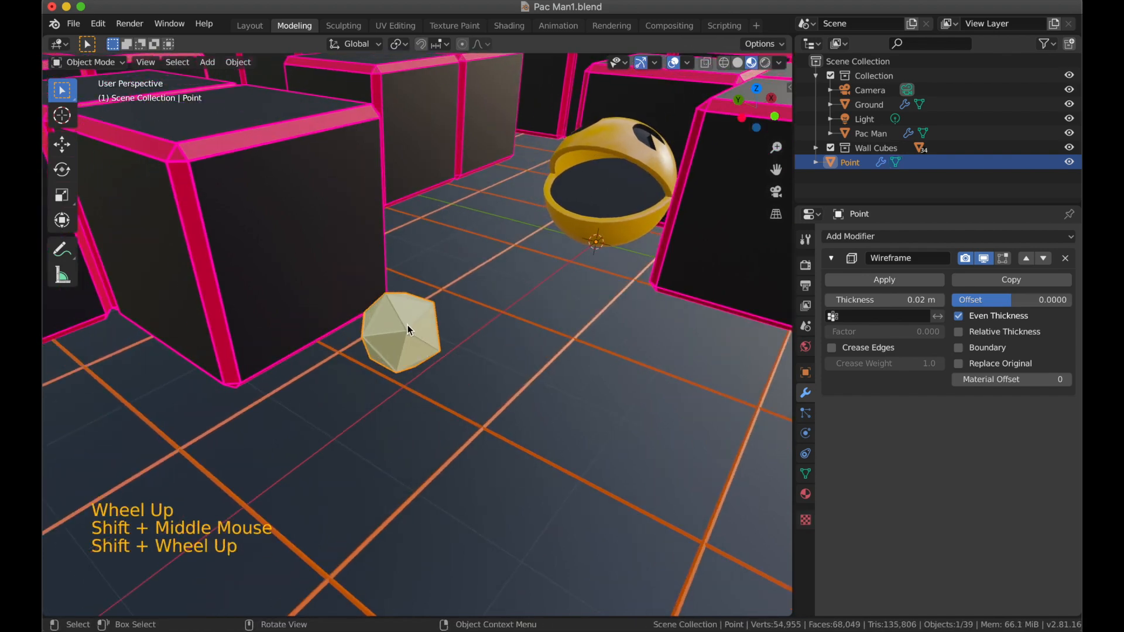
scroll(372, 284, "up", 2)
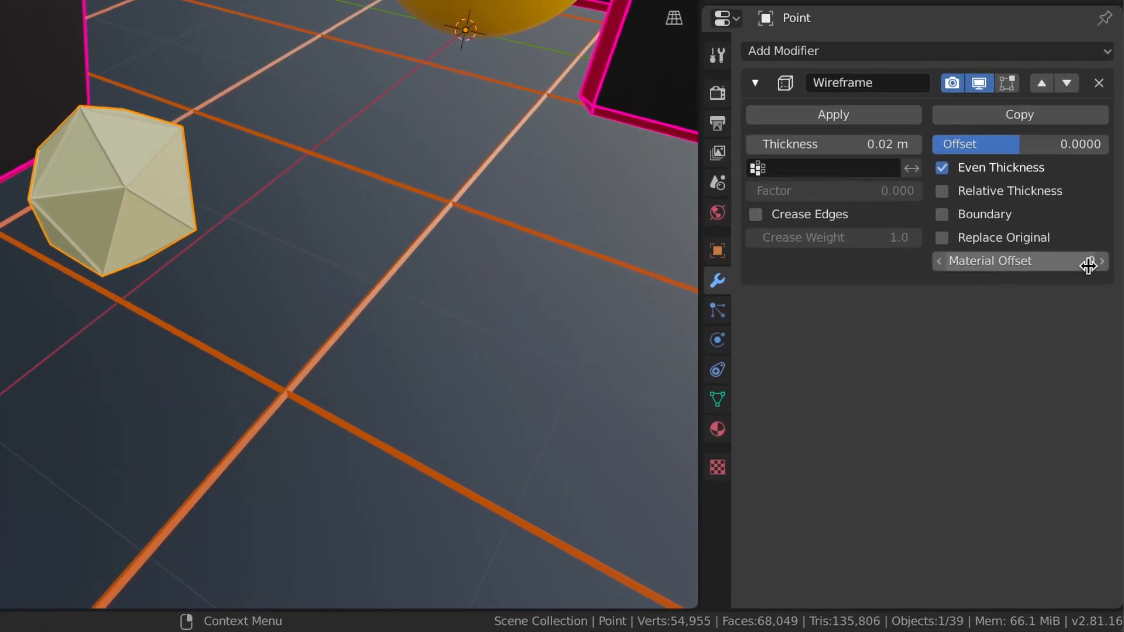
left_click(1103, 263)
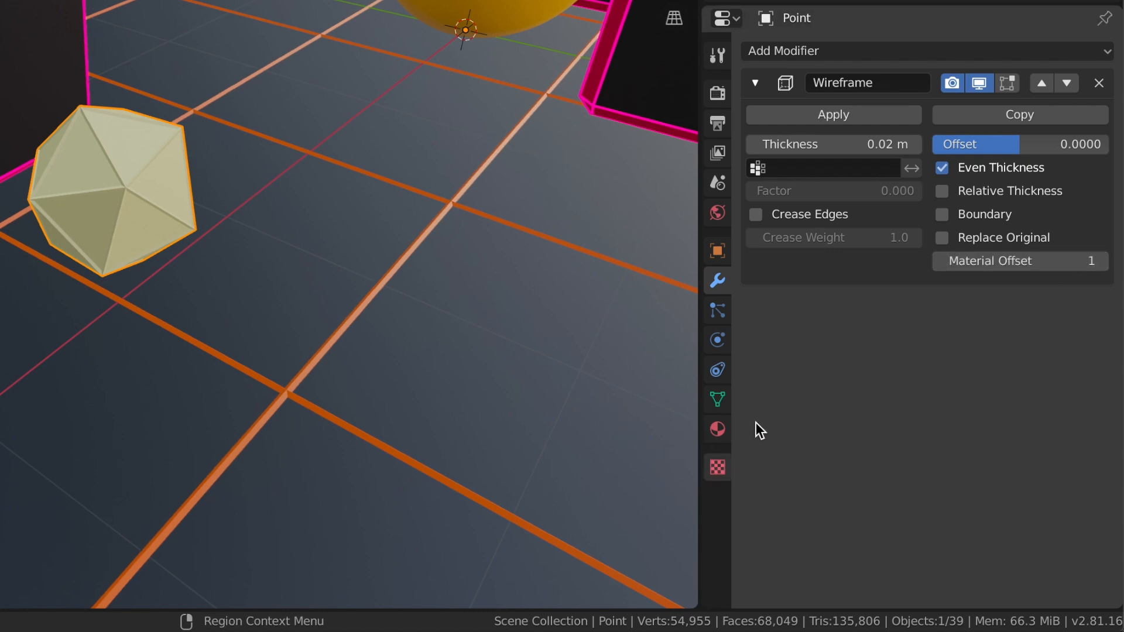
Add a second material slot to the Point object with a new material named Point Edges.
left_click(716, 431)
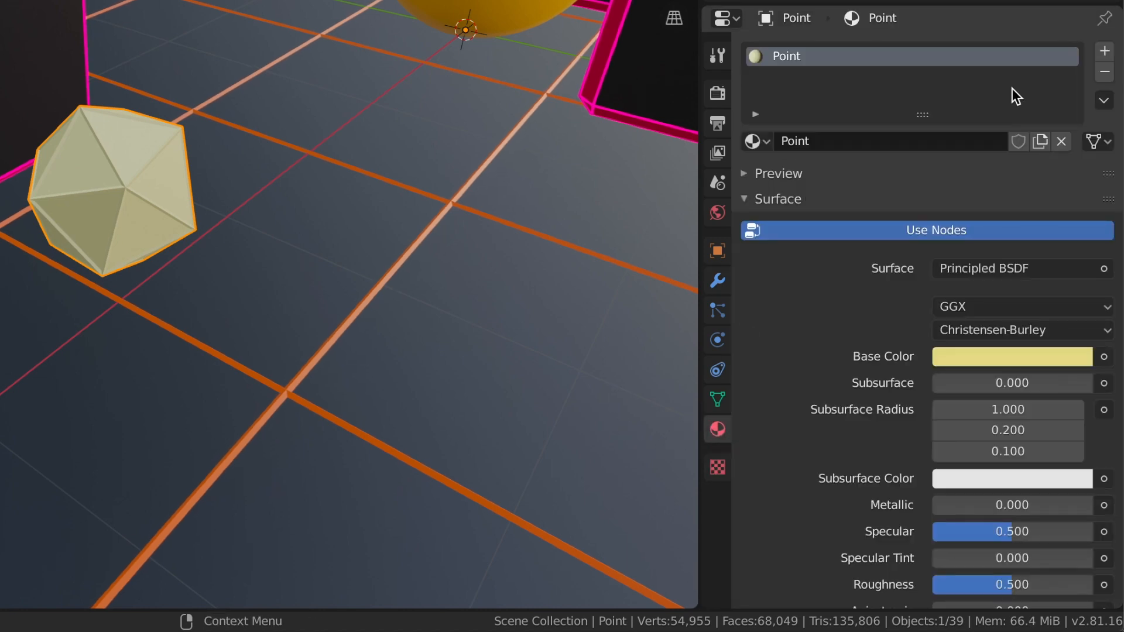
left_click(1106, 53)
left_click(834, 184)
left_click(837, 185)
type("Point Ed")
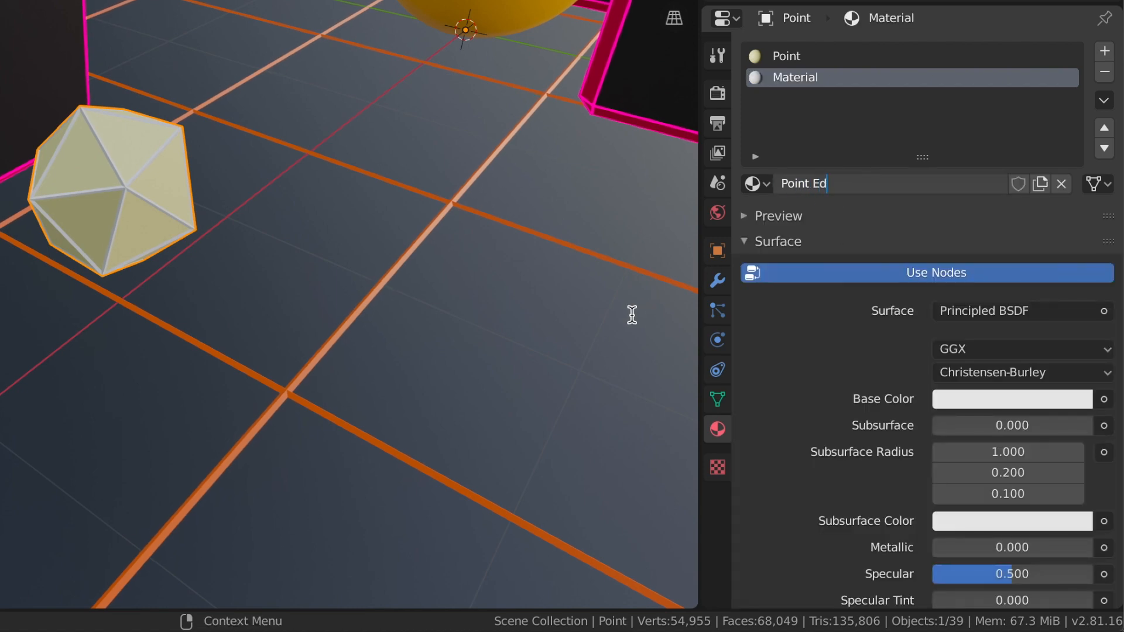
type("ges")
key("Return")
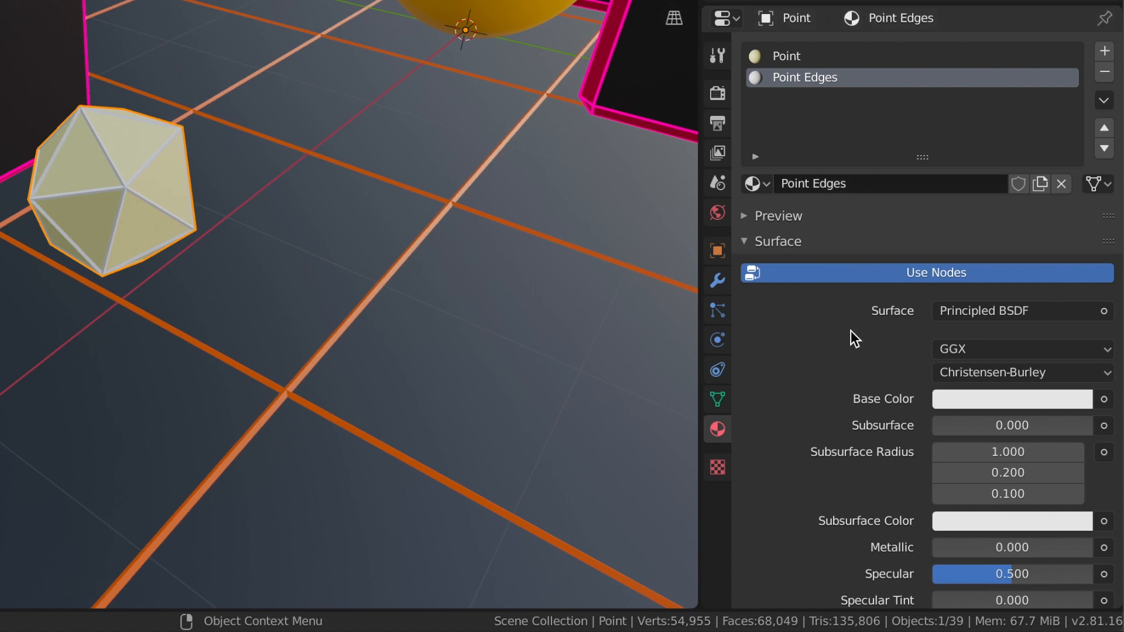
Change the base color of the Point Edges material to a saturated yellow.
scroll(160, 238, "up", 2)
left_click(1010, 398)
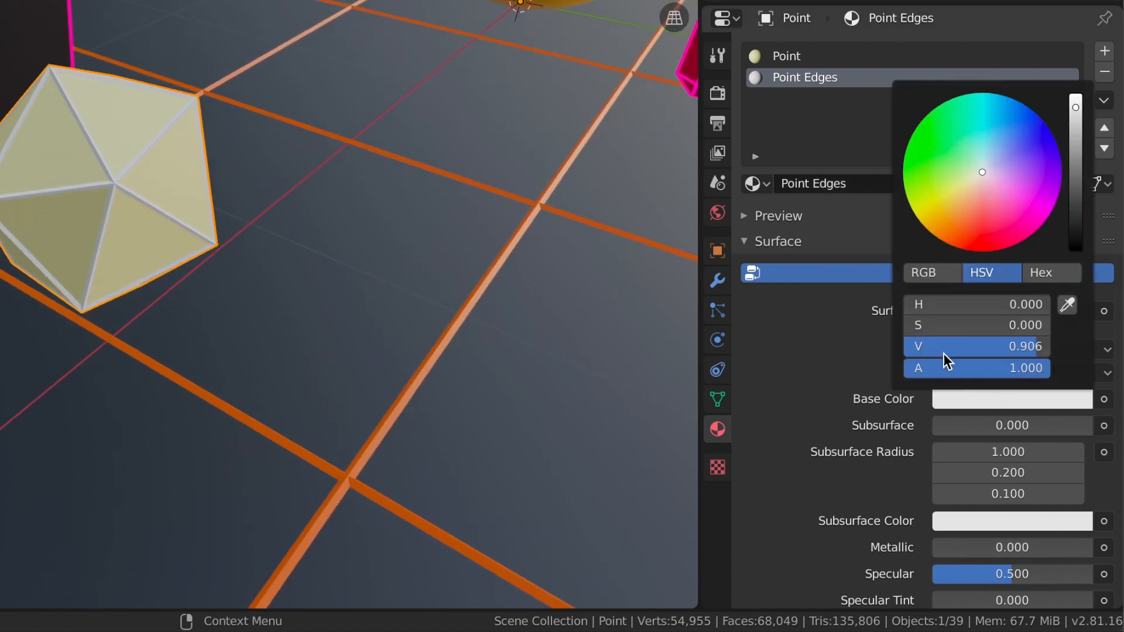
left_click_drag(936, 203, 913, 211)
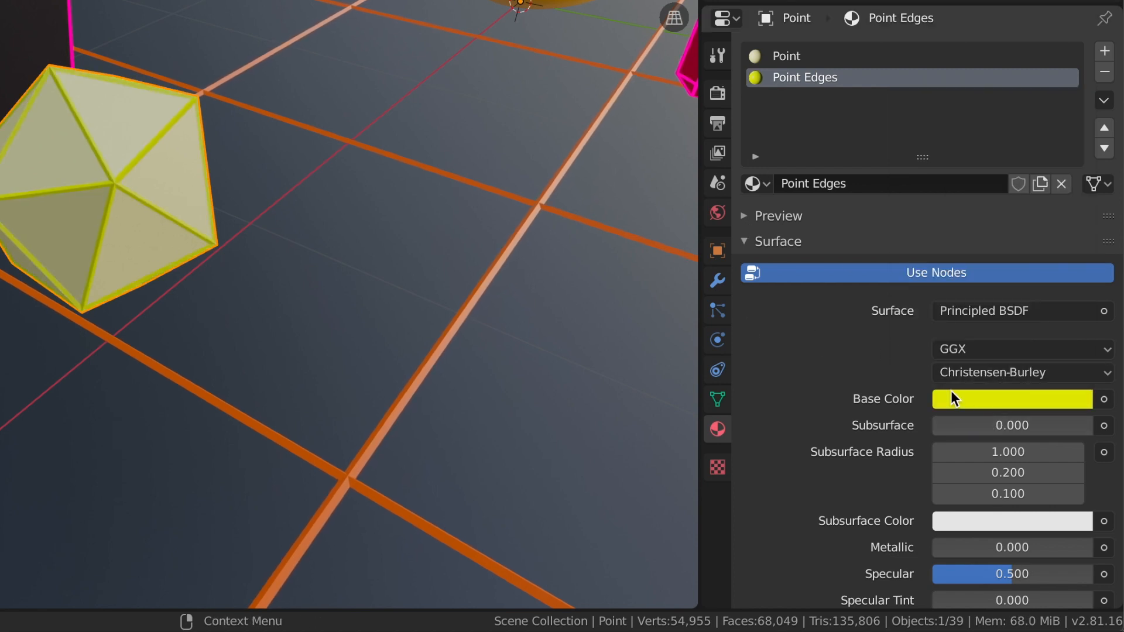
Switch the Point Edges surface to an Emission shader with a bright yellow color and a strength of 3.
left_click(995, 312)
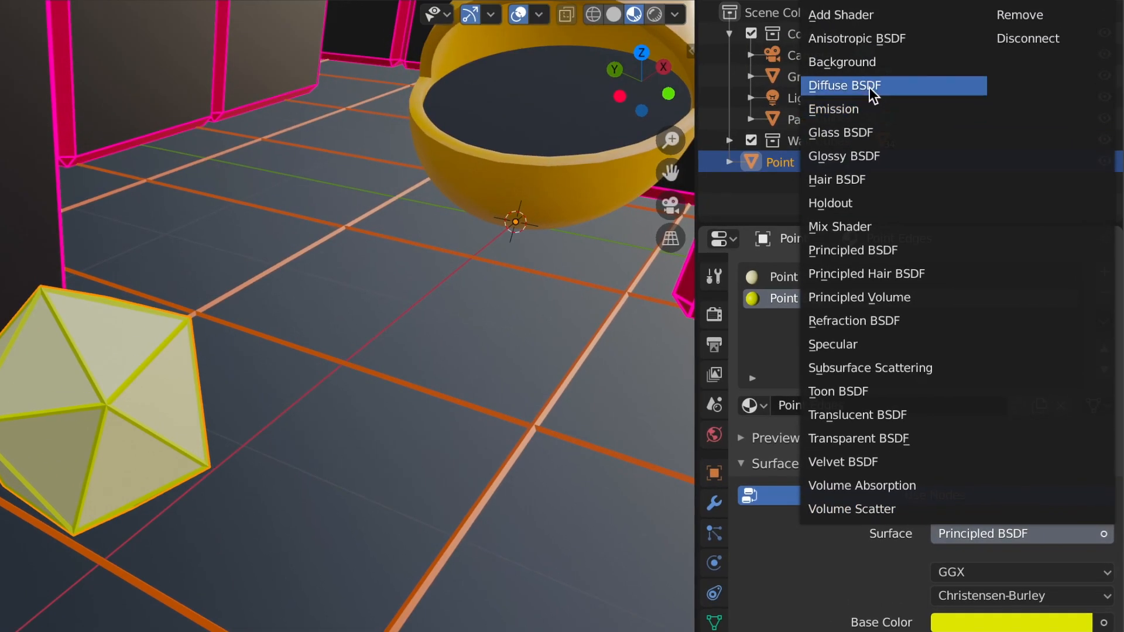
left_click(865, 110)
left_click(969, 577)
left_click_drag(920, 157, 914, 157)
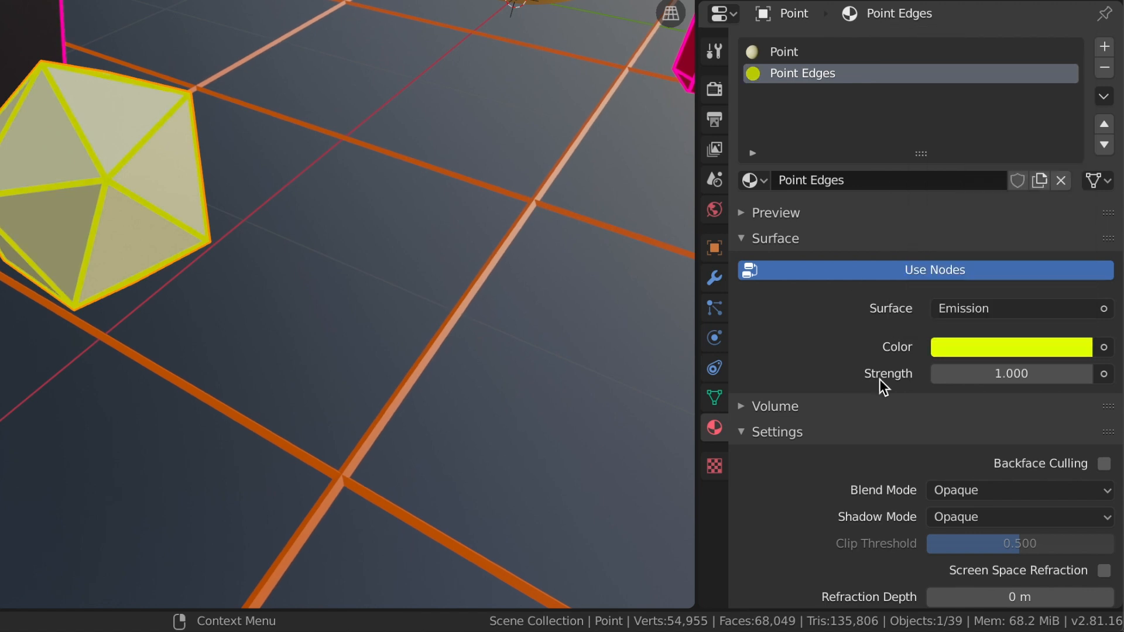
left_click(1009, 373)
type("3")
left_click(879, 450)
Turn off the viewport overlays and inspect the Point's glowing edges from several angles.
scroll(369, 373, "down", 6)
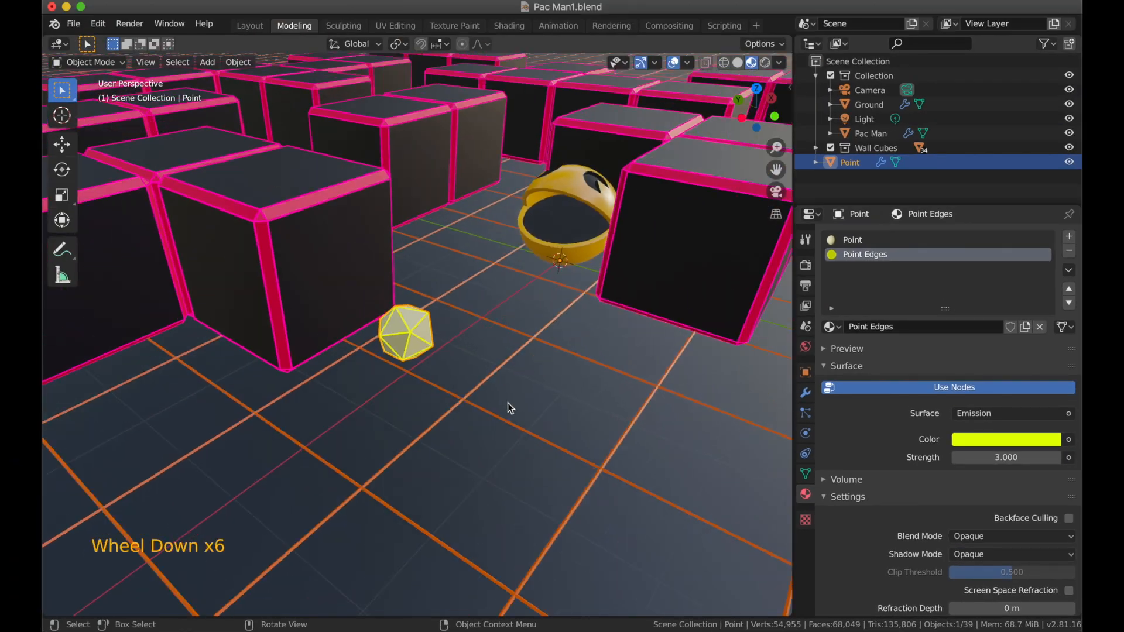
middle_click_drag(508, 403, 578, 287)
left_click(673, 110)
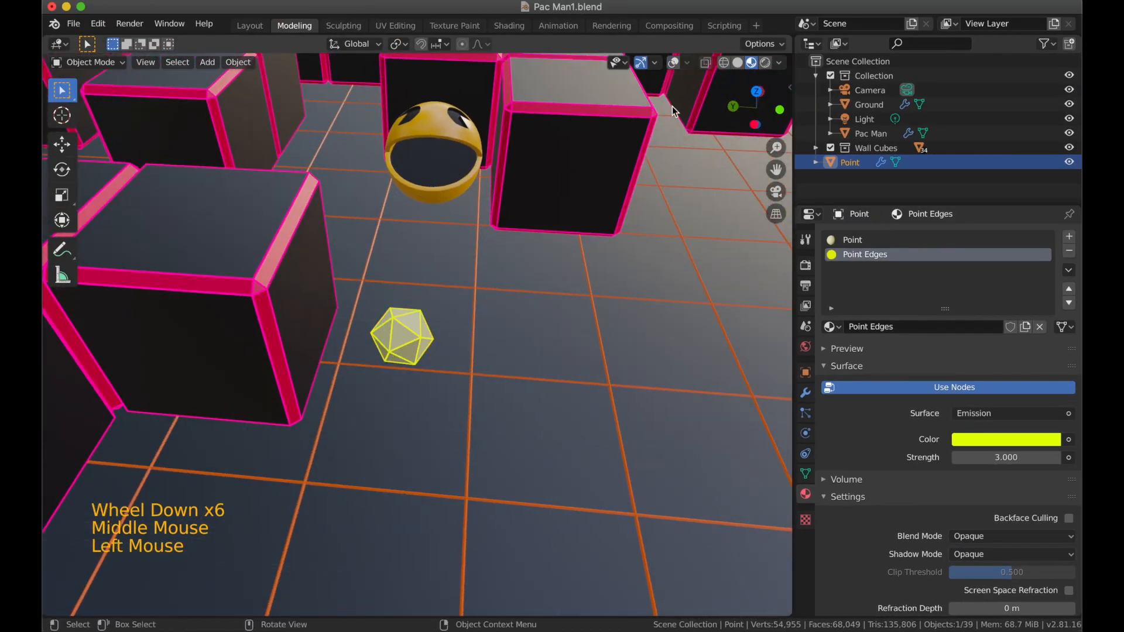
mouse_move(545, 369)
middle_mouse_down()
mouse_move(533, 346)
mouse_move(534, 361)
middle_mouse_up()
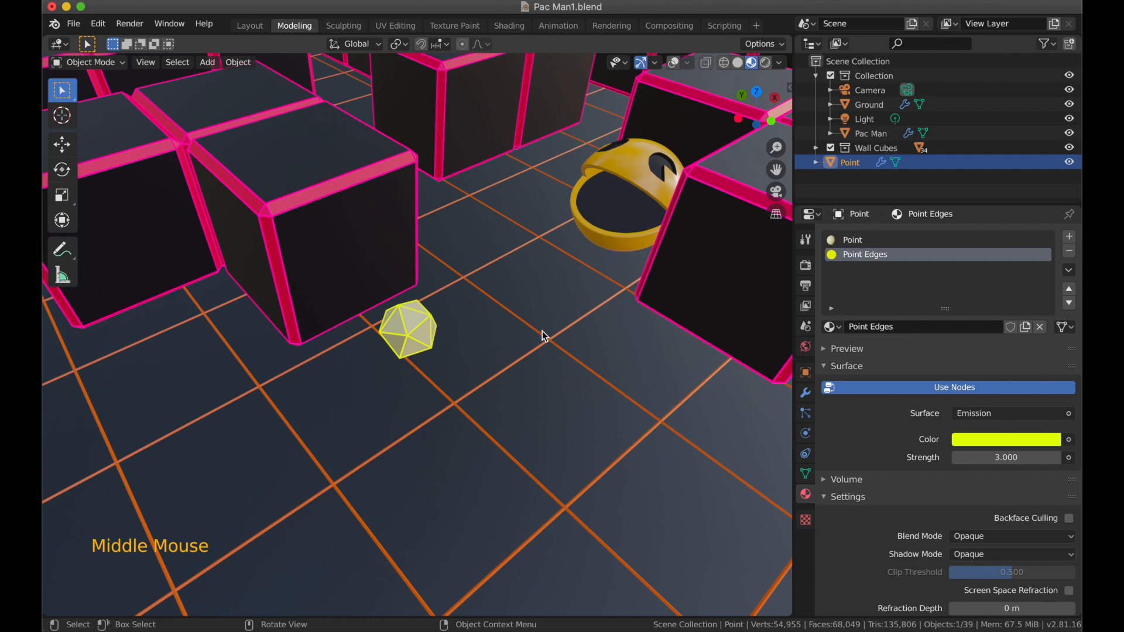
scroll(341, 371, "down", 2)
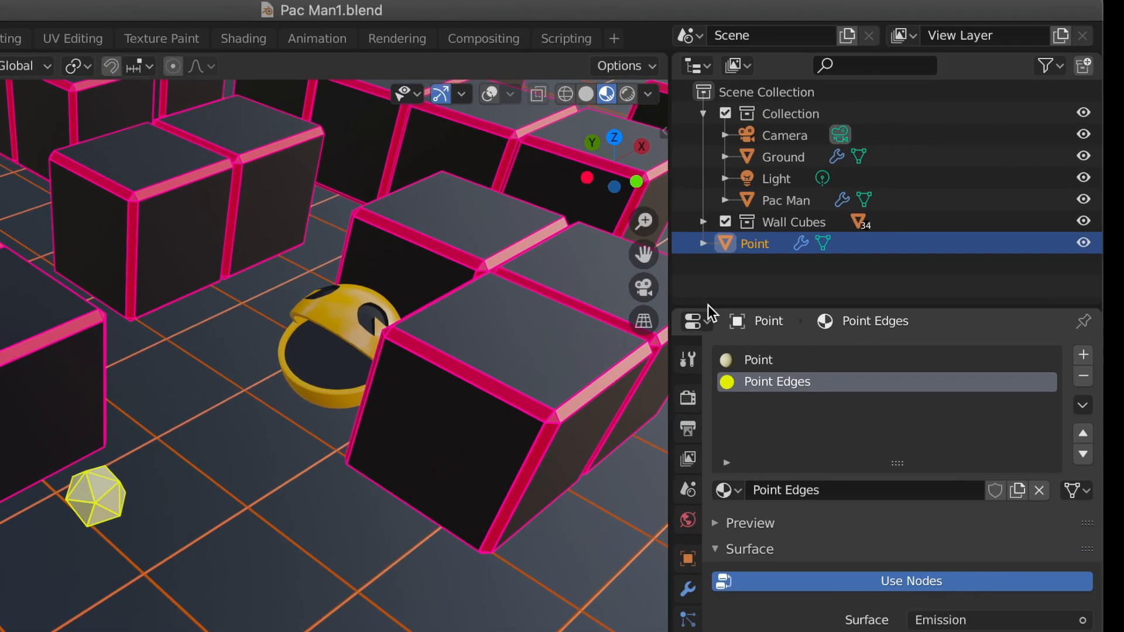
Create a new collection under the Scene Collection and name it Points.
right_click(820, 177)
left_click(577, 397)
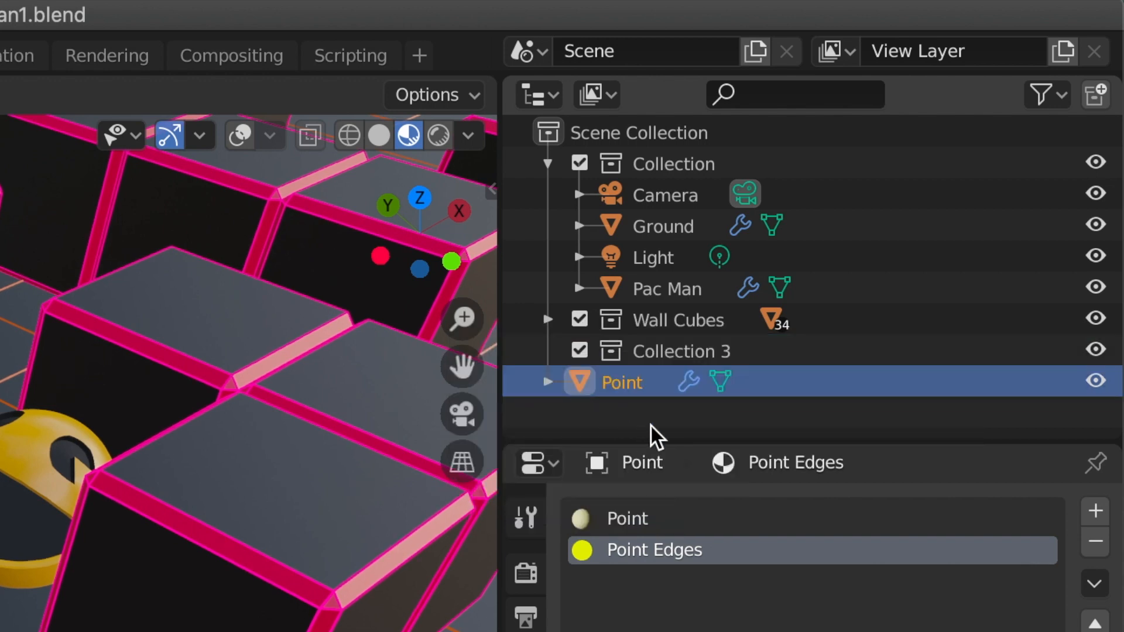
double_click(696, 351)
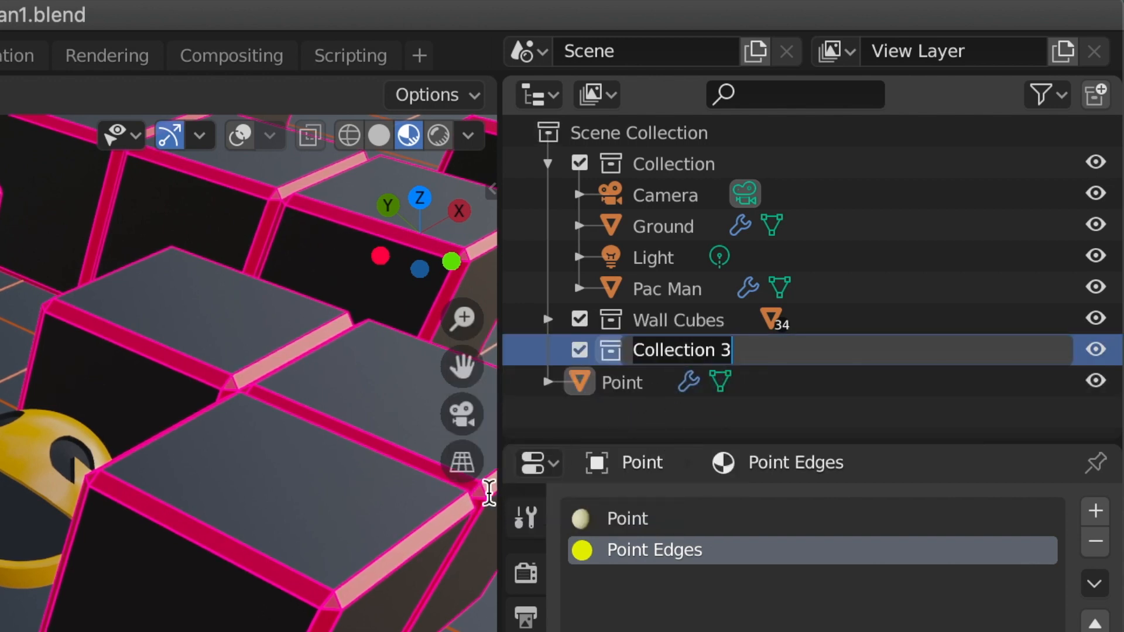
type("Points")
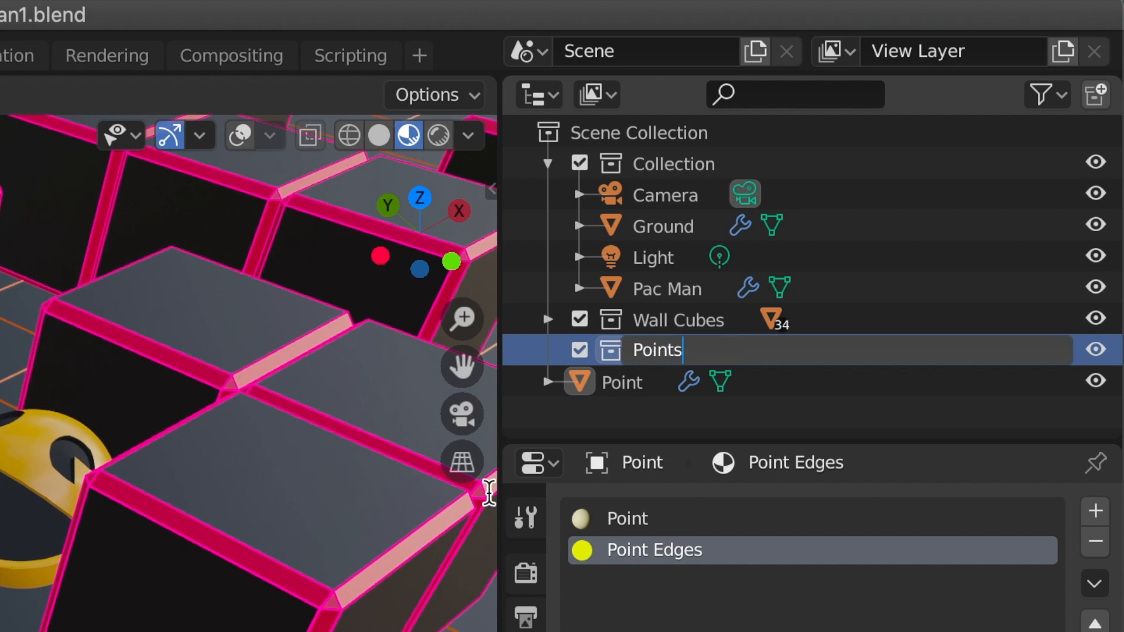
key("Return")
Move the Point object into the Points collection.
left_click(622, 390)
left_click(716, 368)
left_click_drag(715, 367, 669, 351)
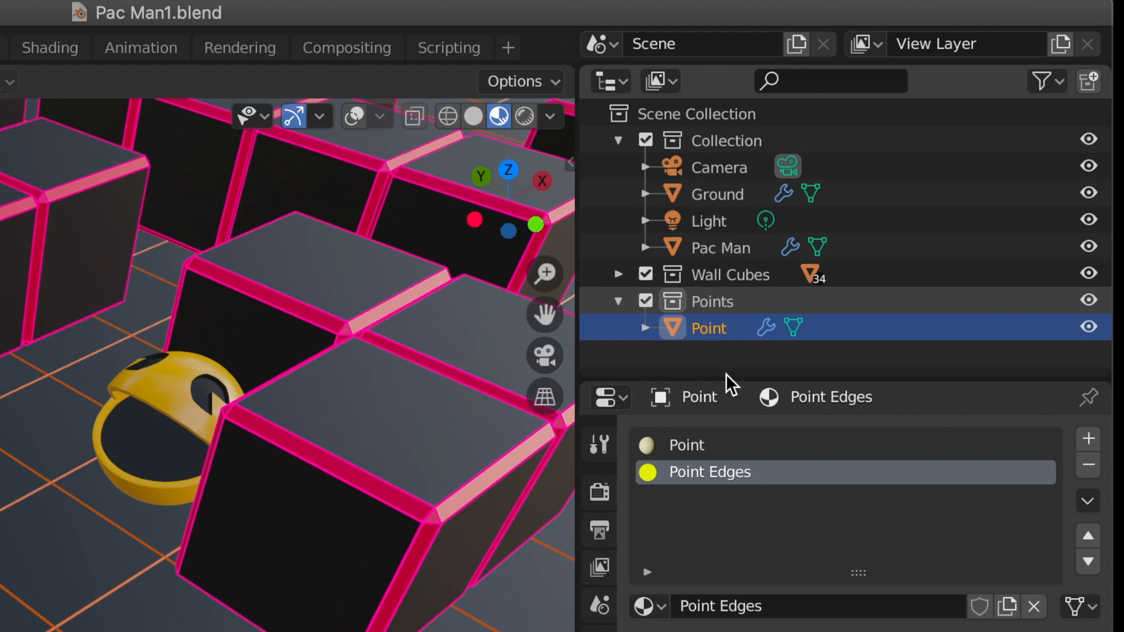
Turn the viewport overlays back on.
scroll(454, 295, "down", 1)
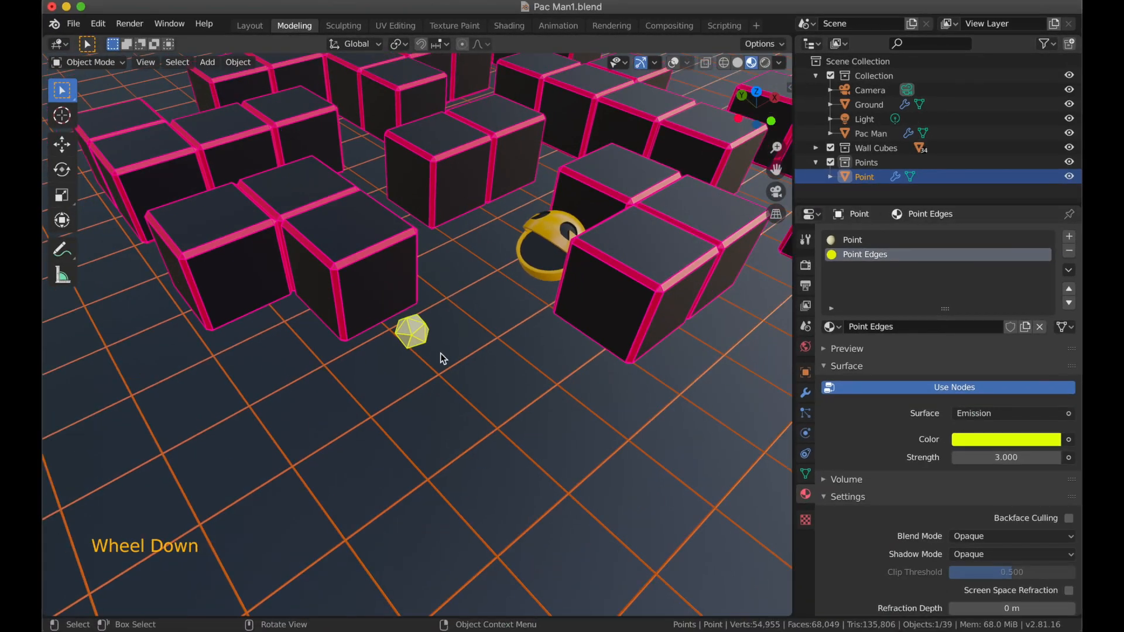
scroll(442, 357, "up", 2)
left_click(676, 63)
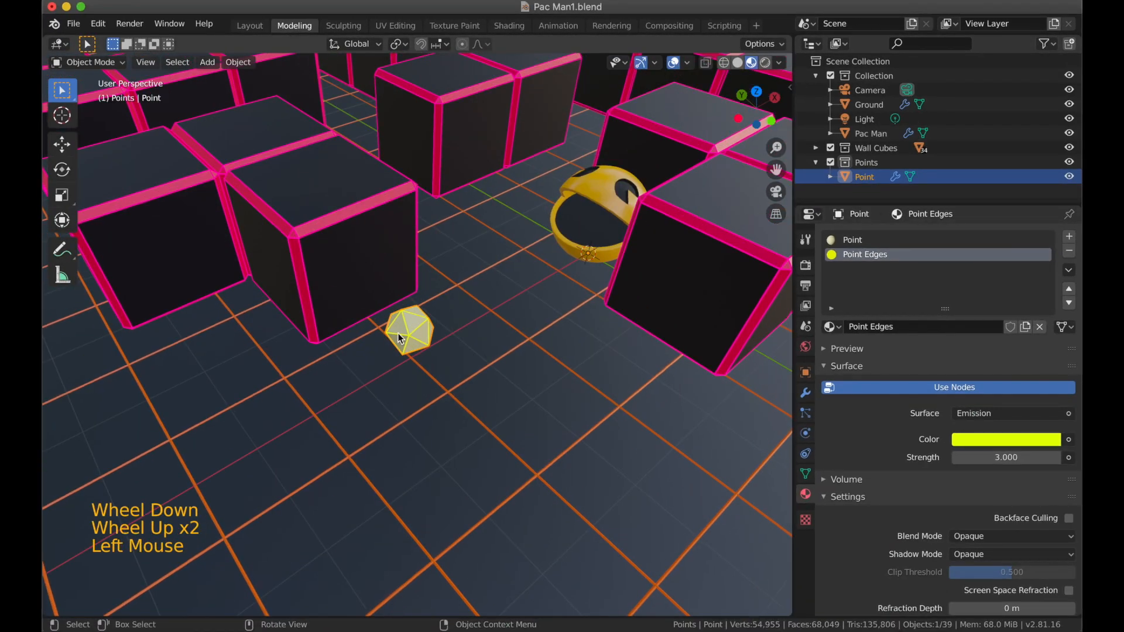
Create a linked duplicate of the Point pellet, moved 2.5 m along X toward Pac Man.
middle_click_drag(494, 338, 505, 369)
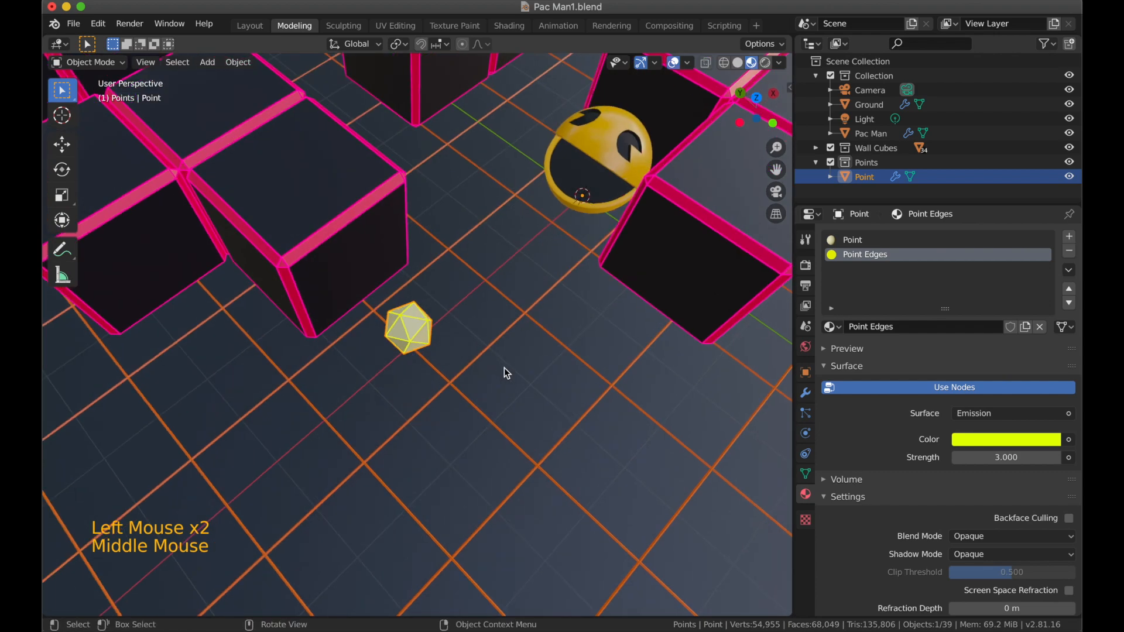
key("alt+d")
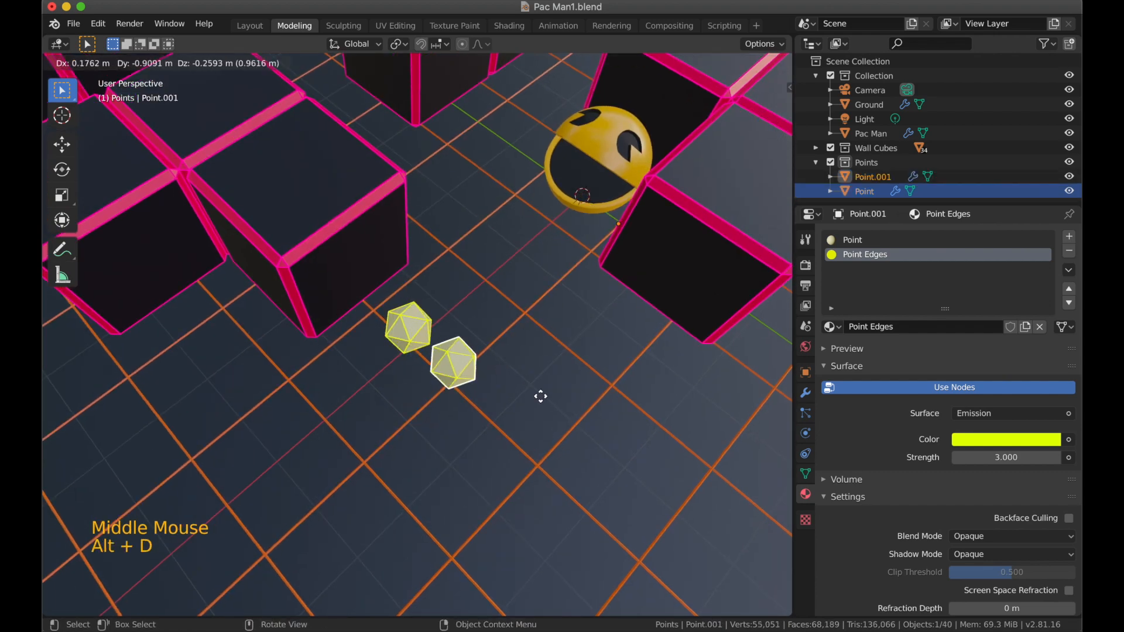
key("x")
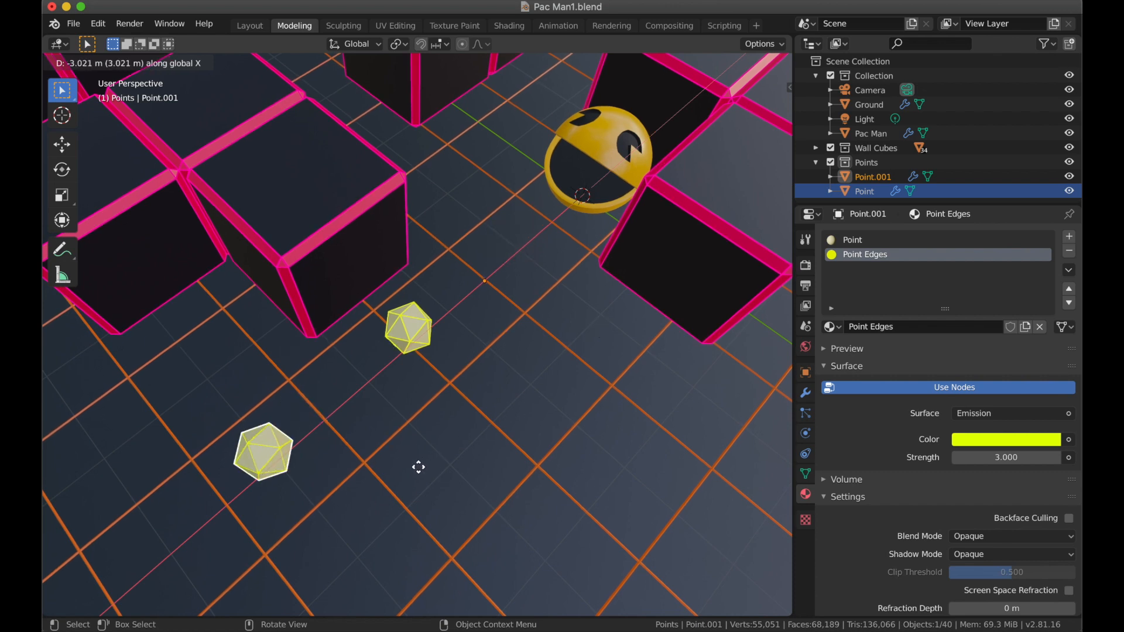
type("2.5")
key("Return")
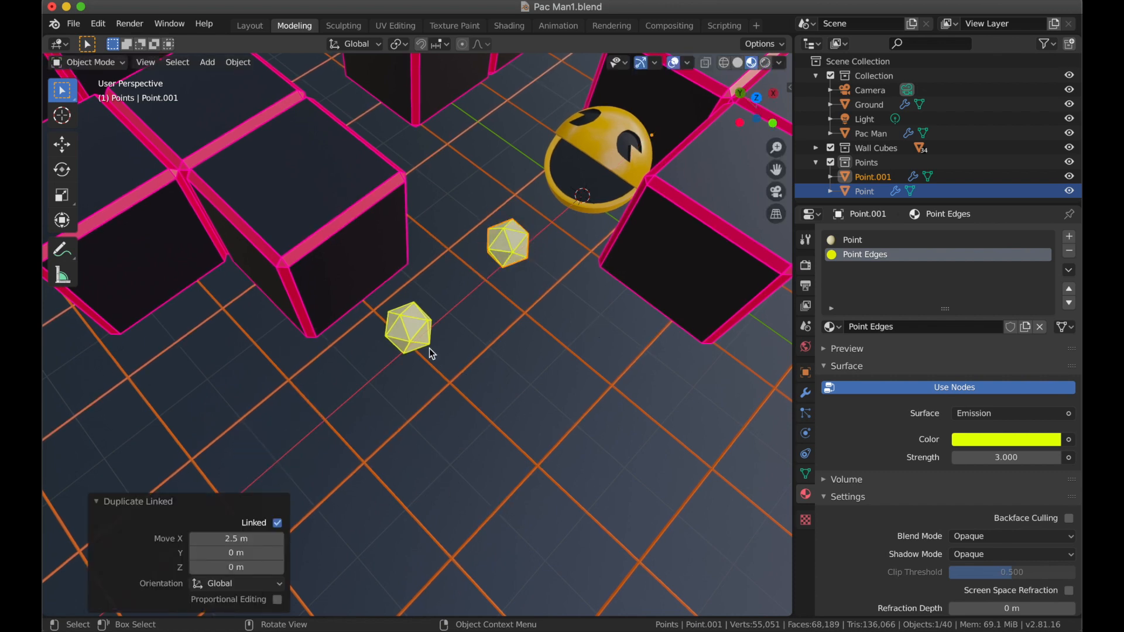
Create another linked duplicate of the original Point pellet, moved -2.5 m along Y.
left_click(406, 322)
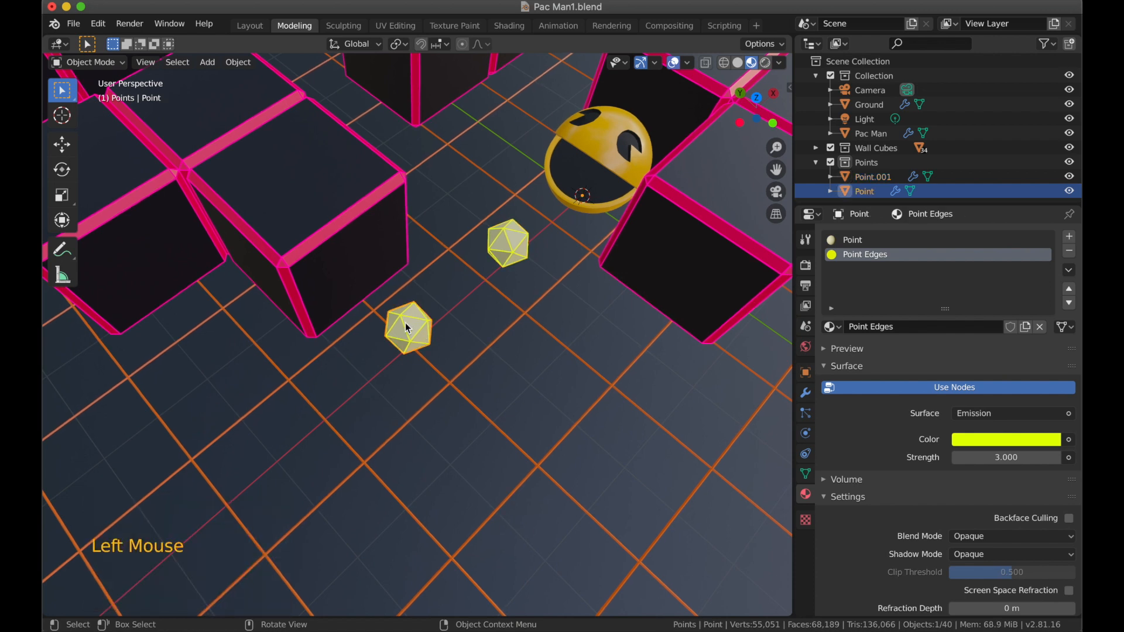
key("alt+d")
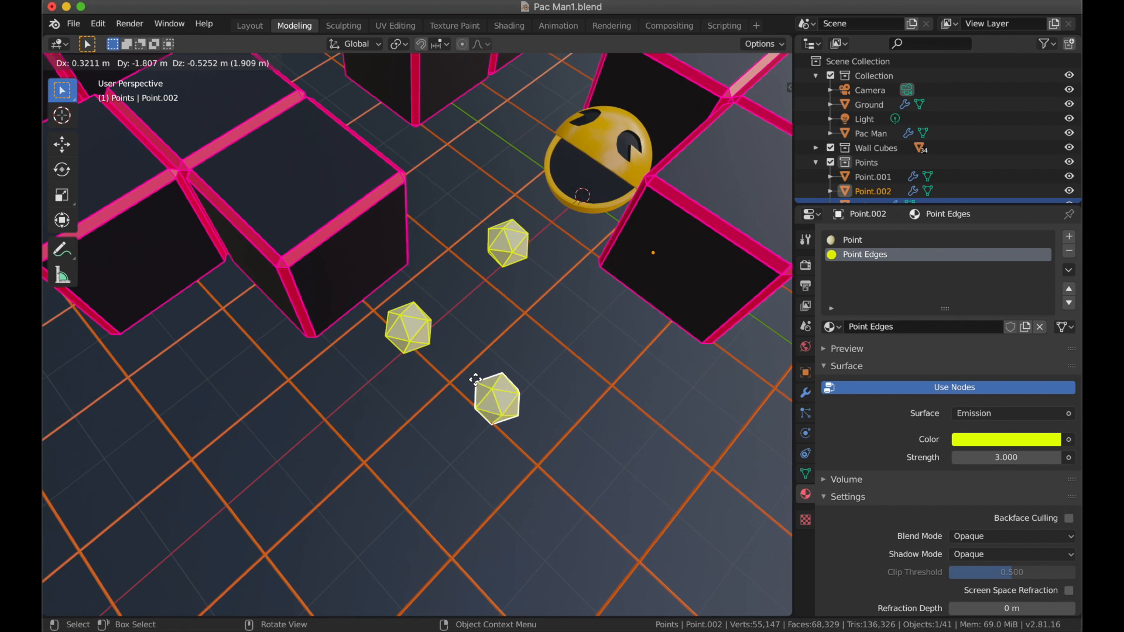
key("y")
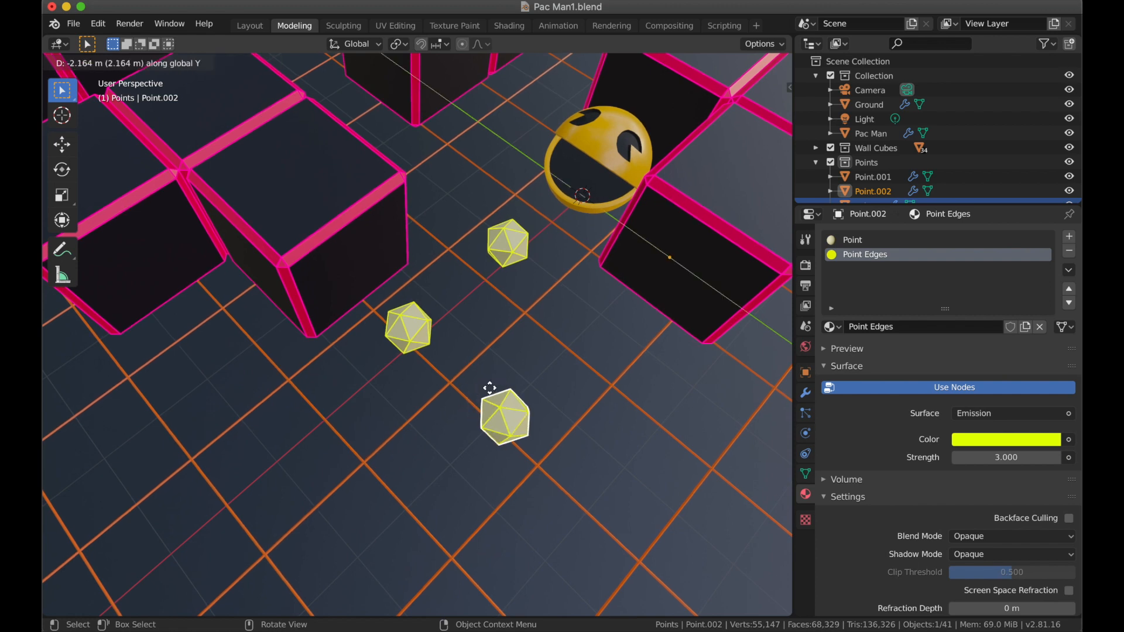
type("-2.5")
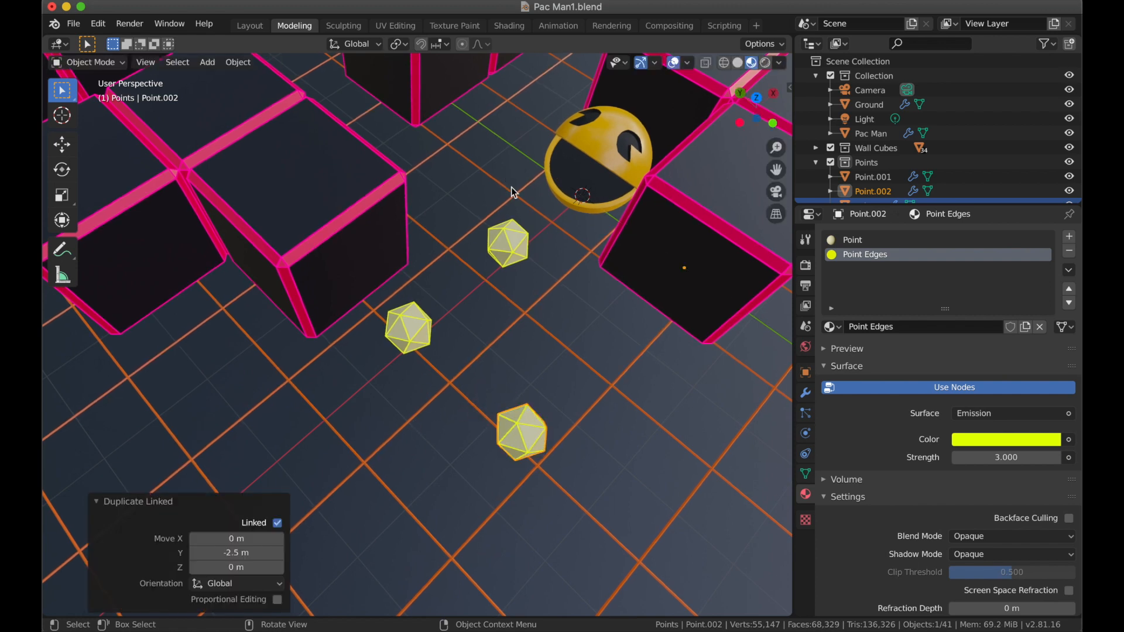
Check the placement of the pellets in the maze from a wider angle and through the scene camera.
scroll(586, 310, "down", 2)
scroll(552, 314, "down", 4)
mouse_move(552, 314)
middle_mouse_down()
mouse_move(518, 297)
mouse_move(557, 294)
mouse_move(551, 302)
middle_mouse_up()
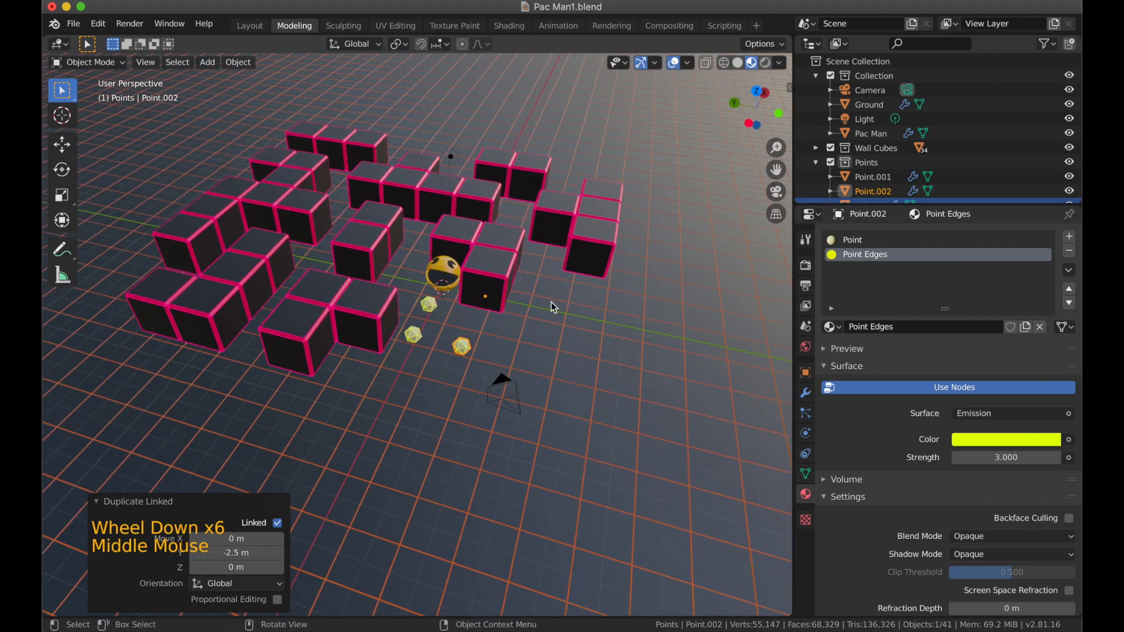
scroll(551, 303, "up", 3)
left_click(777, 193)
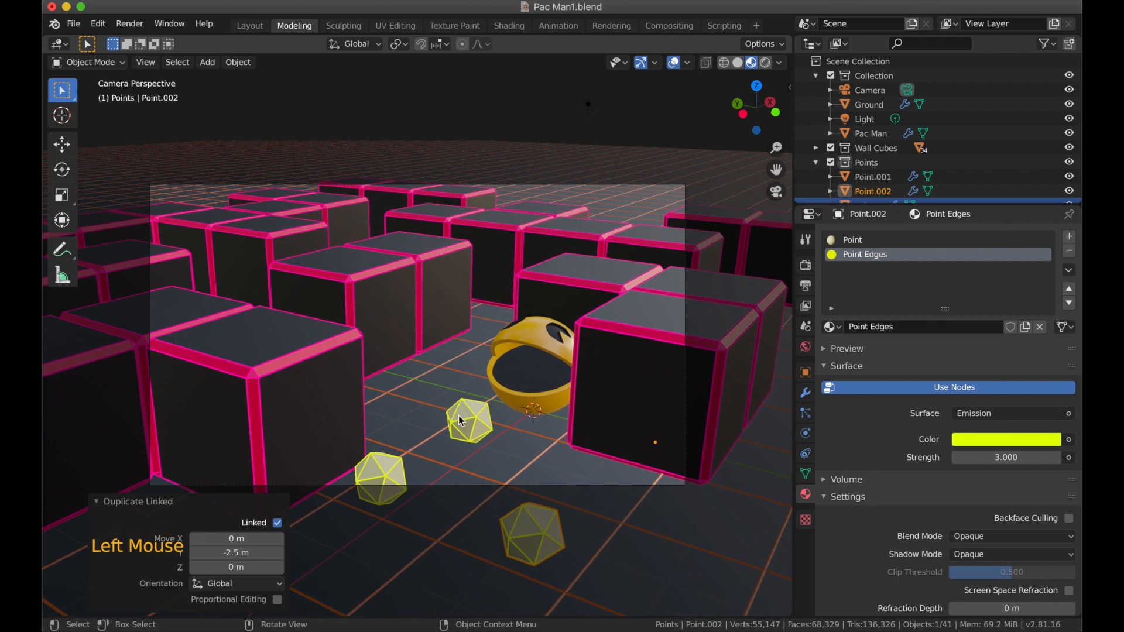
Move Pac Man into the open path near the closest pellet and rotate him -23° about the Z axis in top view.
left_click(540, 346)
left_click(757, 86)
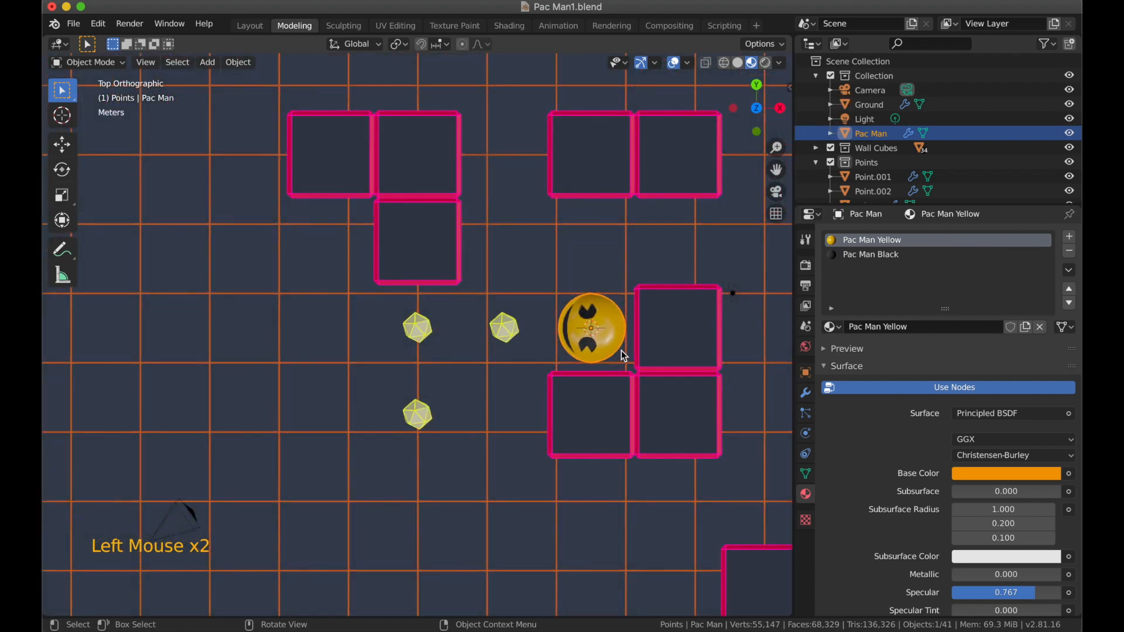
key("g")
key("r")
left_click(612, 313)
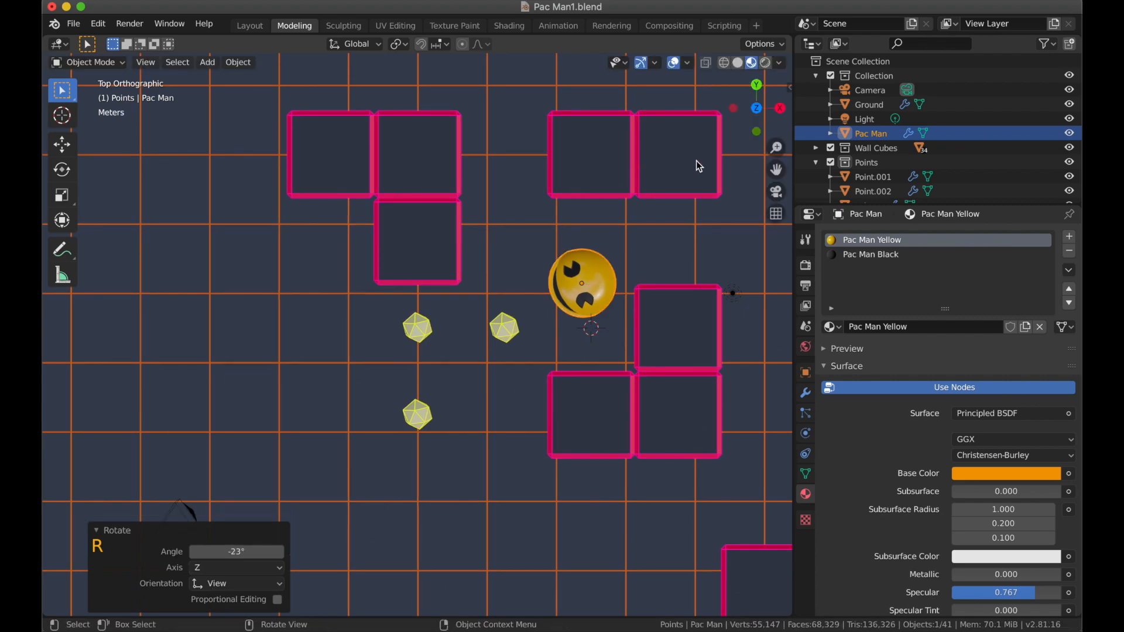
left_click(776, 191)
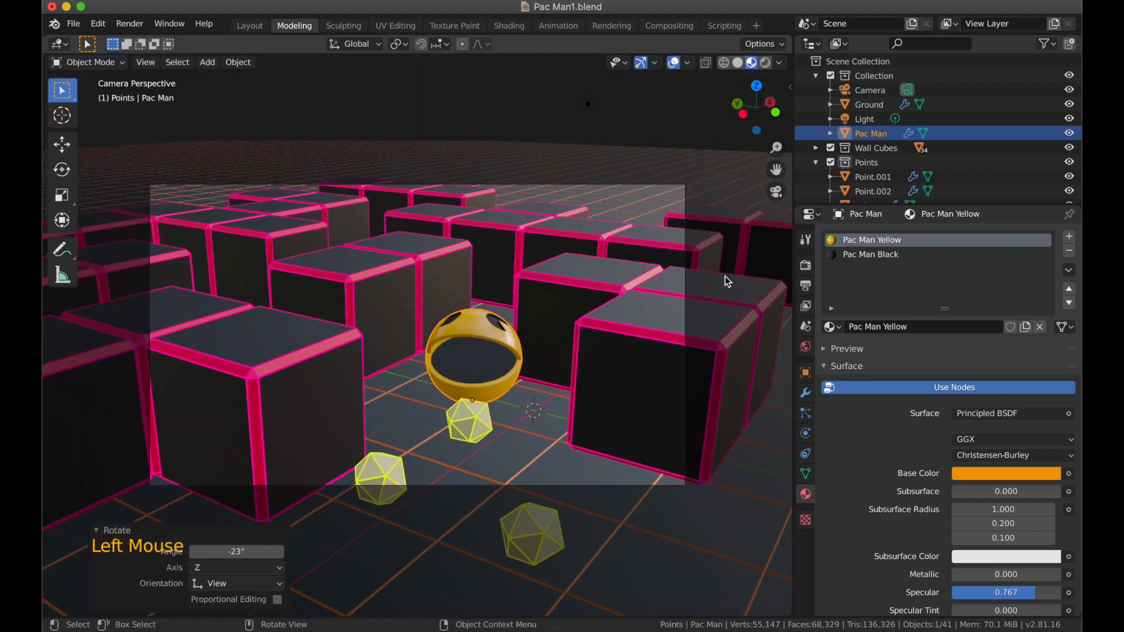
Rotate Pac Man about 33.9° around the global Z axis while viewing him through the scene camera.
left_click(502, 342)
key("r")
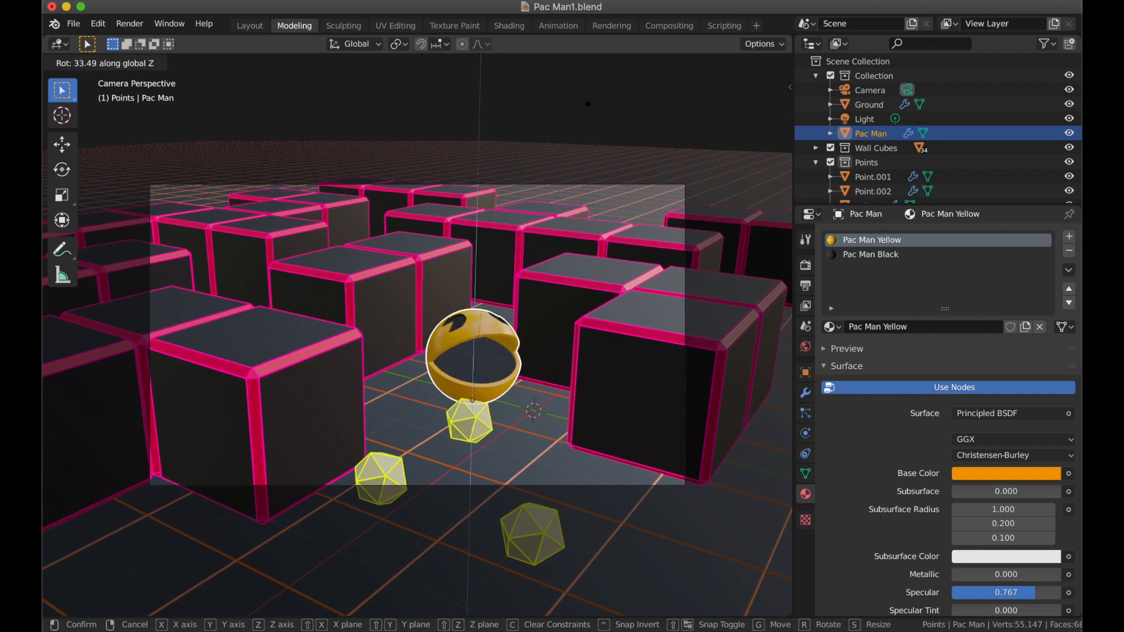
left_click(532, 242)
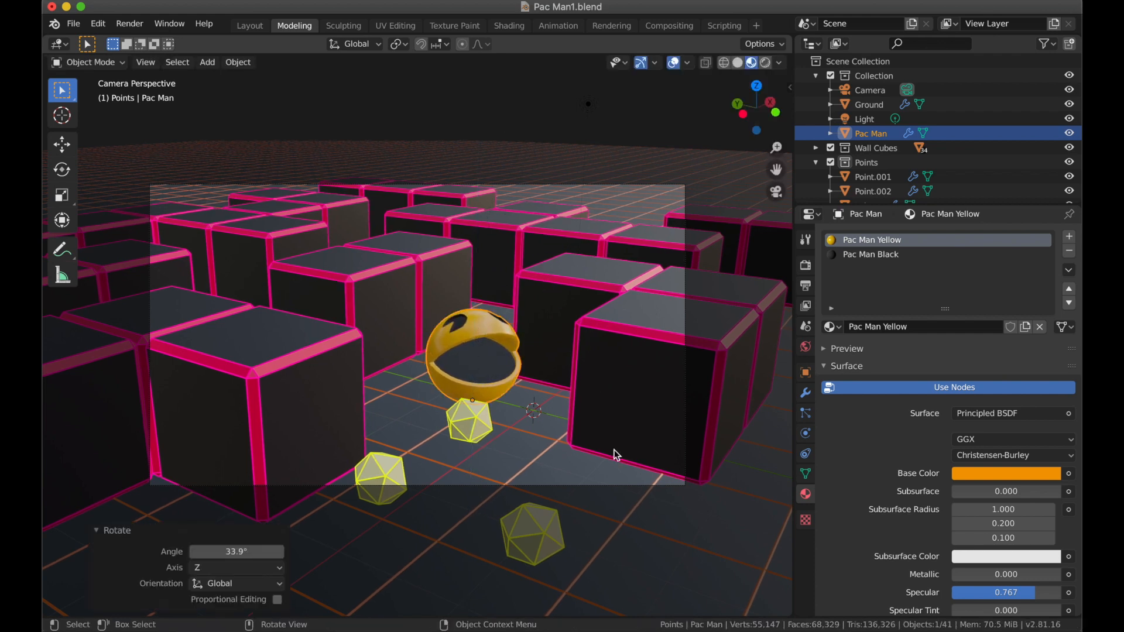
left_click(483, 330)
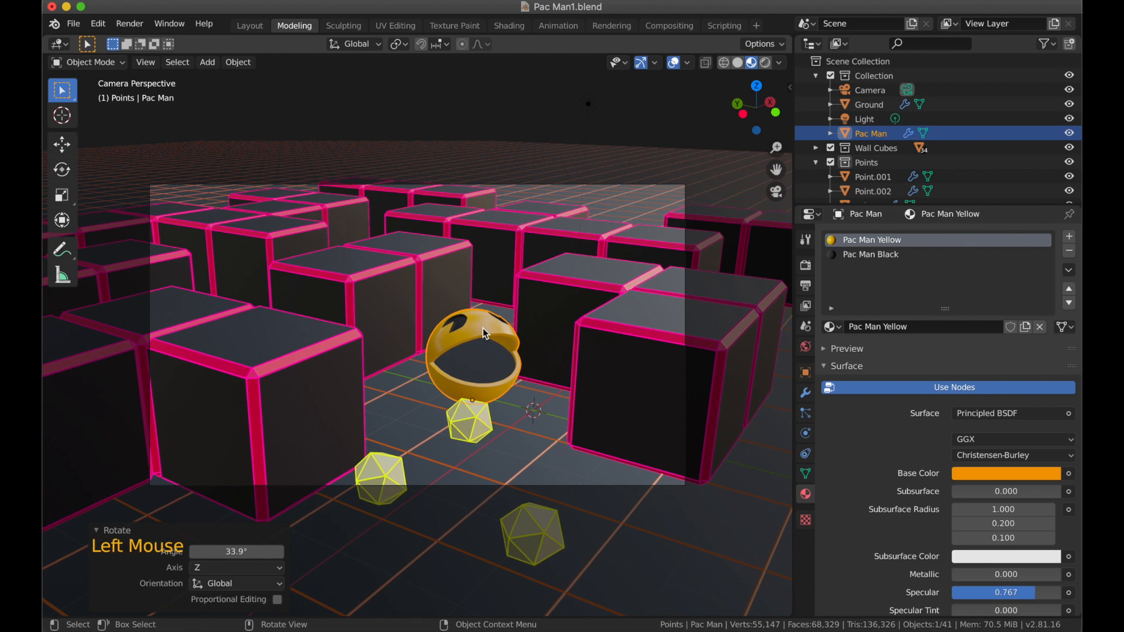
Set the transform orientation to Local and tilt Pac Man about -11.3° around his local Y axis.
middle_click_drag(504, 427, 580, 455)
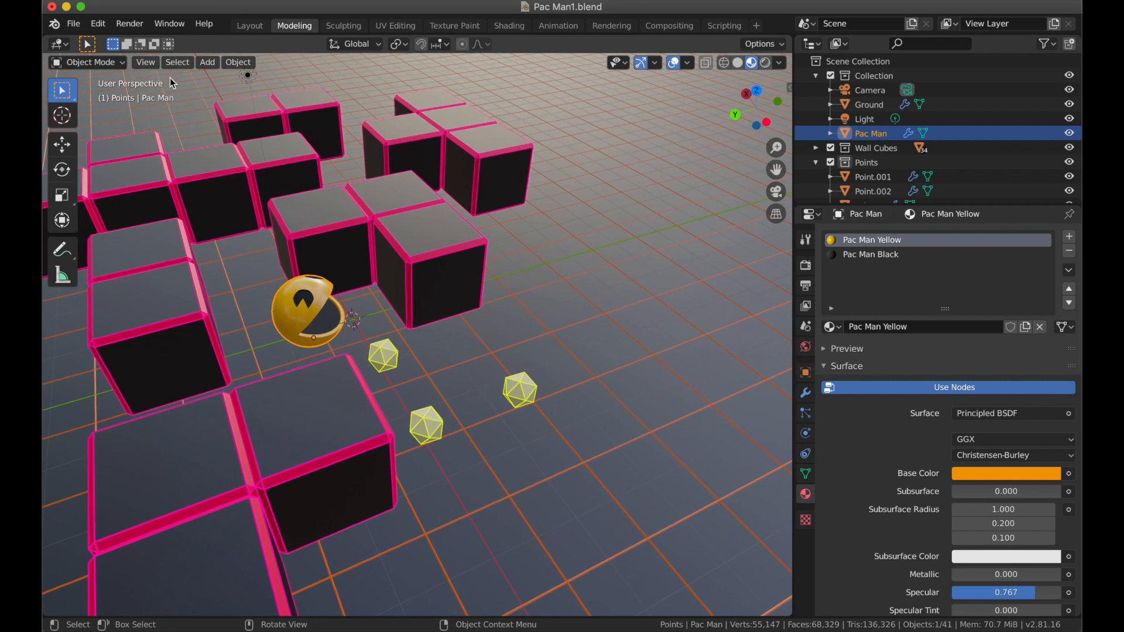
left_click(348, 46)
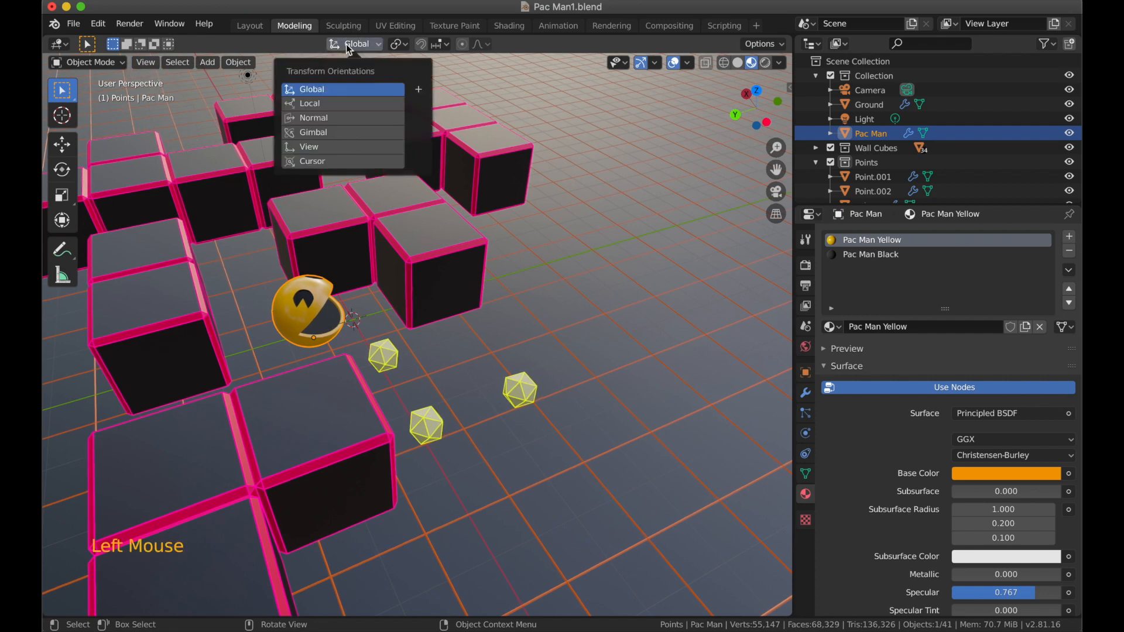
left_click(333, 104)
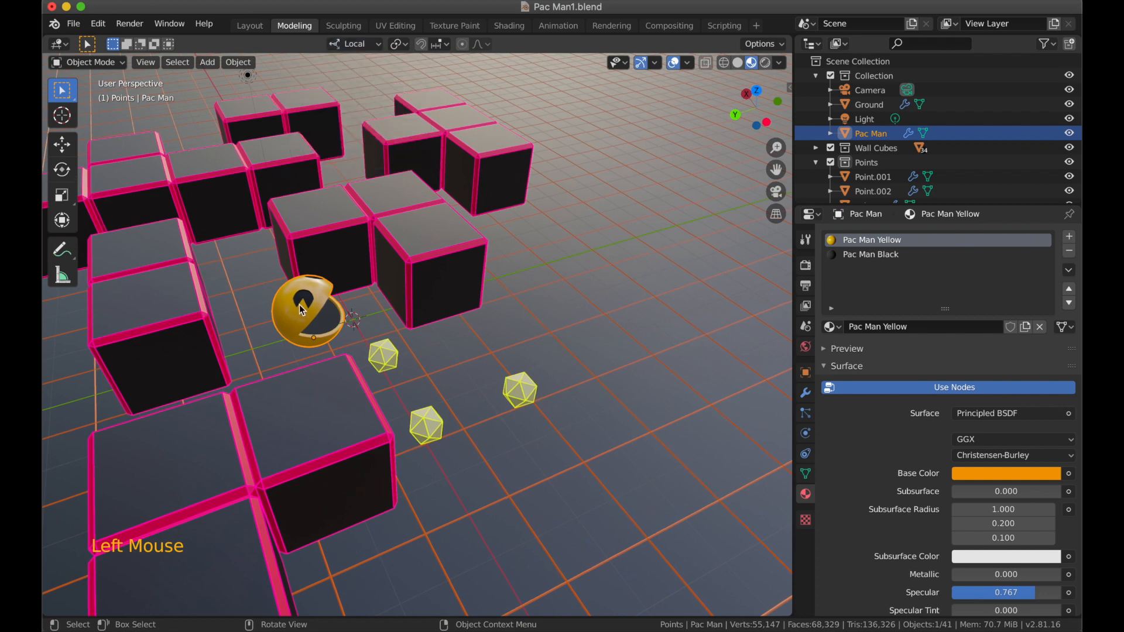
key("r")
key("x")
key("y")
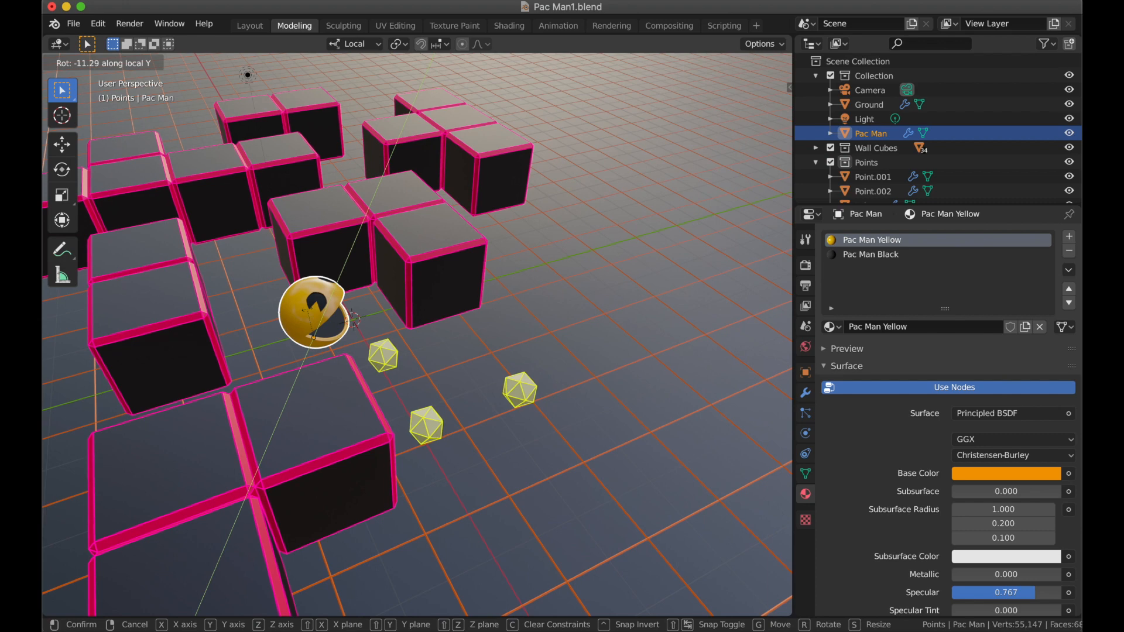
left_click(353, 321)
left_click(776, 193)
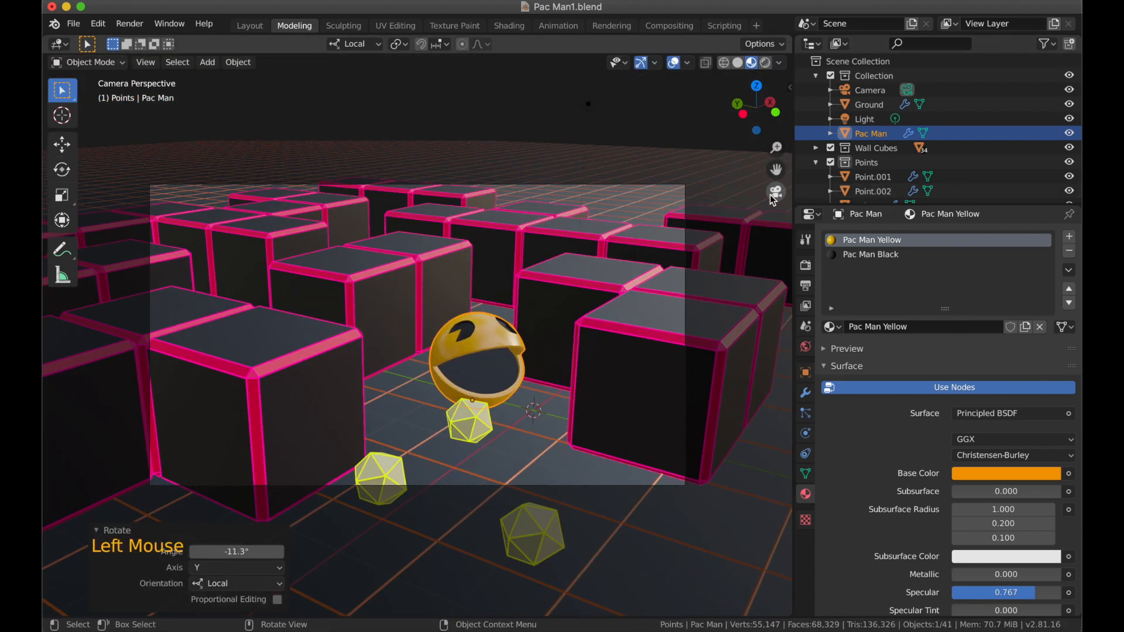
Survey the maze and pellets from wider angles, and collapse the Points collection in the outliner.
scroll(593, 396, "down", 2)
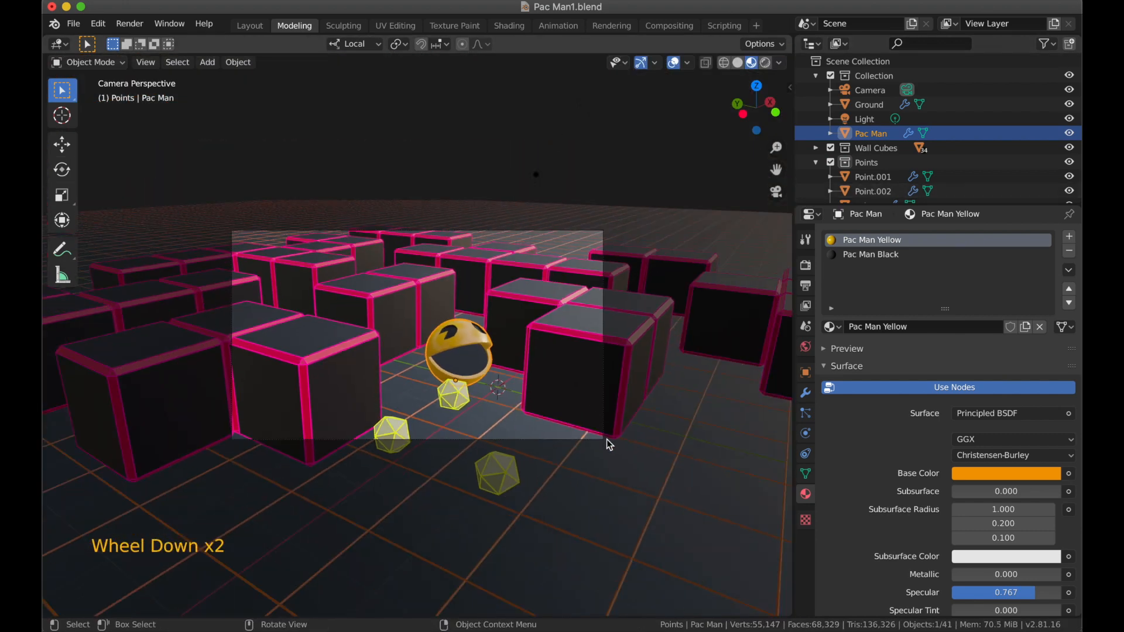
scroll(607, 439, "down", 2)
middle_click_drag(606, 444, 526, 481)
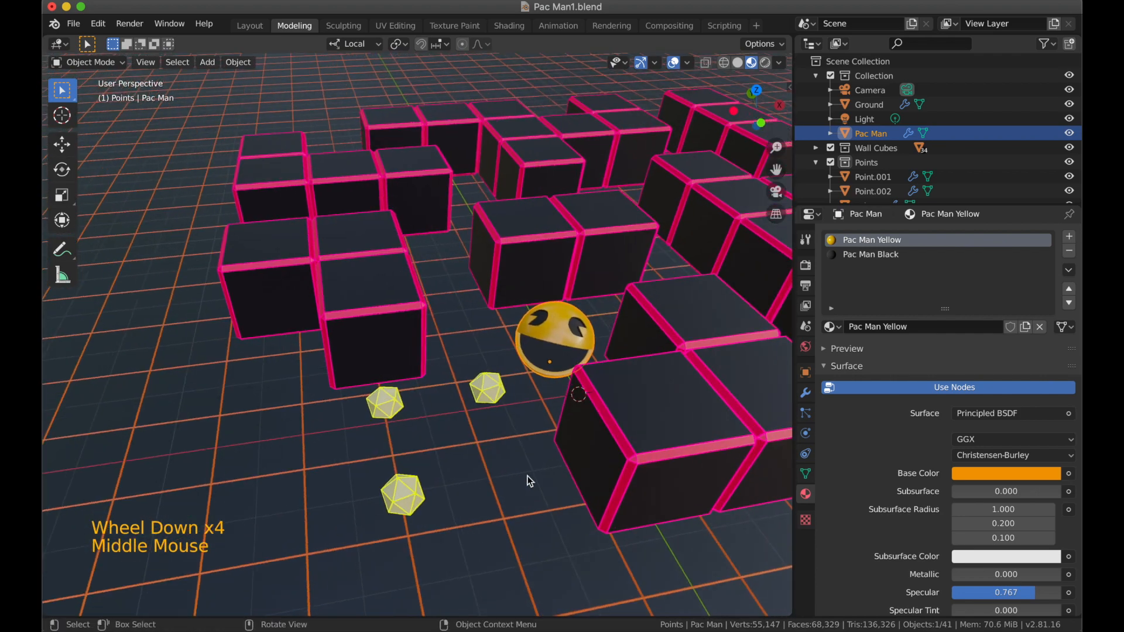
scroll(493, 398, "down", 1)
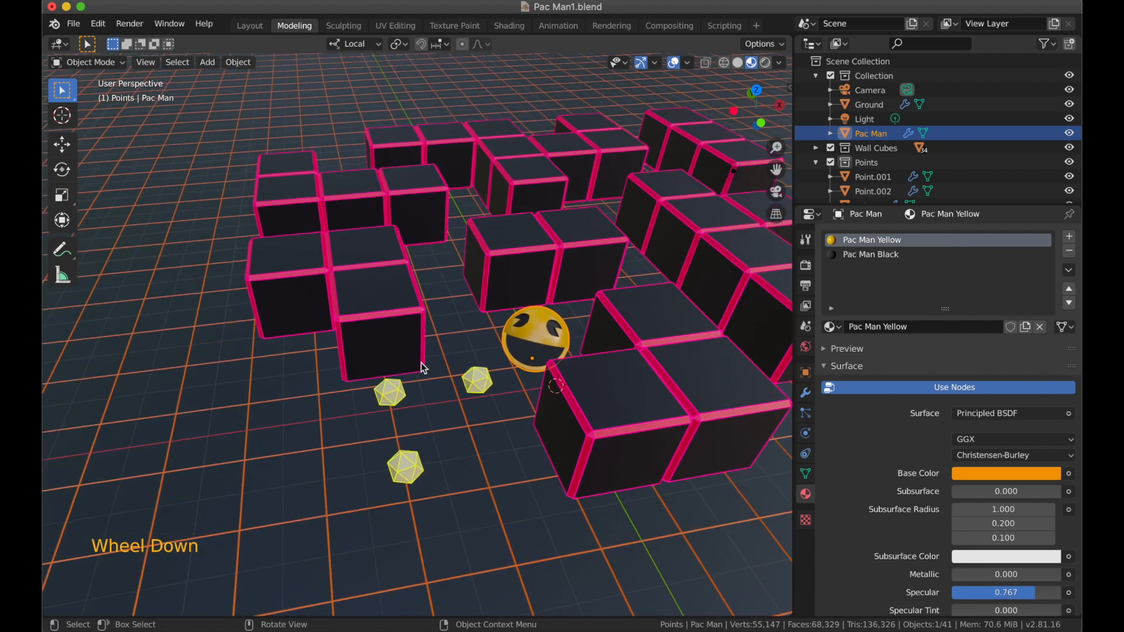
middle_click_drag(431, 383, 687, 257)
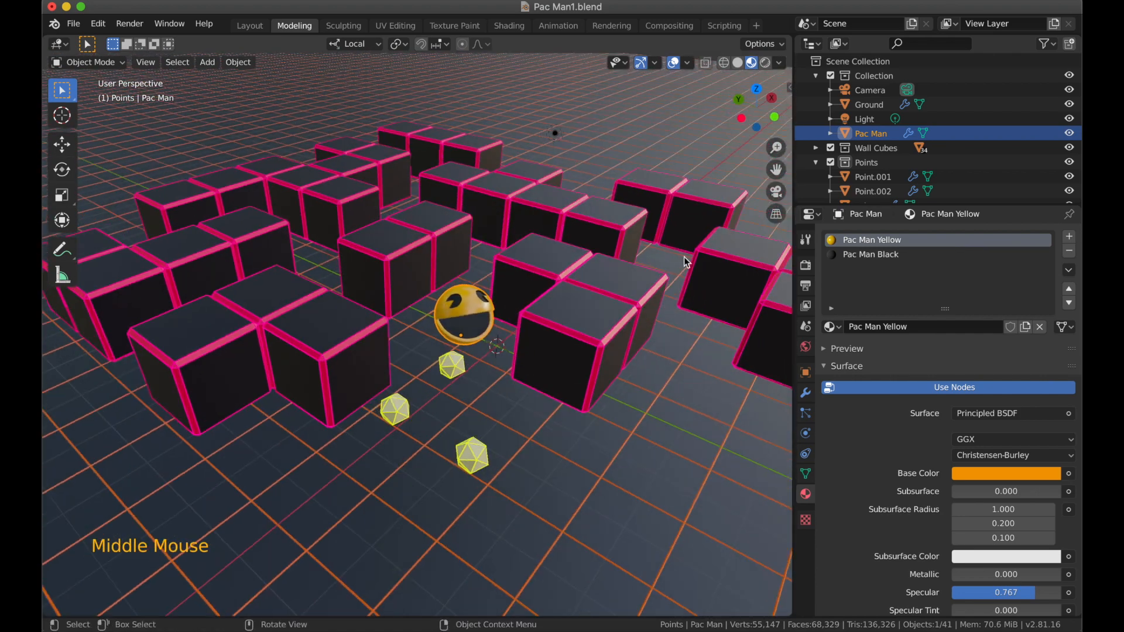
left_click(817, 162)
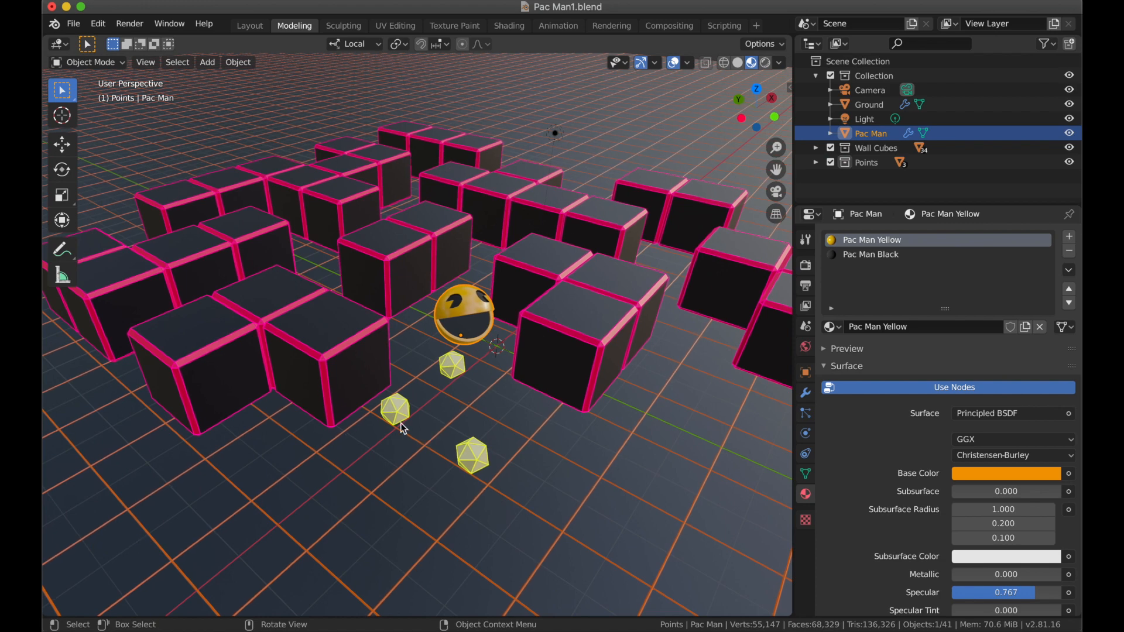
Render a test image of the scene from the camera and close the render result.
left_click(777, 193)
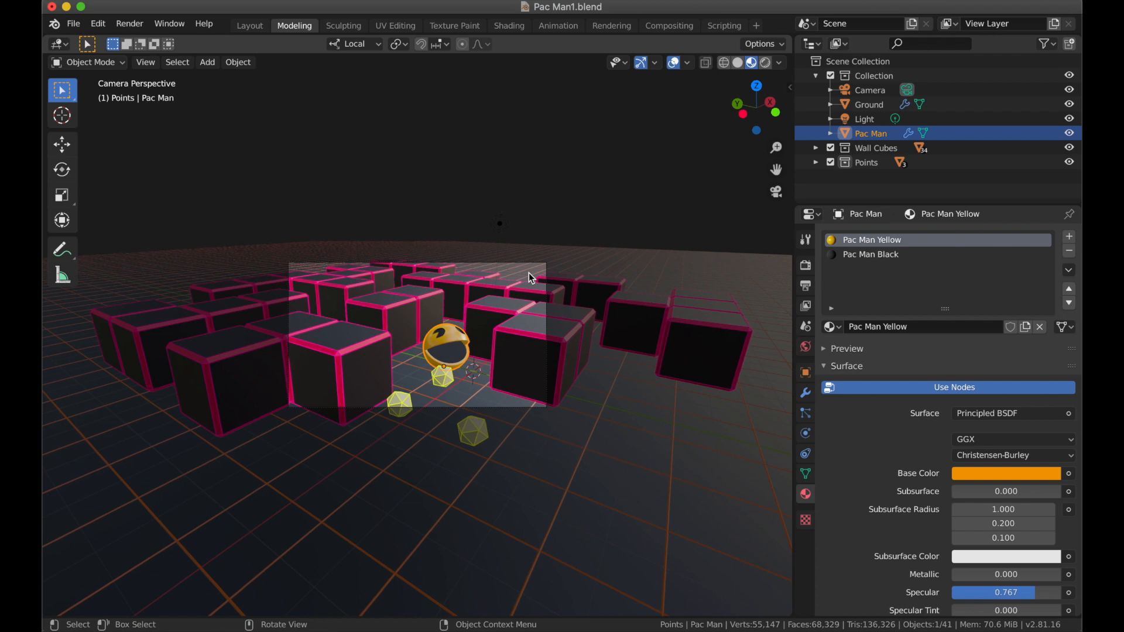
scroll(529, 273, "up", 2)
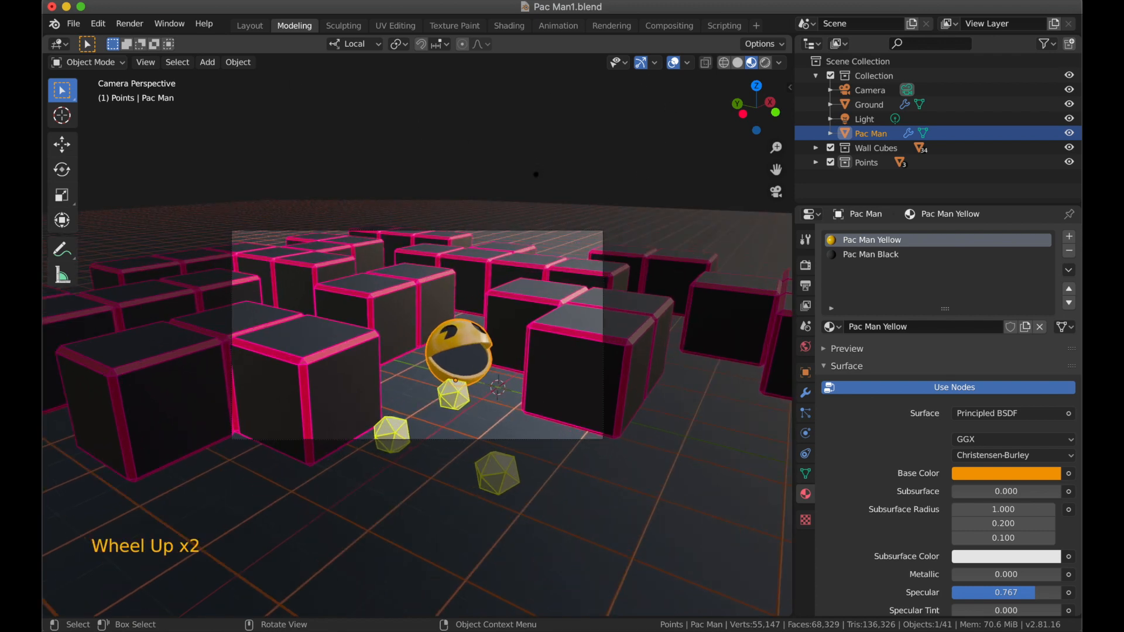
left_click(123, 23)
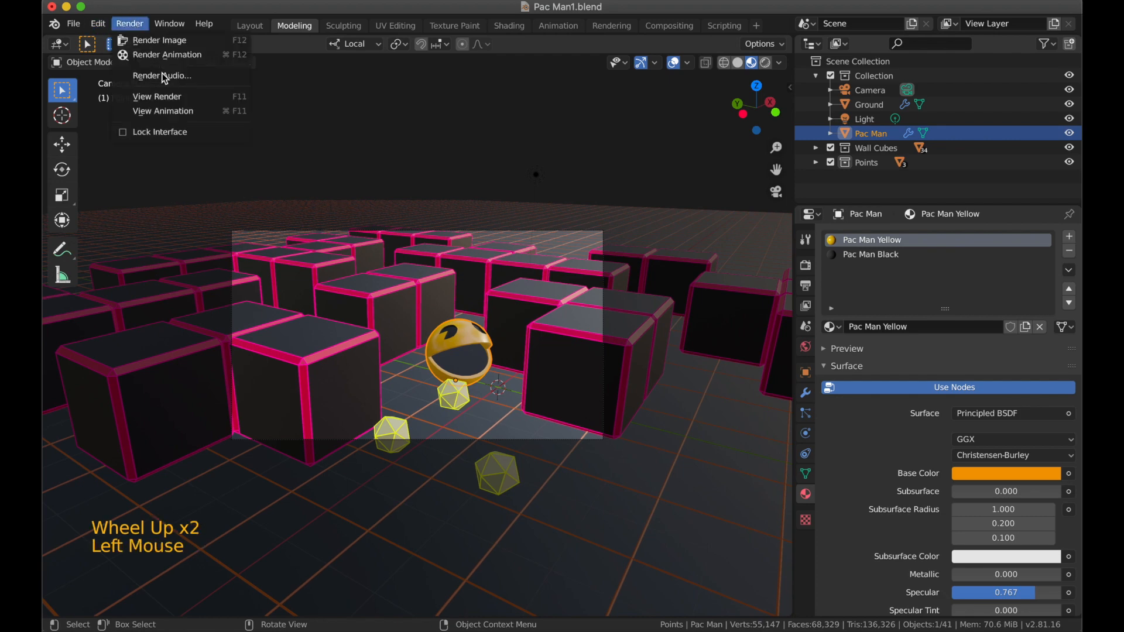
left_click(156, 36)
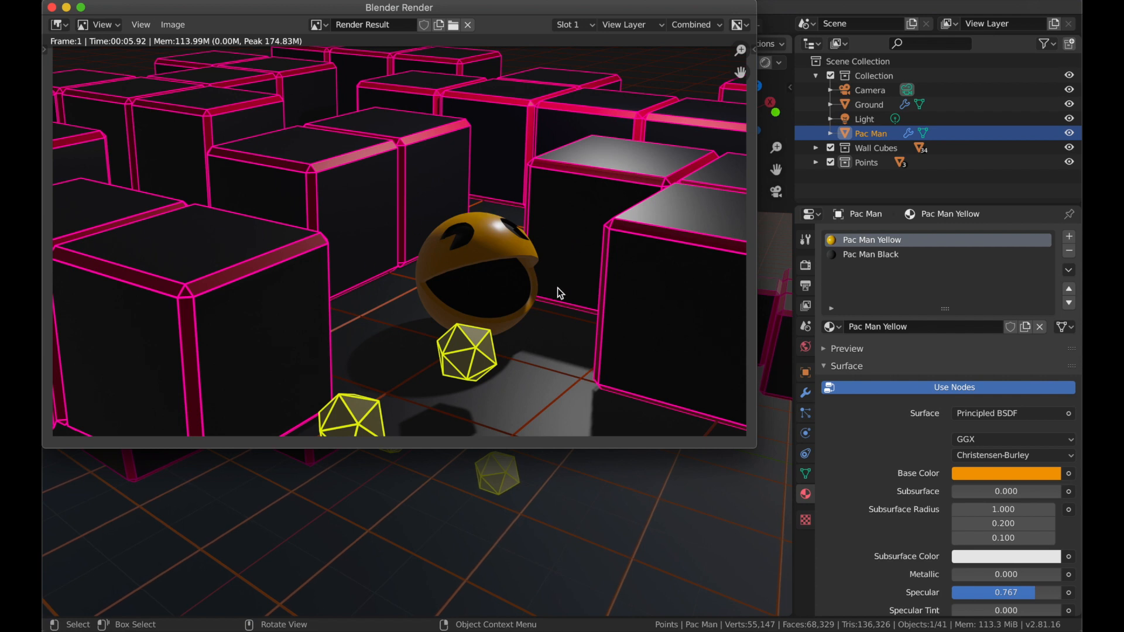
left_click(51, 7)
Open the scene's render properties for the Eevee engine.
scroll(509, 468, "up", 3)
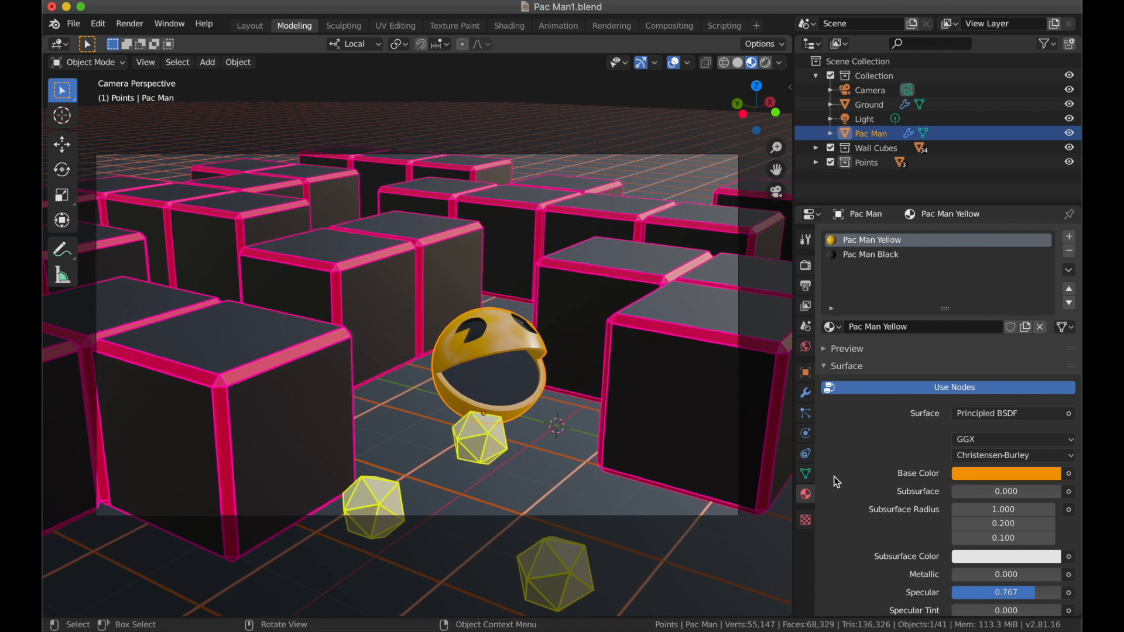
scroll(931, 470, "down", 2)
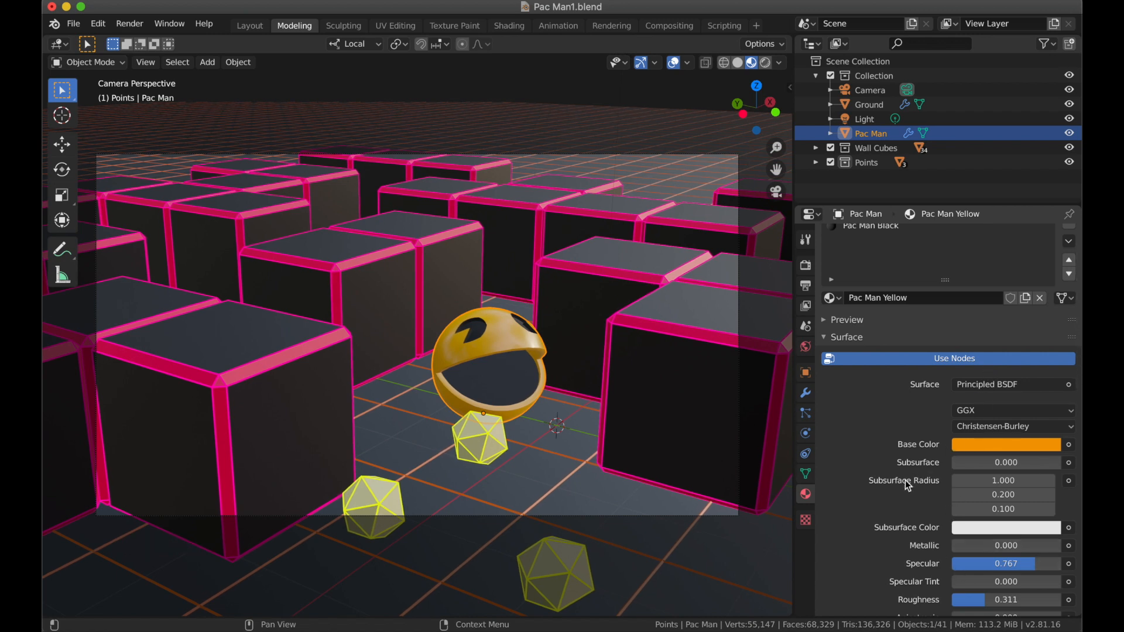
left_click(806, 268)
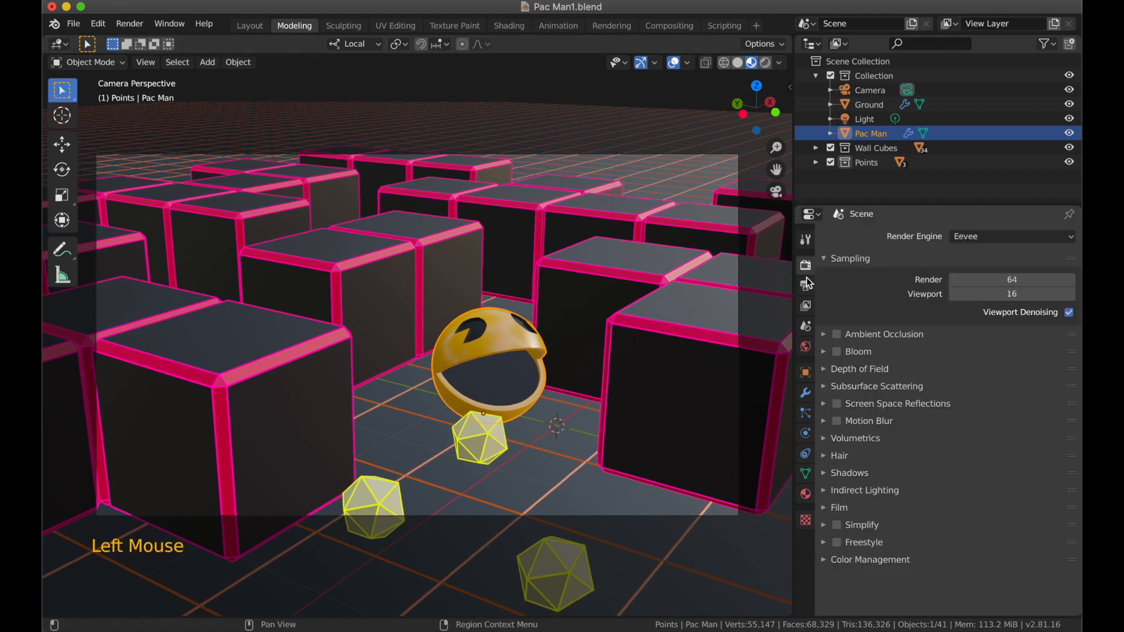